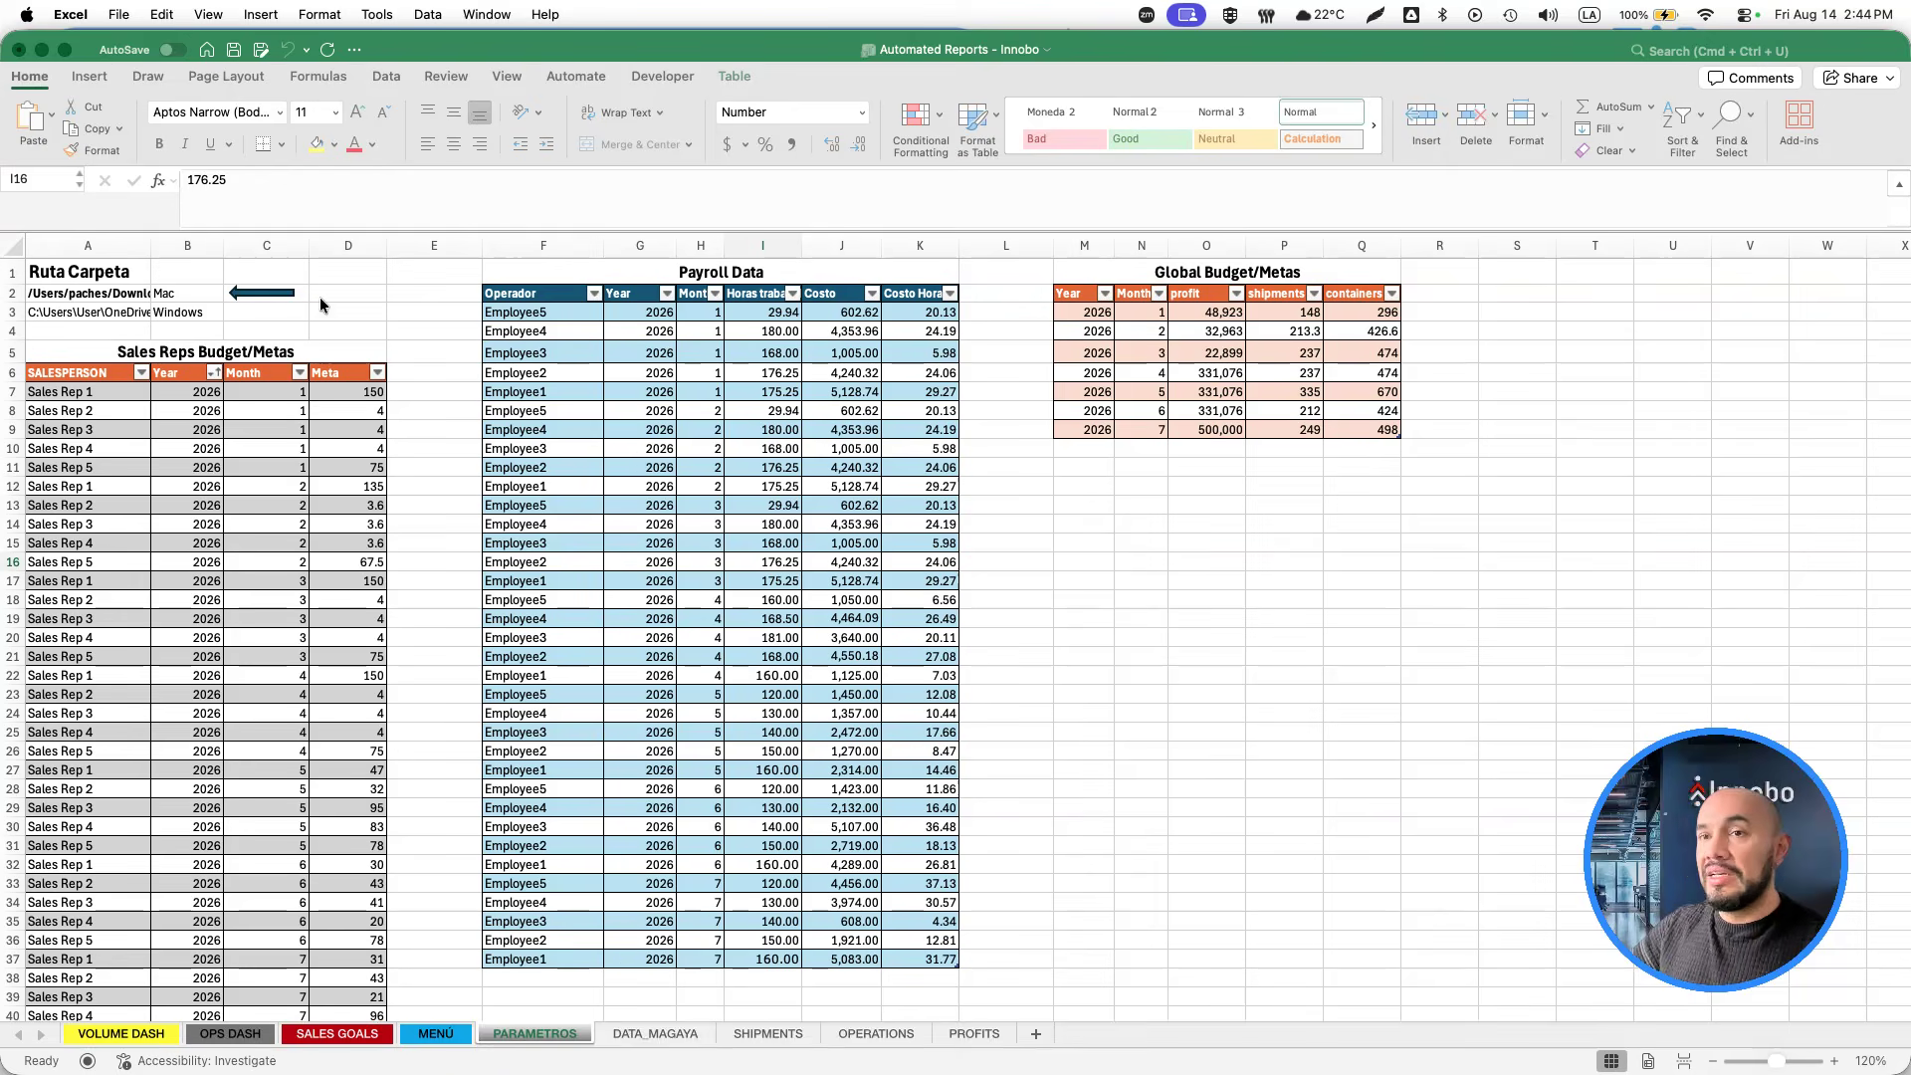
pyautogui.click(334, 462)
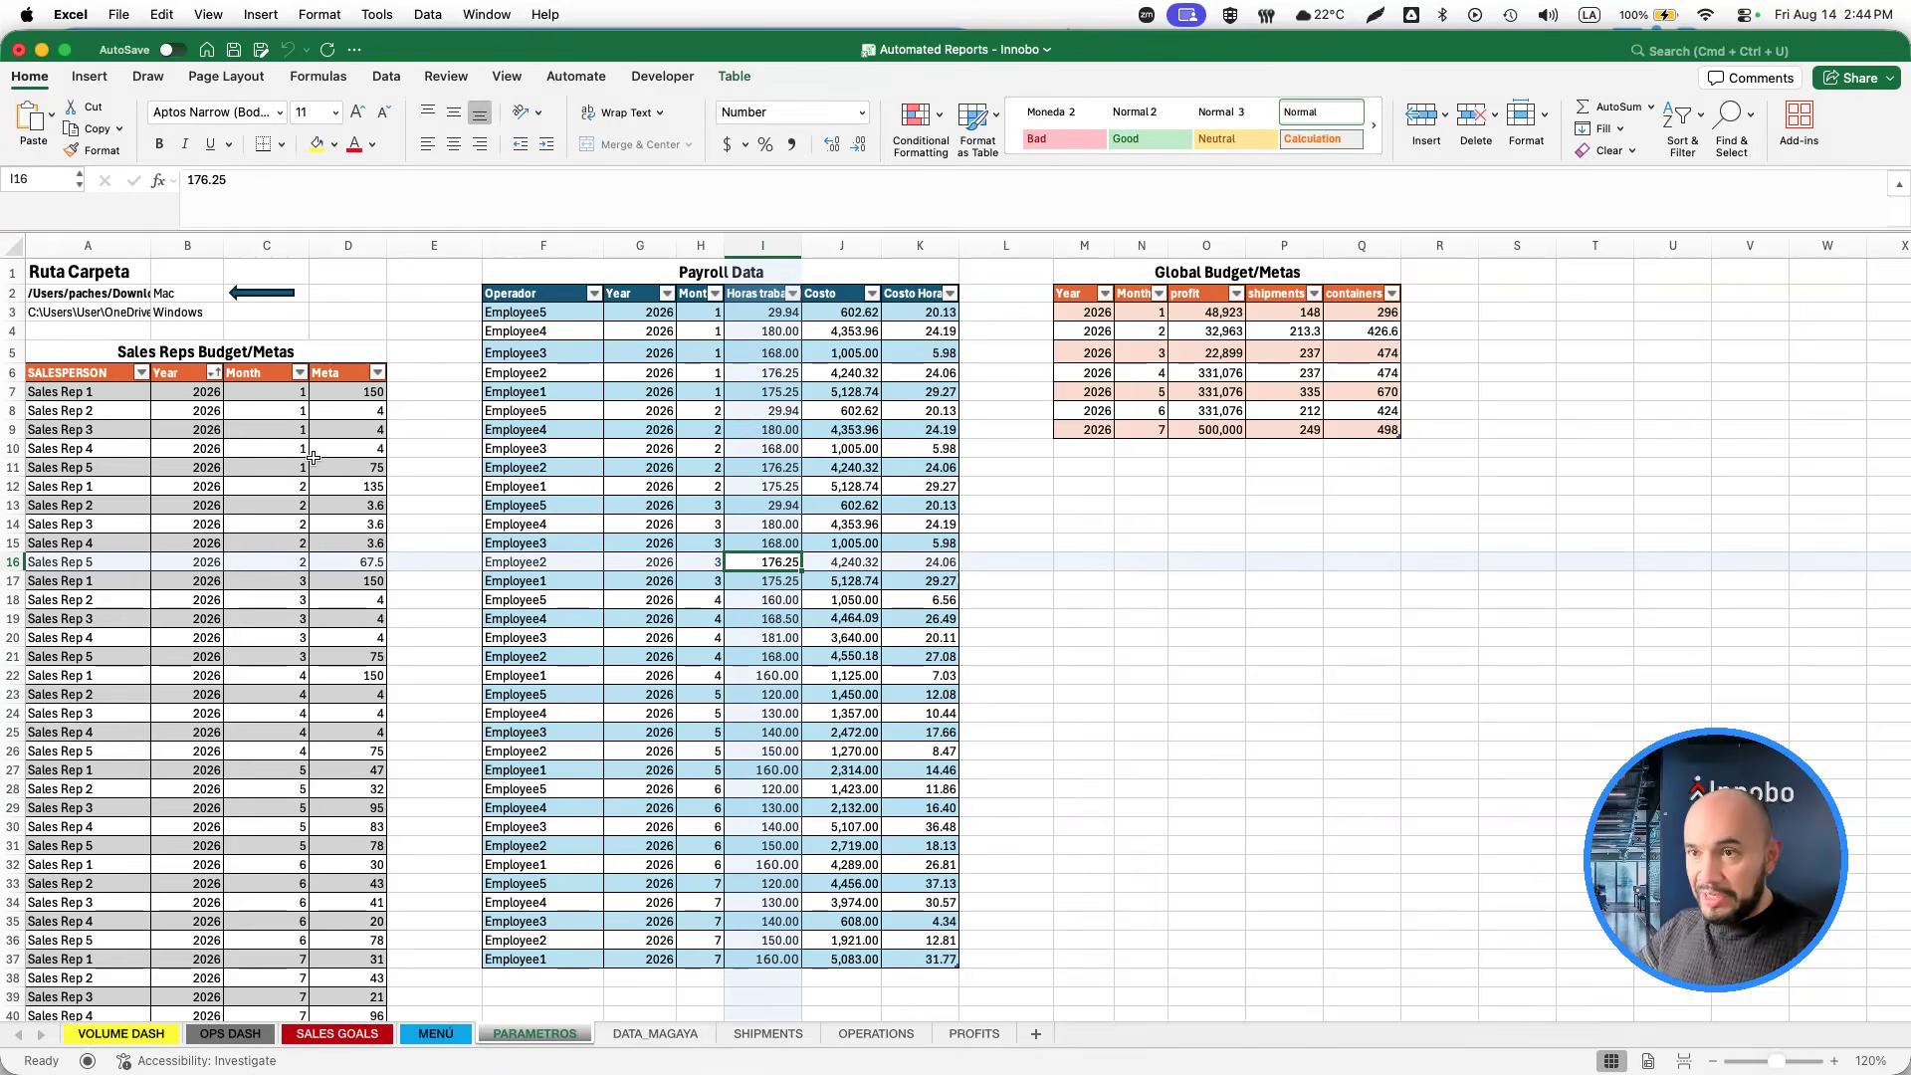
pyautogui.click(312, 457)
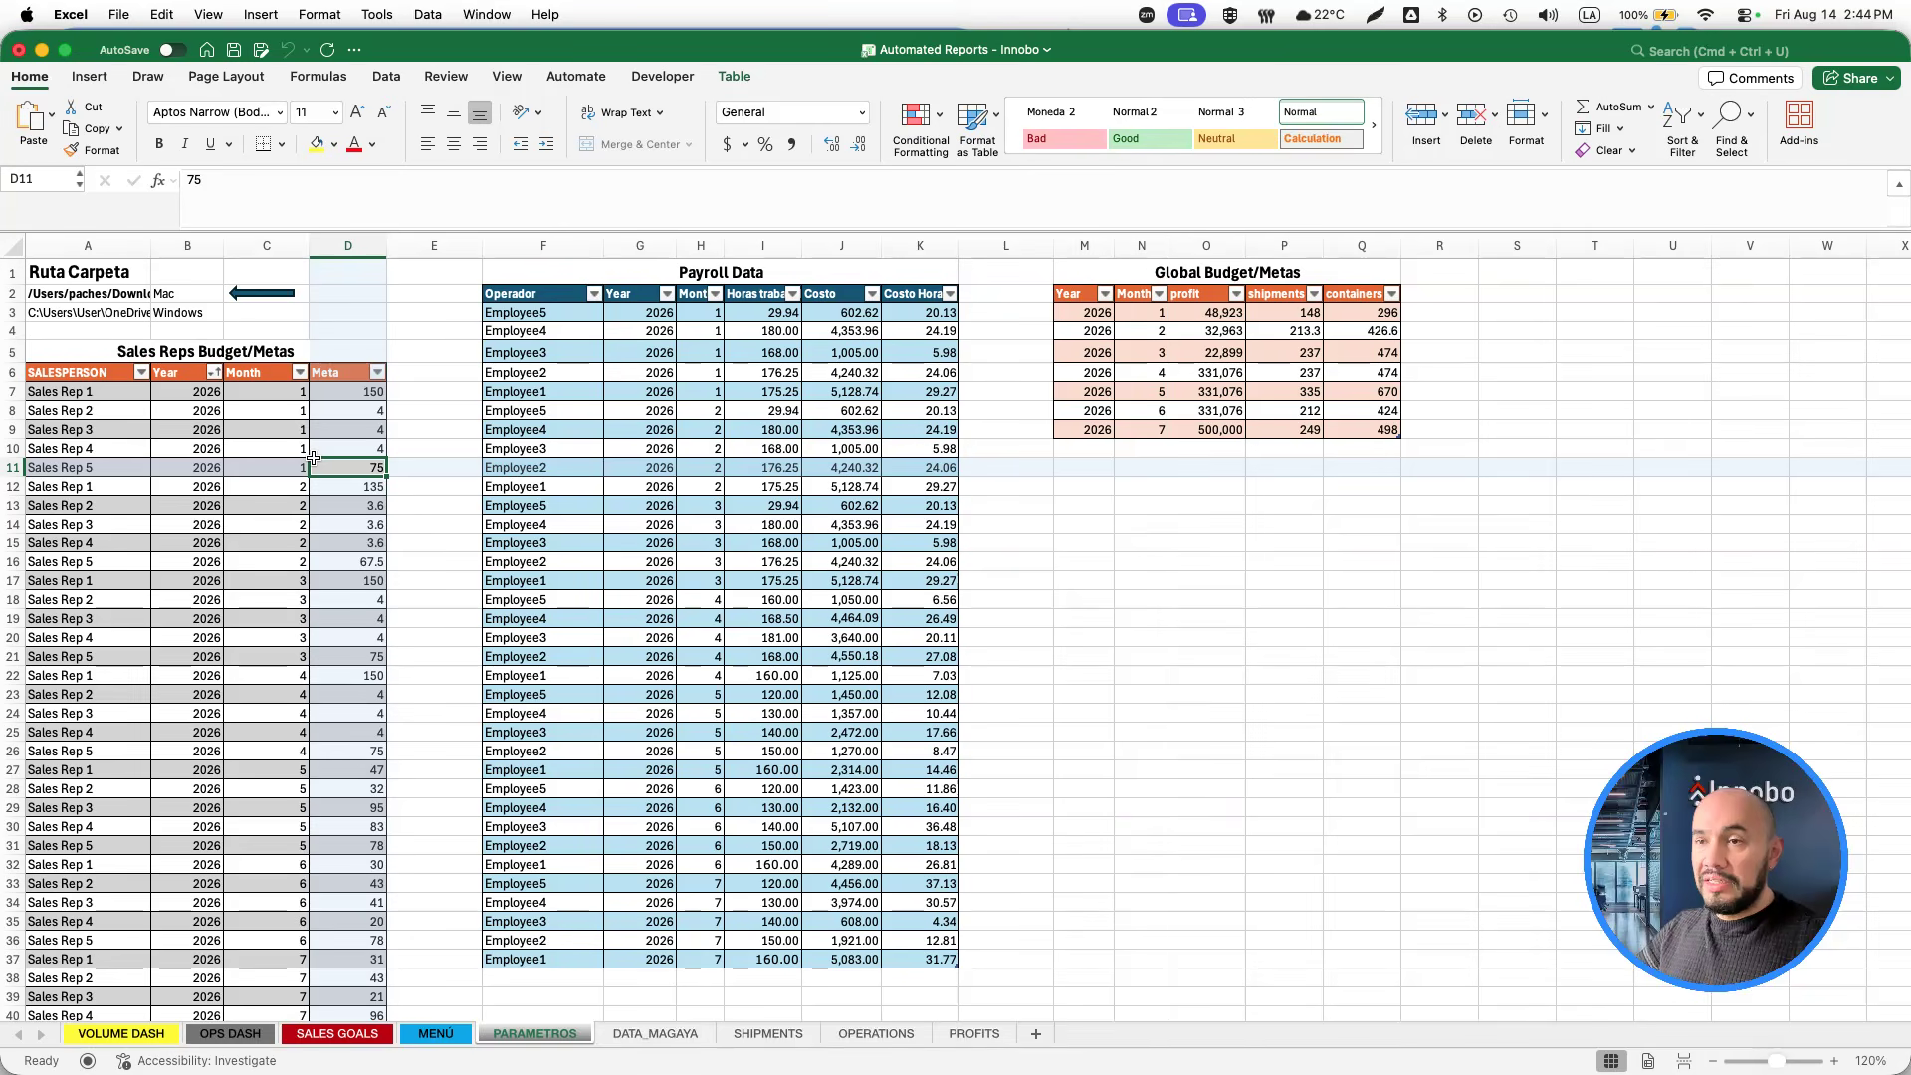
pyautogui.press('super+Left')
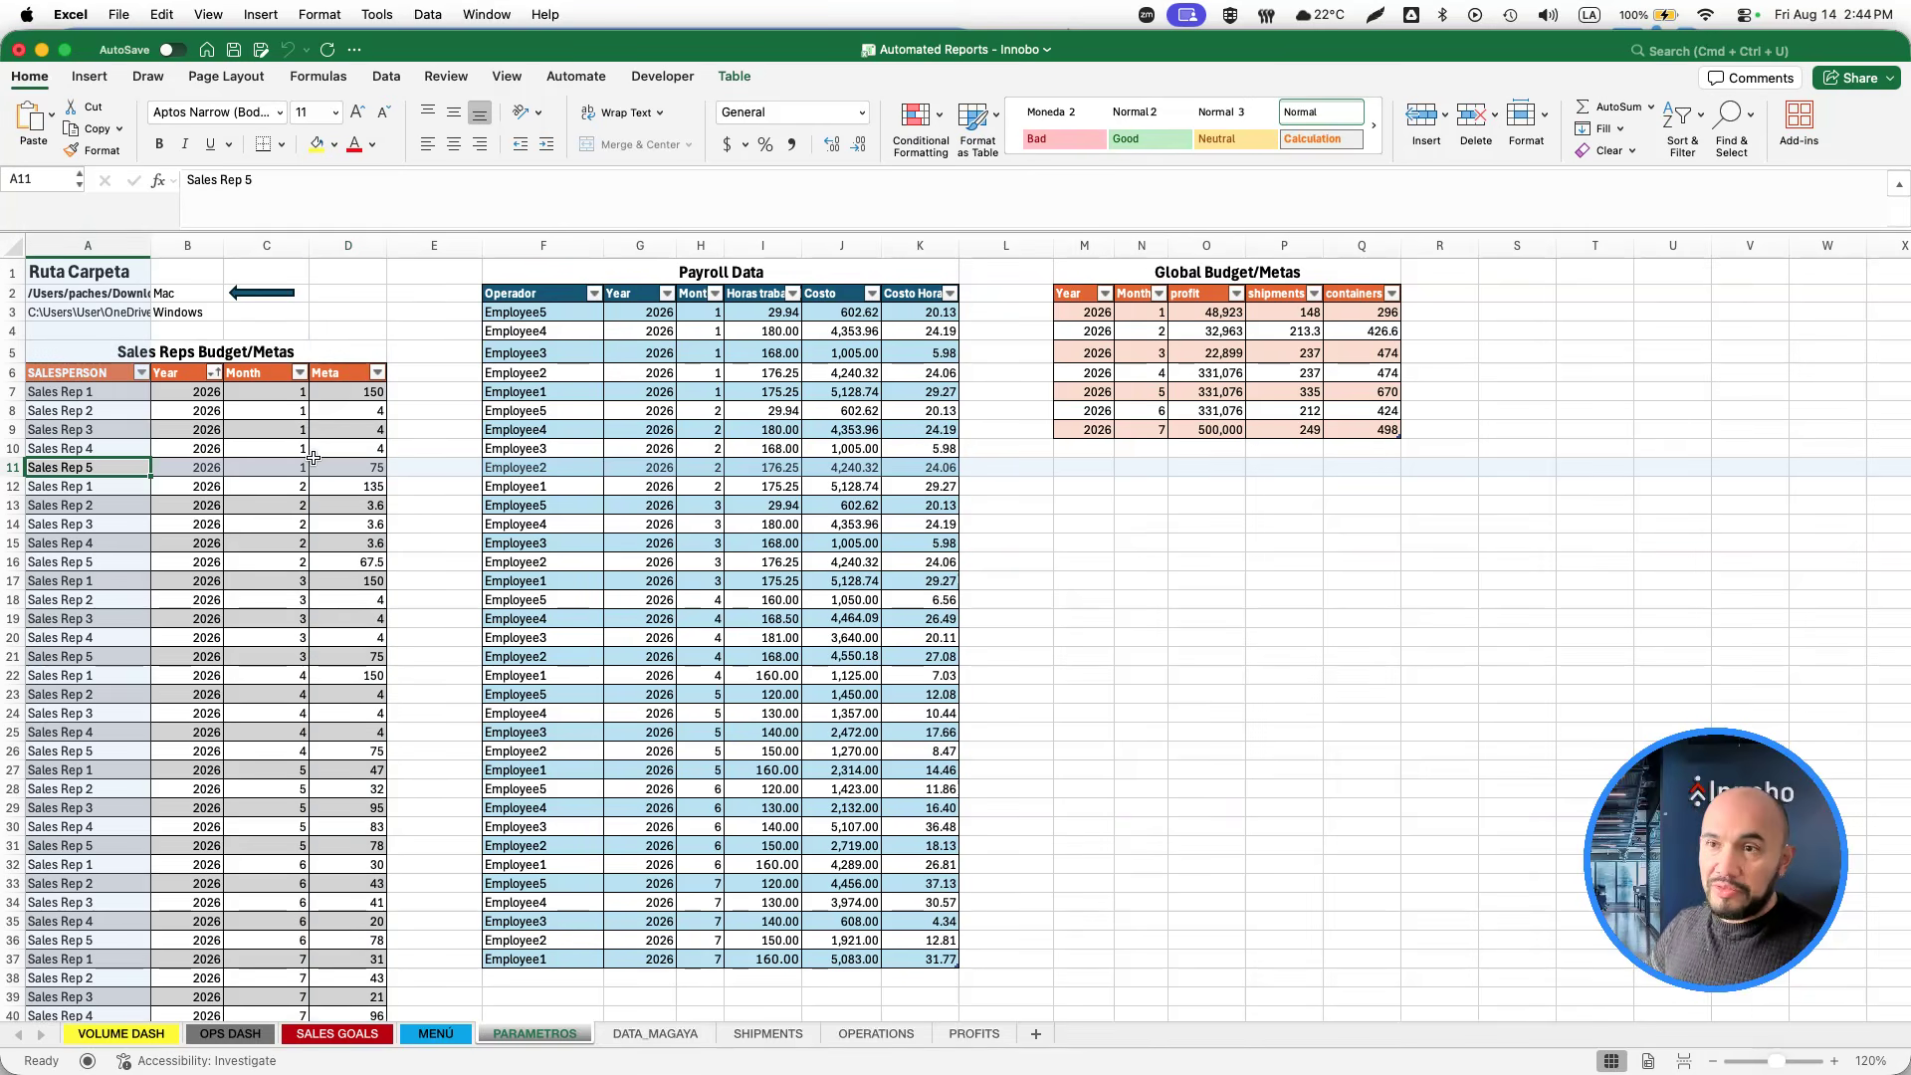
pyautogui.hotkey('ctrl', 'Left')
# Switch to Finder and look through the monthly shipment lists in the Data folder, previewing Shipment list Jan.xls.
pyautogui.press('super+Tab')
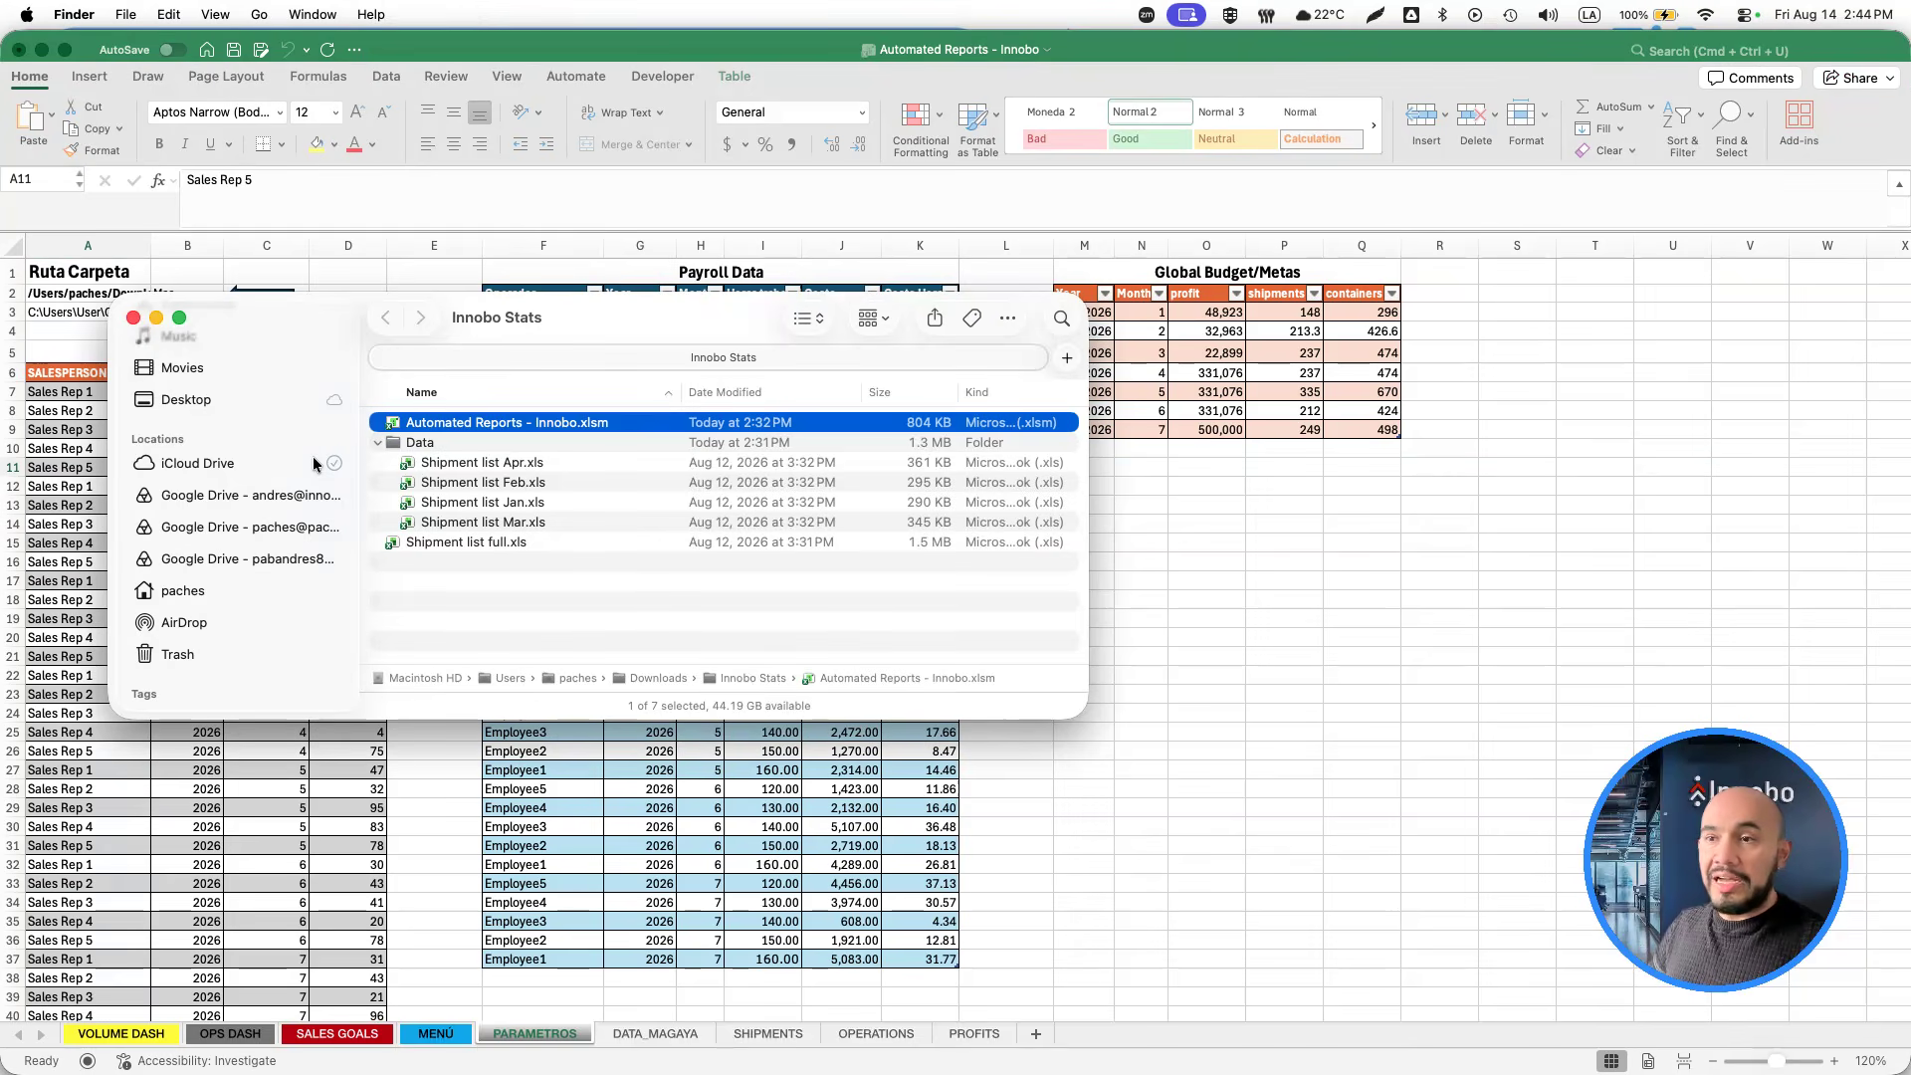
pyautogui.click(445, 470)
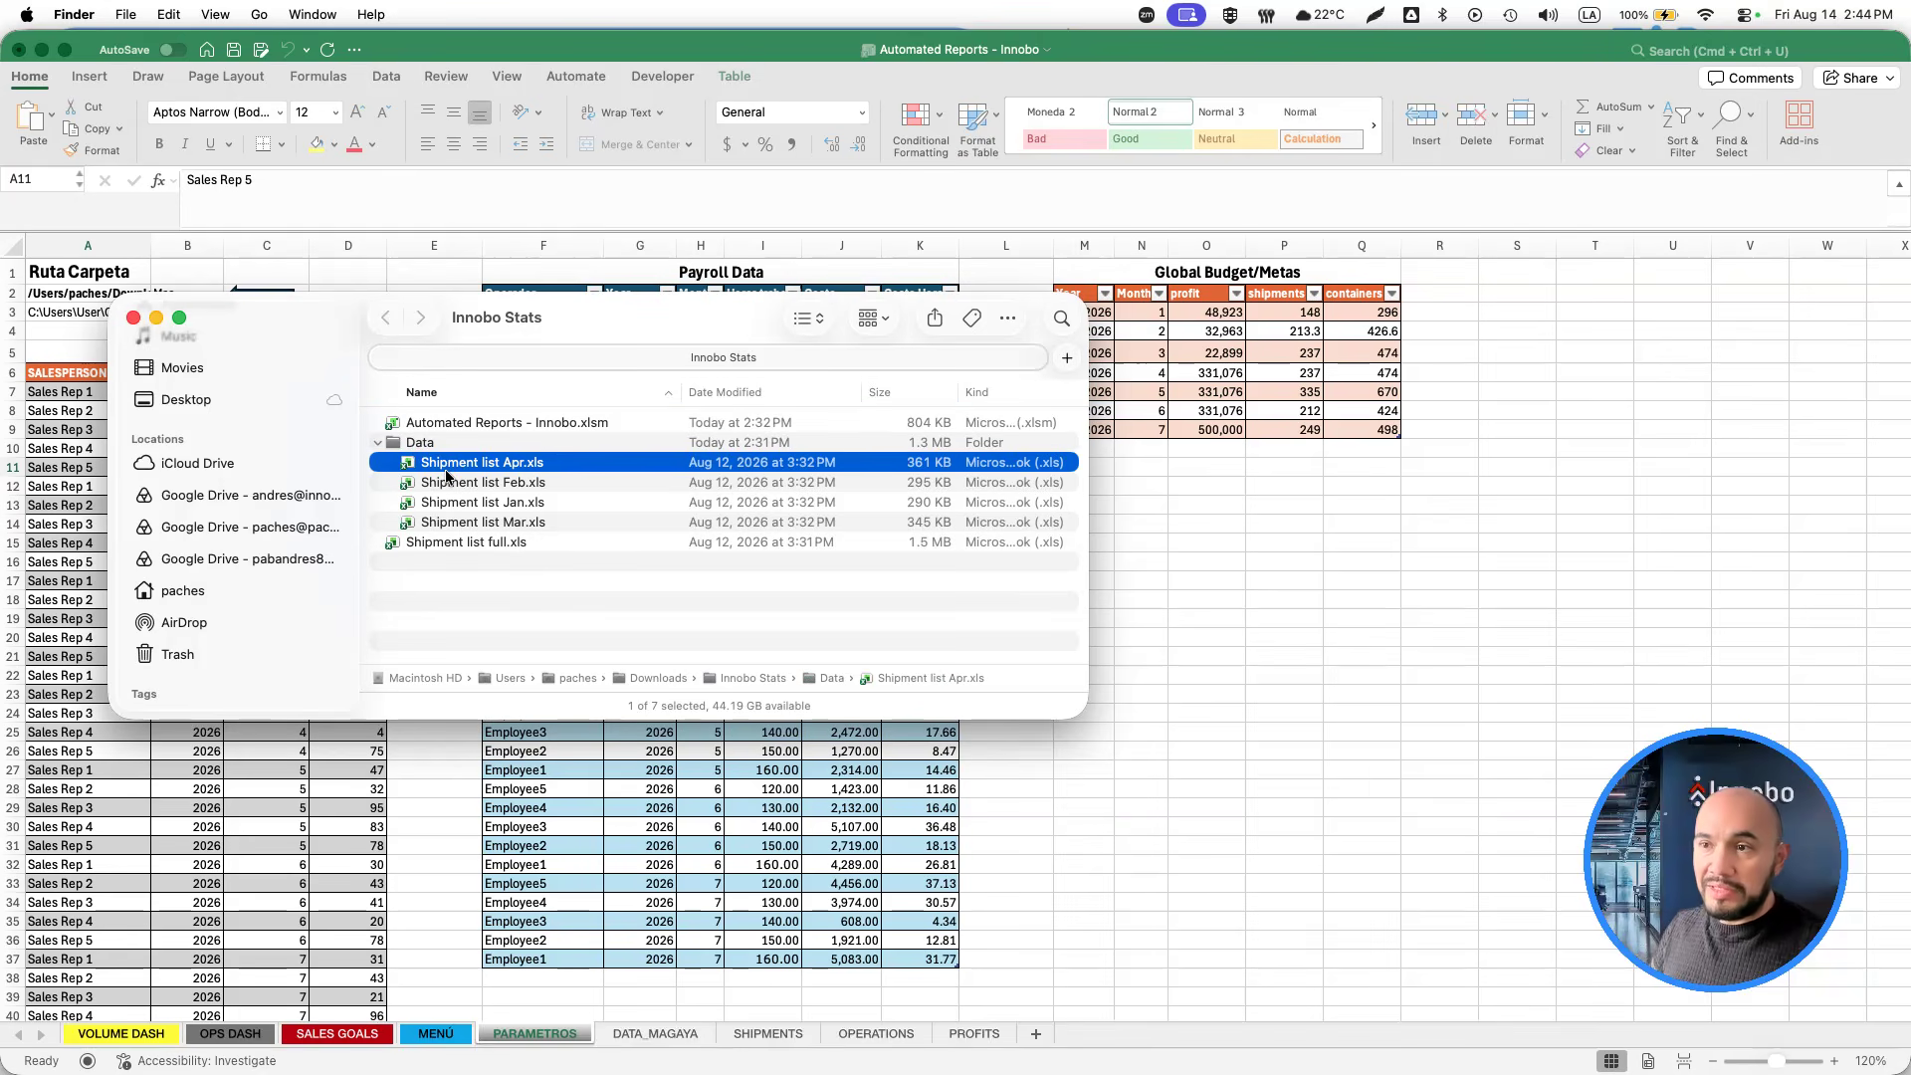
pyautogui.press('space')
pyautogui.press('space')
pyautogui.press('Down')
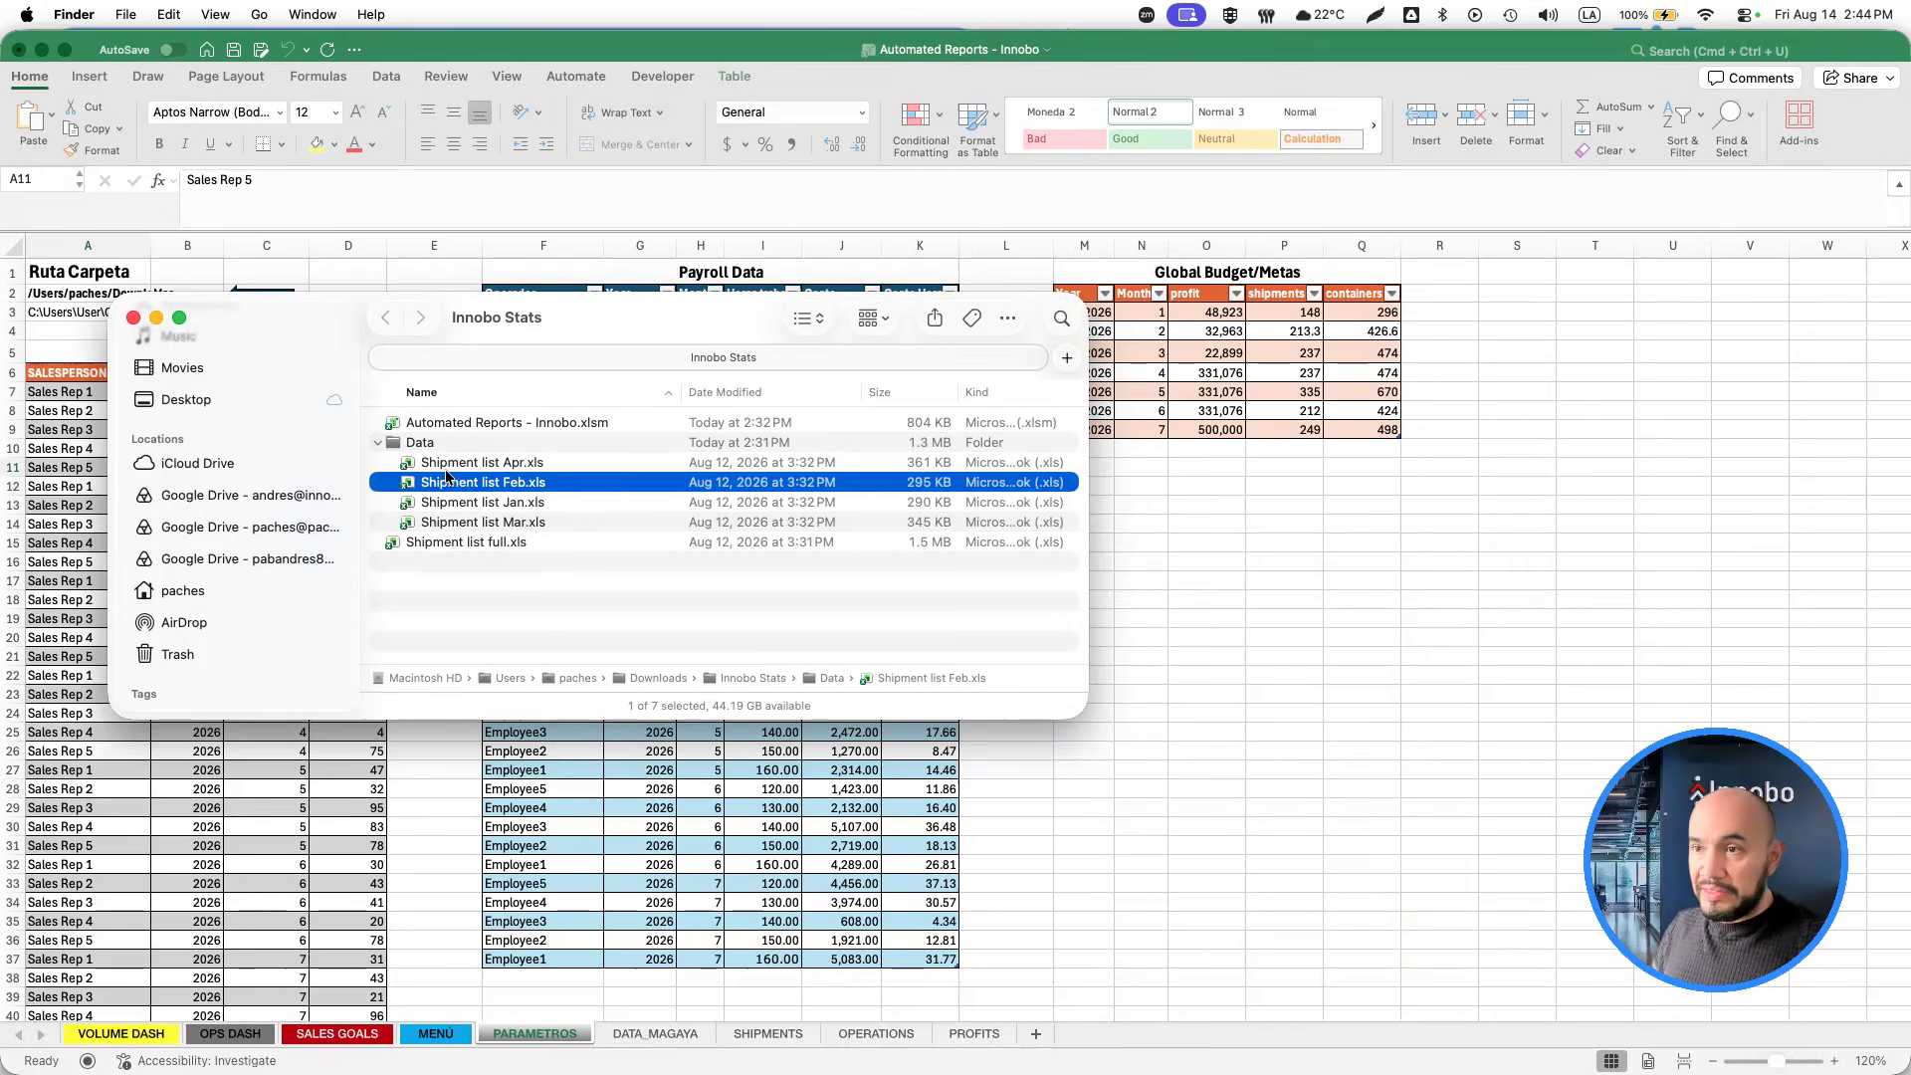
pyautogui.press('Down')
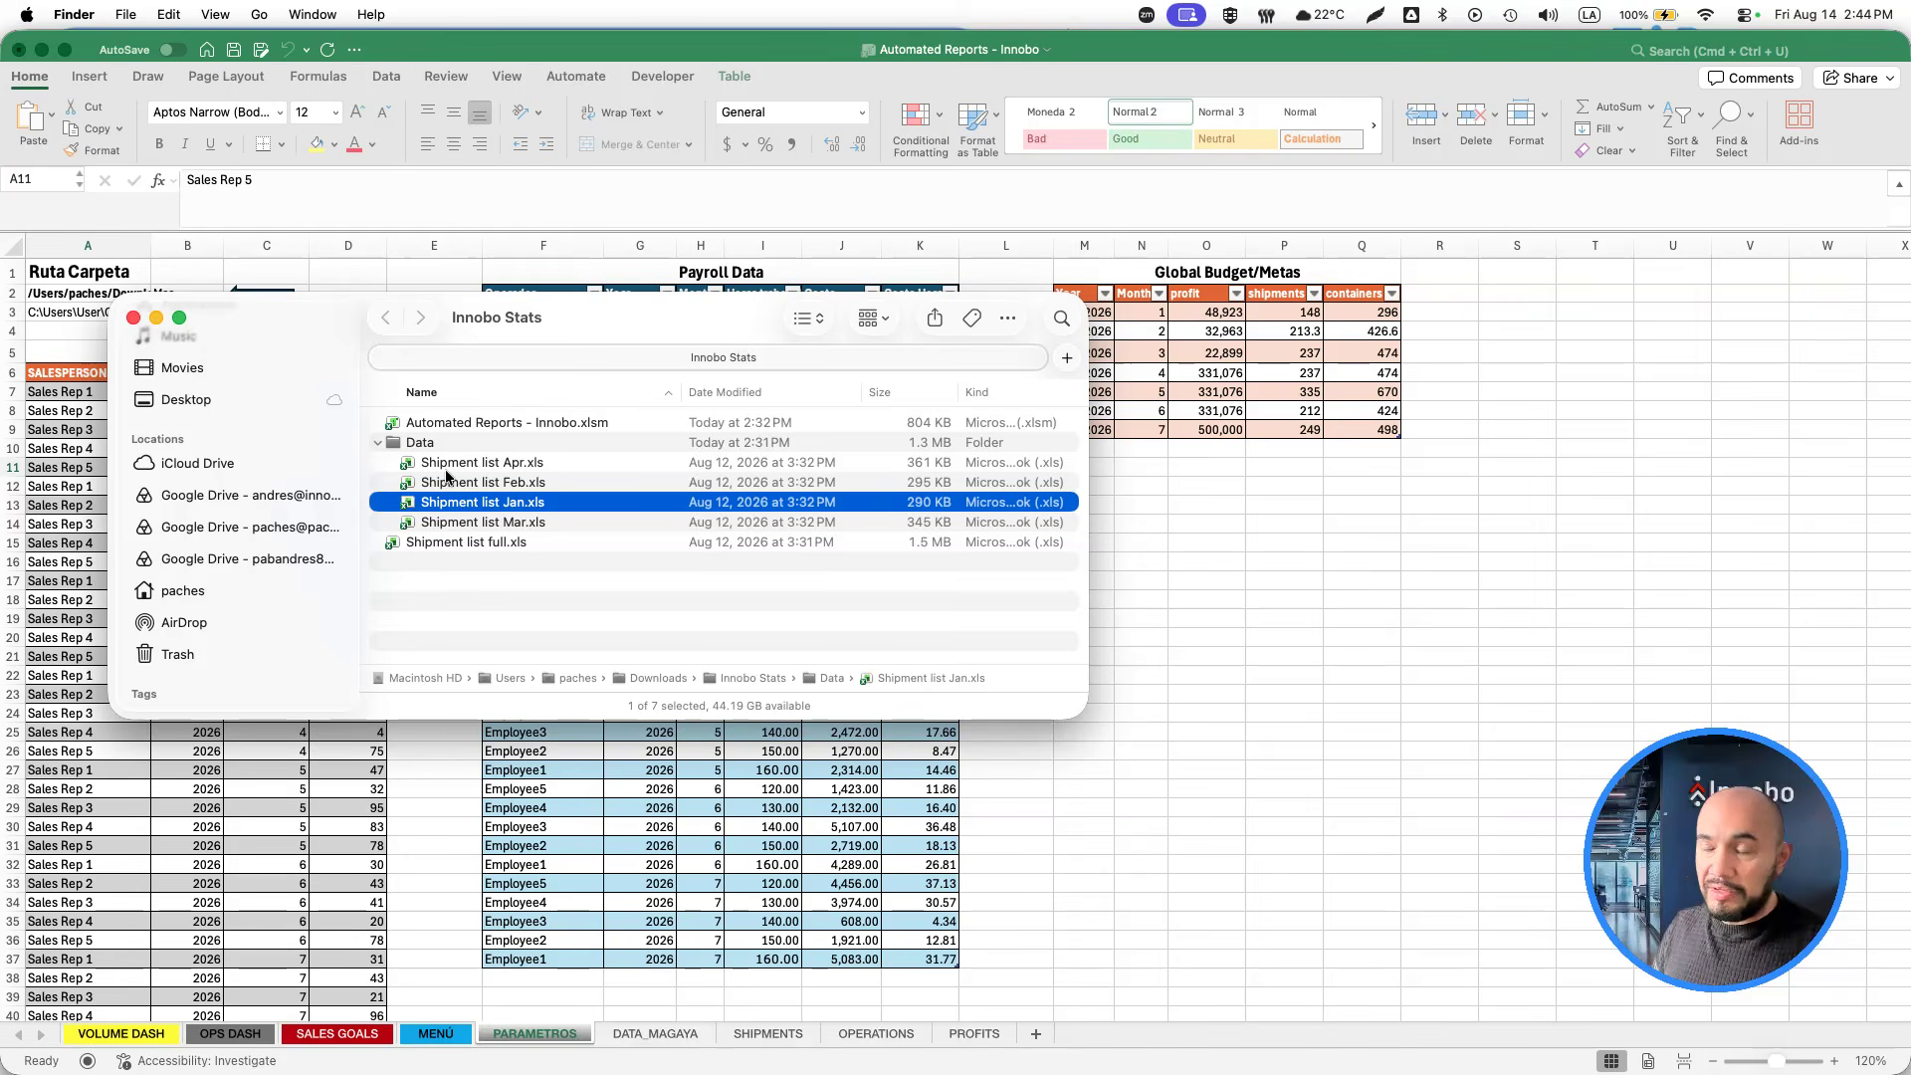
pyautogui.press('Up')
pyautogui.press('Down')
pyautogui.press('Down')
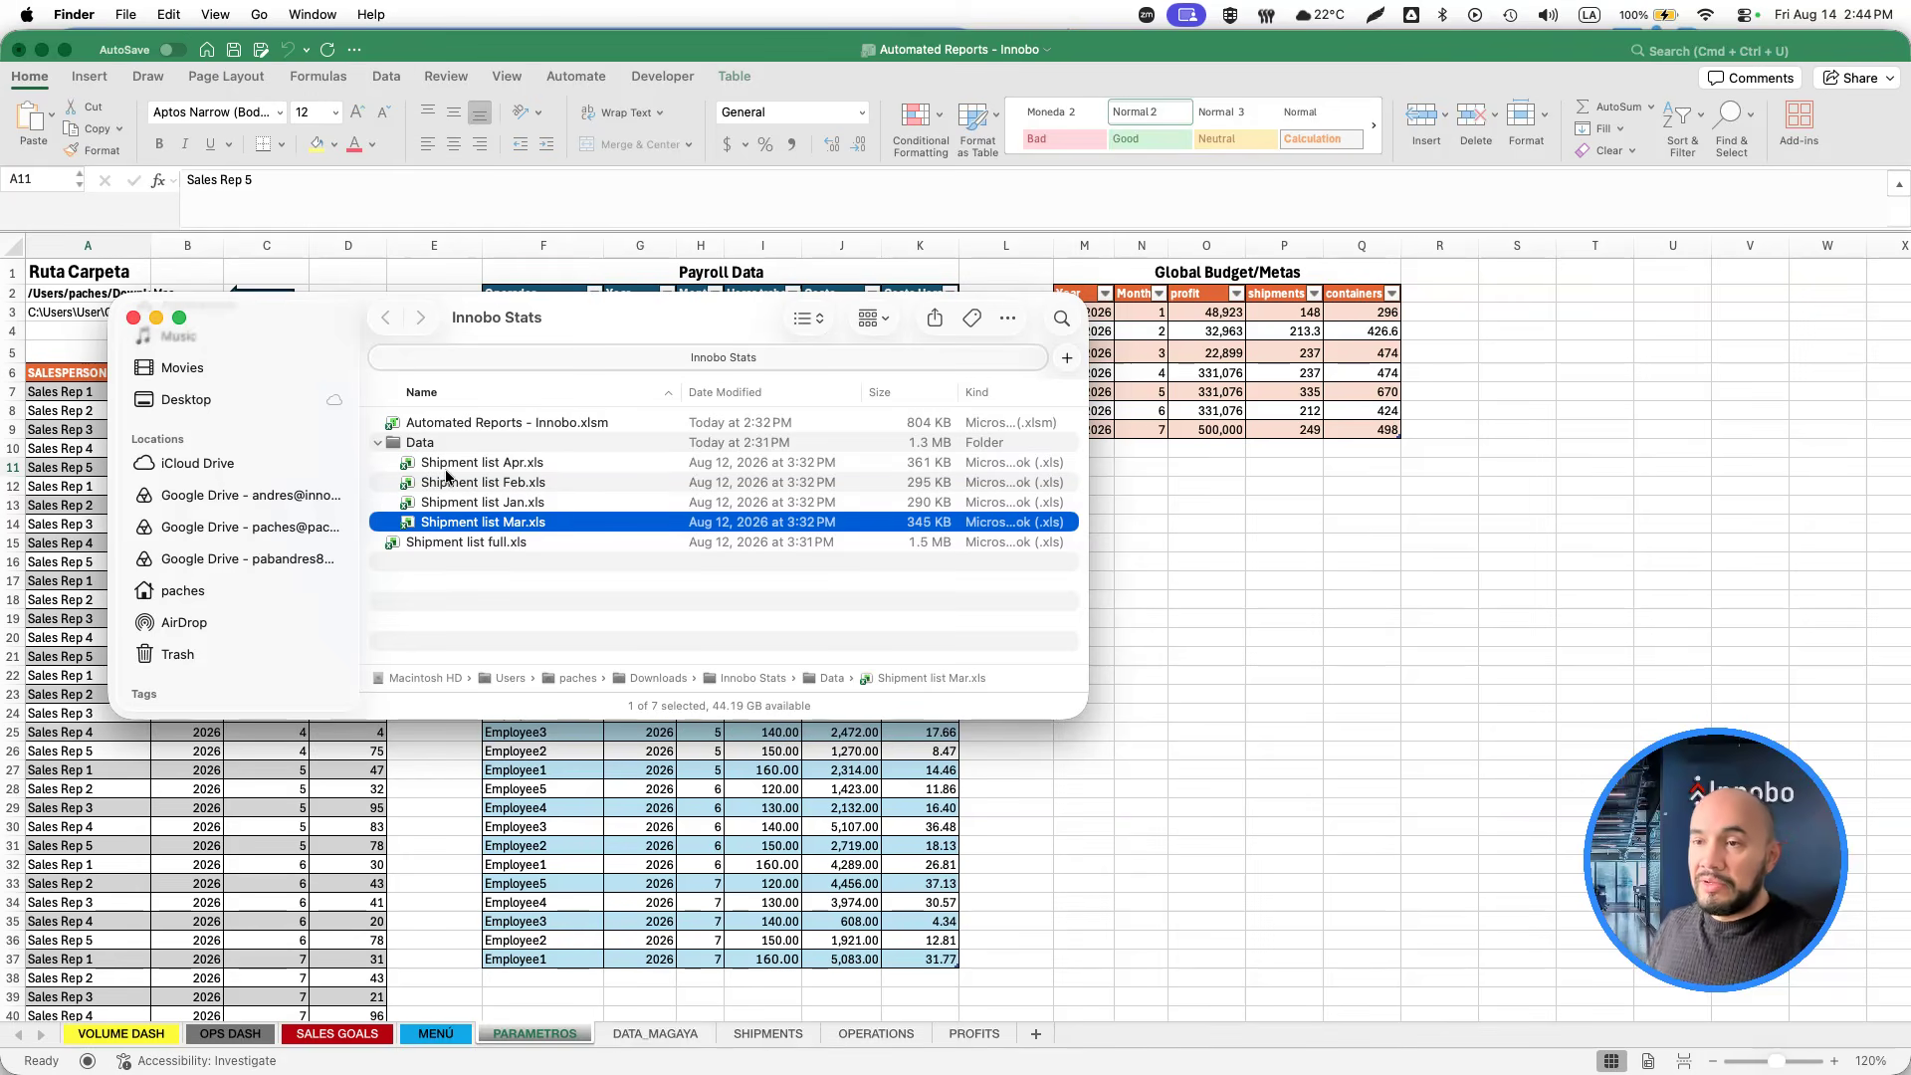
pyautogui.press('space')
pyautogui.press('space')
pyautogui.press('Up')
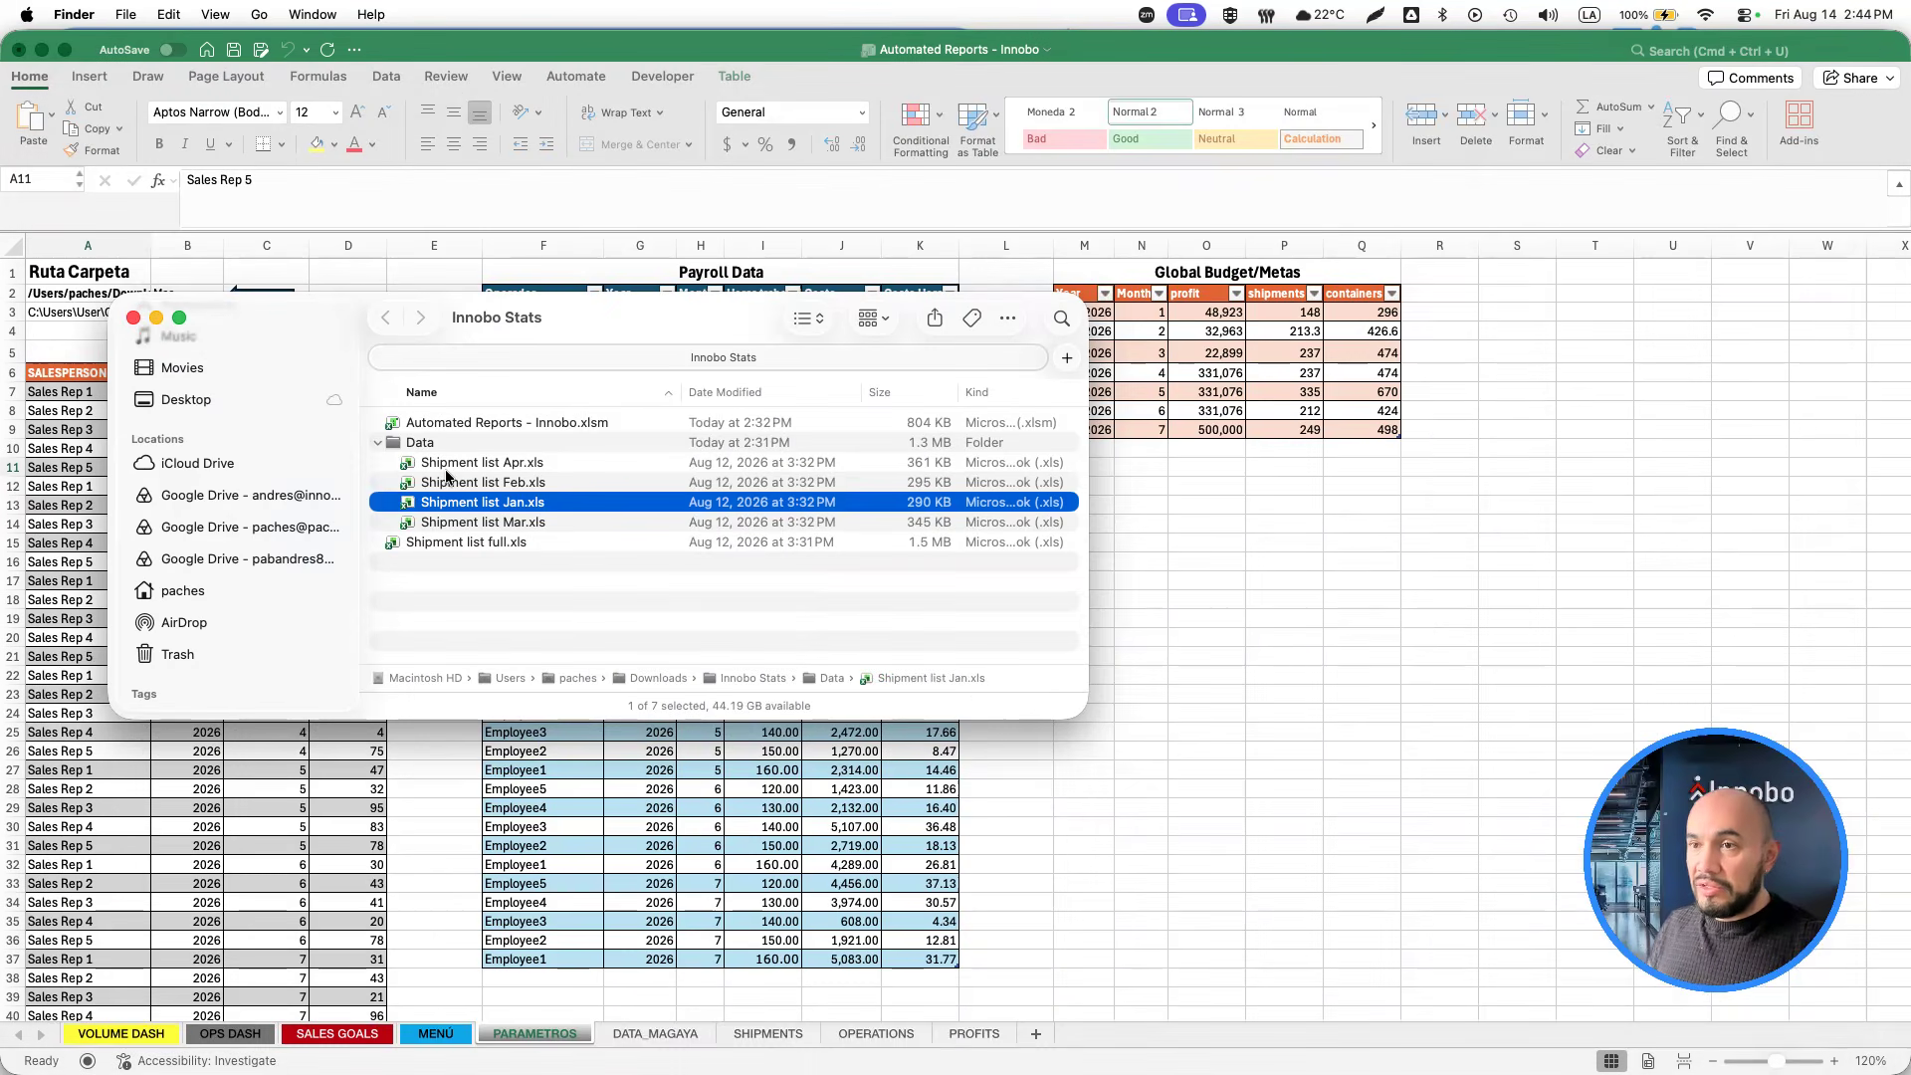
pyautogui.press('space')
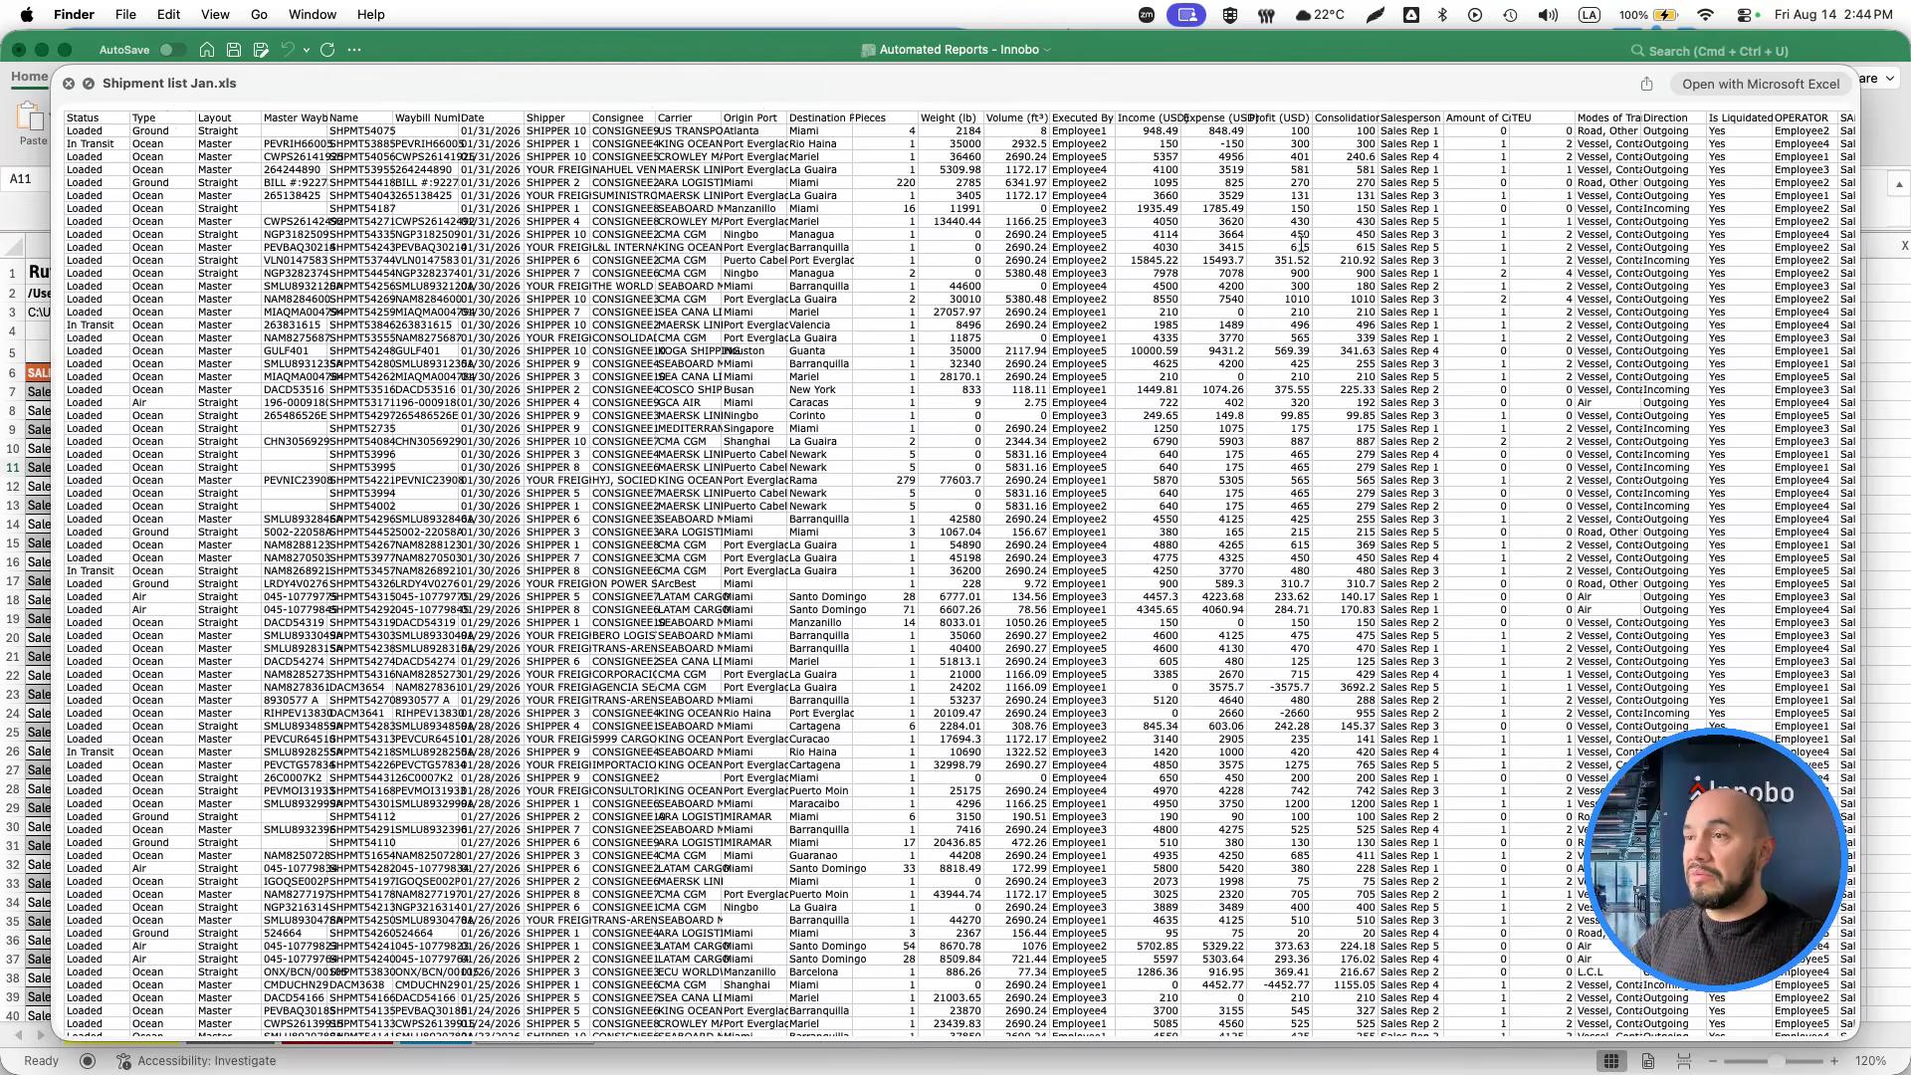
pyautogui.press('space')
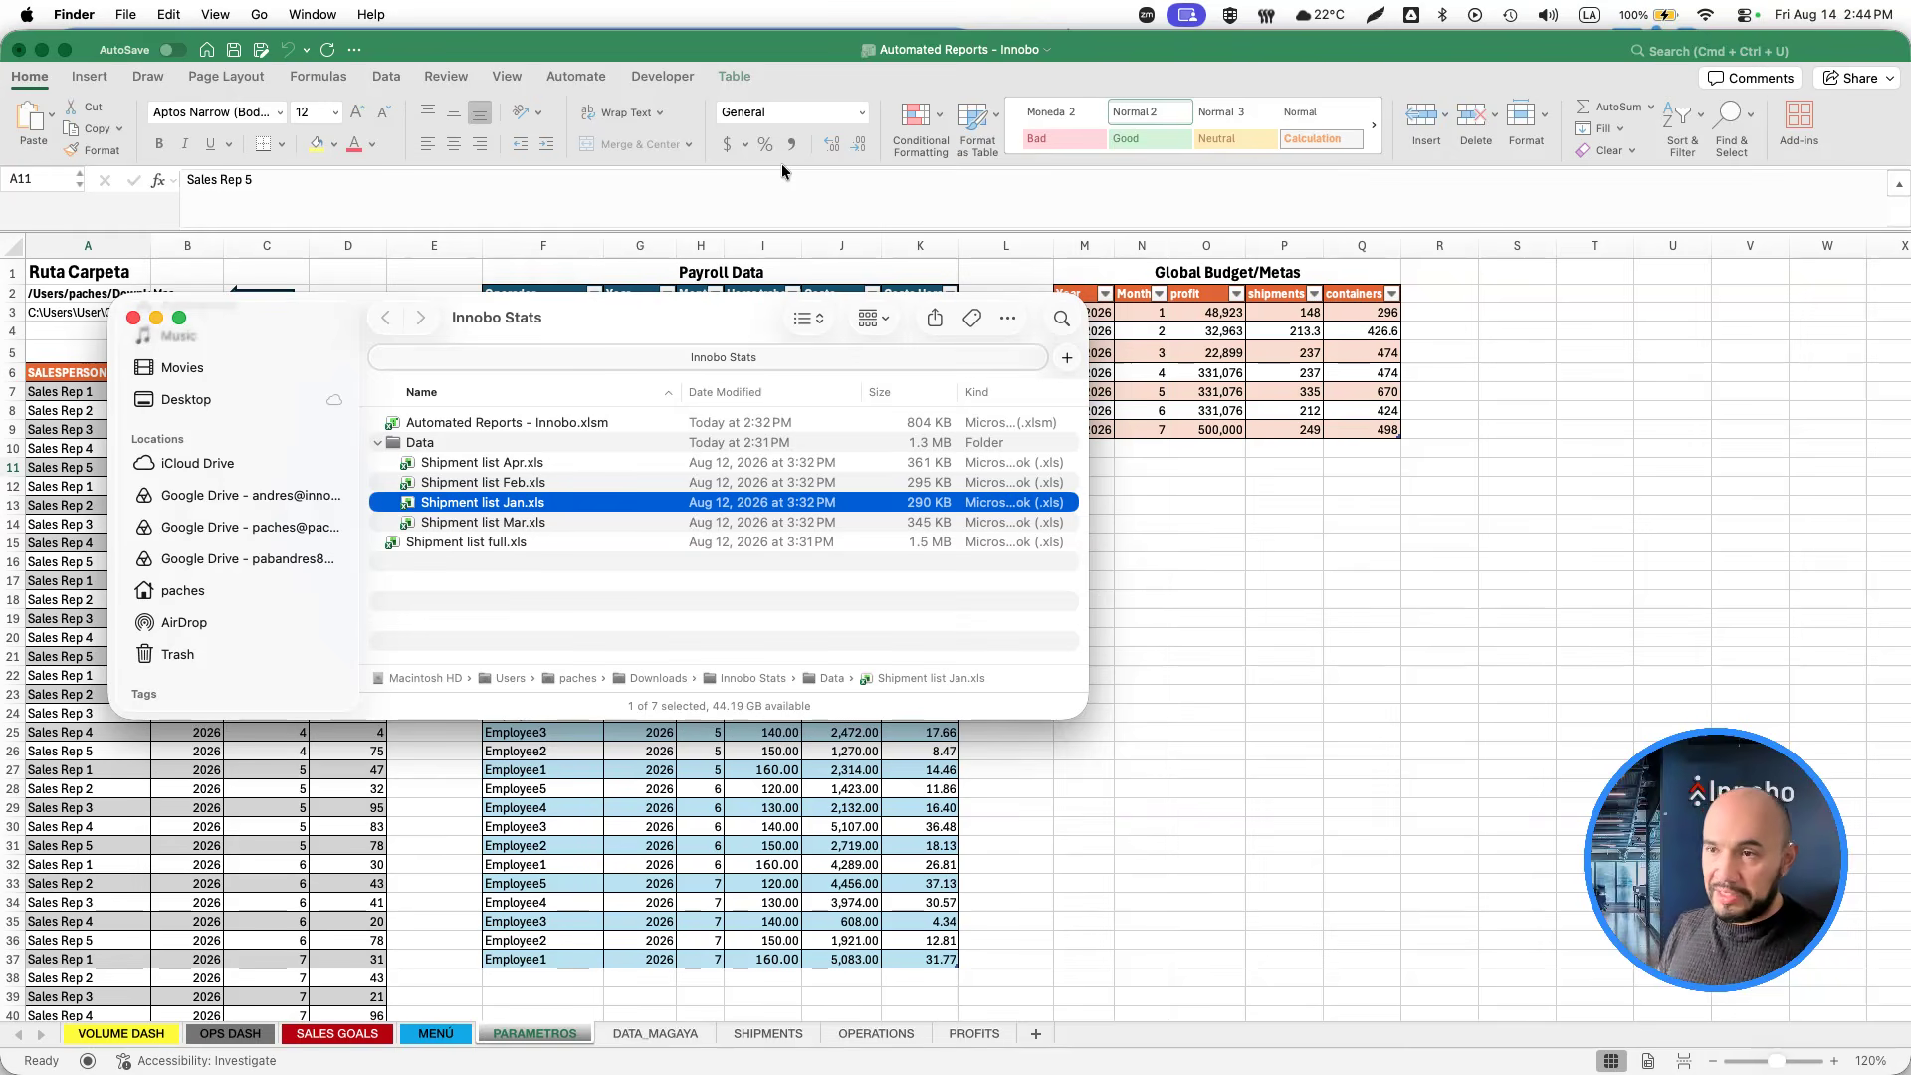
# Collapse and re-expand the Data folder, open it to view its shipment lists, and return to the Innobo Stats folder.
pyautogui.press('Up')
pyautogui.press('Up')
pyautogui.press('Up')
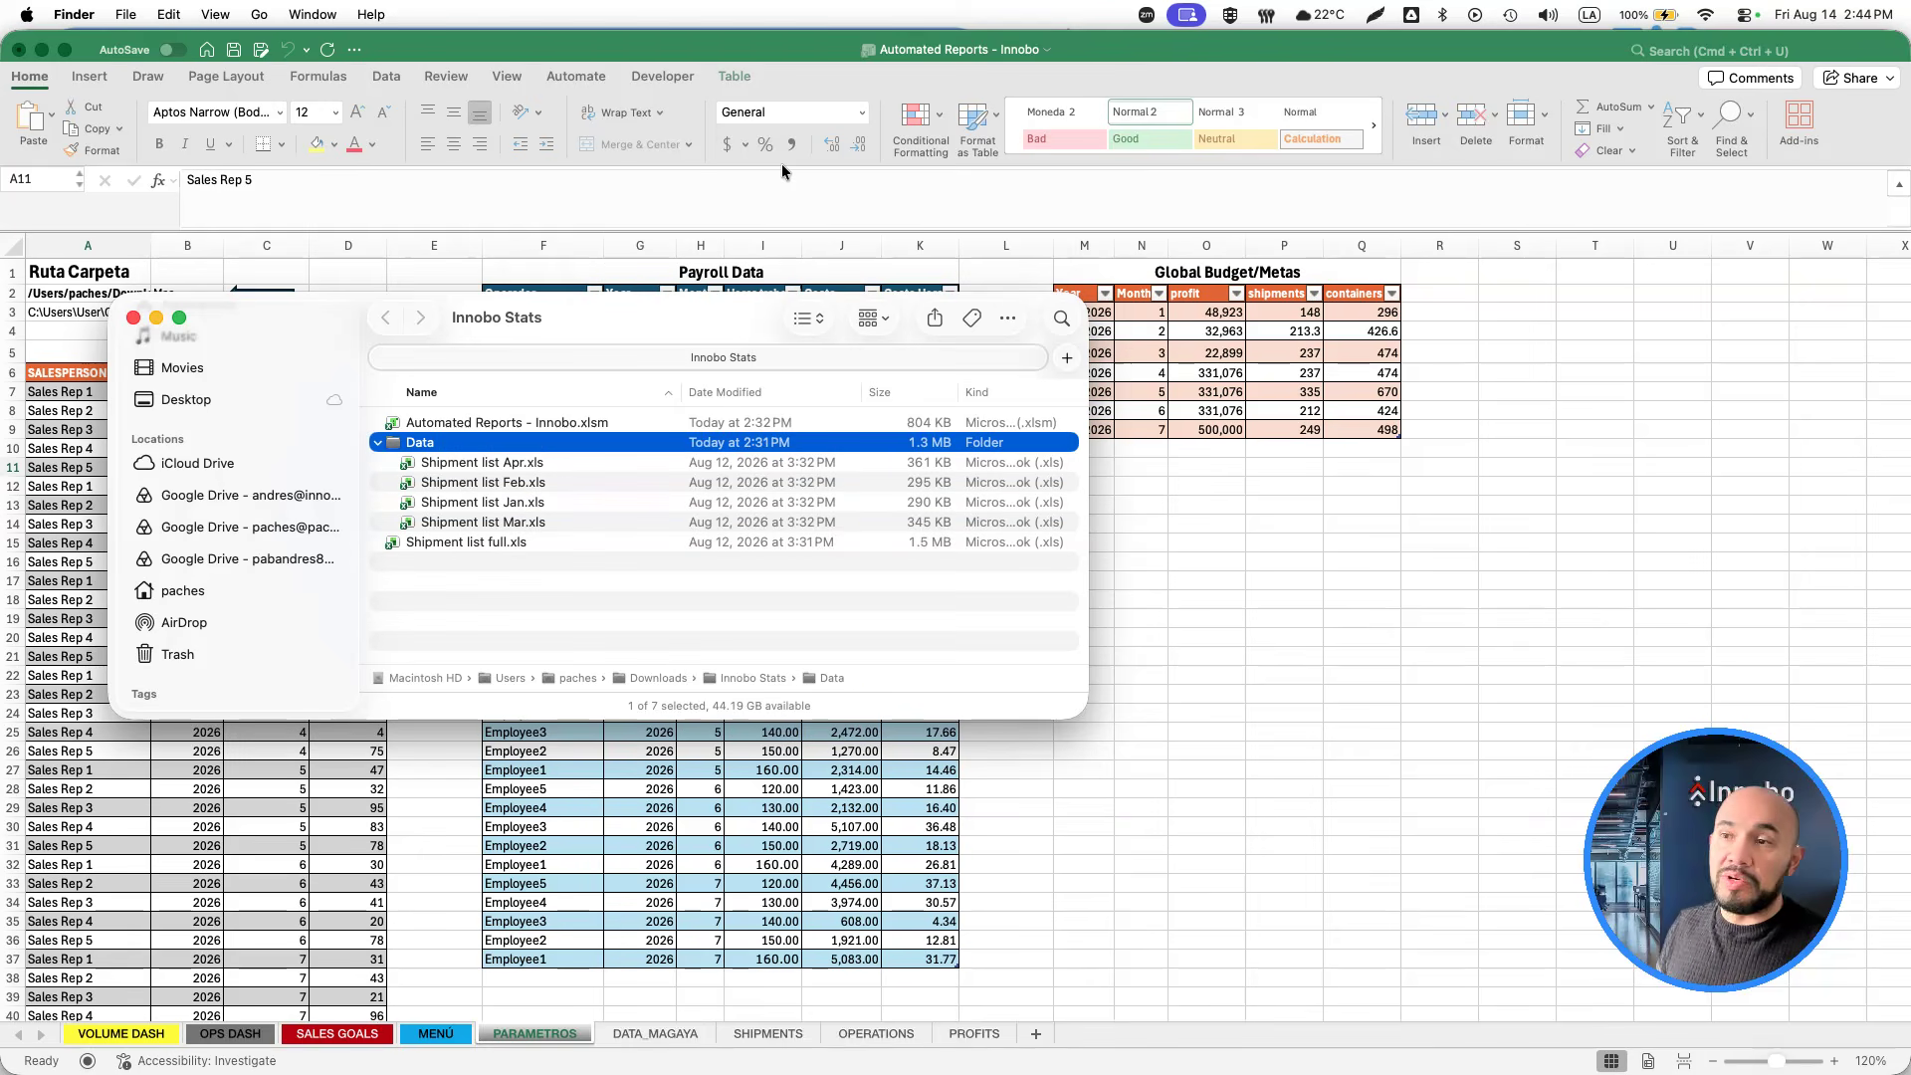
pyautogui.press('Left')
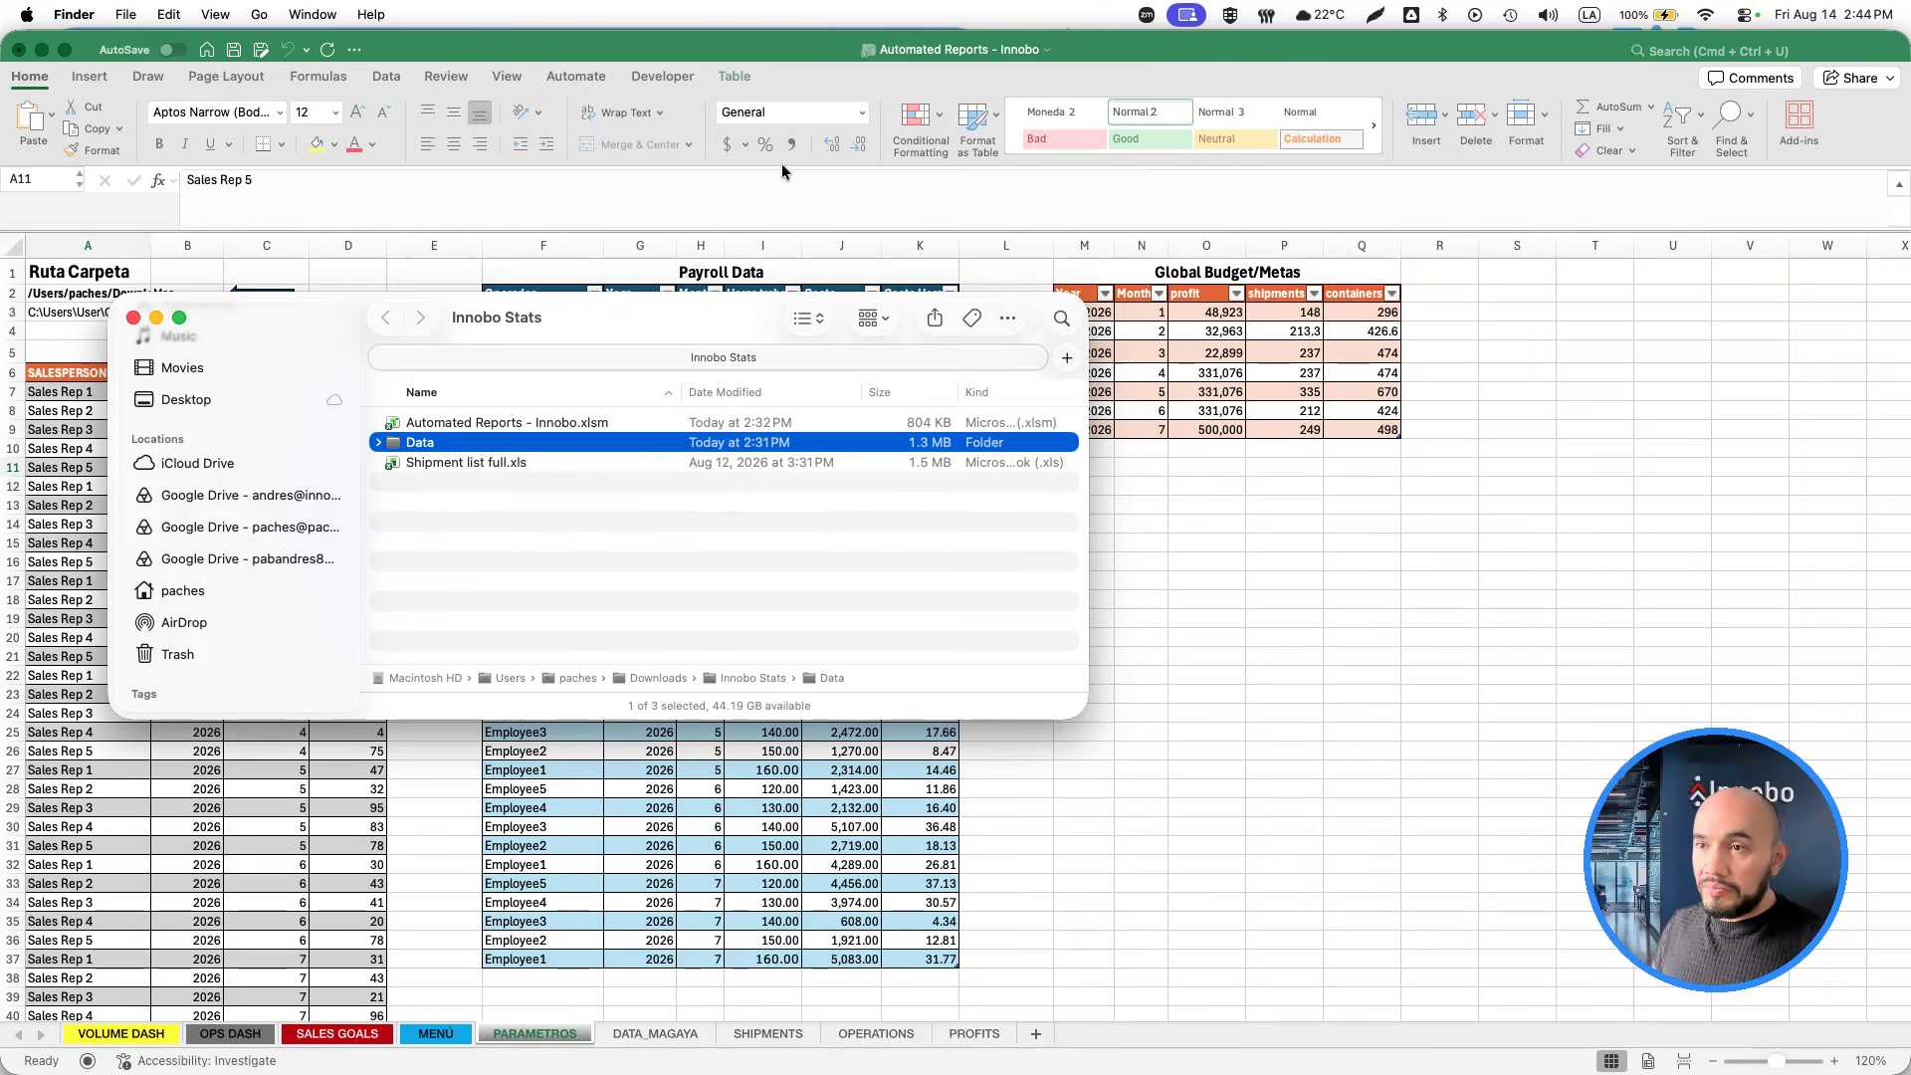
pyautogui.press('Right')
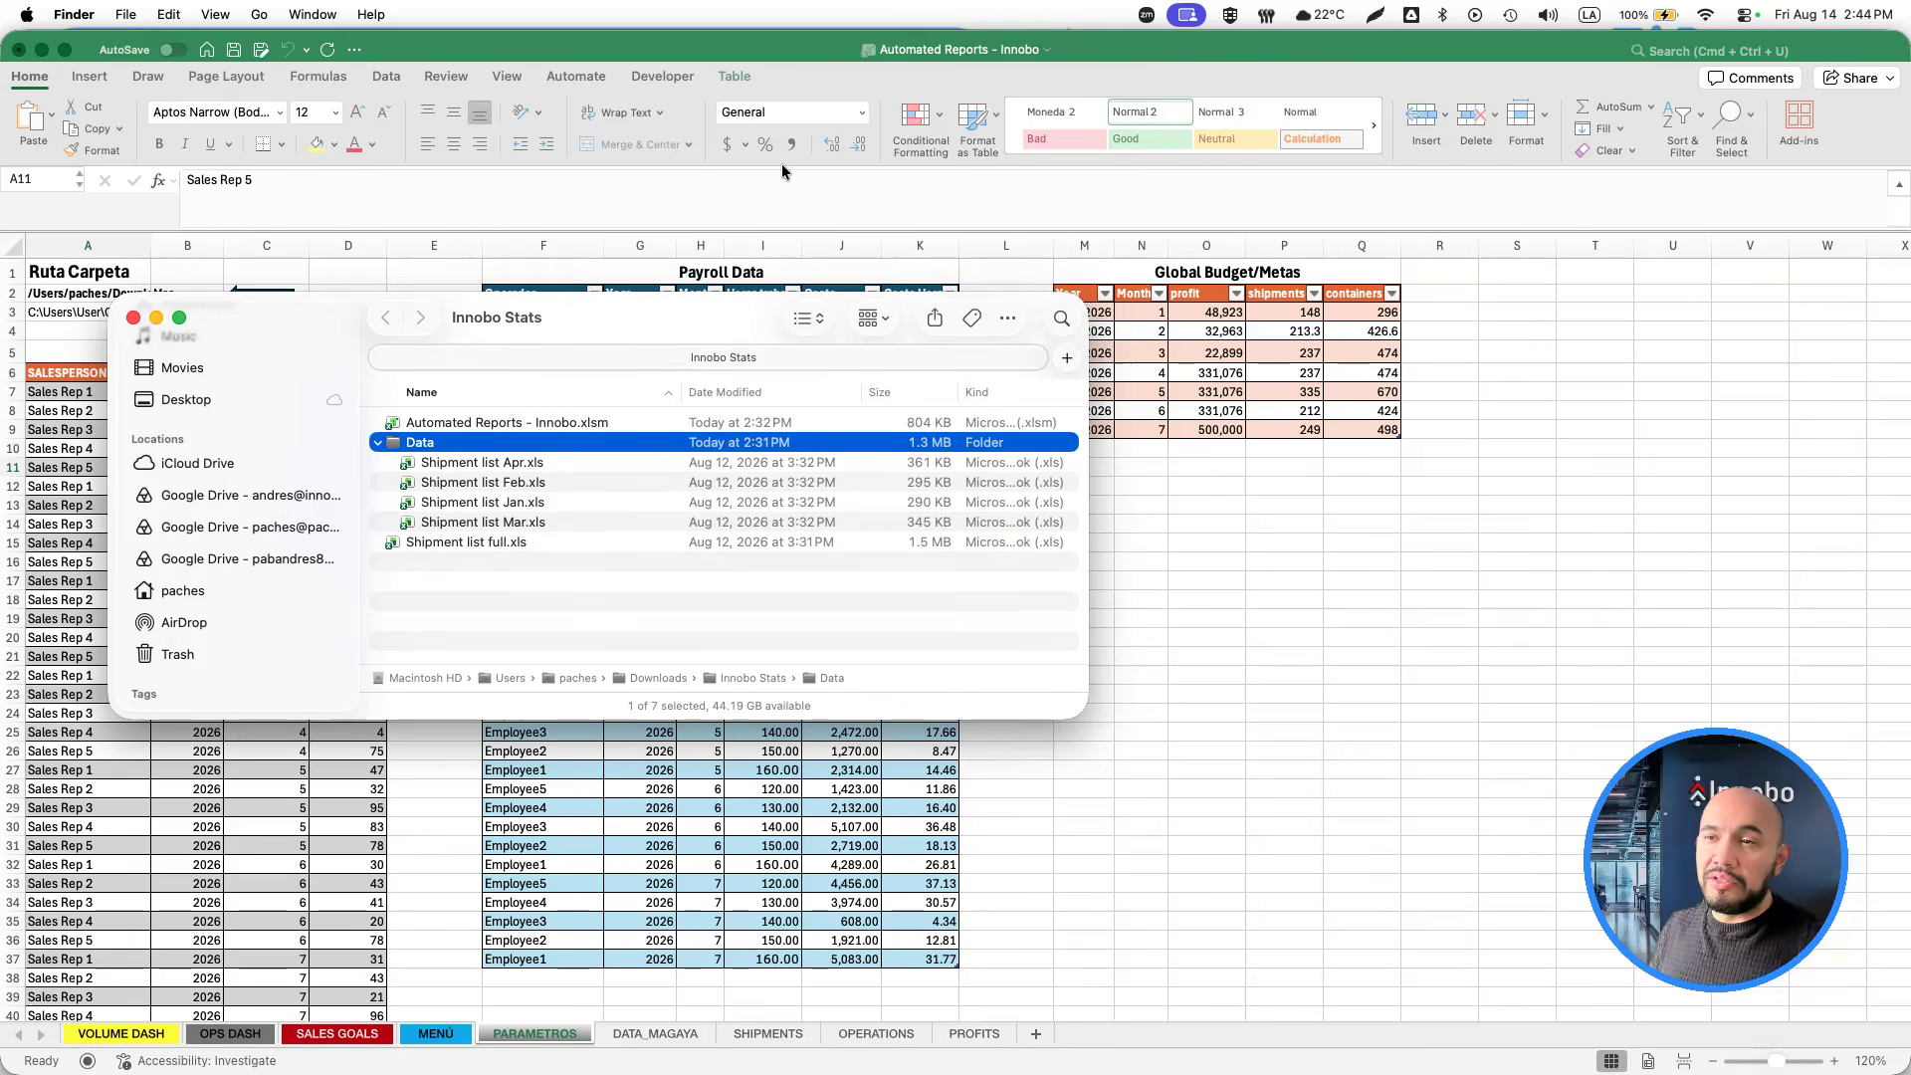
pyautogui.press('super+Down')
pyautogui.press('Up')
pyautogui.press('Up')
pyautogui.press('Up')
pyautogui.press('Up')
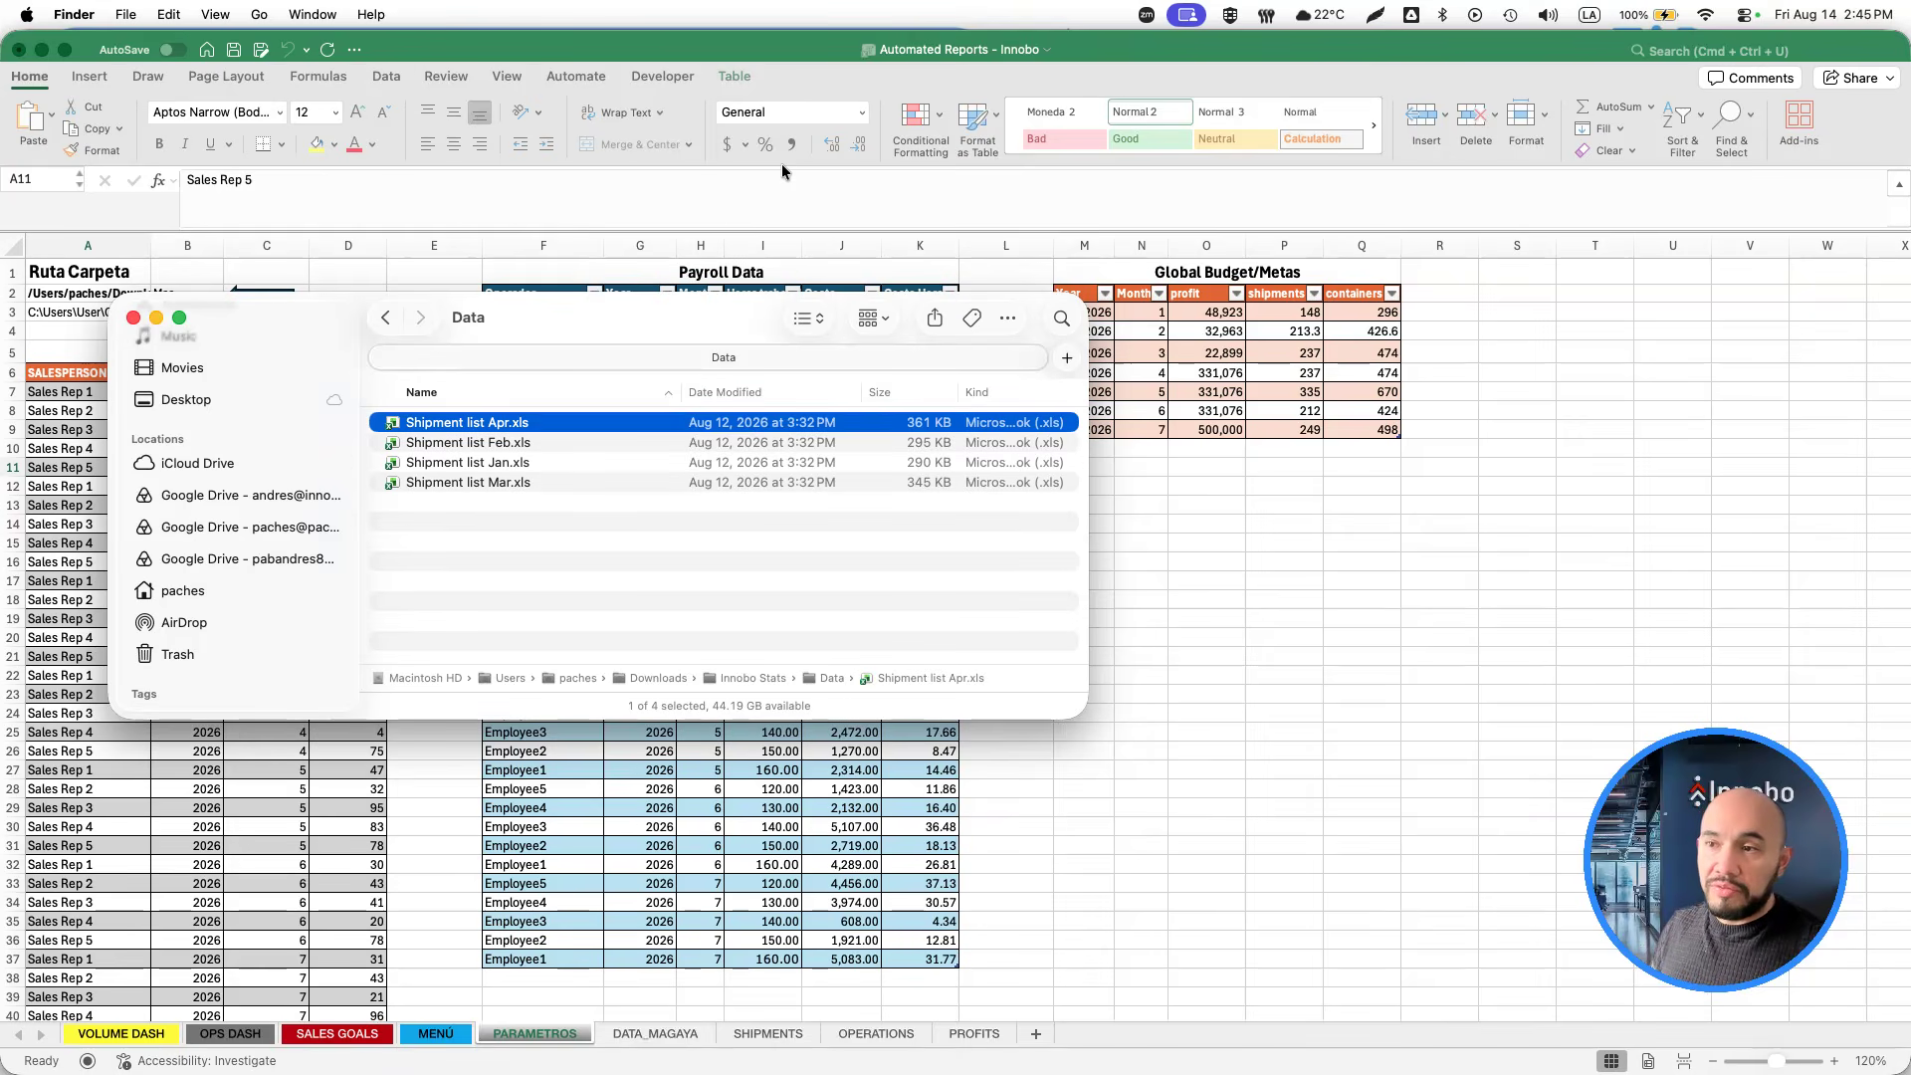
pyautogui.press('super+Up')
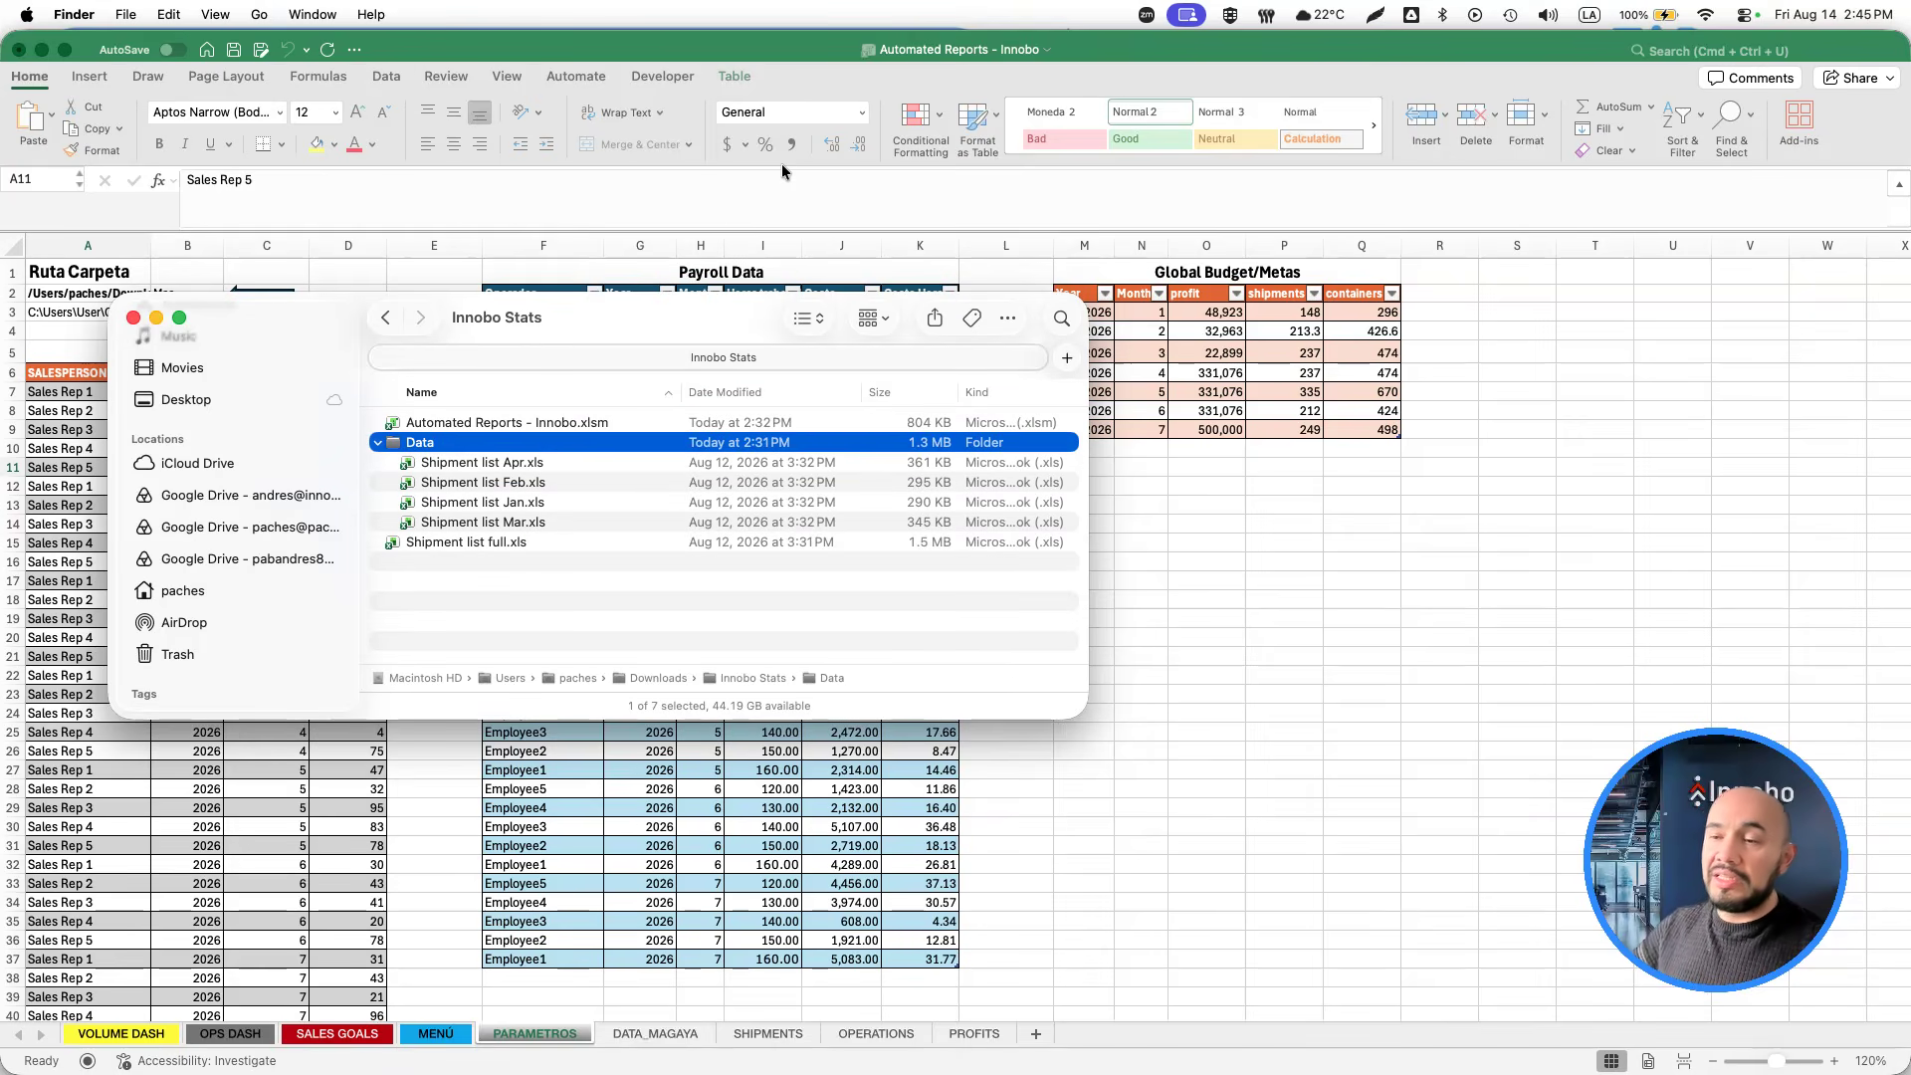
# Switch back to the Automated Reports workbook in Excel and go to the Ruta Carpeta heading in cell A1.
pyautogui.click(796, 836)
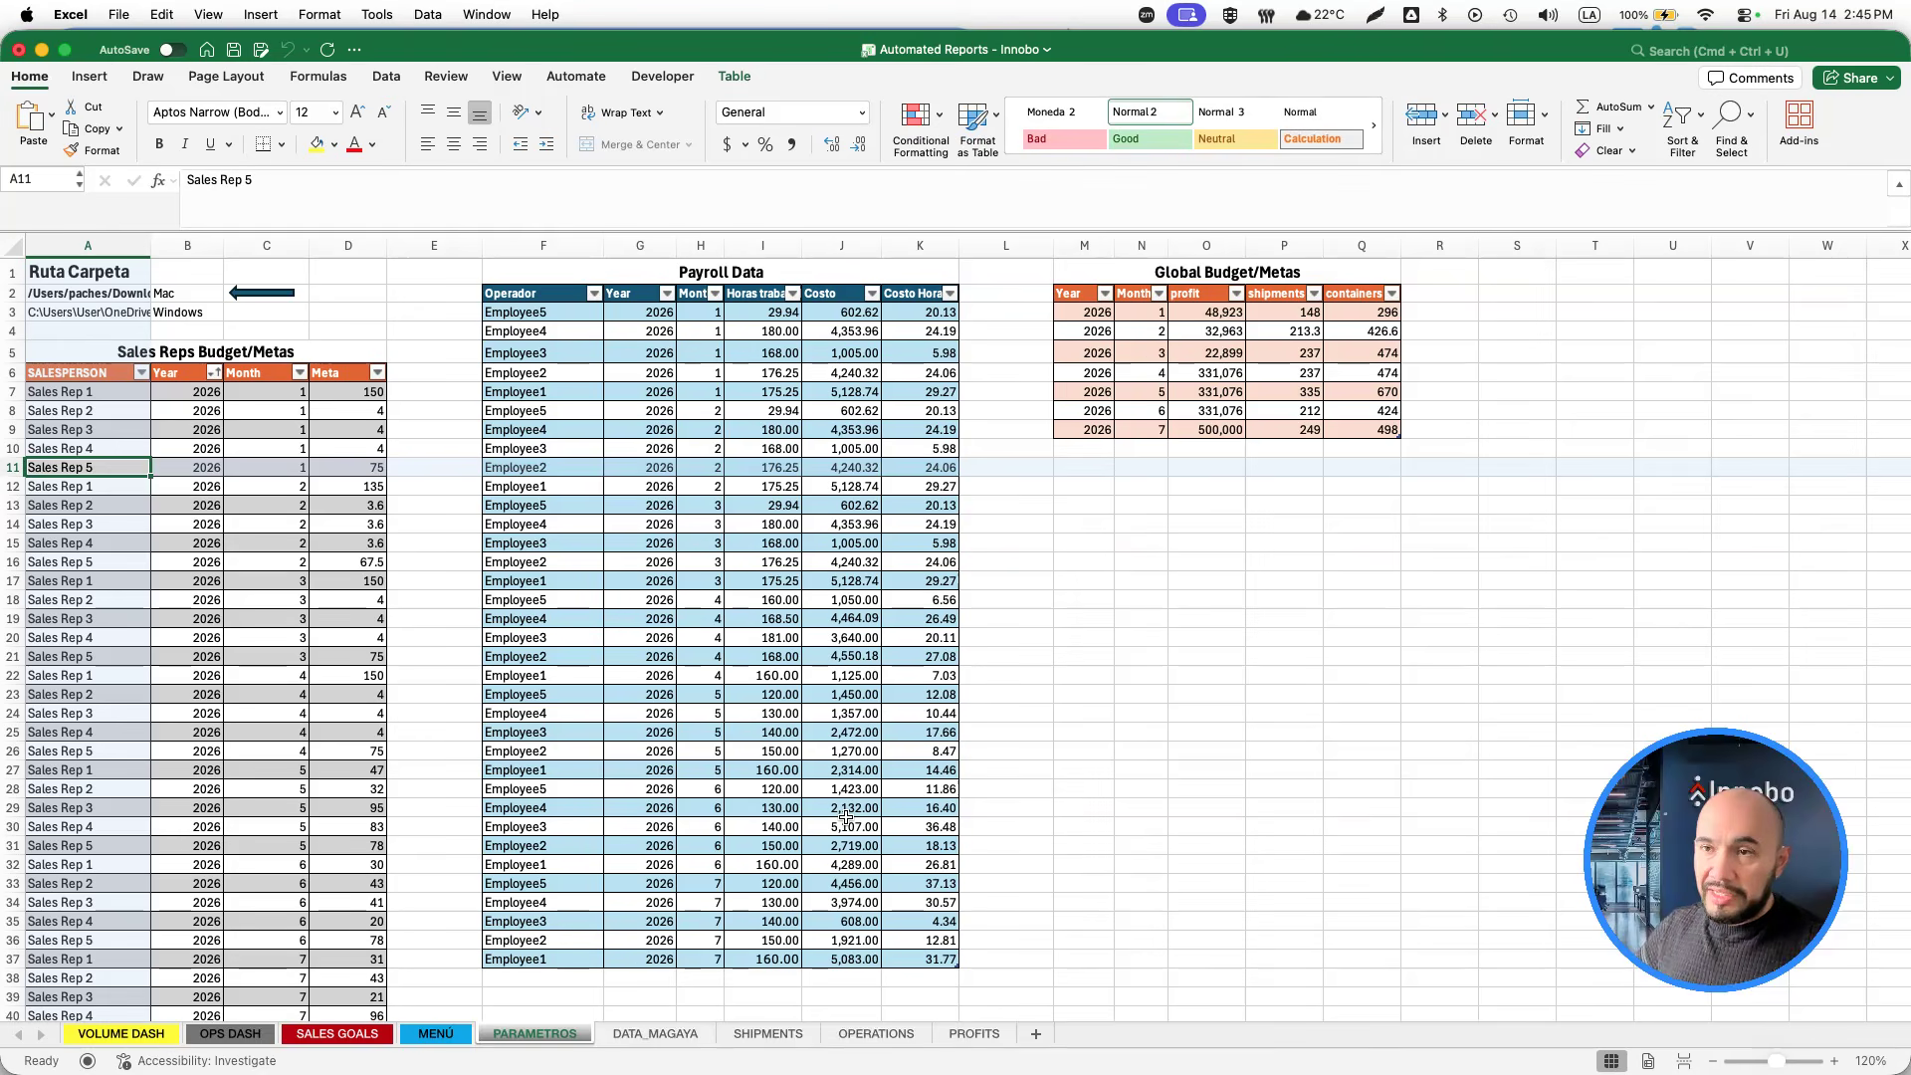
pyautogui.hotkey('ctrl', 'Home')
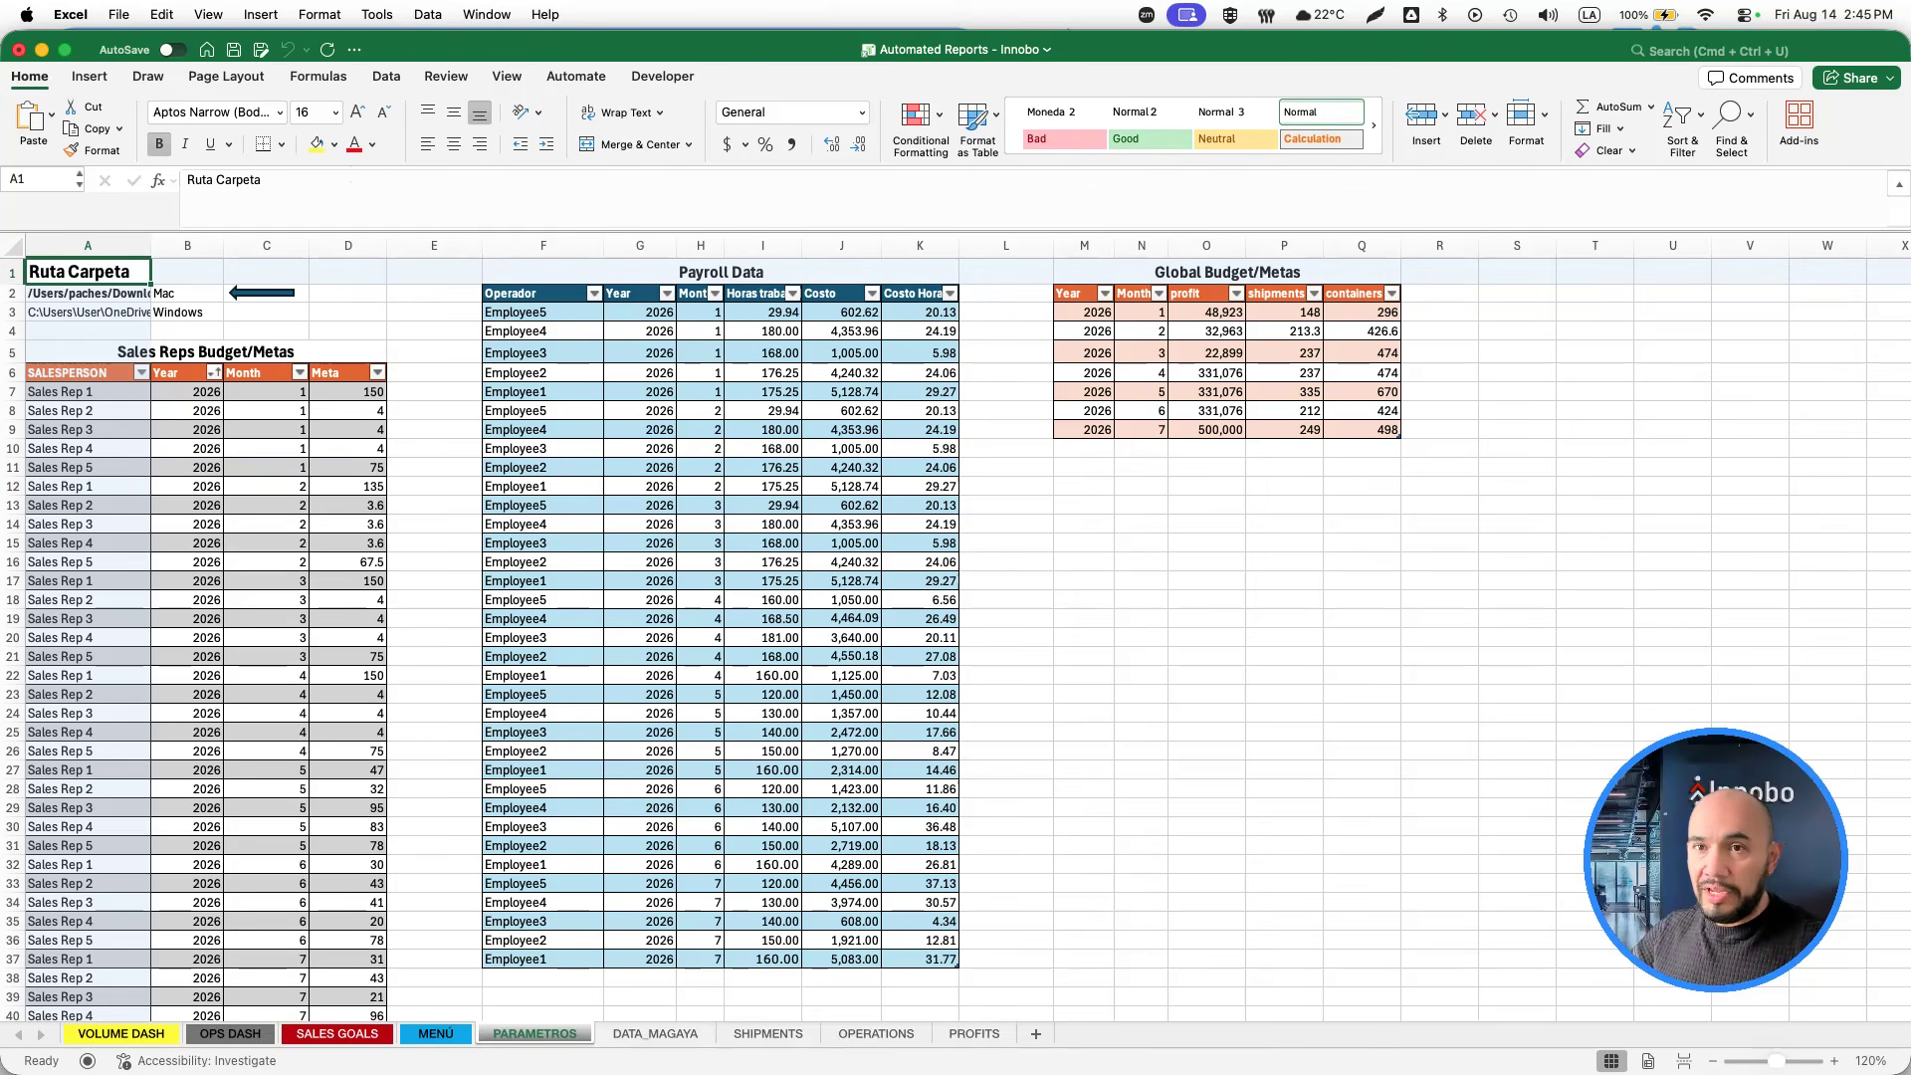
pyautogui.press('super+Tab')
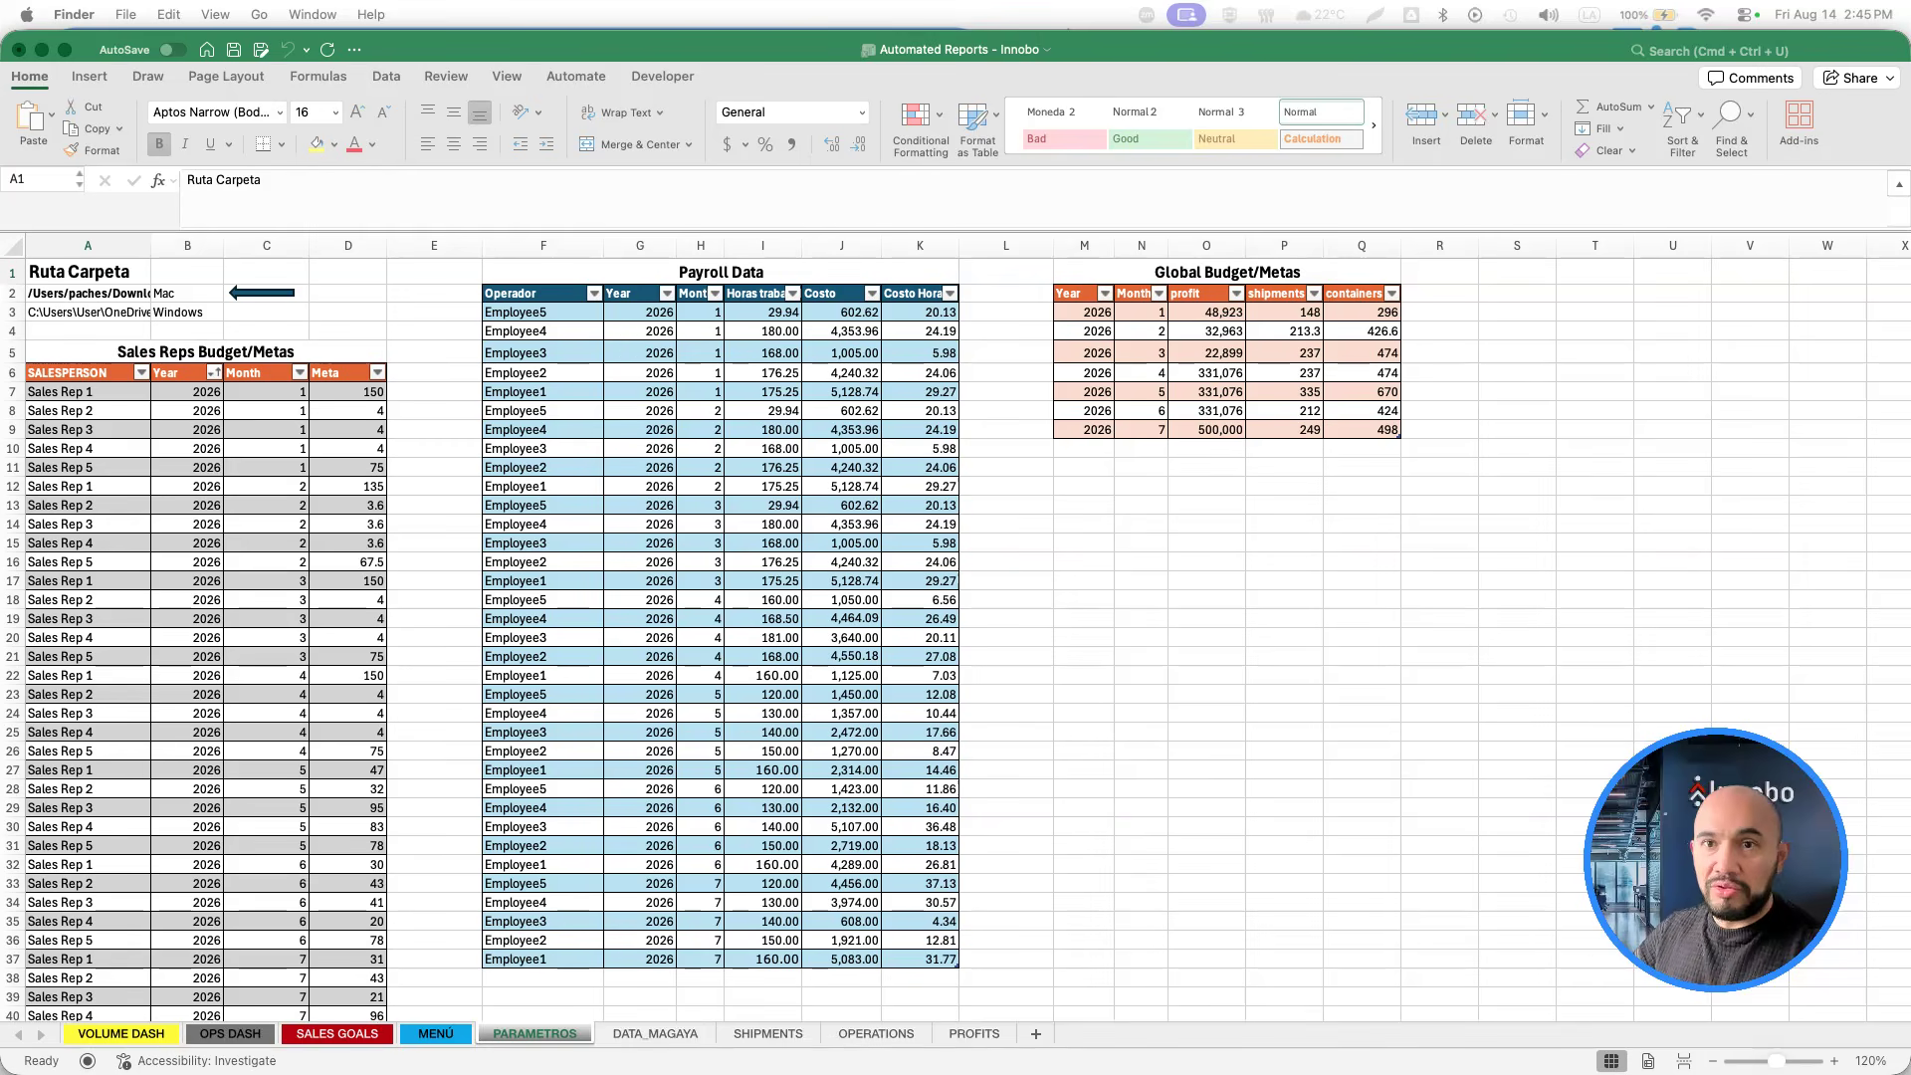
pyautogui.click(225, 545)
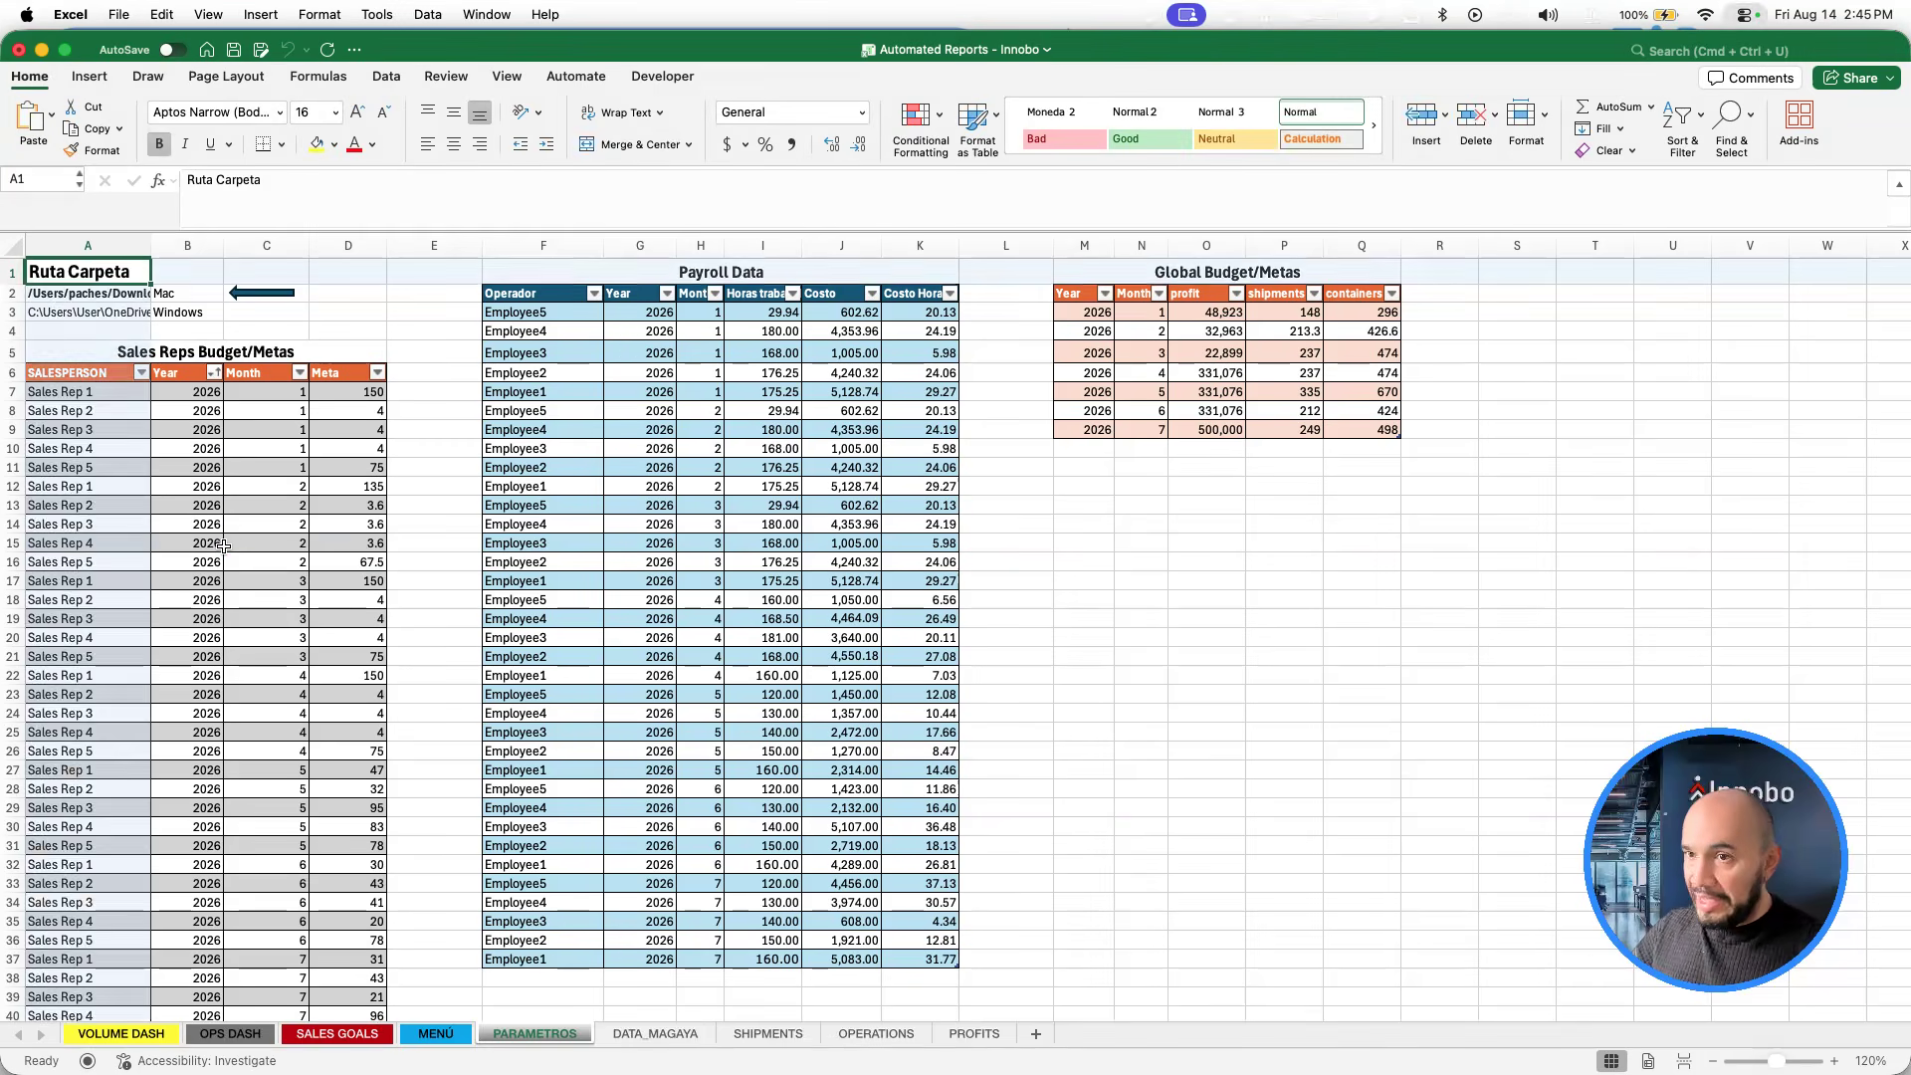
# Examine the columns, header row and title of the Sales Reps Budget/Metas table.
pyautogui.press('Left')
pyautogui.press('Left')
pyautogui.press('Right')
pyautogui.press('Right')
pyautogui.press('Right')
pyautogui.press('Right')
pyautogui.press('Right')
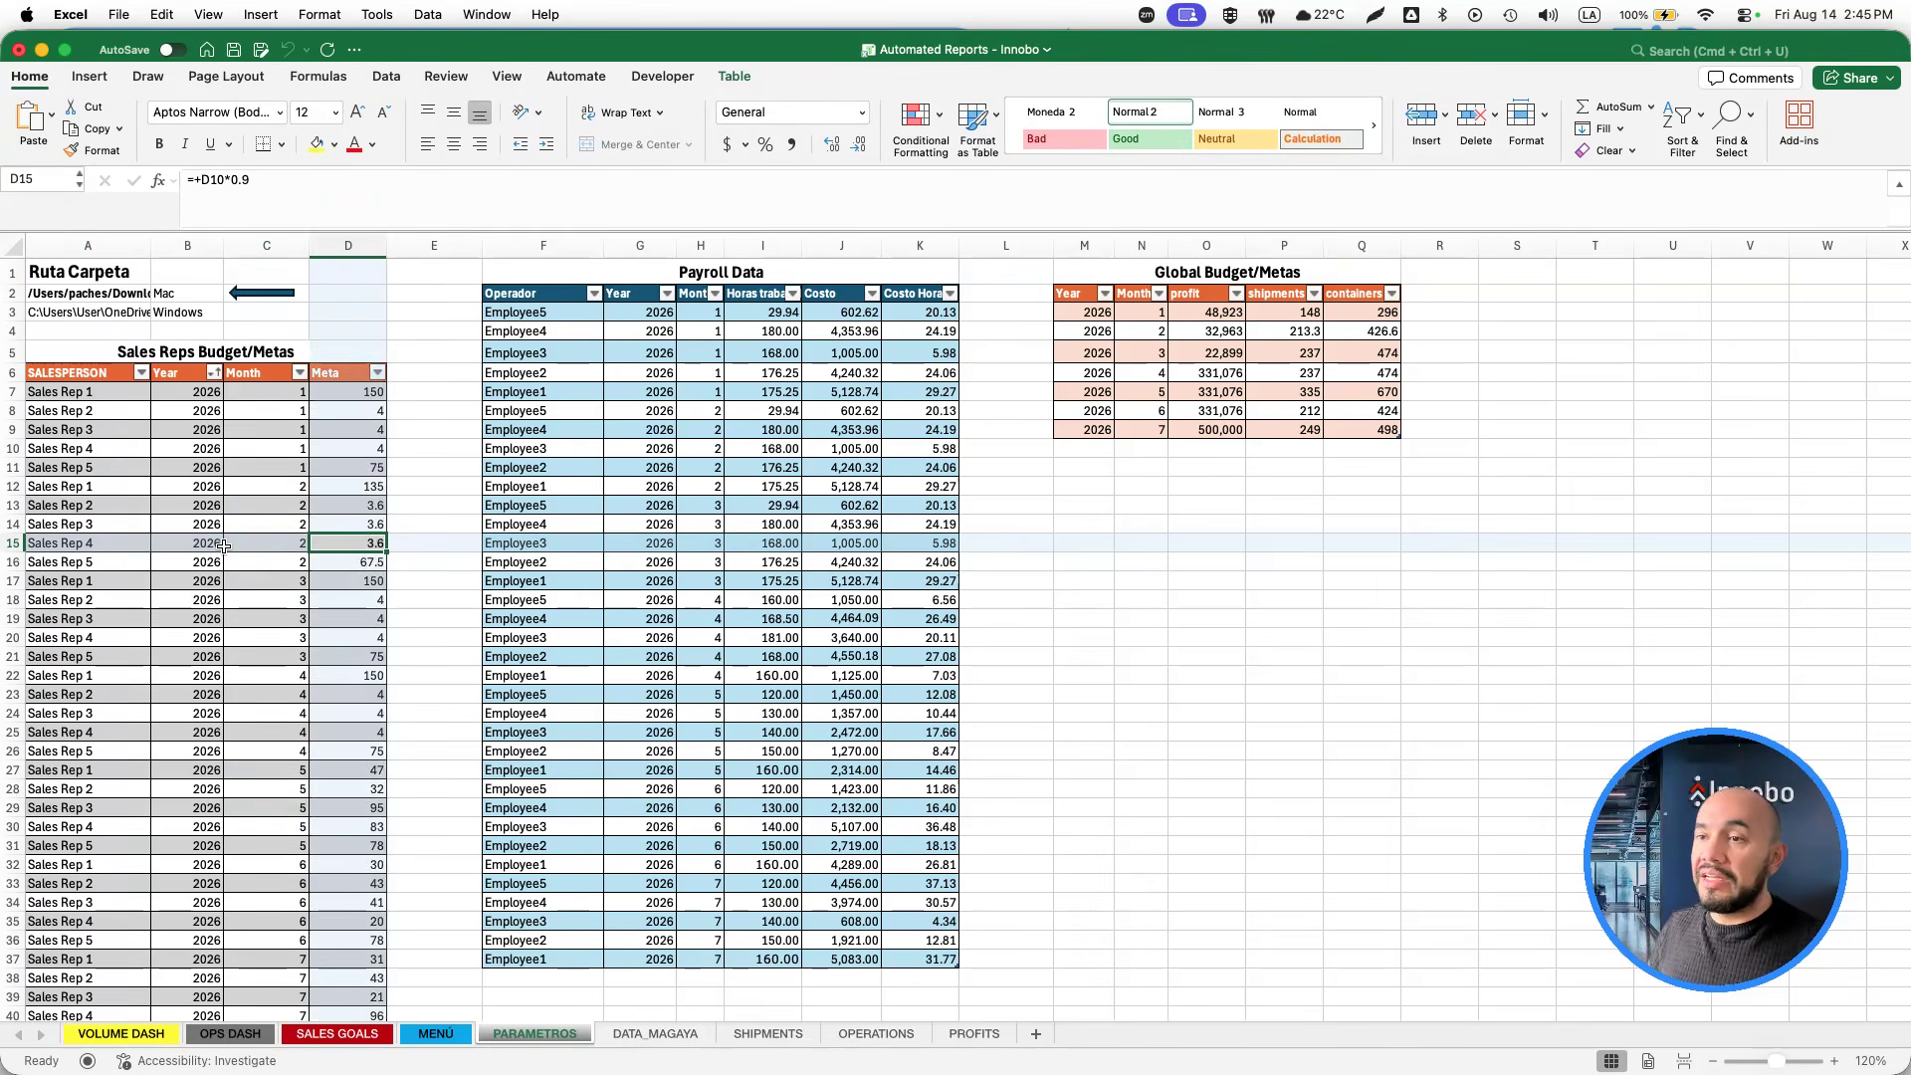
pyautogui.press('super+Left')
pyautogui.press('super+Left')
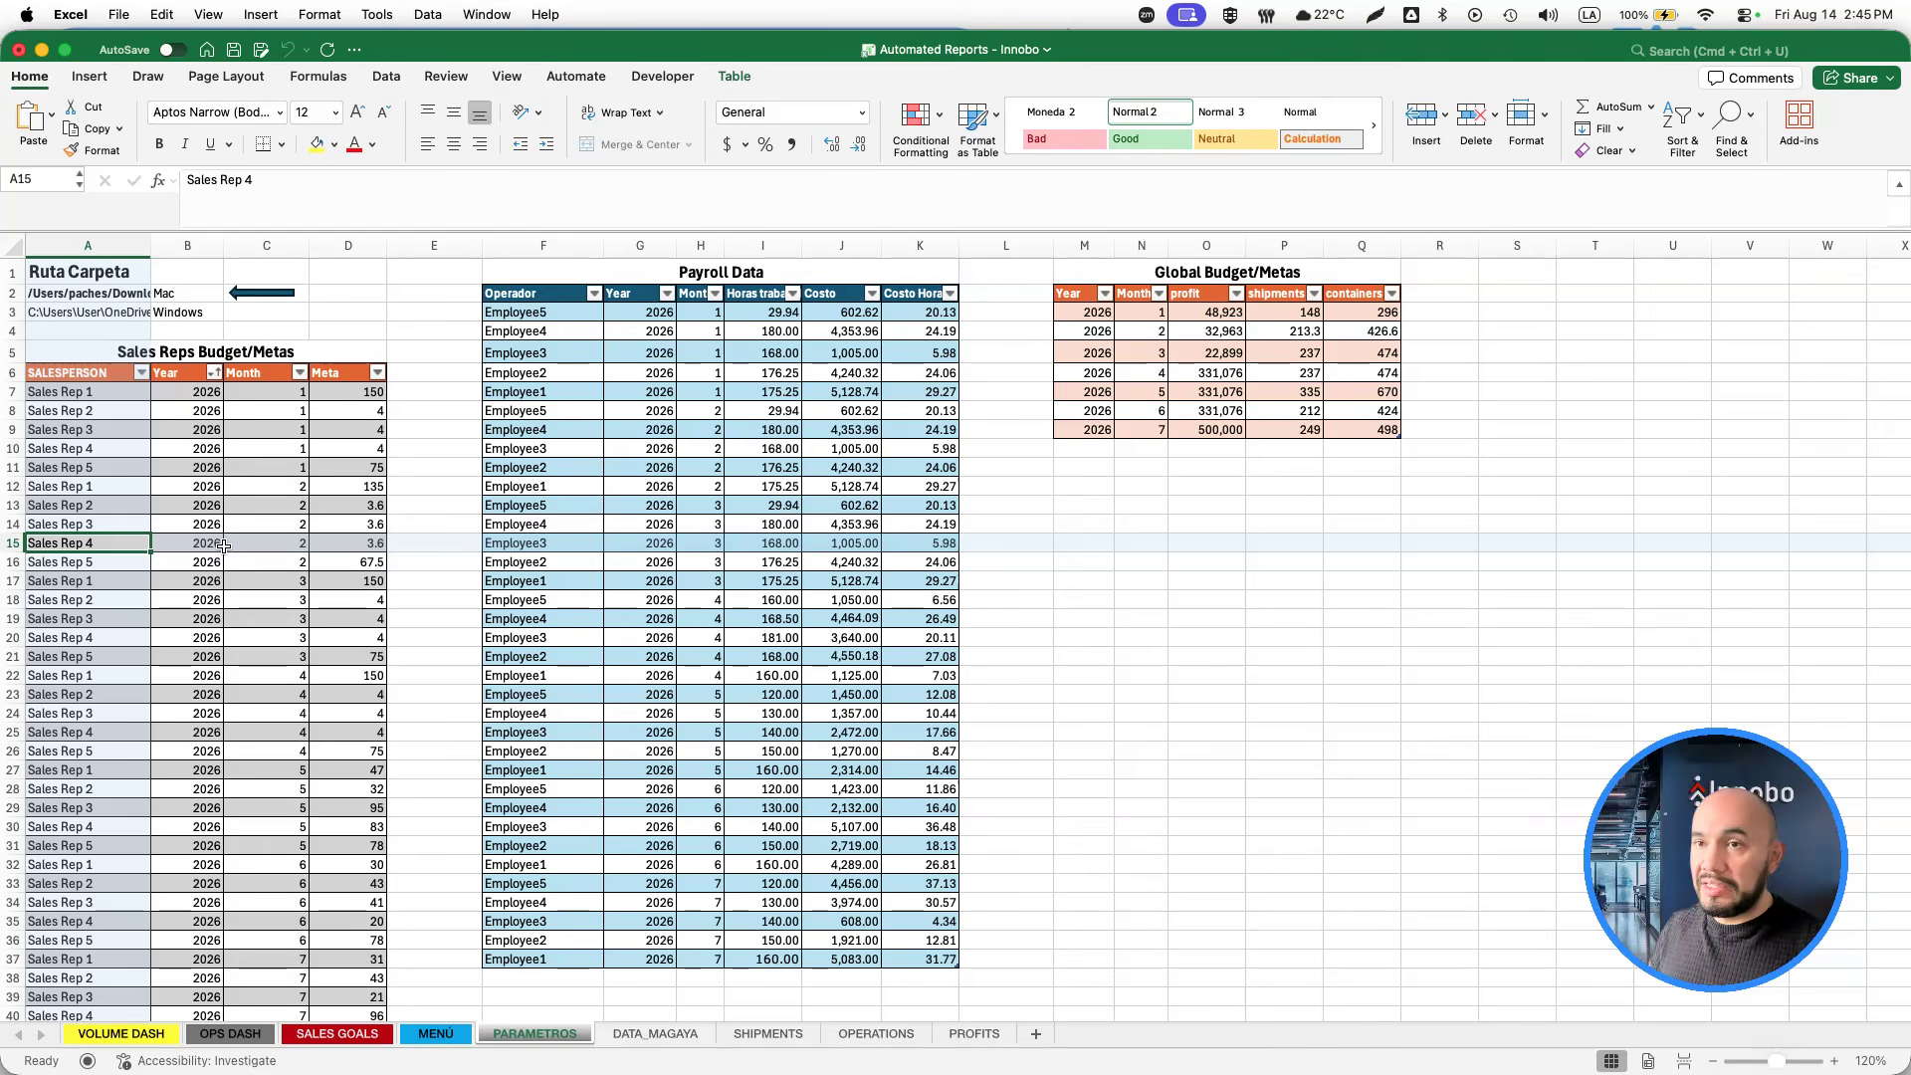
pyautogui.press('super+Up')
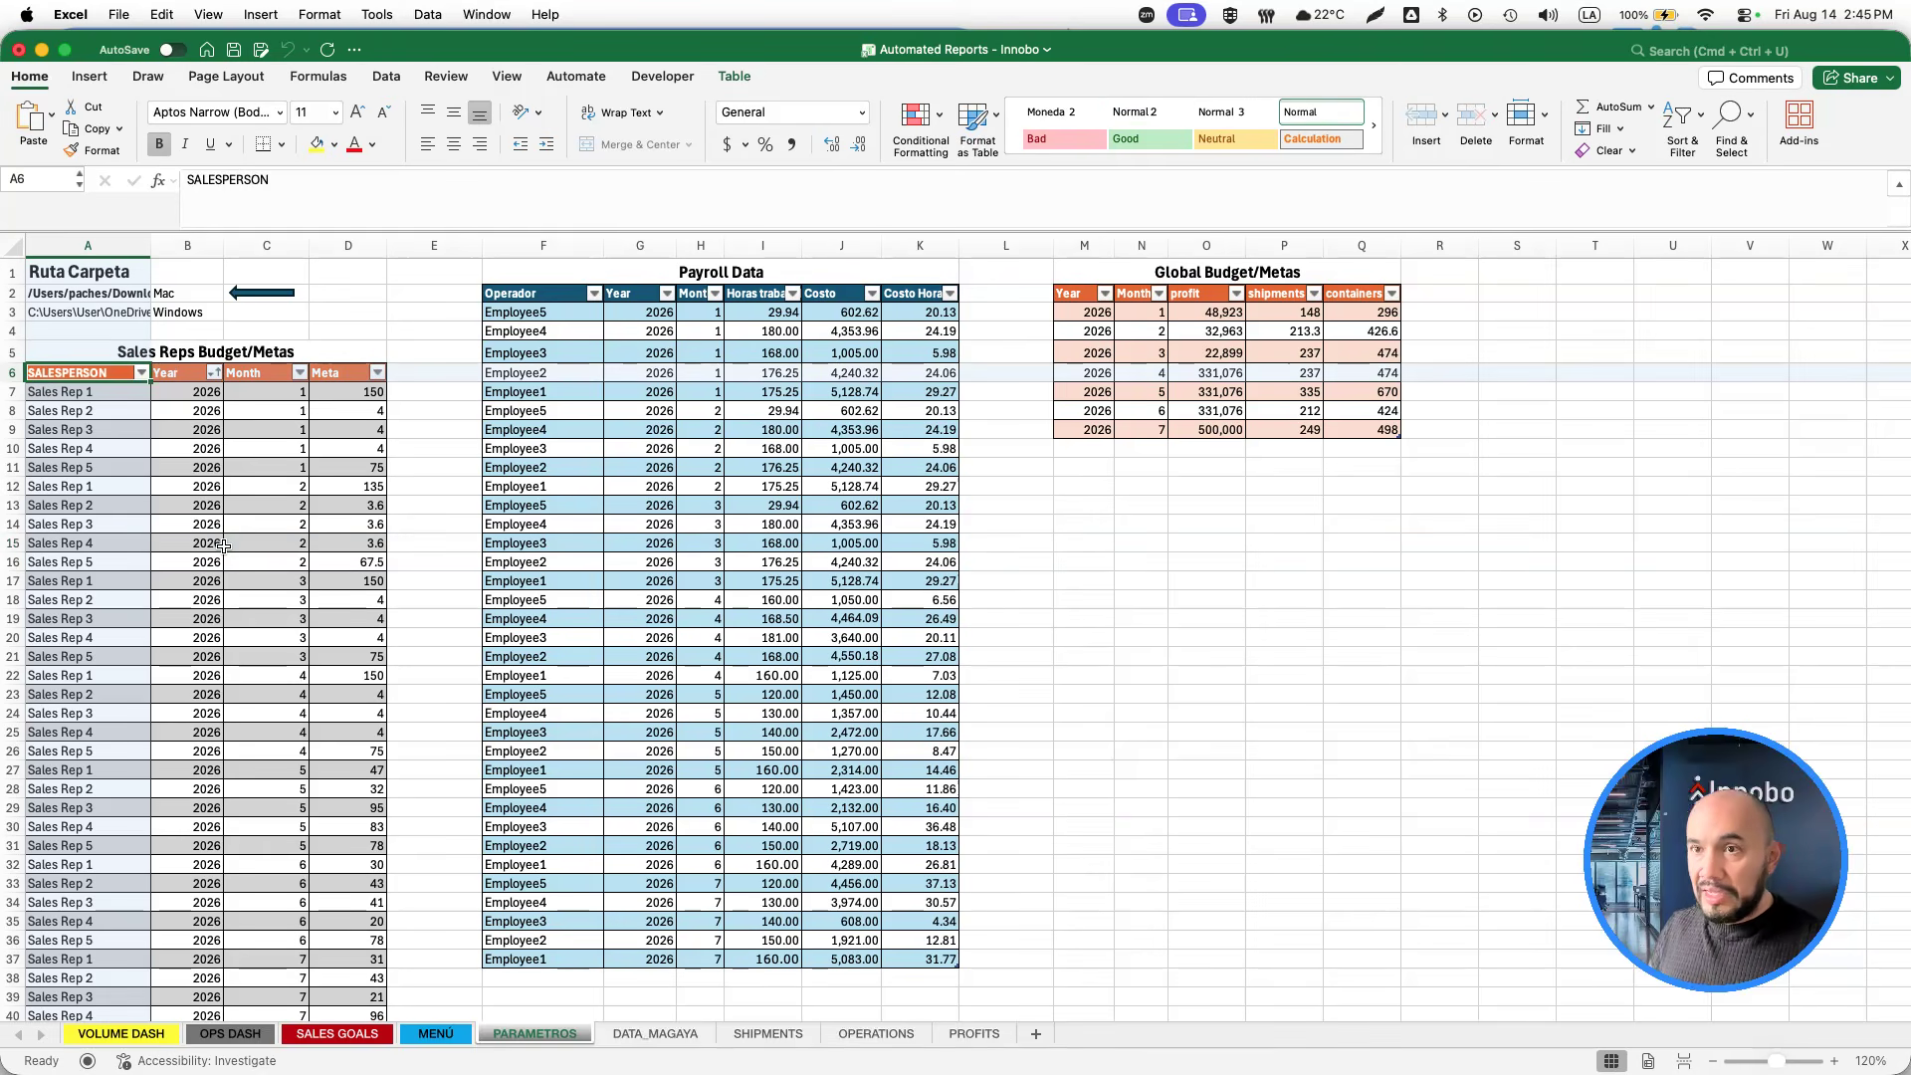
pyautogui.press('Up')
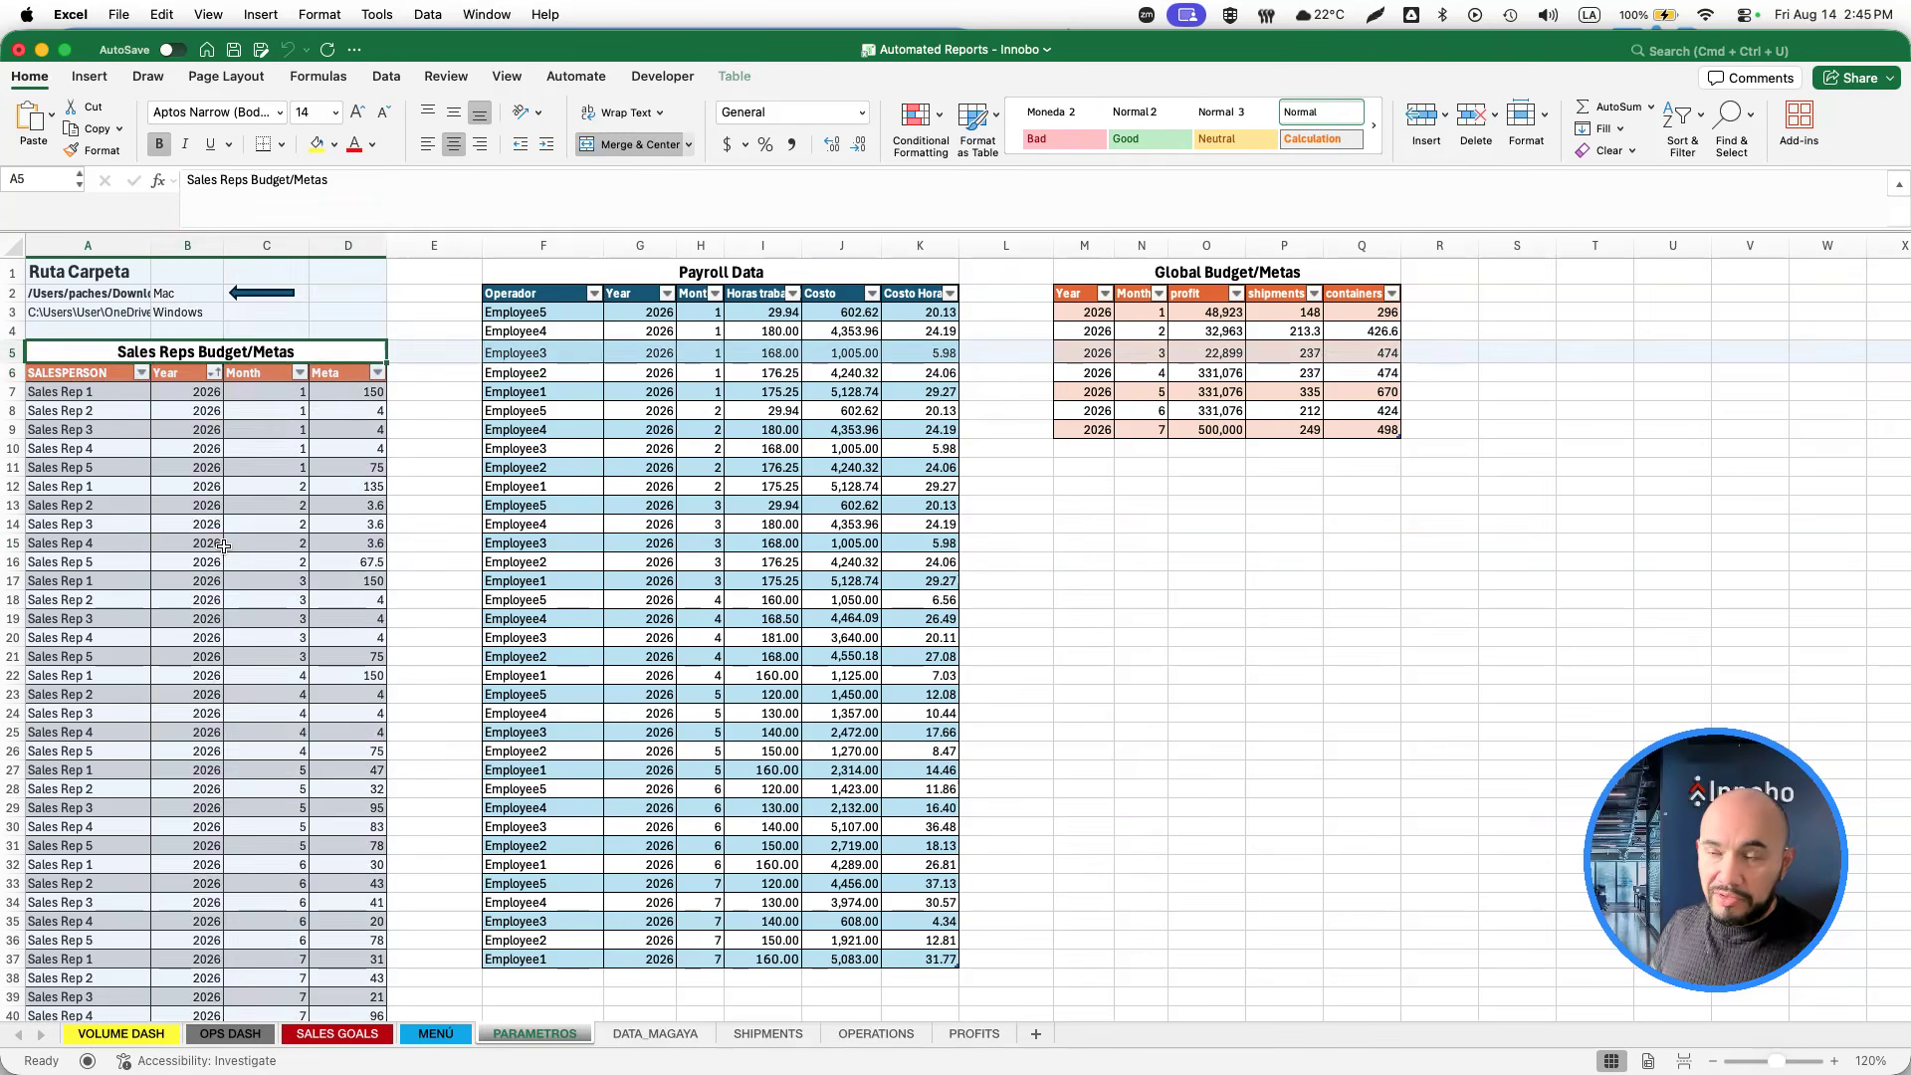
# Select the five sales rep names listed for month 1 in the SALESPERSON column.
pyautogui.press('Down')
pyautogui.press('Down')
pyautogui.hotkey('shift', 'Down')
pyautogui.hotkey('shift', 'Down')
pyautogui.hotkey('shift', 'Down')
pyautogui.hotkey('shift', 'Down')
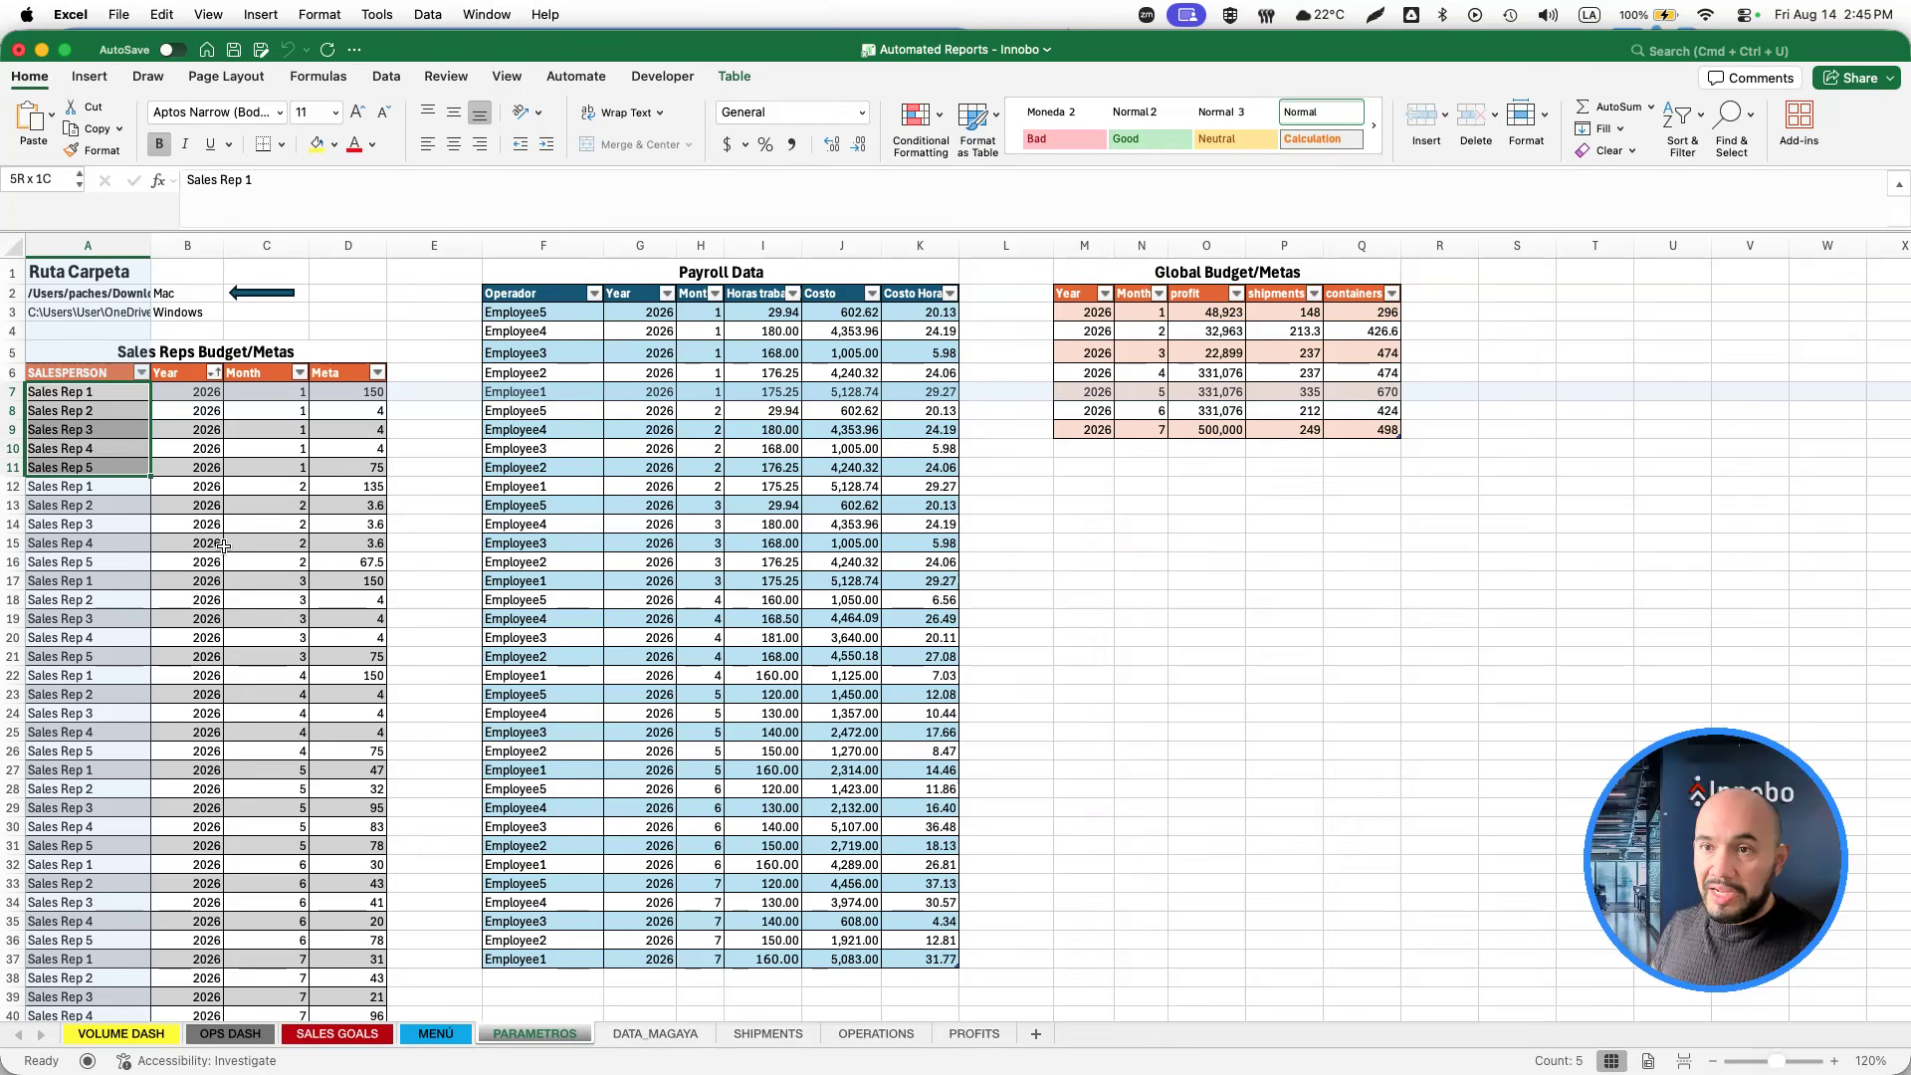
pyautogui.press('Return')
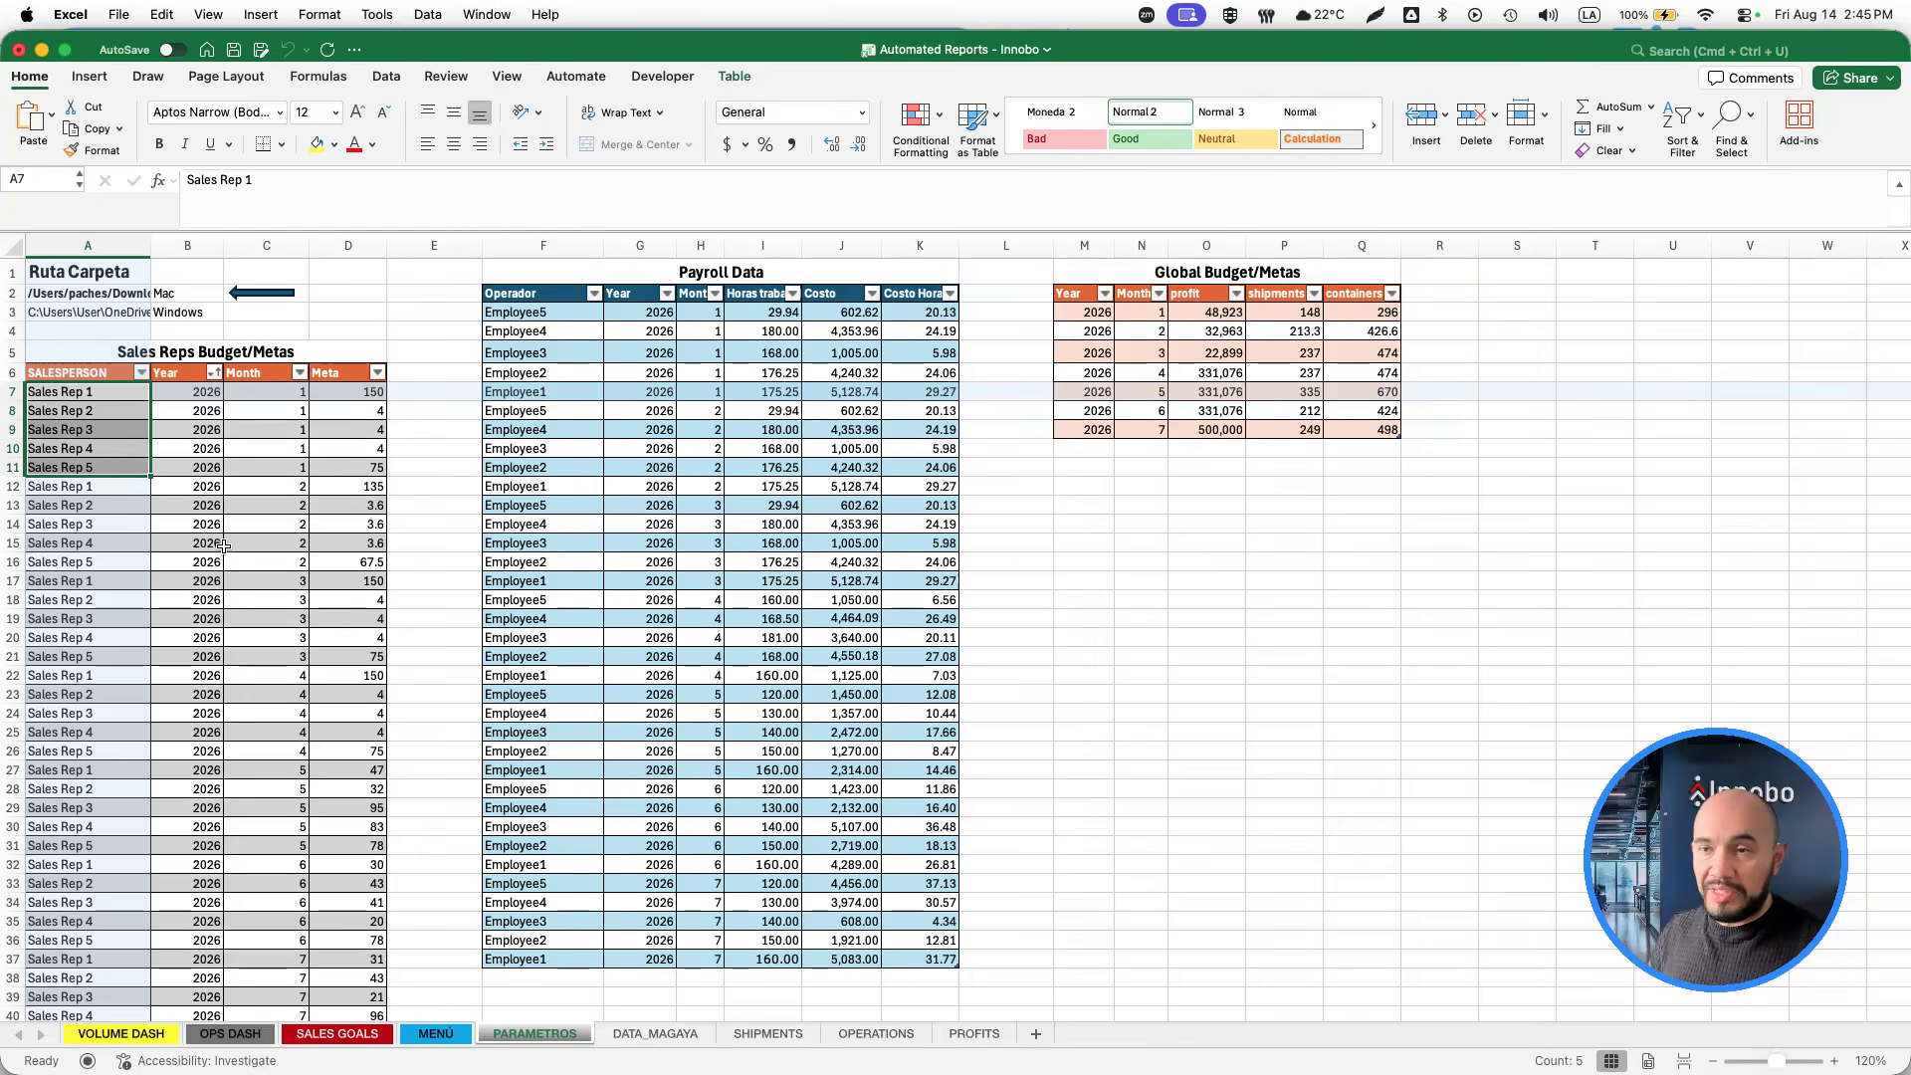
# Go through the Year and Month entries for month 1 in the Sales Reps Budget/Metas table, continuing into month 2.
pyautogui.press('Right')
pyautogui.hotkey('shift', 'Down')
pyautogui.hotkey('shift', 'Down')
pyautogui.hotkey('shift', 'Down')
pyautogui.hotkey('shift', 'Down')
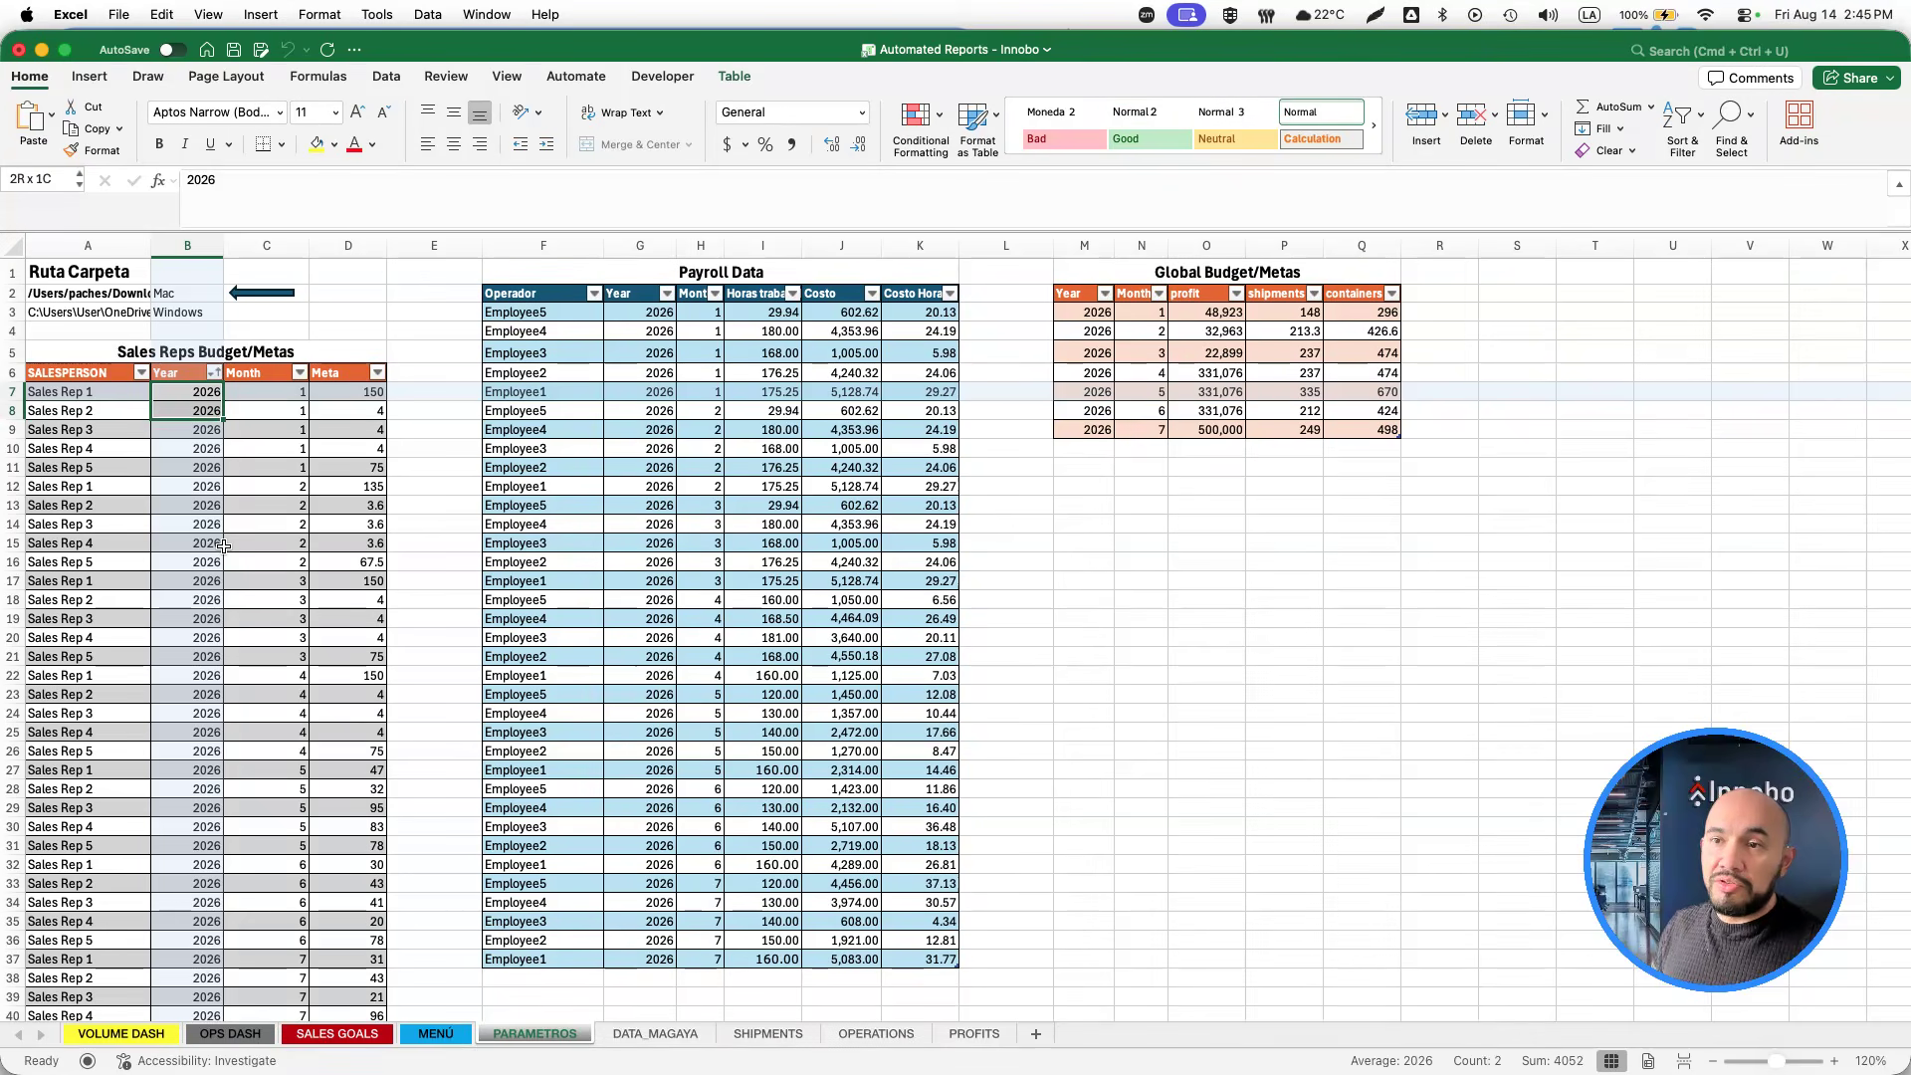
pyautogui.press('Right')
pyautogui.hotkey('shift', 'Down')
pyautogui.hotkey('shift', 'Down')
pyautogui.hotkey('shift', 'Down')
pyautogui.hotkey('shift', 'Down')
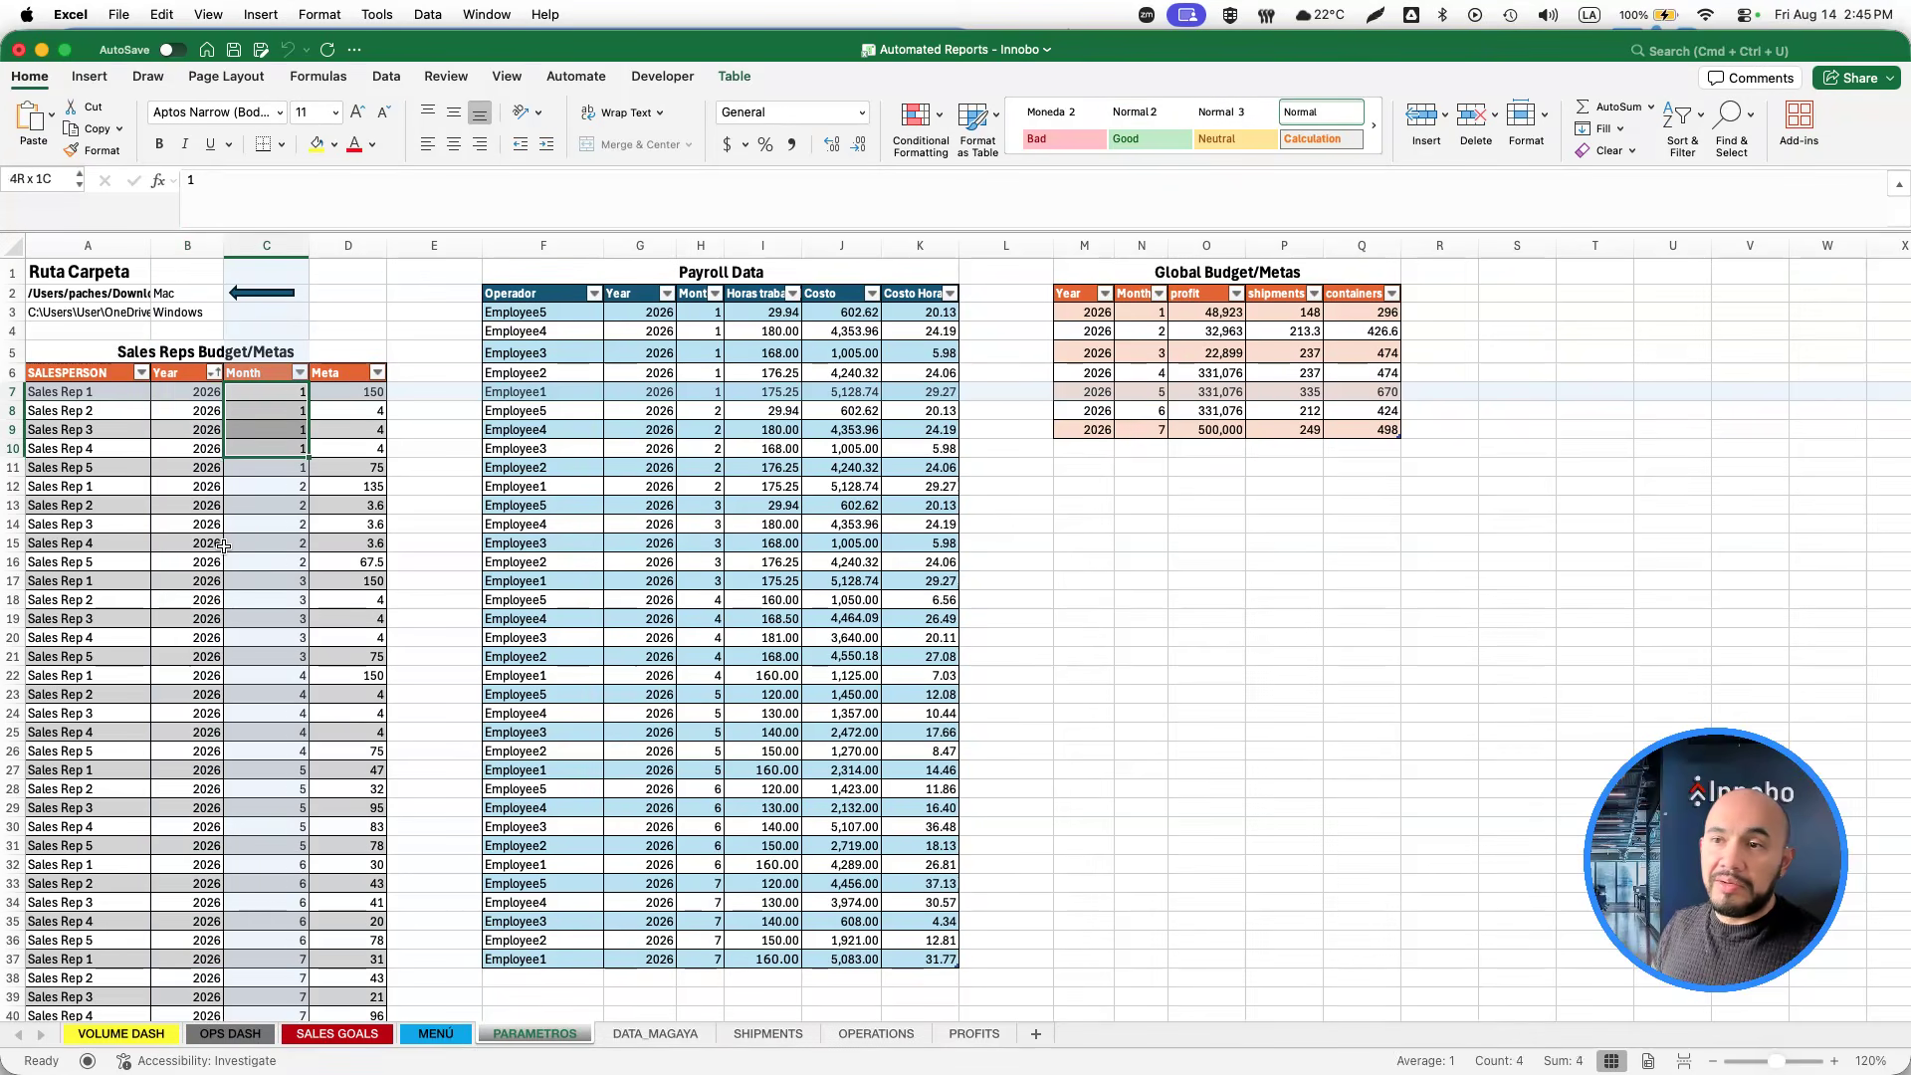
pyautogui.press('Down')
pyautogui.hotkey('shift', 'Down')
pyautogui.hotkey('shift', 'Down')
pyautogui.hotkey('shift', 'Down')
pyautogui.hotkey('shift', 'Down')
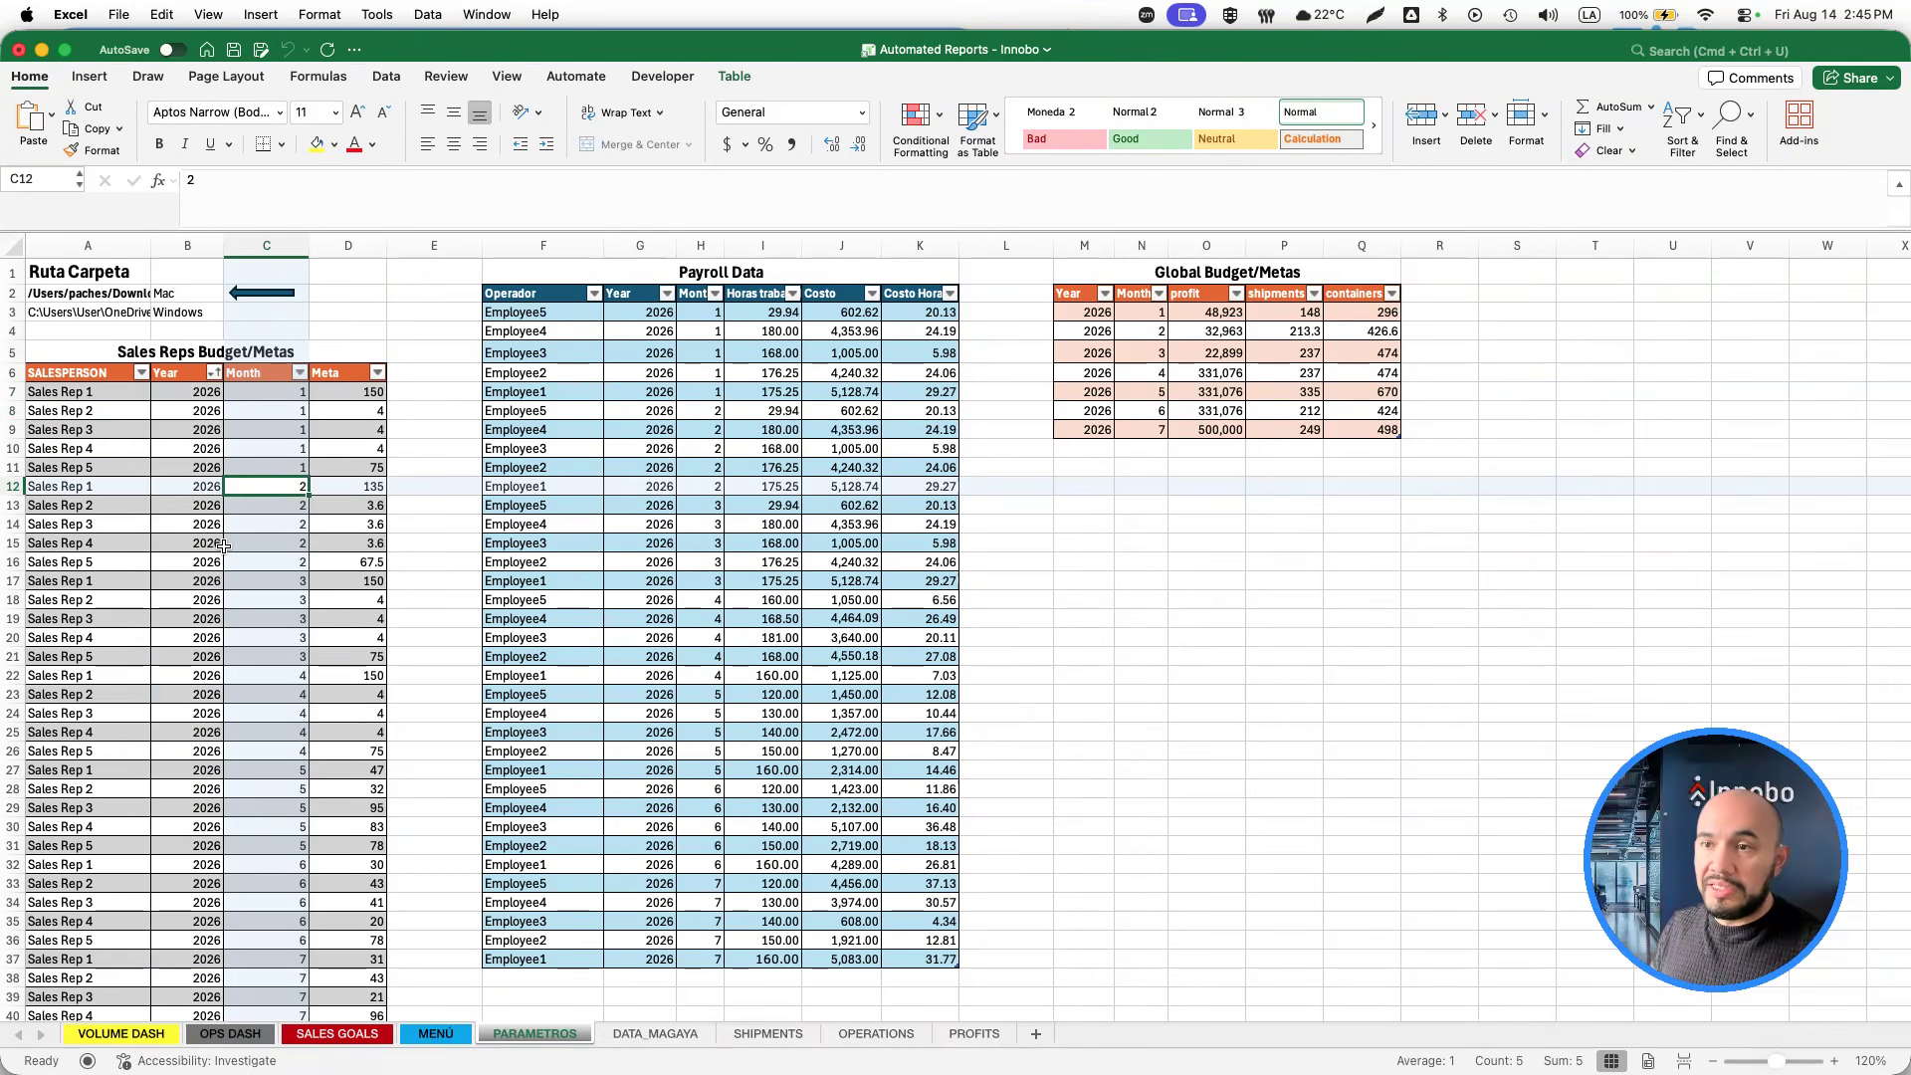
# Rename the Meta column header of the Sales Reps Budget/Metas table to Goal.
pyautogui.press('super+Down')
pyautogui.press('super+Up')
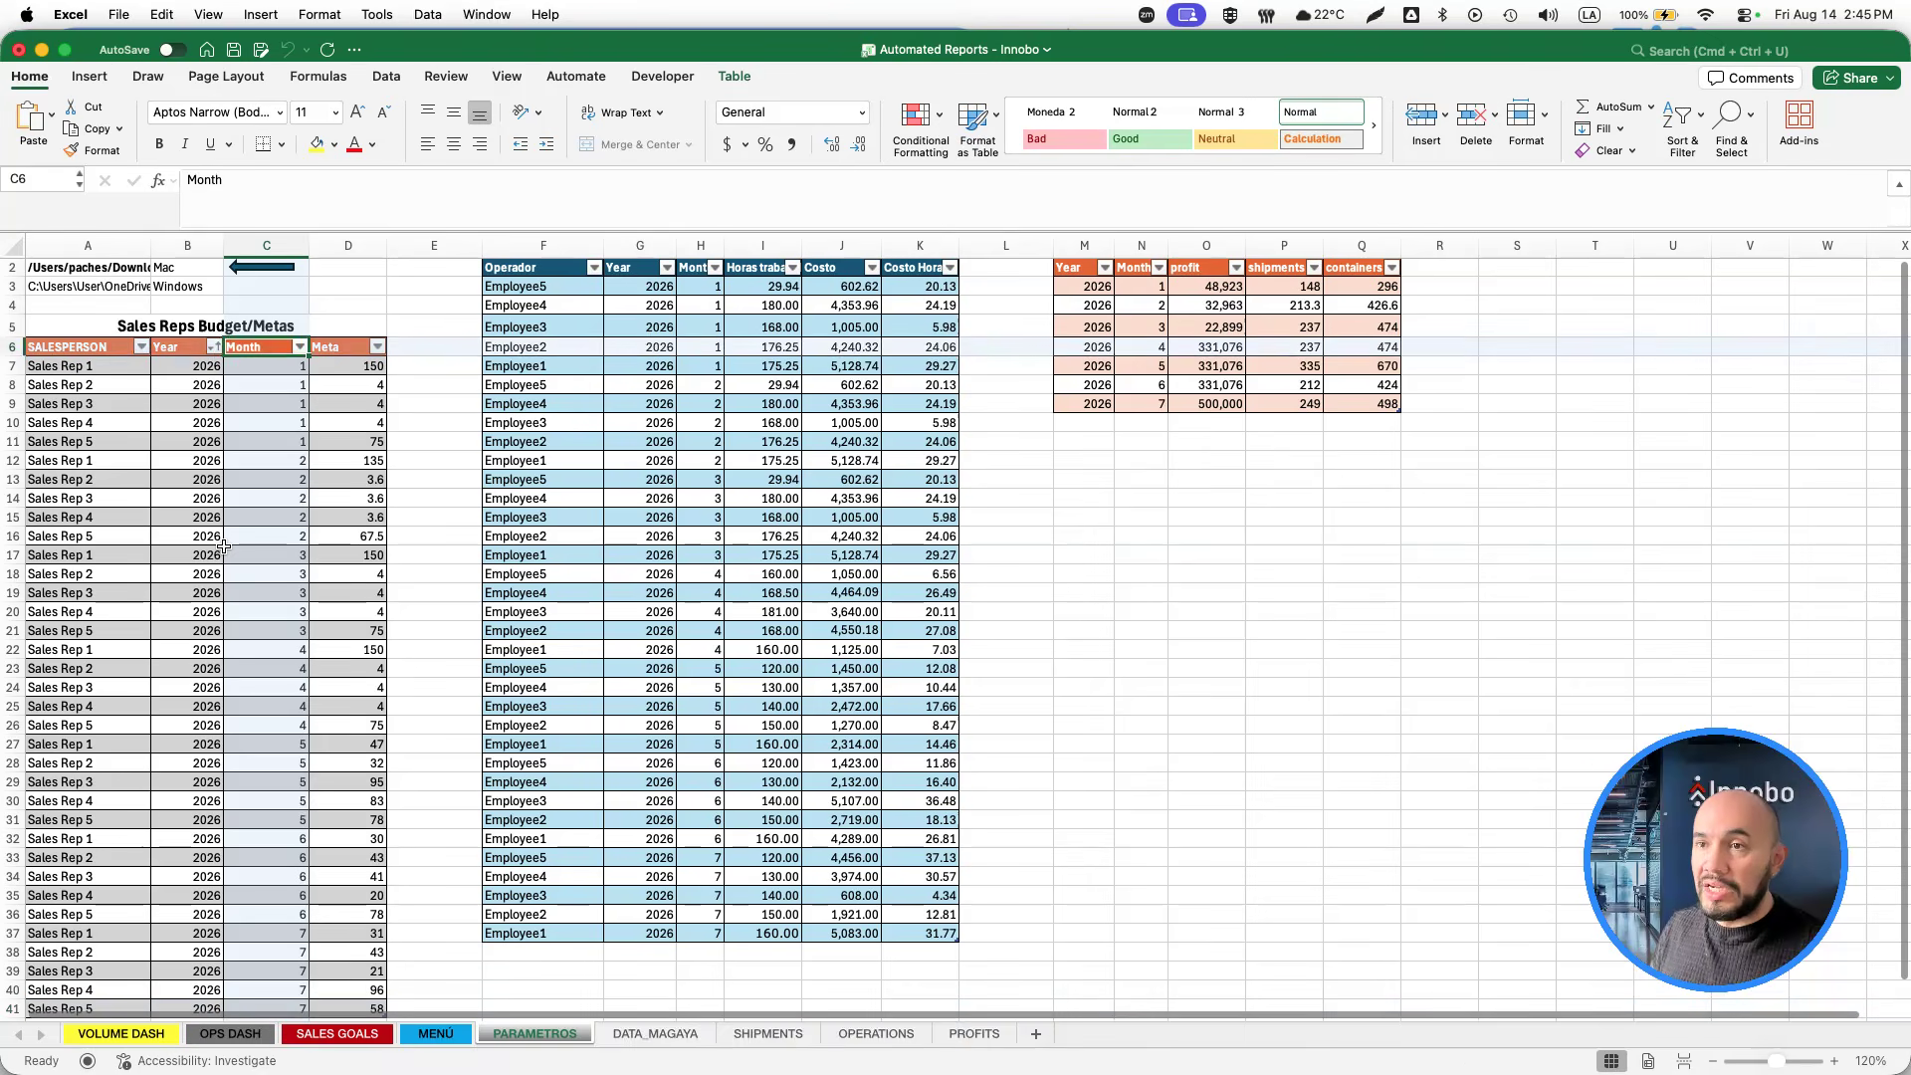
pyautogui.press('Down')
pyautogui.press('Right')
pyautogui.press('super+Left')
pyautogui.press('super+Right')
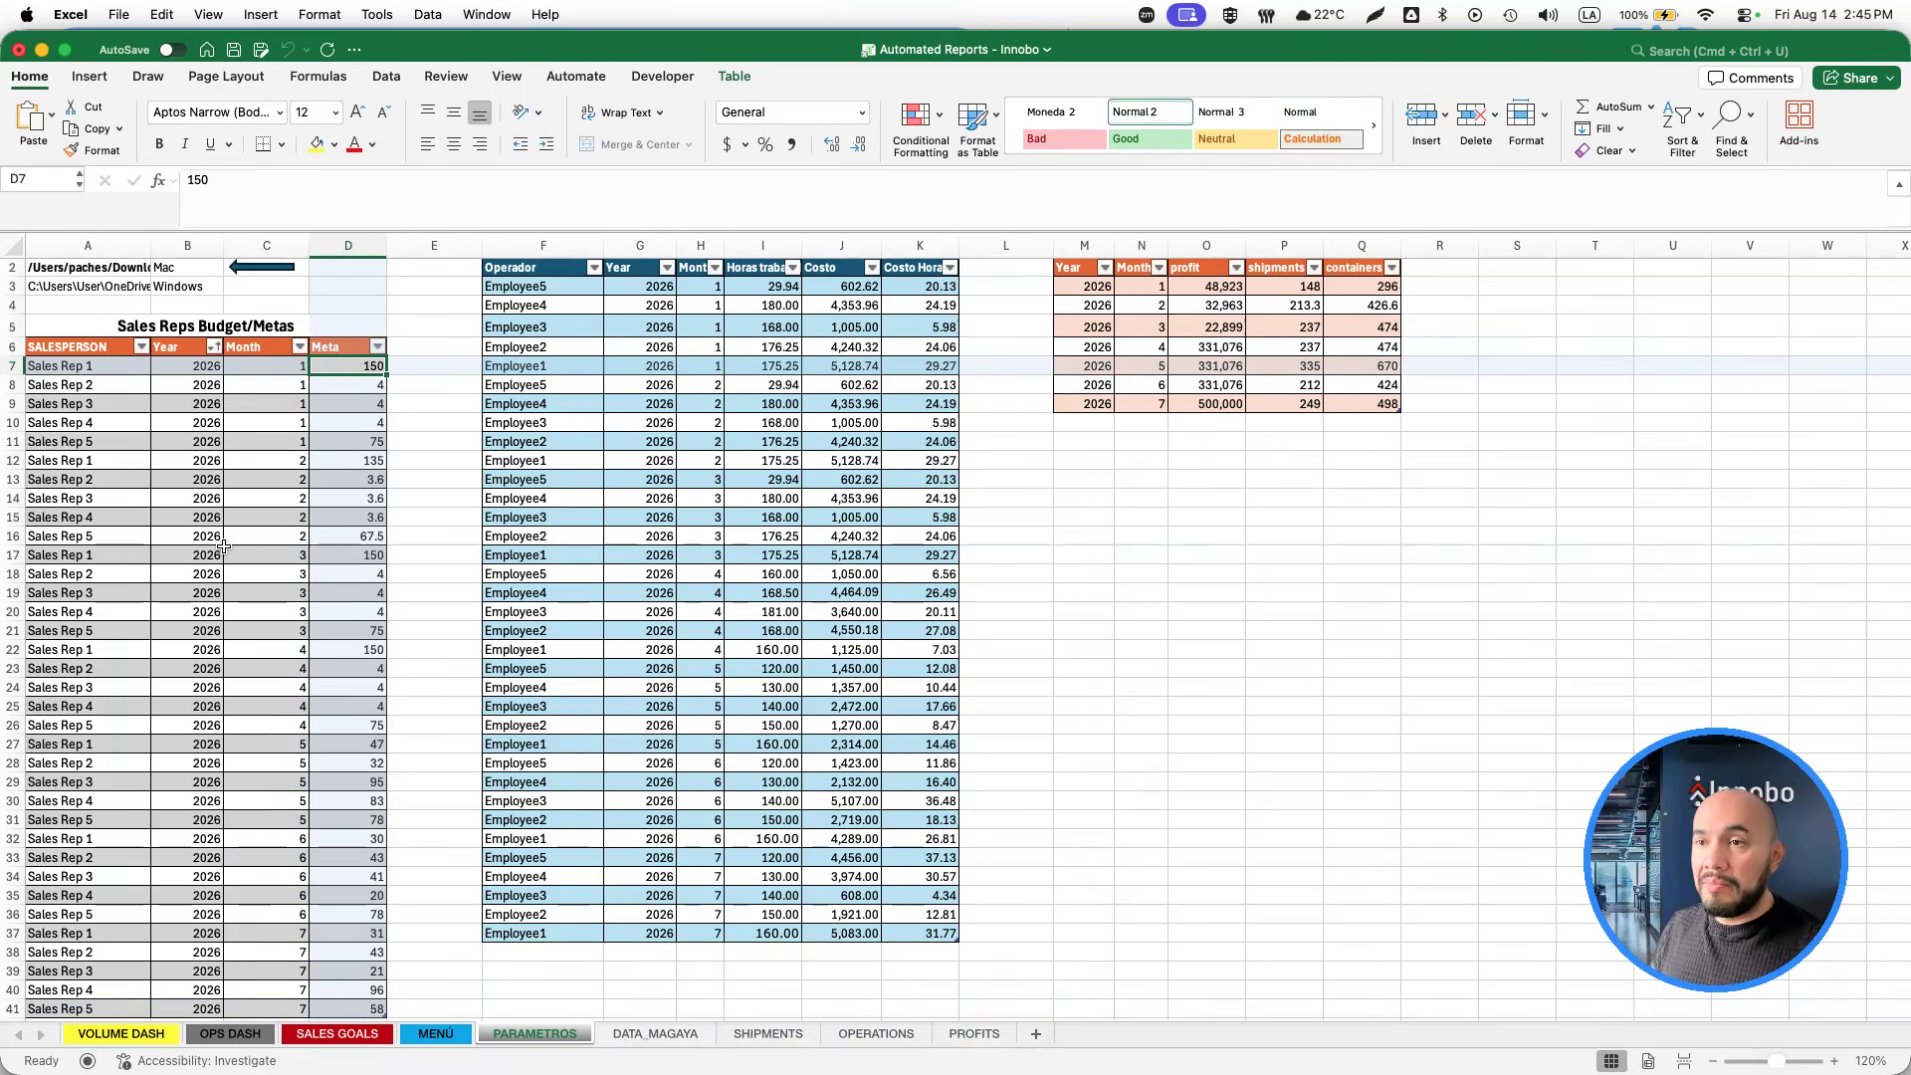
pyautogui.press('Up')
pyautogui.write('Goal')
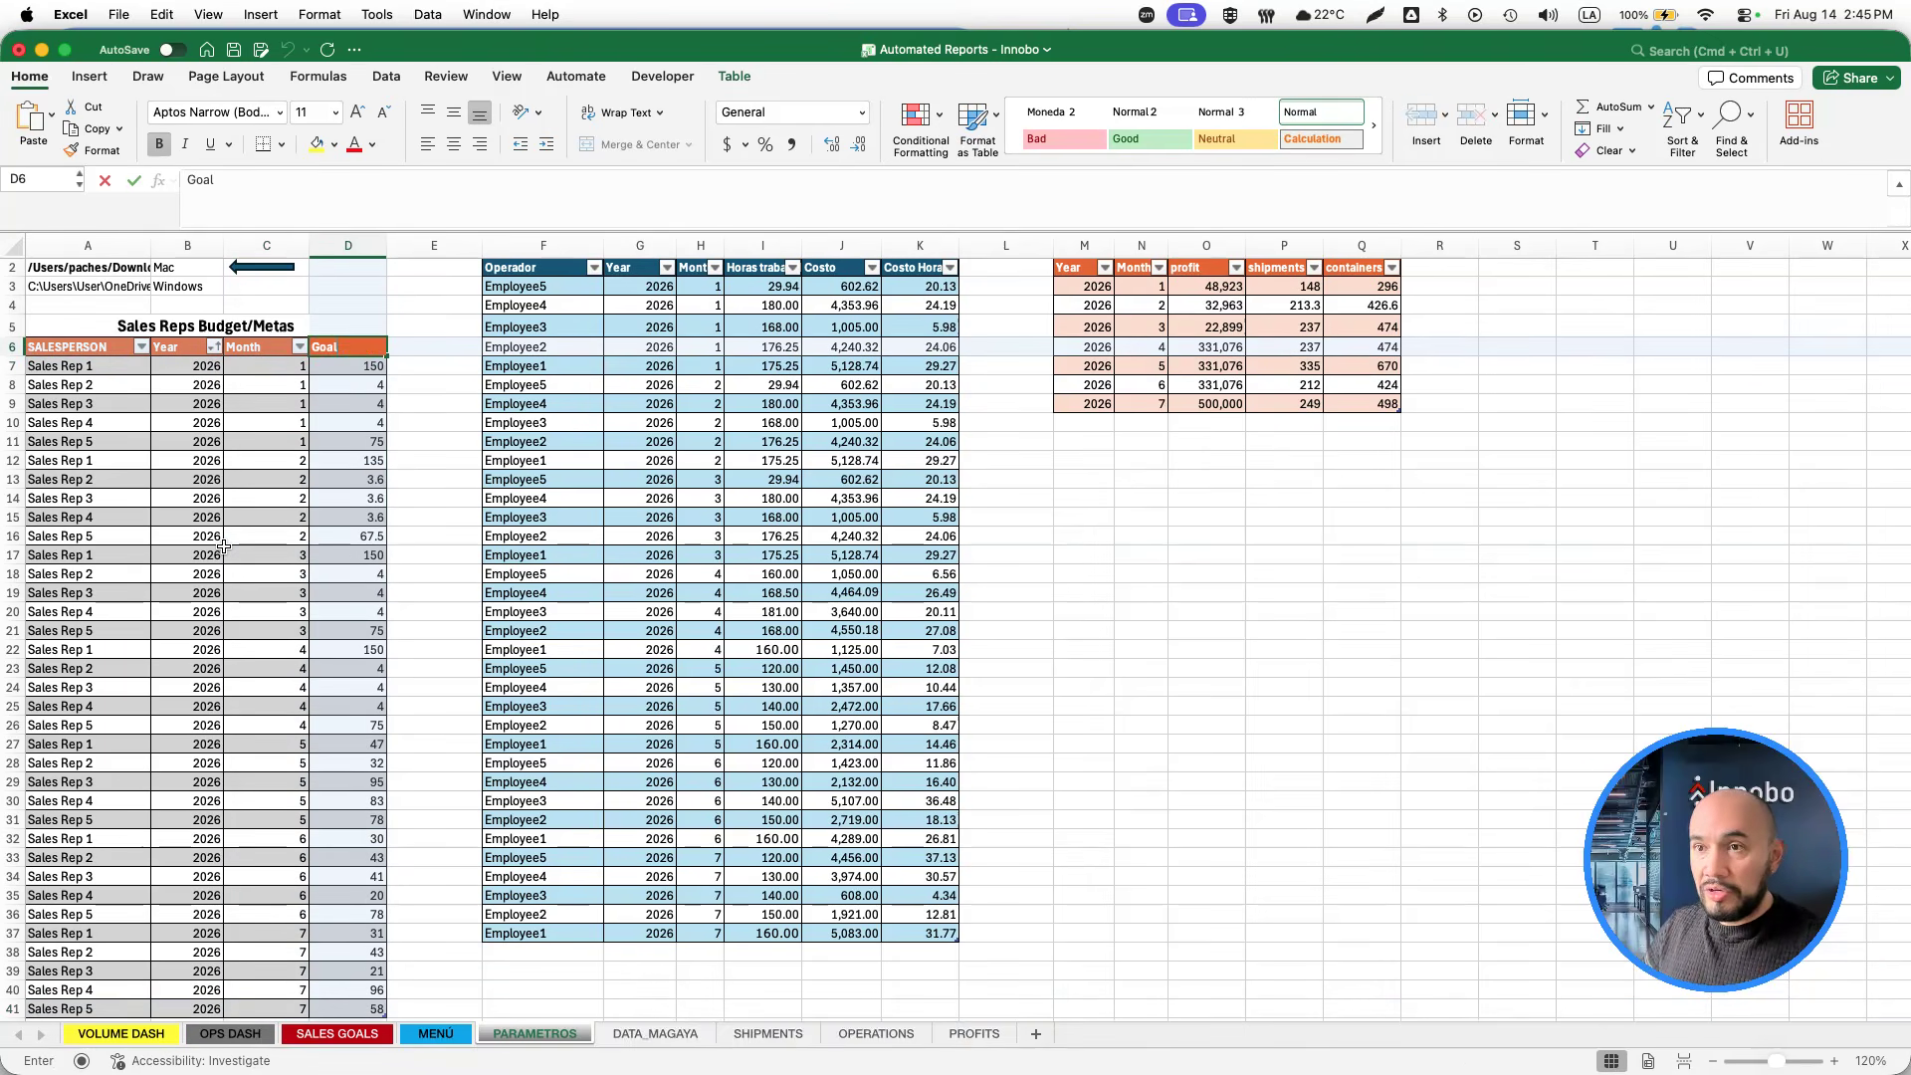
pyautogui.press('Return')
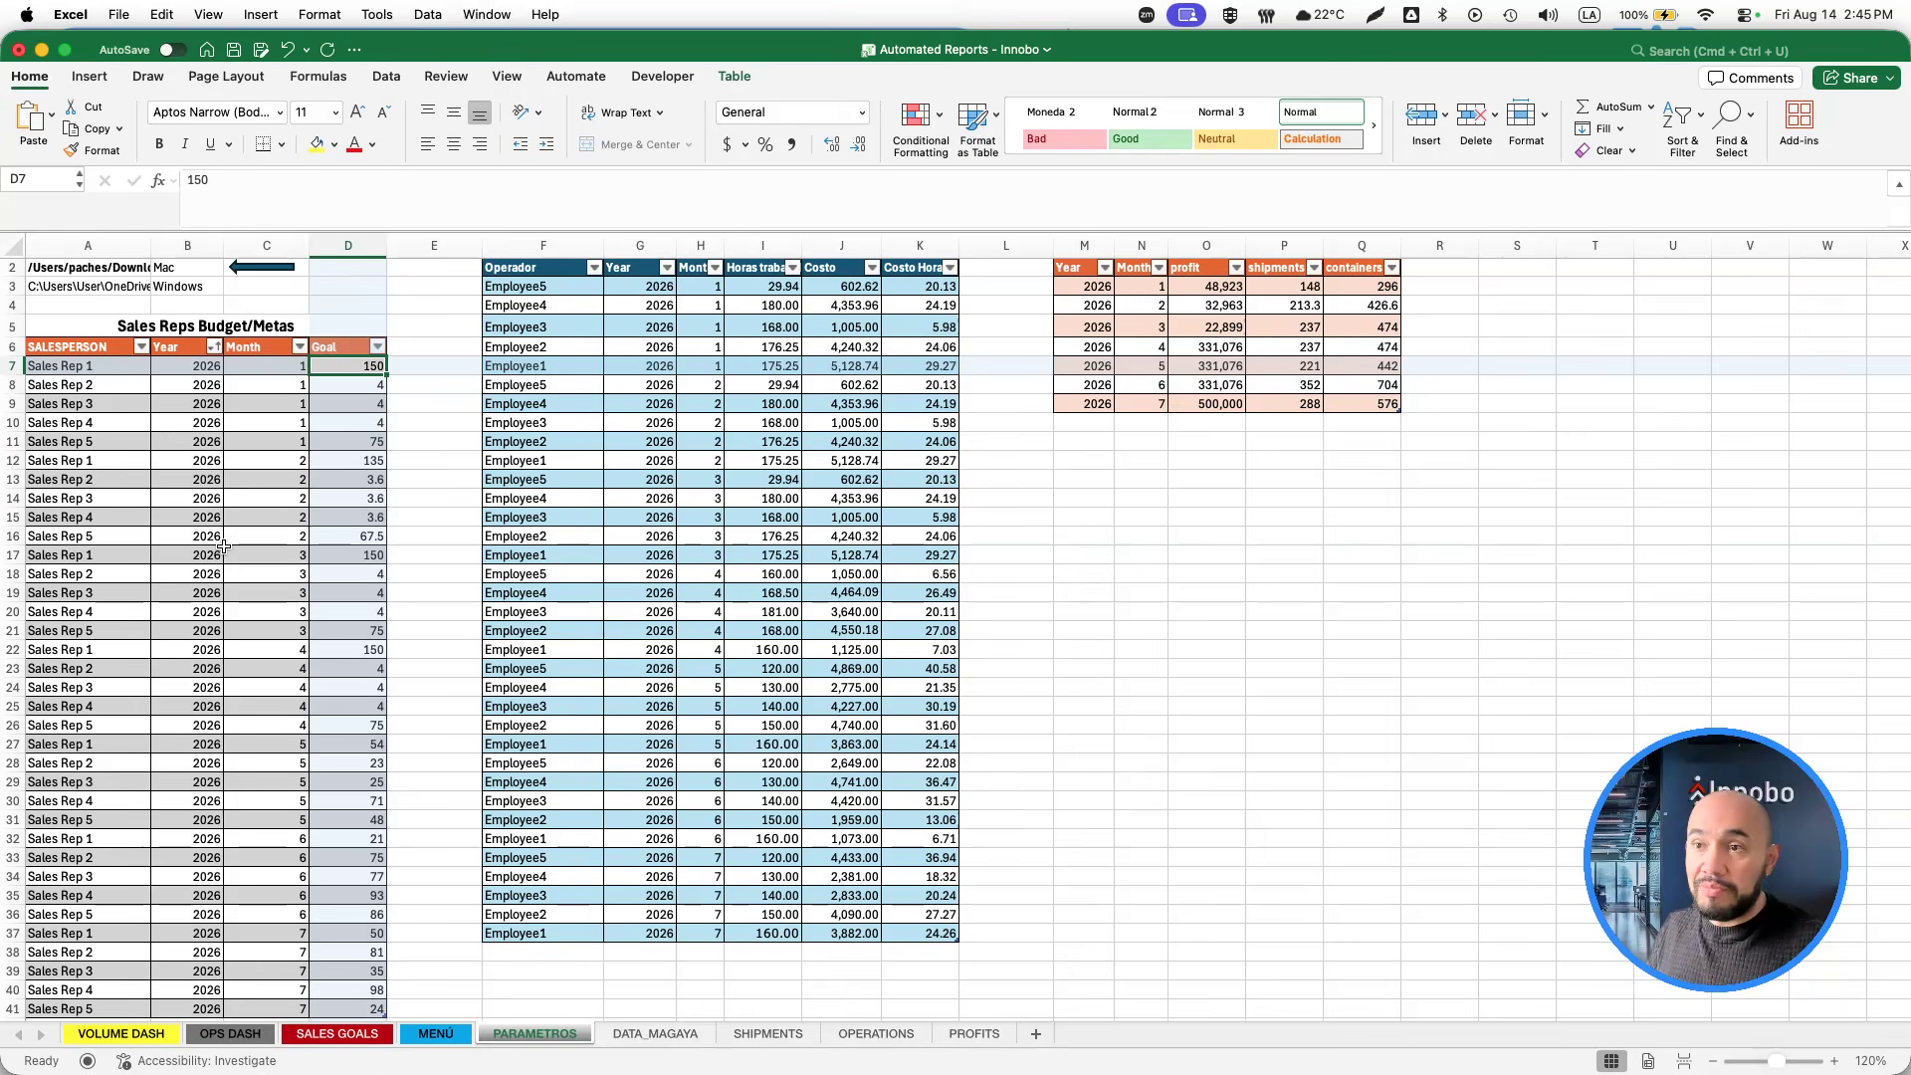
# Duplicate the five month 7 rows of the Sales Reps Budget/Metas table directly below its last row.
pyautogui.press('super+Down')
pyautogui.press('Up')
pyautogui.press('Up')
pyautogui.press('Up')
pyautogui.press('Up')
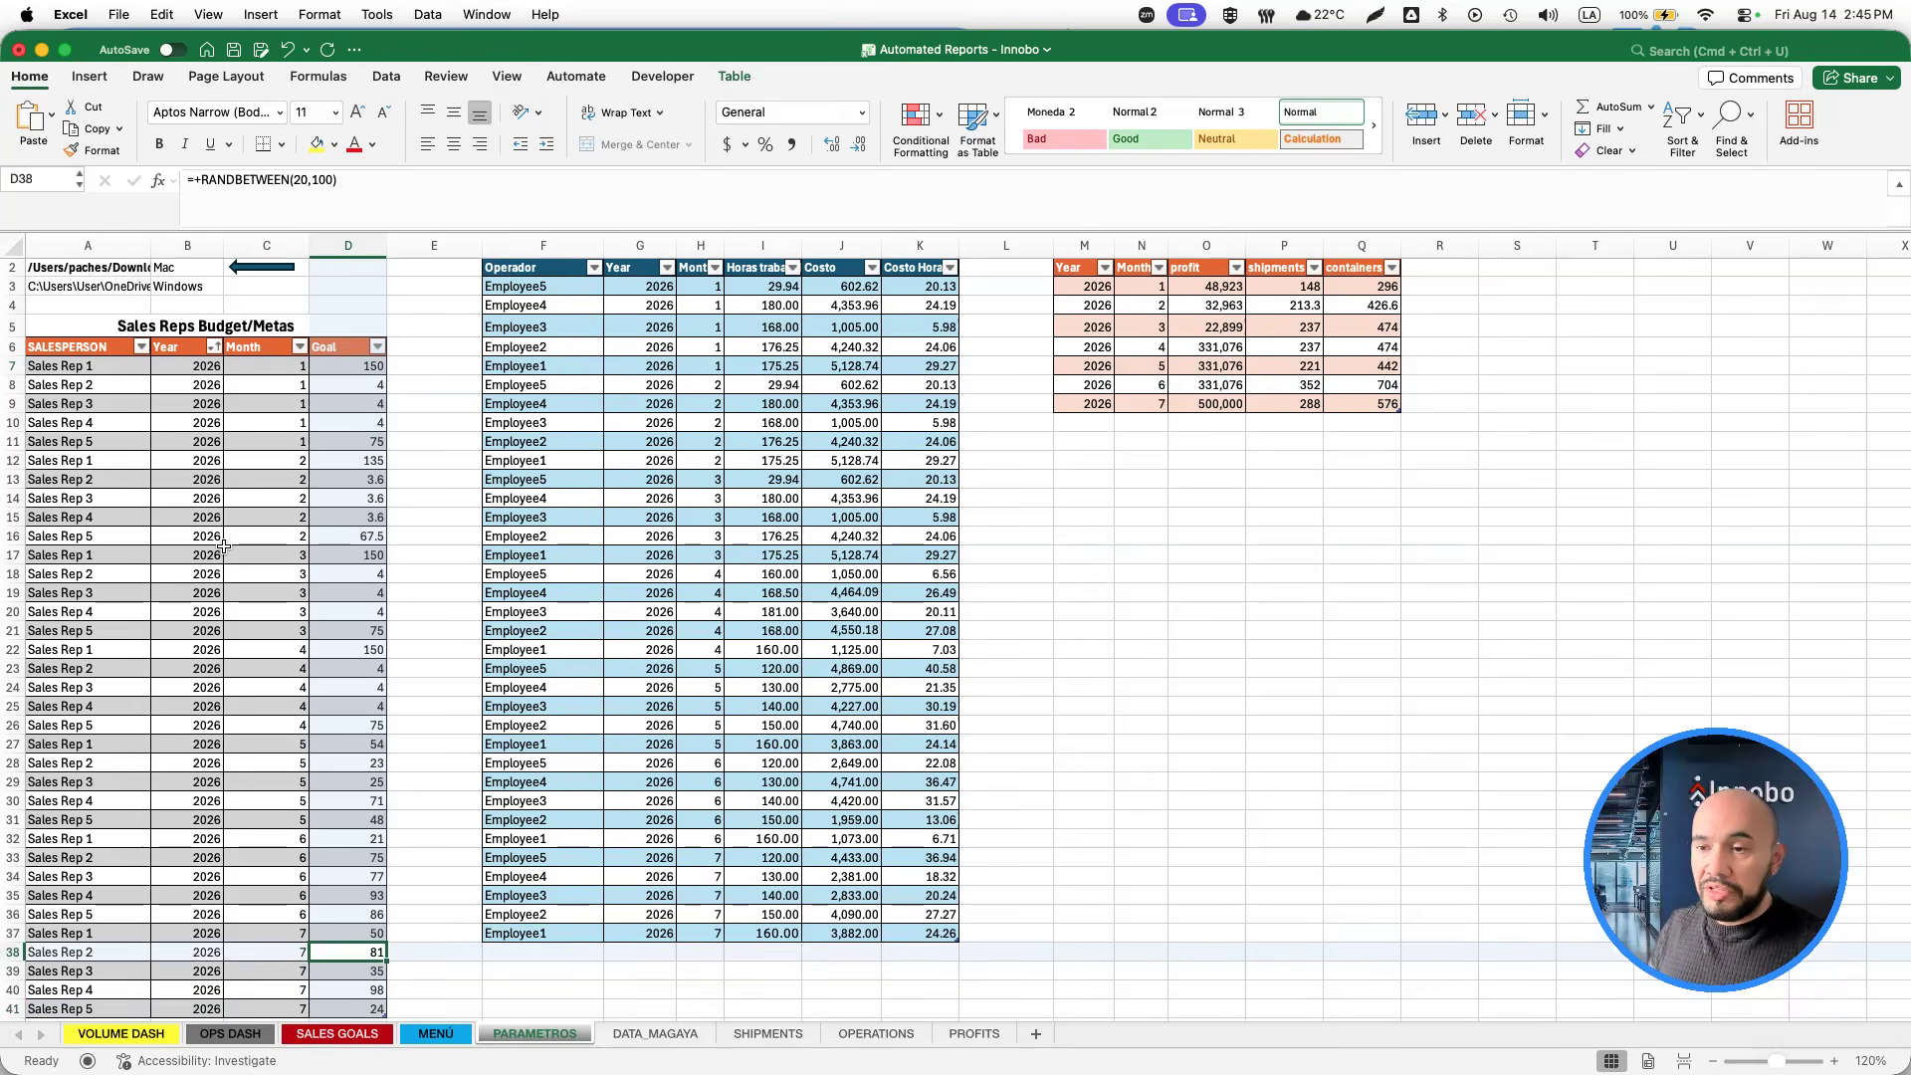
pyautogui.press('super+Left')
pyautogui.press('shift+super+Right')
pyautogui.press('shift+super+Down')
pyautogui.press('super+c')
pyautogui.press('super+Down')
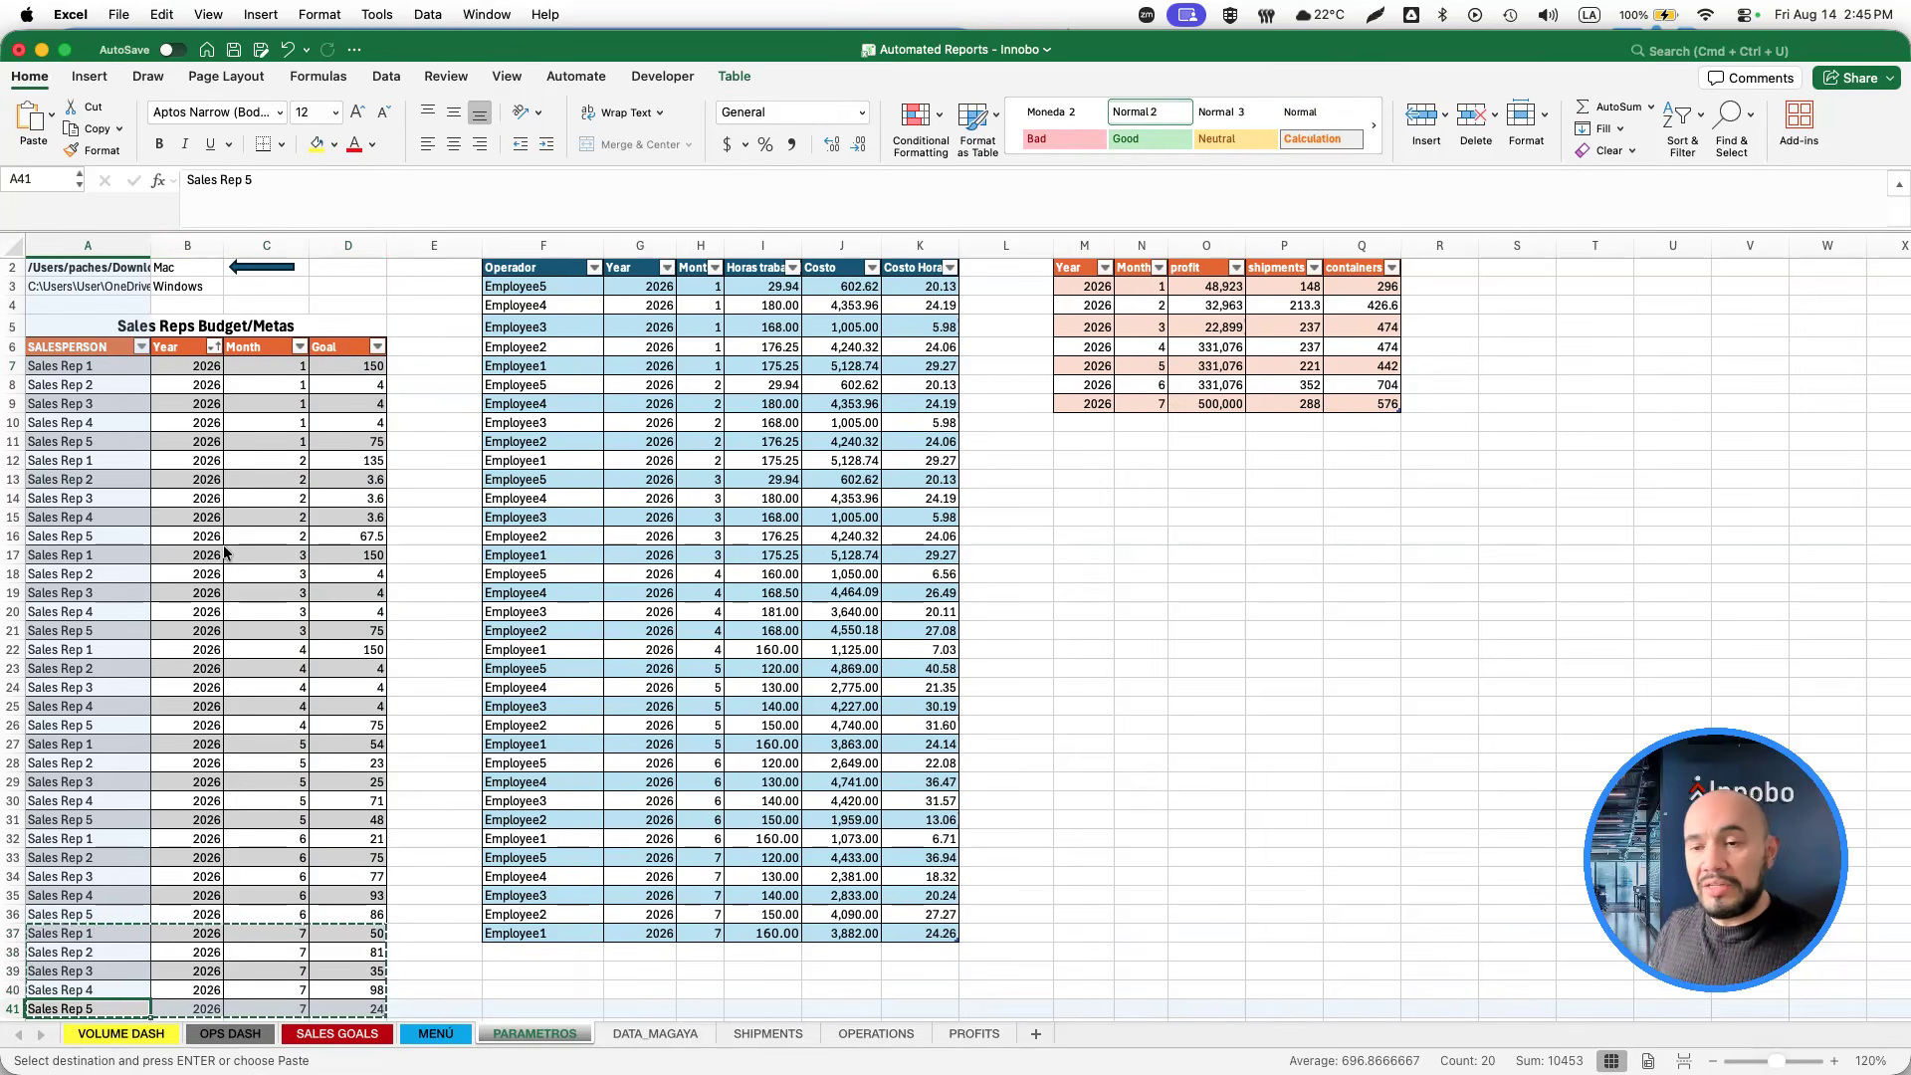
pyautogui.press('Down')
pyautogui.press('super+v')
pyautogui.scroll(-1, 225, 553)
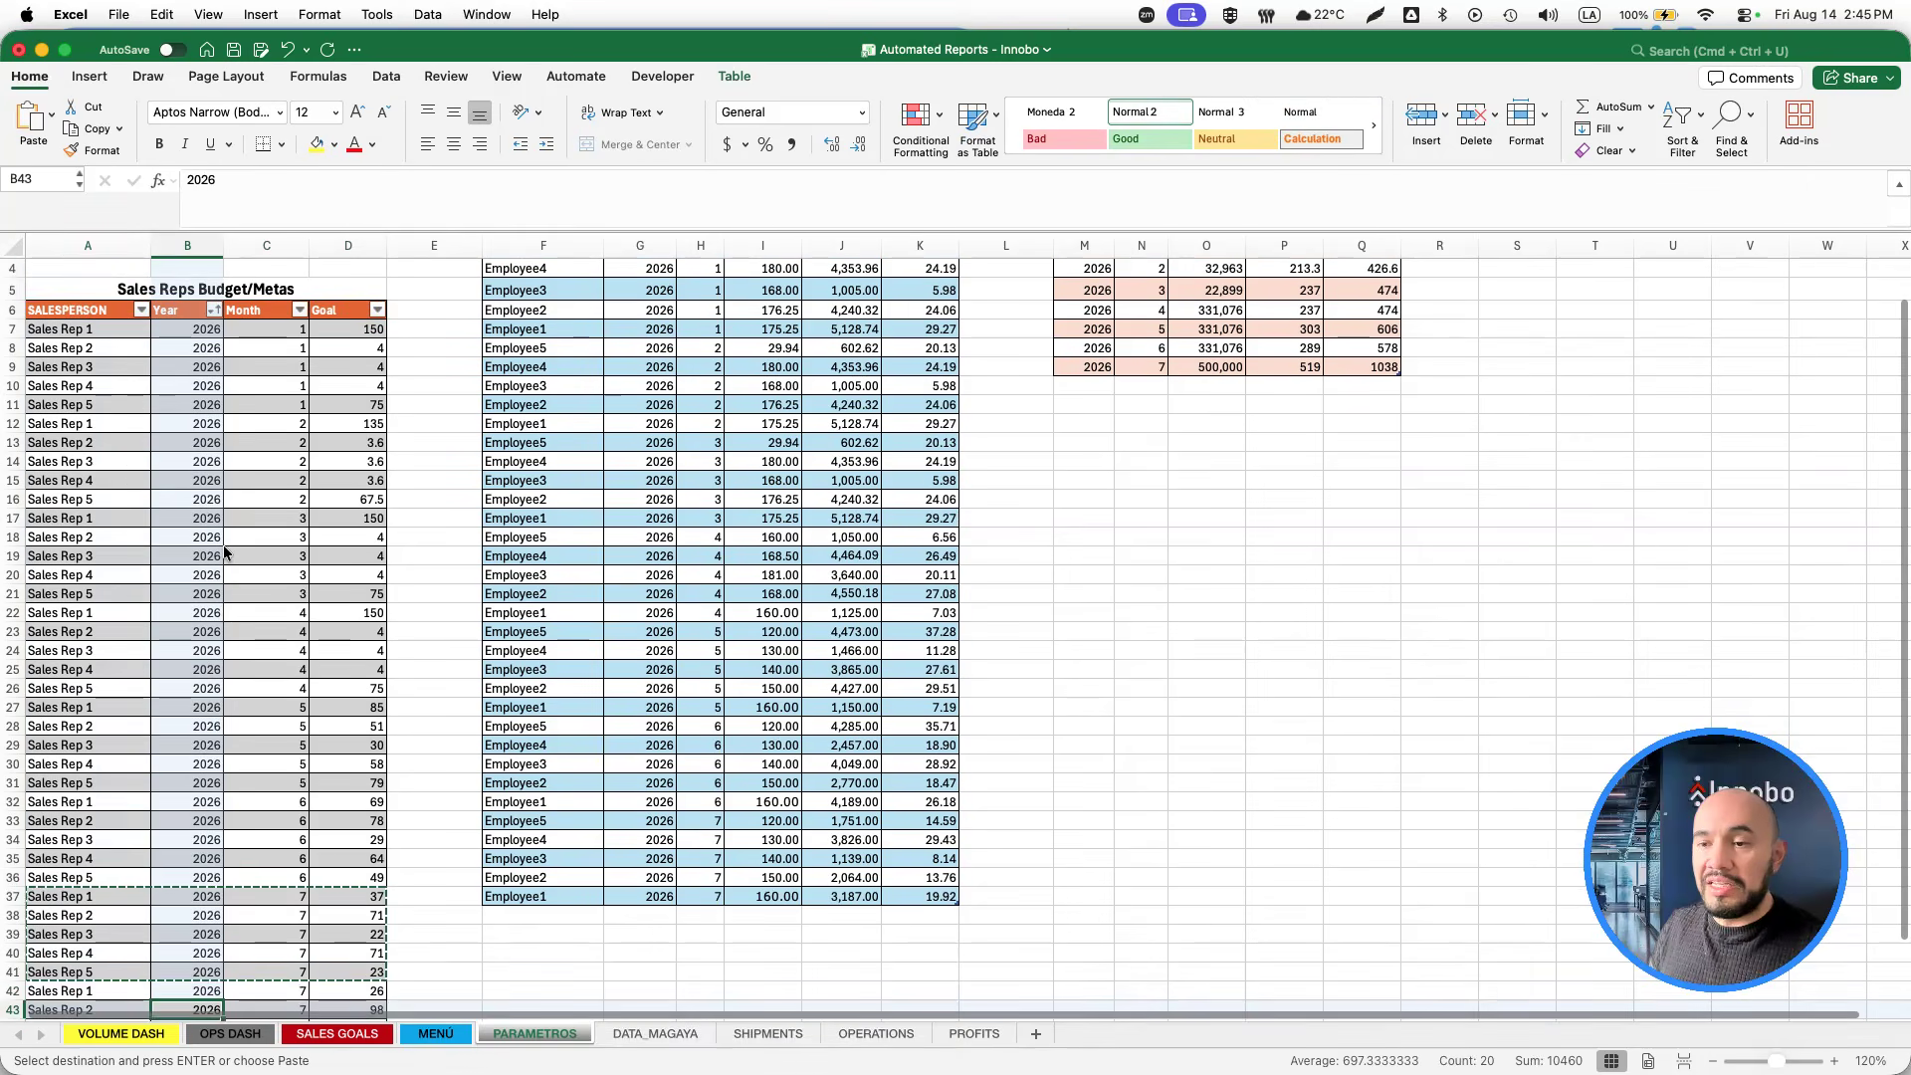
# Set the Month to 8 in all five newly added rows of the Sales Reps Budget/Metas table.
pyautogui.press('Right')
pyautogui.press('Right')
pyautogui.write('8')
pyautogui.press('Return')
pyautogui.press('Up')
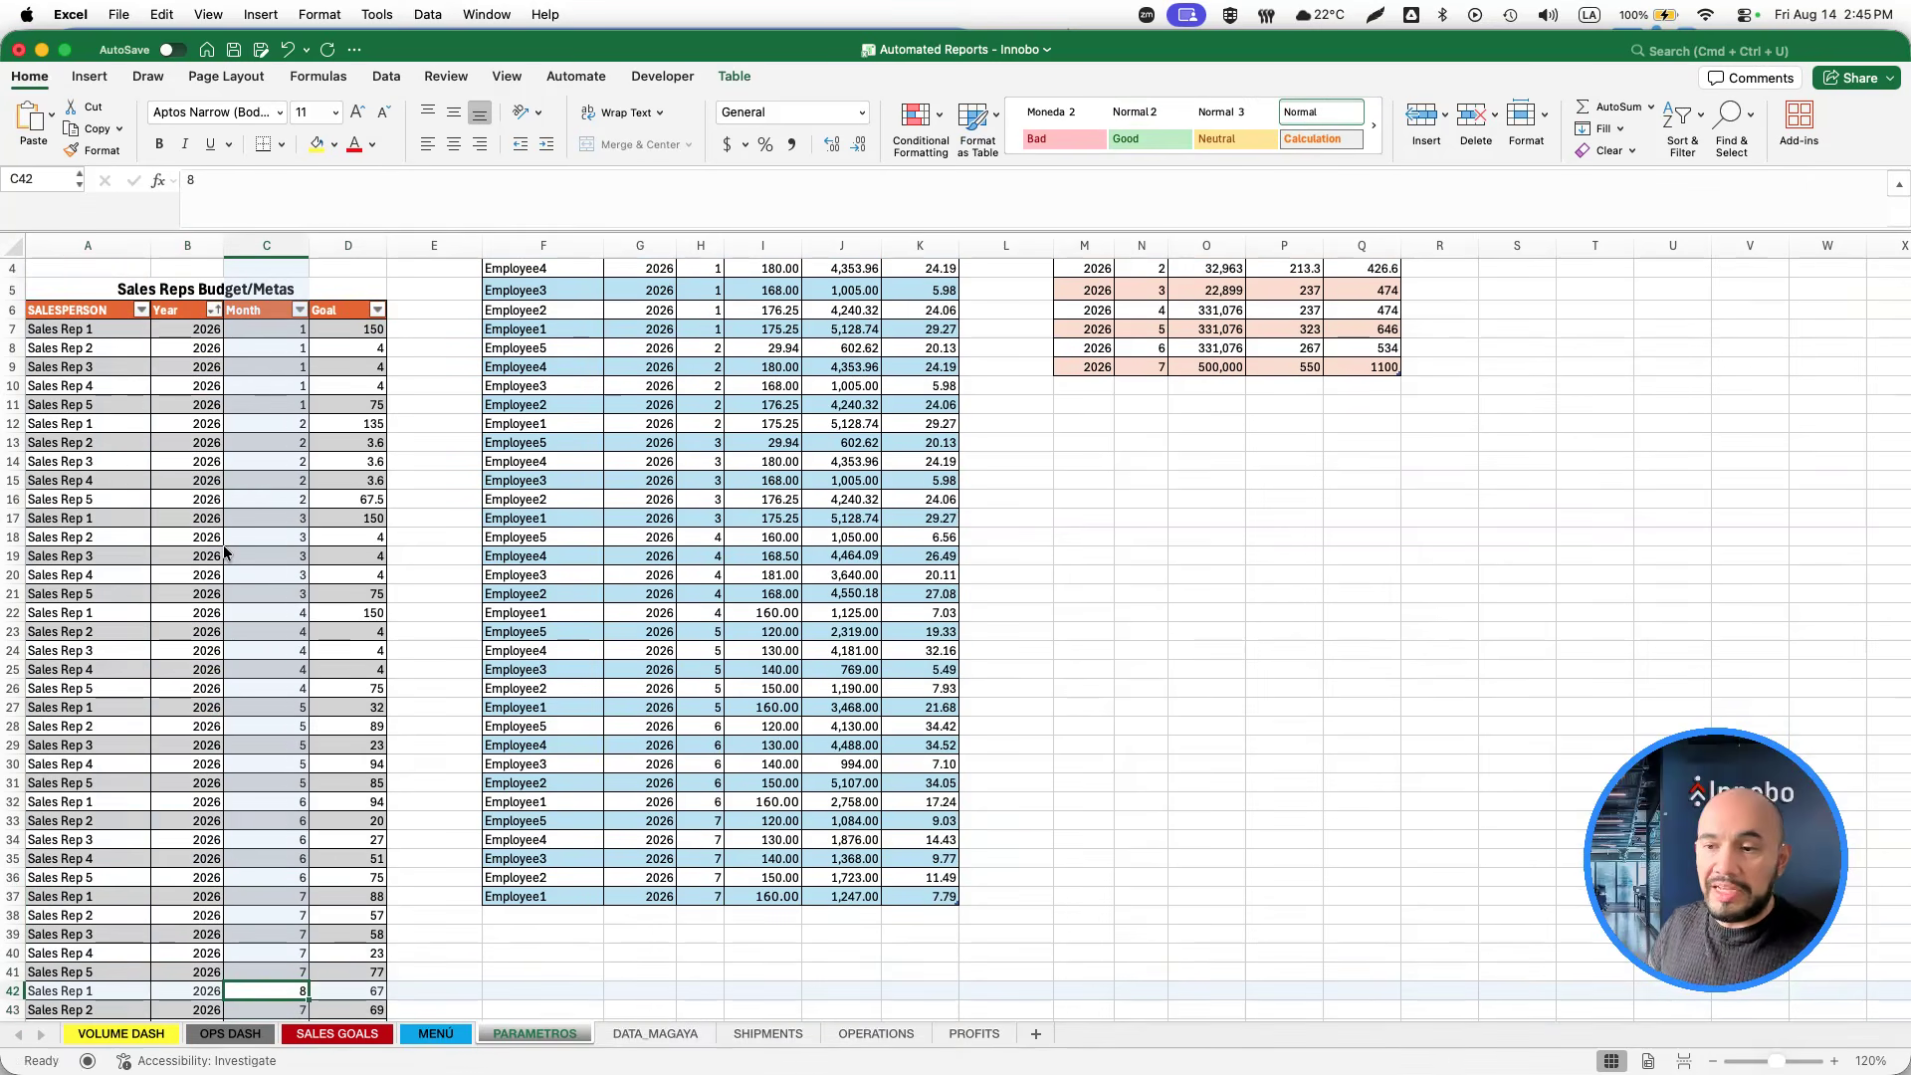
pyautogui.press('super+c')
pyautogui.press('shift+super+Down')
pyautogui.press('super+v')
pyautogui.press('Up')
pyautogui.press('Down')
# Select the Month and the Goal cells of the five month 8 sales rep rows in turn to check them.
pyautogui.press('Right')
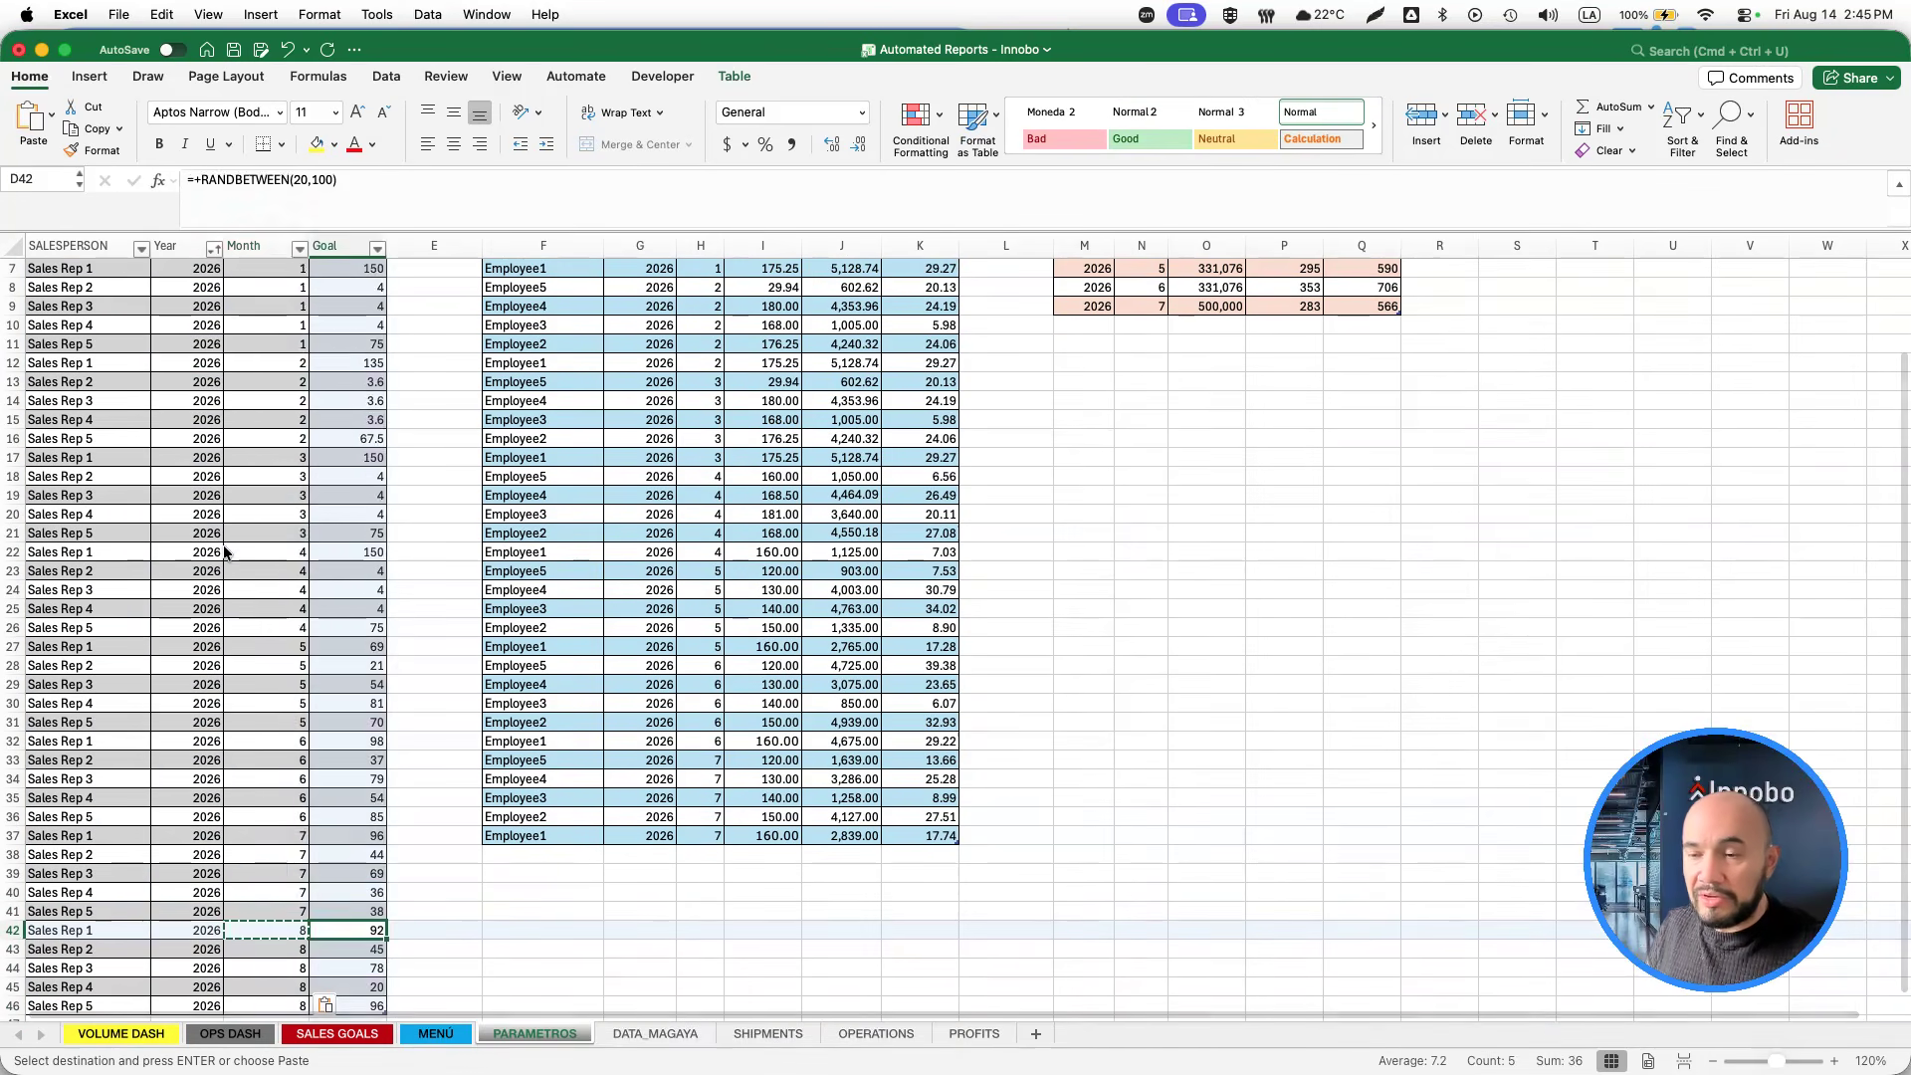
pyautogui.press('Left')
pyautogui.press('shift+super+Down')
pyautogui.press('Right')
pyautogui.press('shift+super+Down')
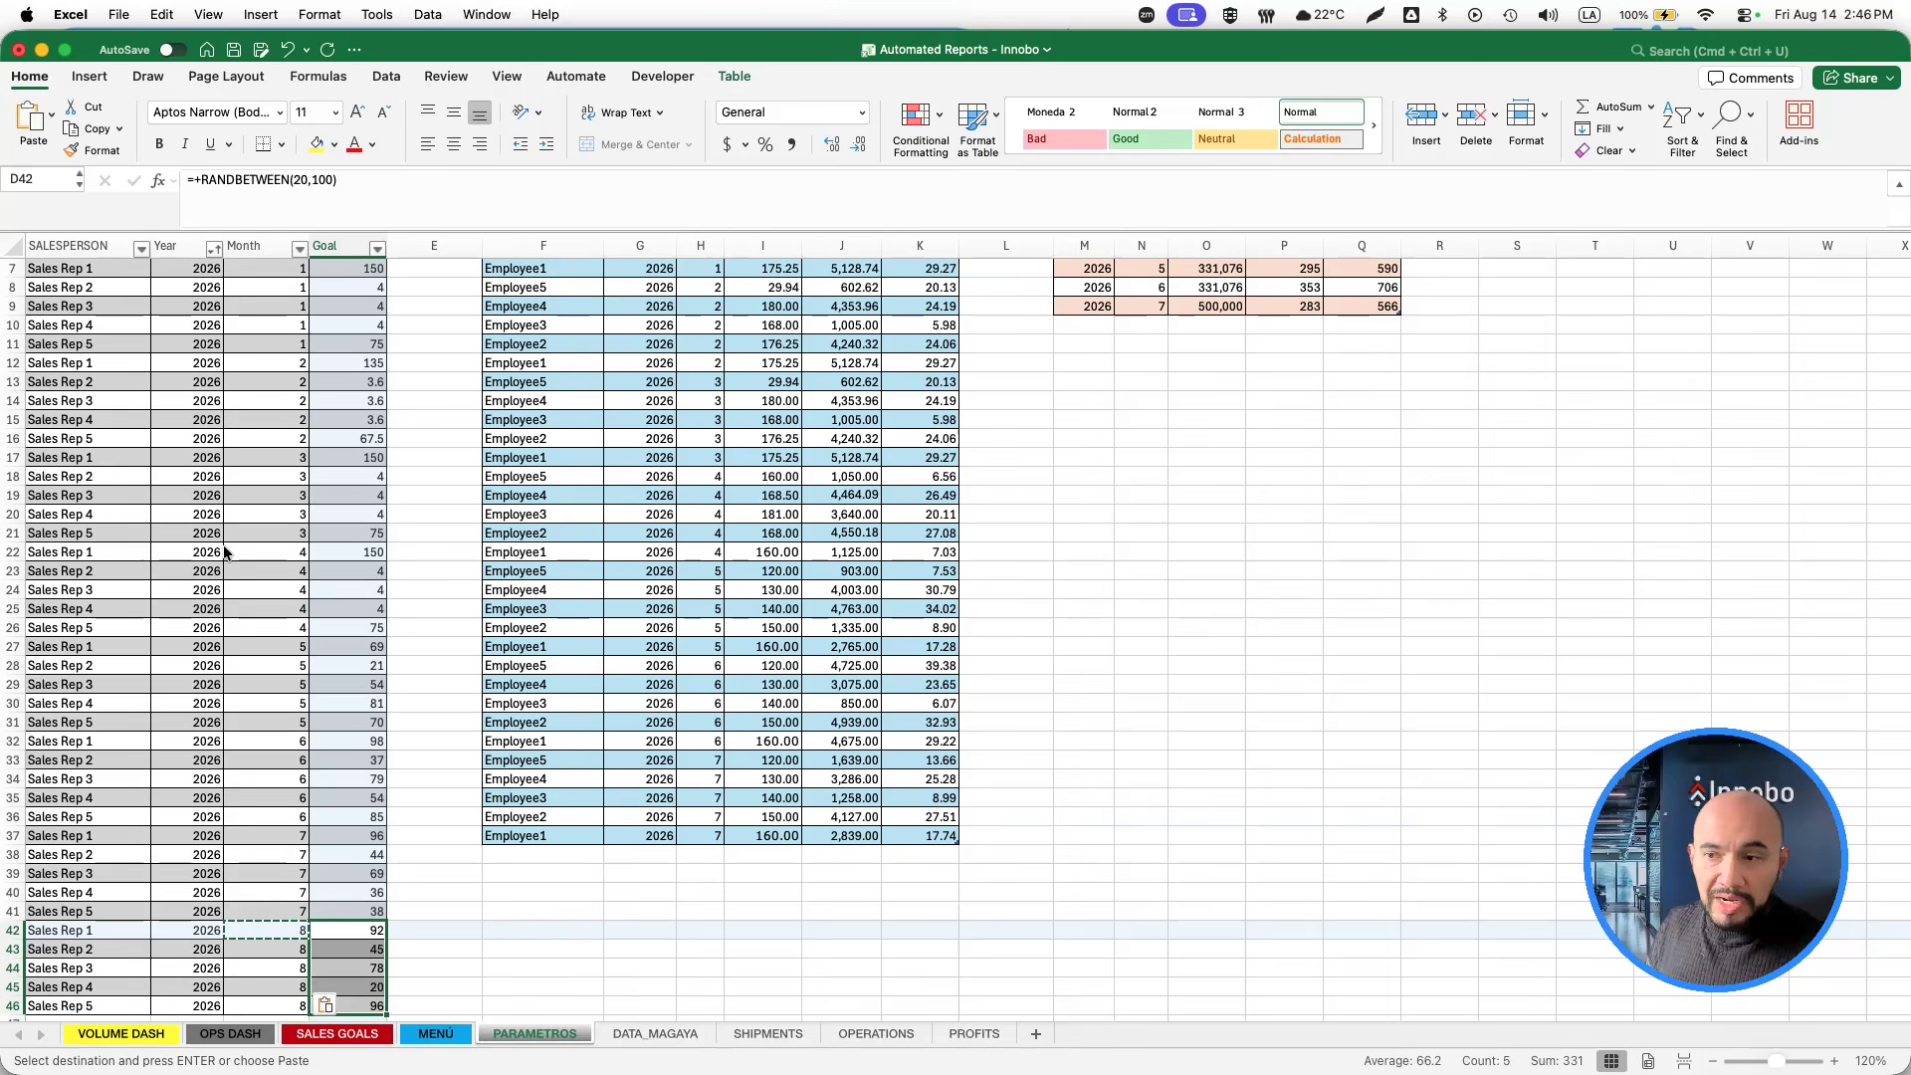
# Duplicate the five month 7 employee rows of the Payroll Data table, all columns included, directly below its last row.
pyautogui.press('super+Up')
pyautogui.press('super+Up')
pyautogui.press('Right')
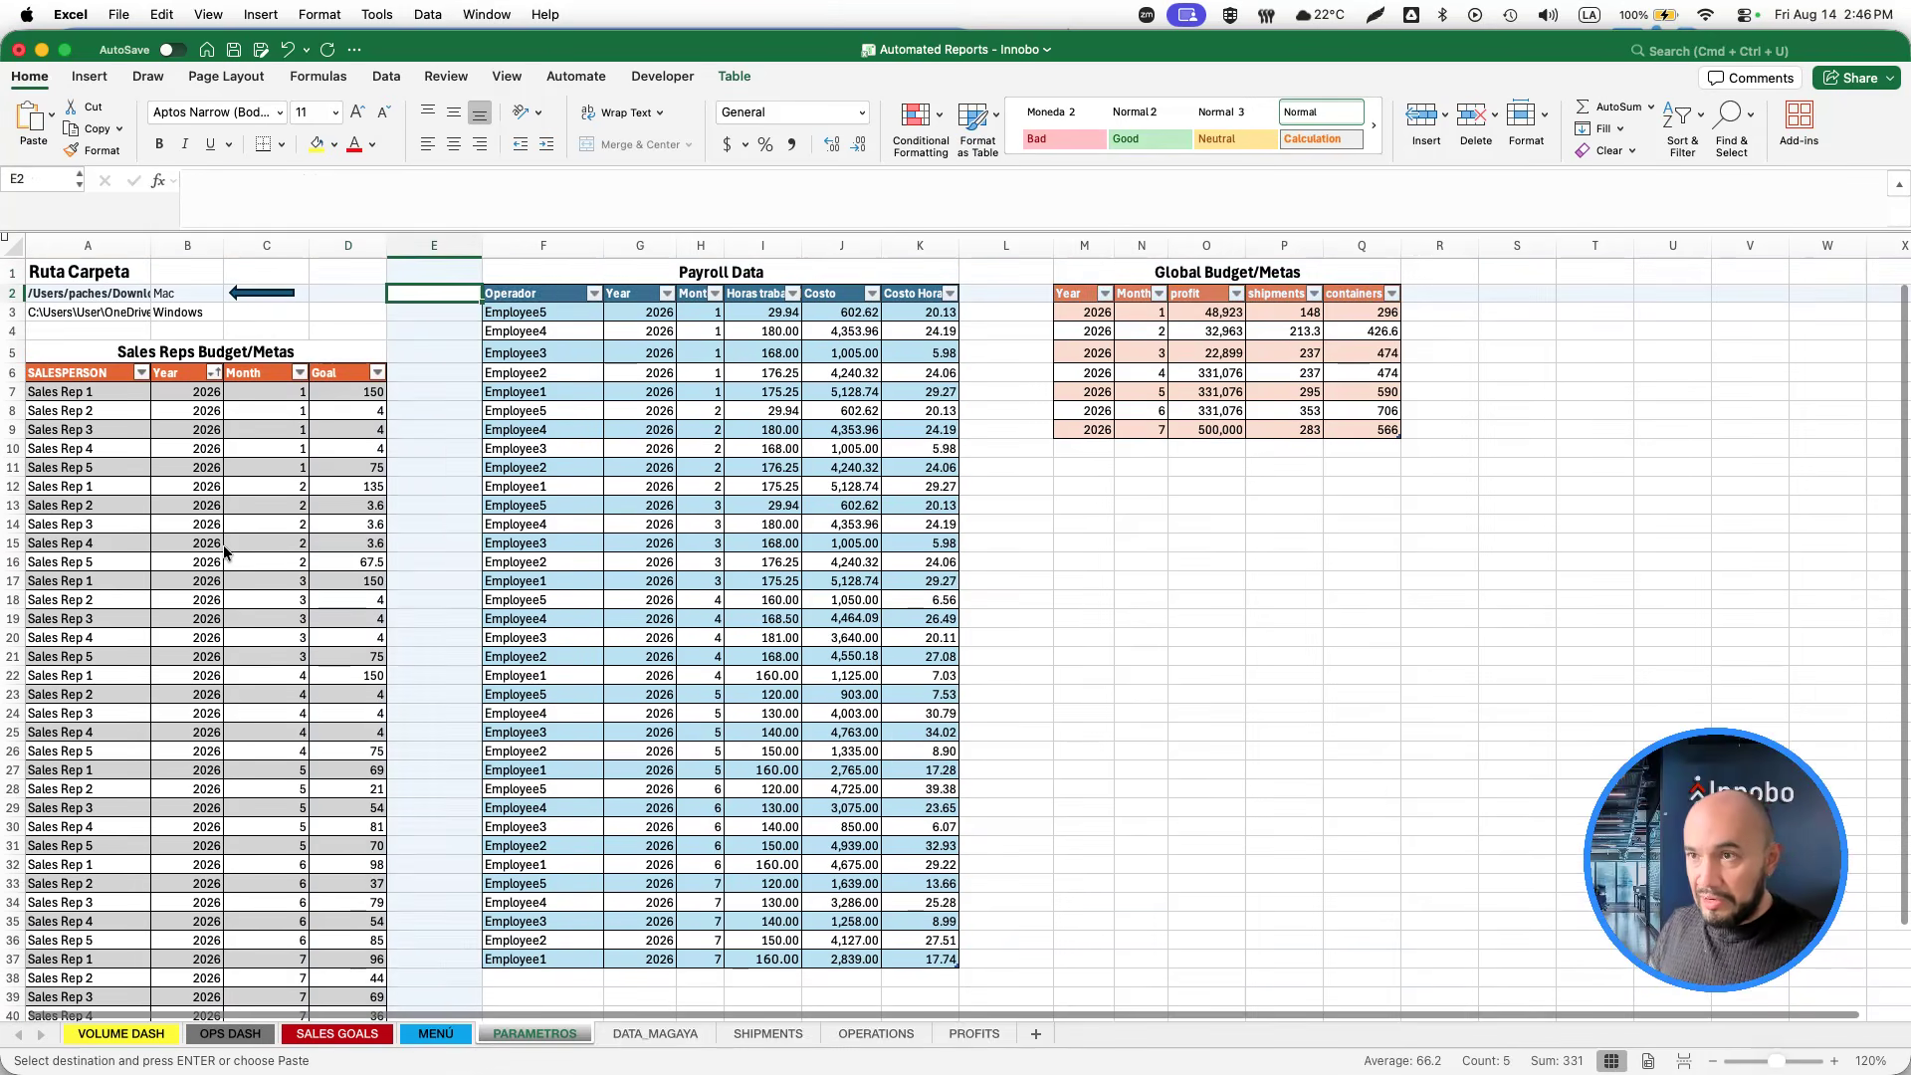
pyautogui.press('Right')
pyautogui.press('Down')
pyautogui.press('Down')
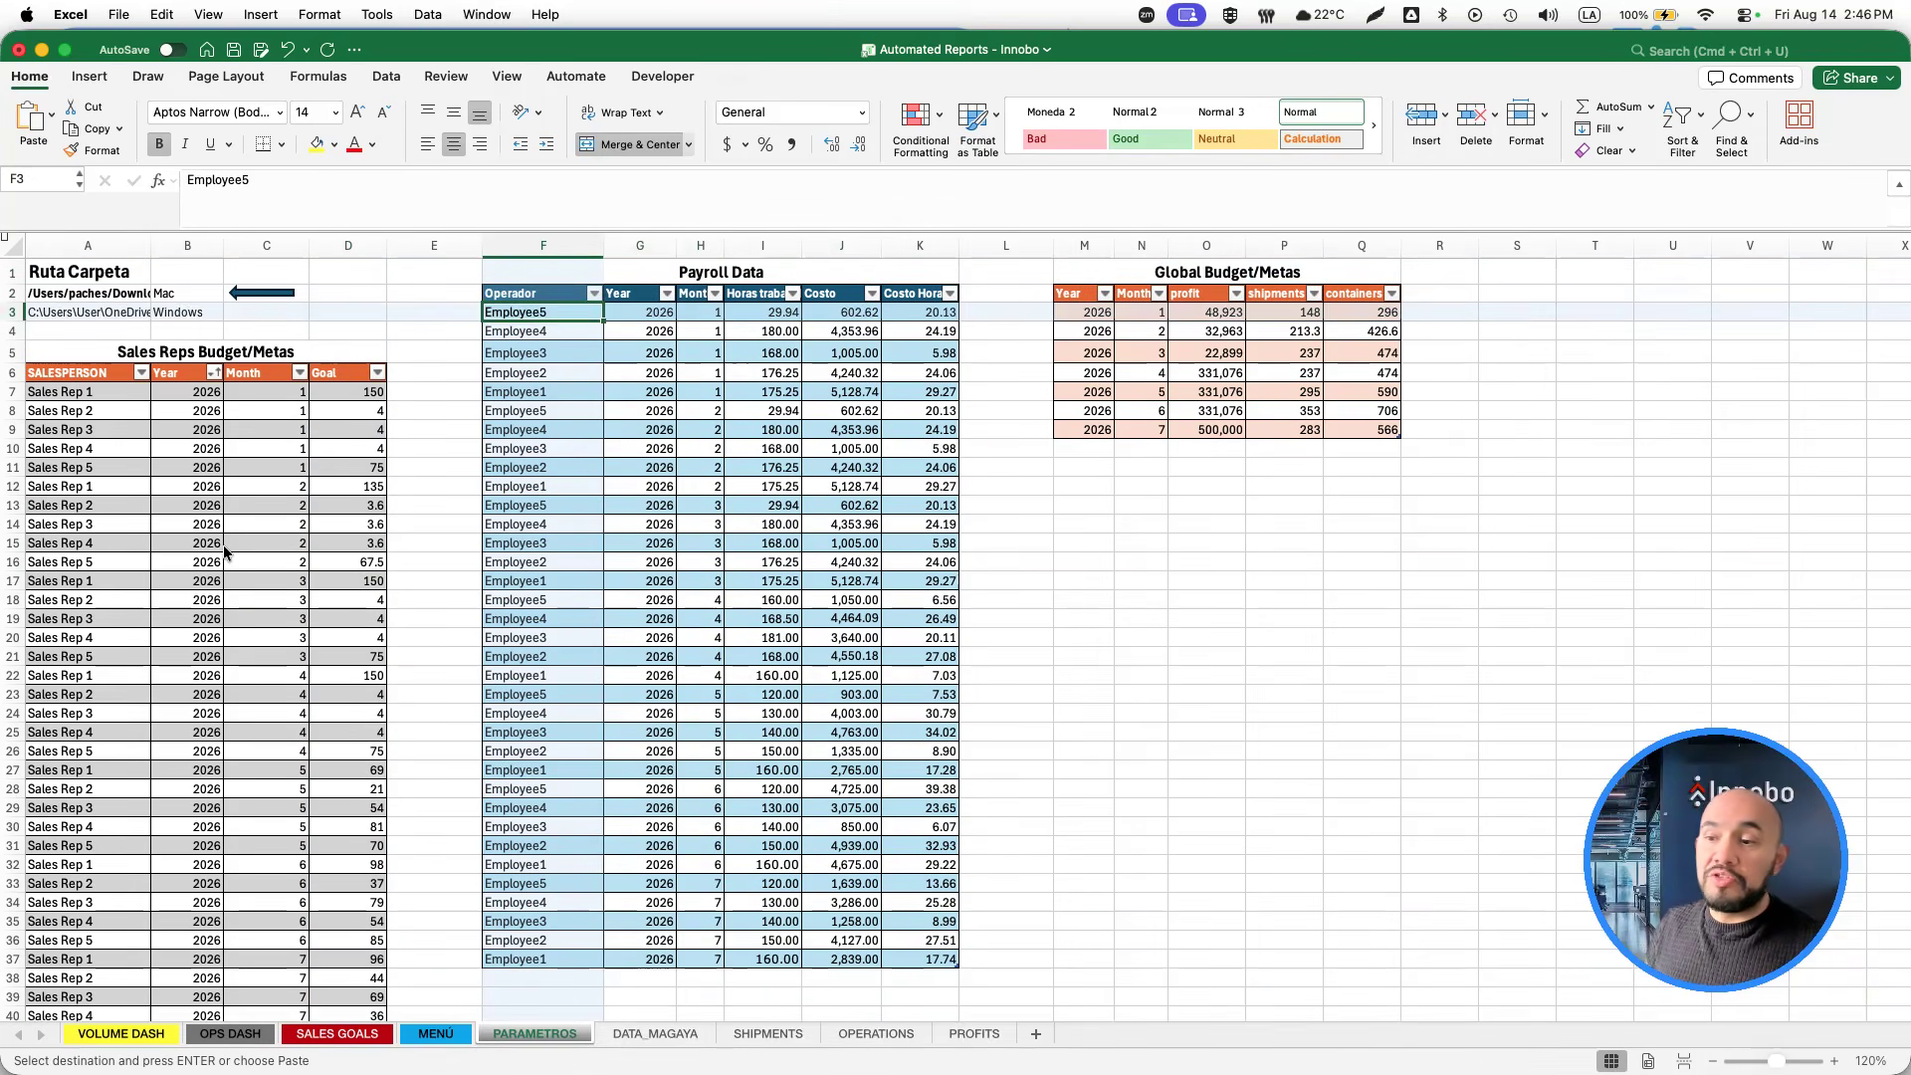
pyautogui.press('super+Down')
pyautogui.press('Up')
pyautogui.press('Up')
pyautogui.press('Up')
pyautogui.press('Up')
pyautogui.press('shift+super+Down')
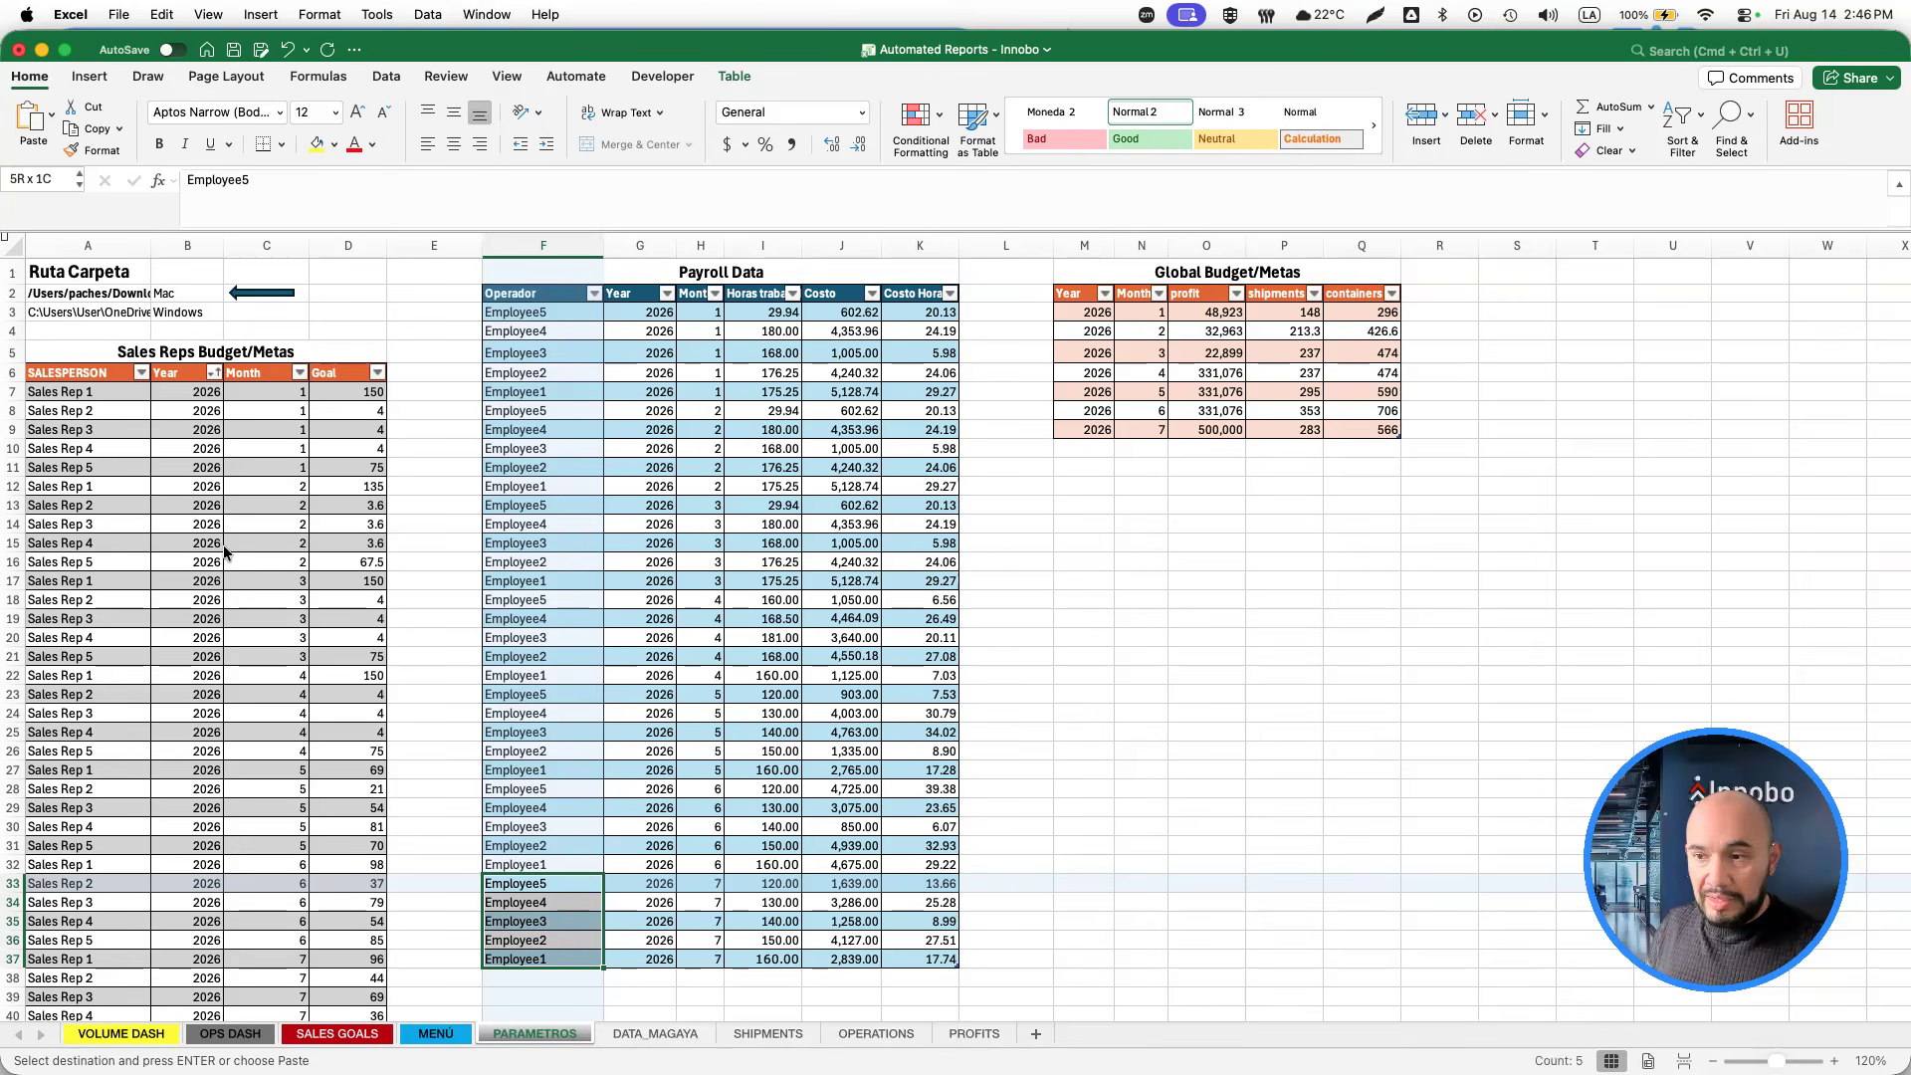
pyautogui.press('shift+super+Right')
pyautogui.press('super+Down')
pyautogui.press('Down')
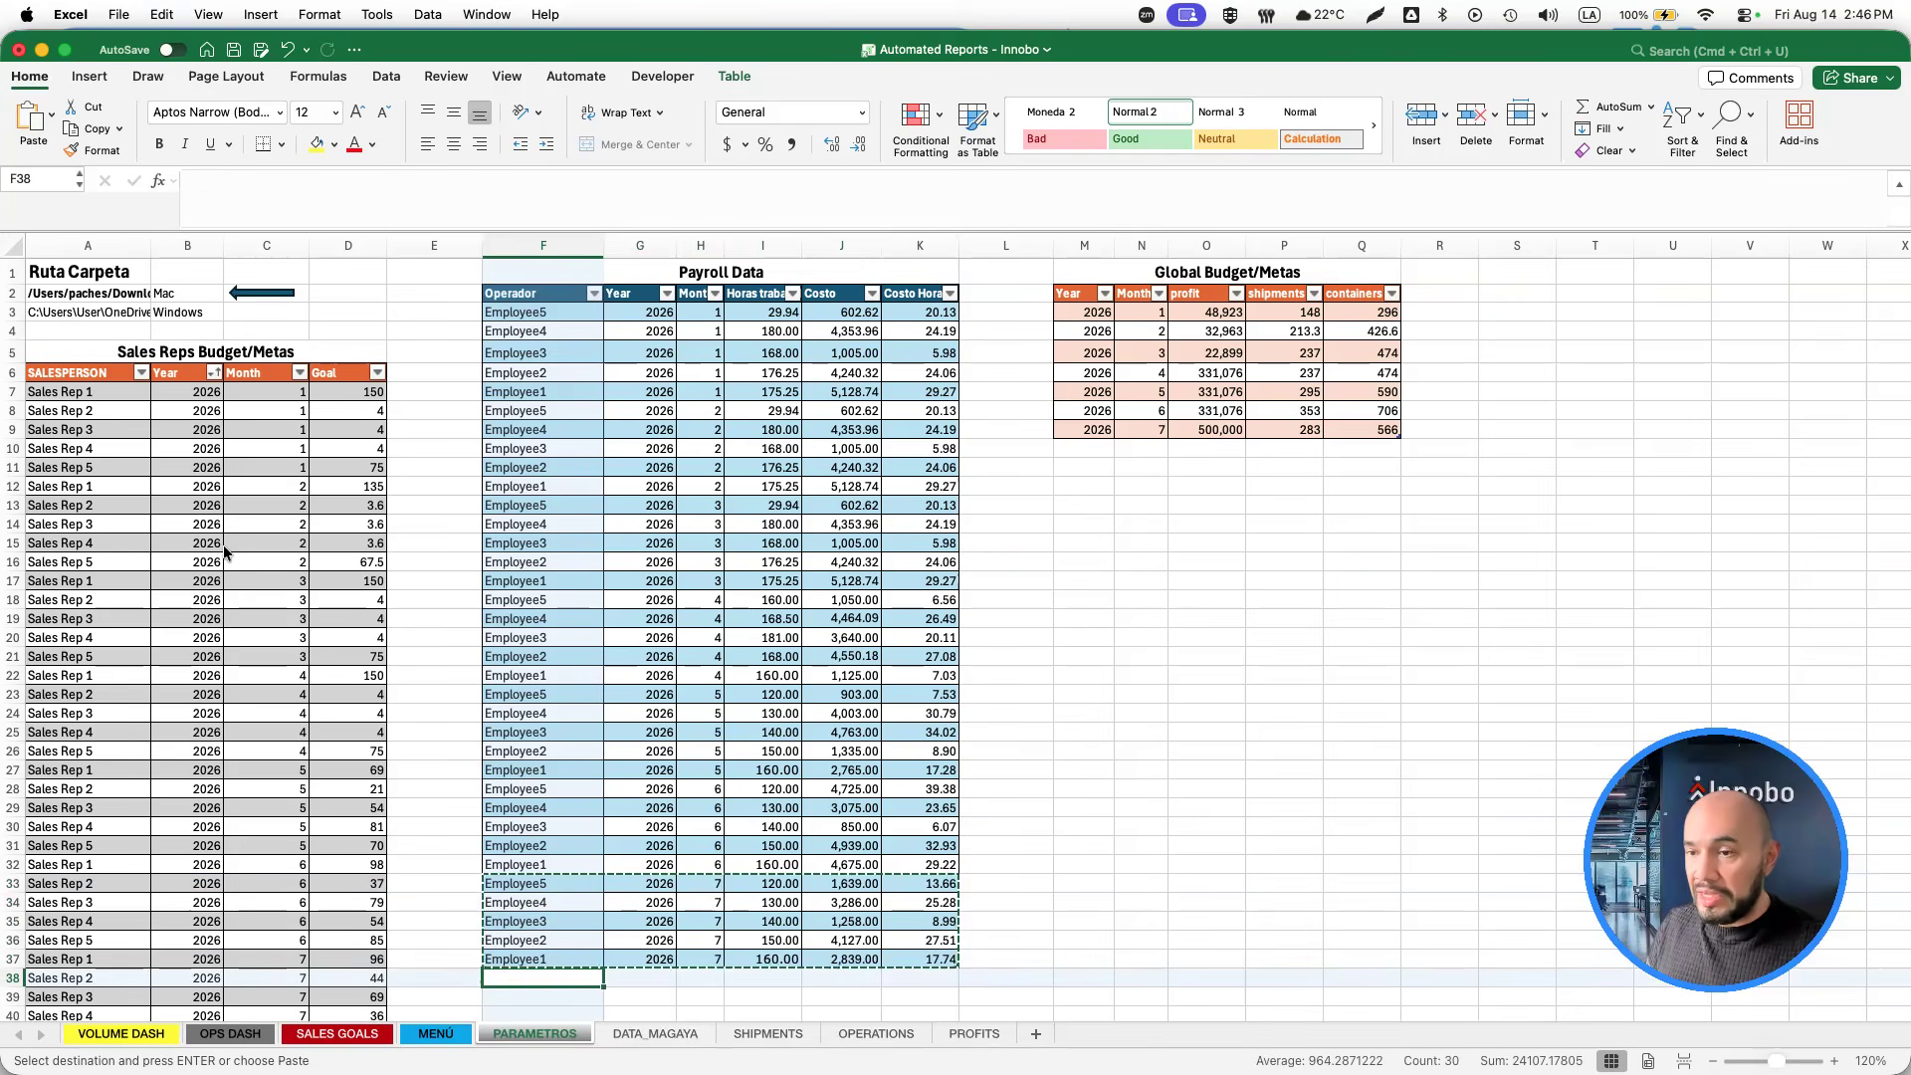
pyautogui.press('super+v')
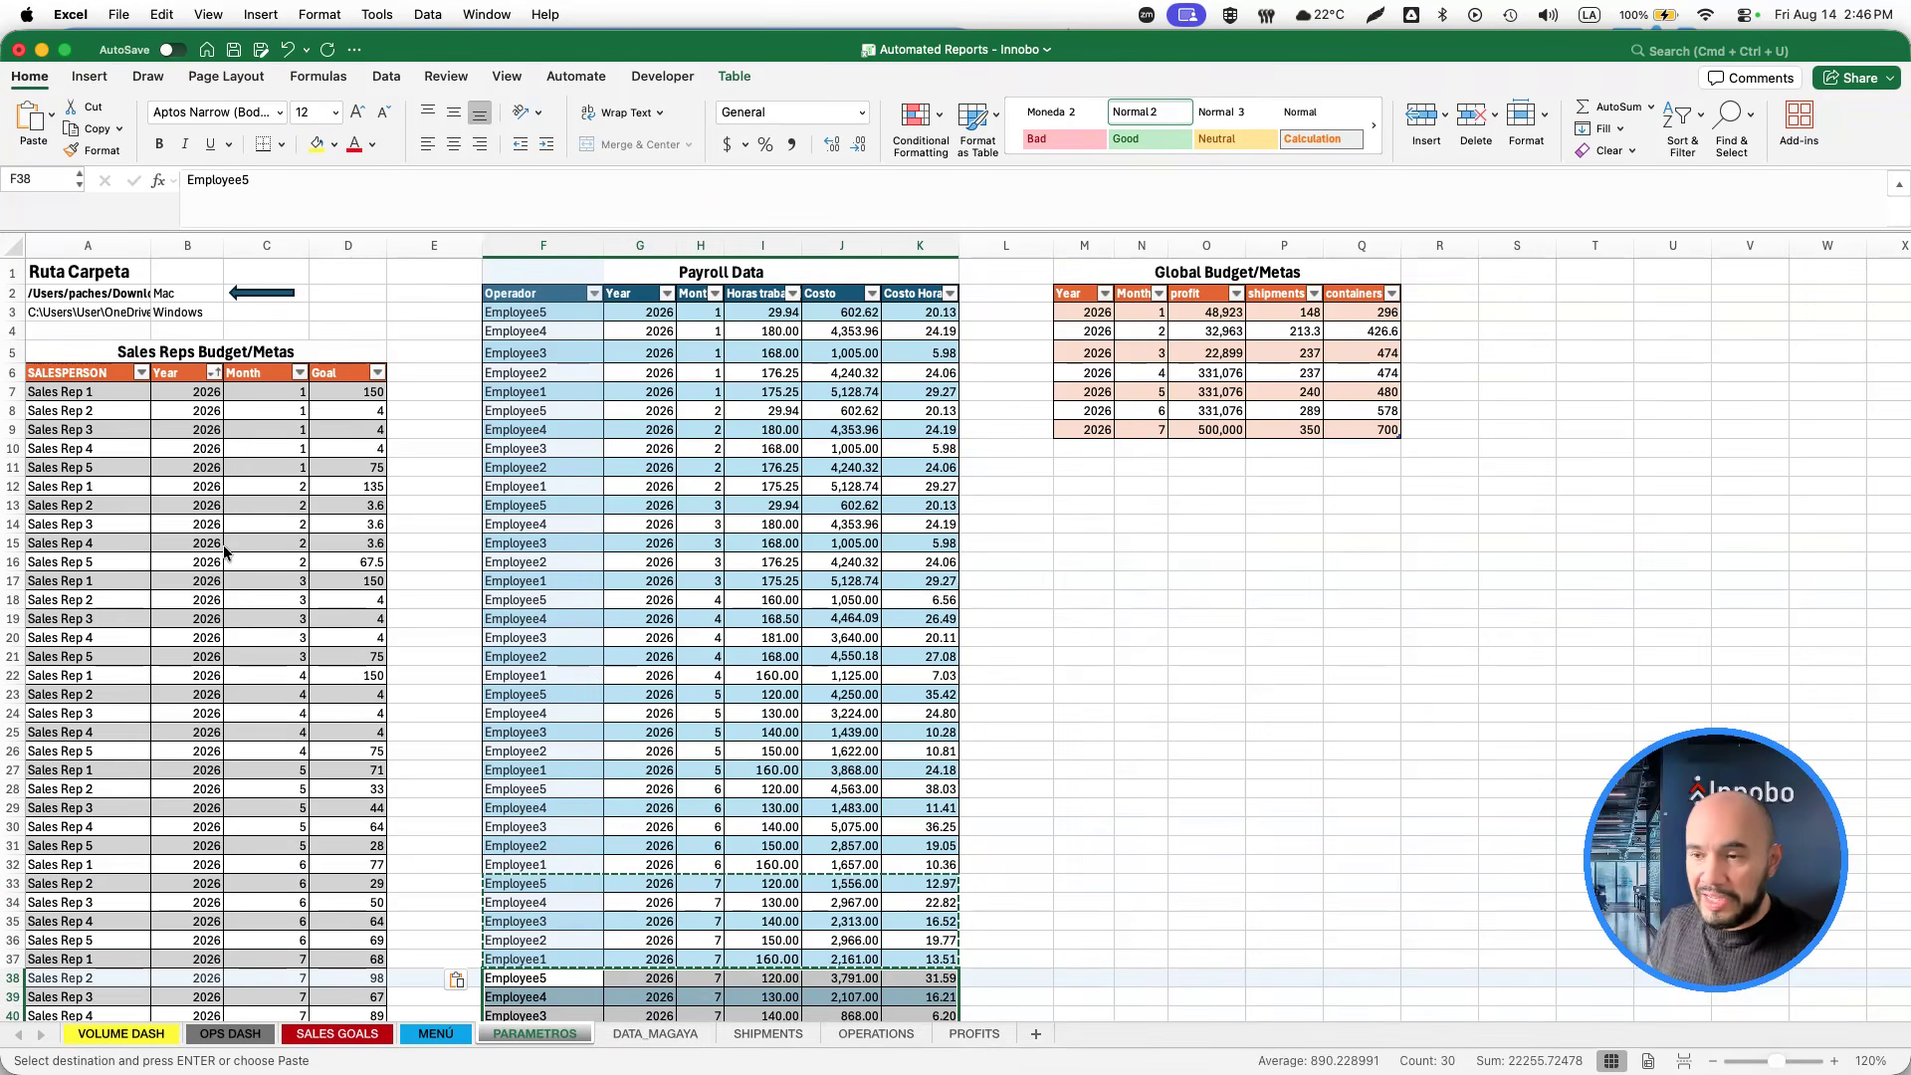
# Set the Month to 8 in all five newly added rows of the Payroll Data table.
pyautogui.press('Right')
pyautogui.press('Right')
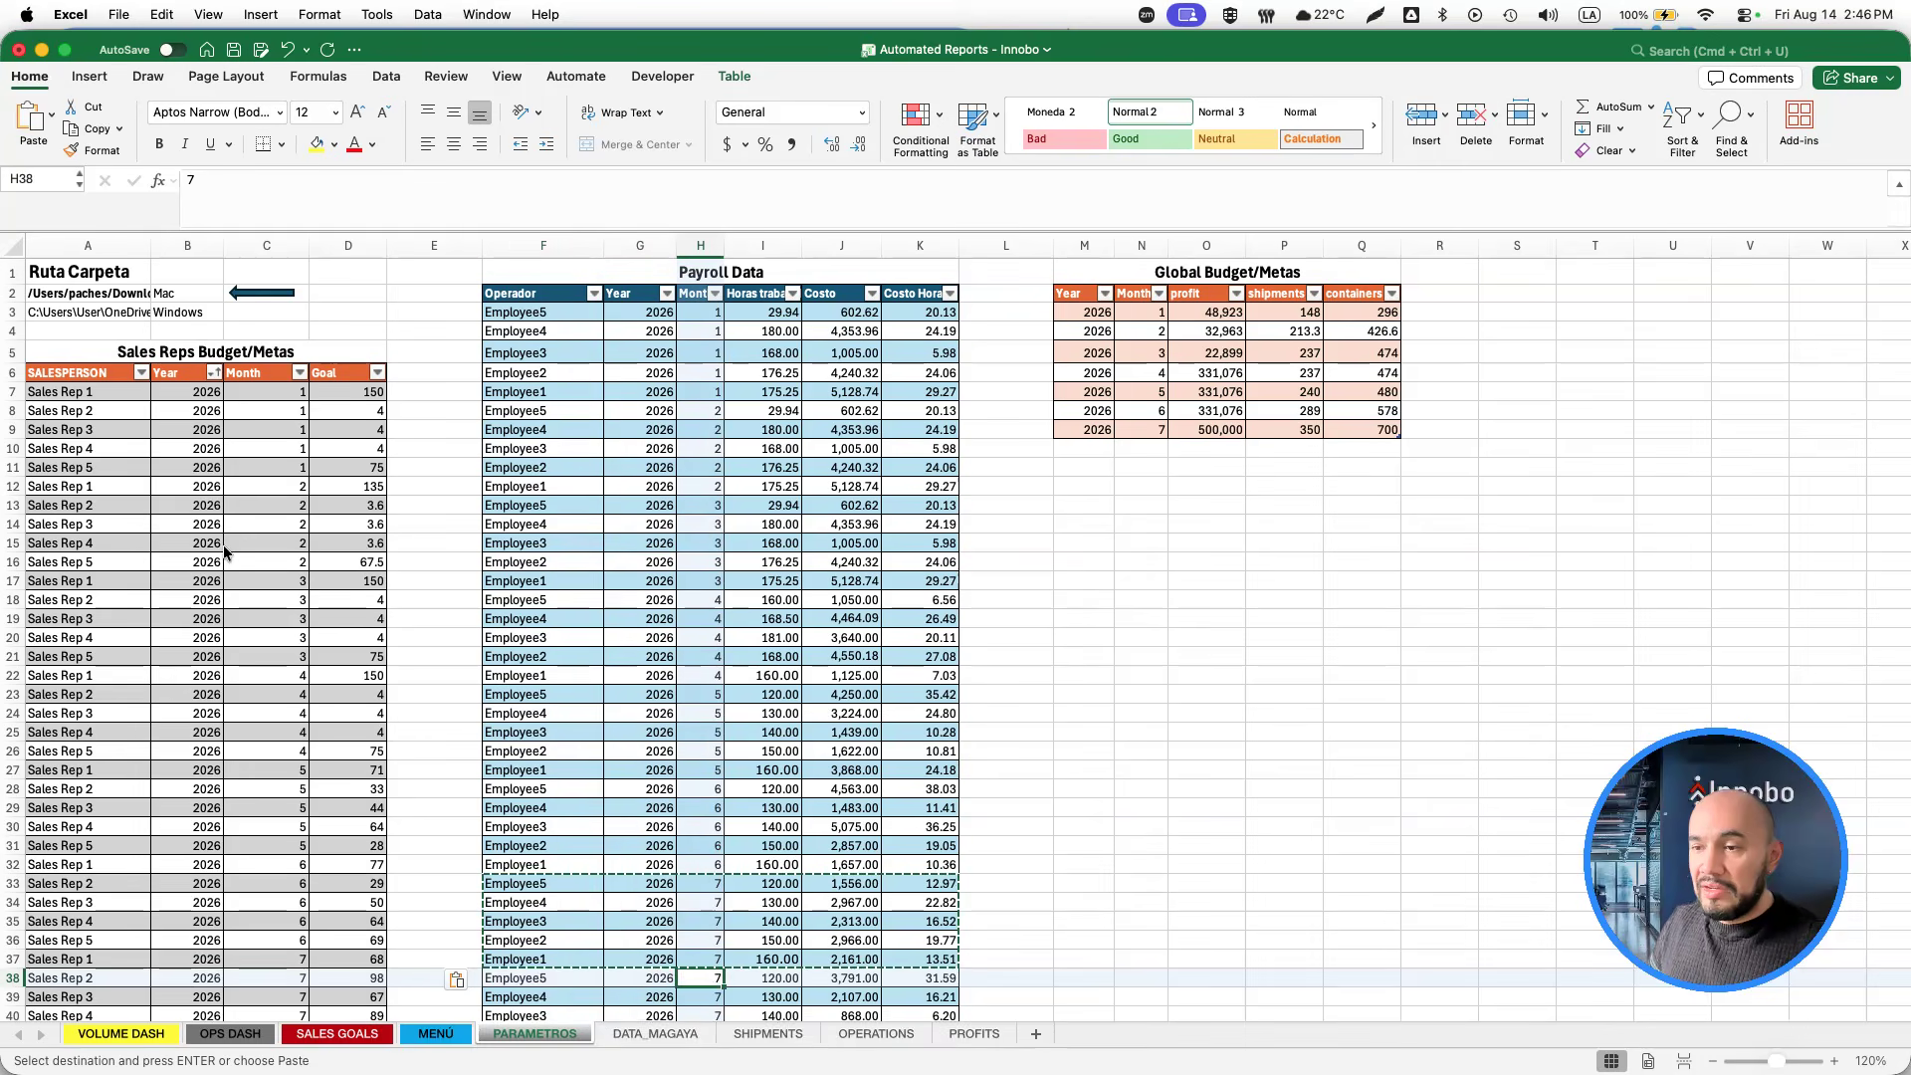
pyautogui.write('8')
pyautogui.press('Return')
pyautogui.press('Up')
pyautogui.press('super+c')
pyautogui.press('shift+super+Down')
pyautogui.press('super+v')
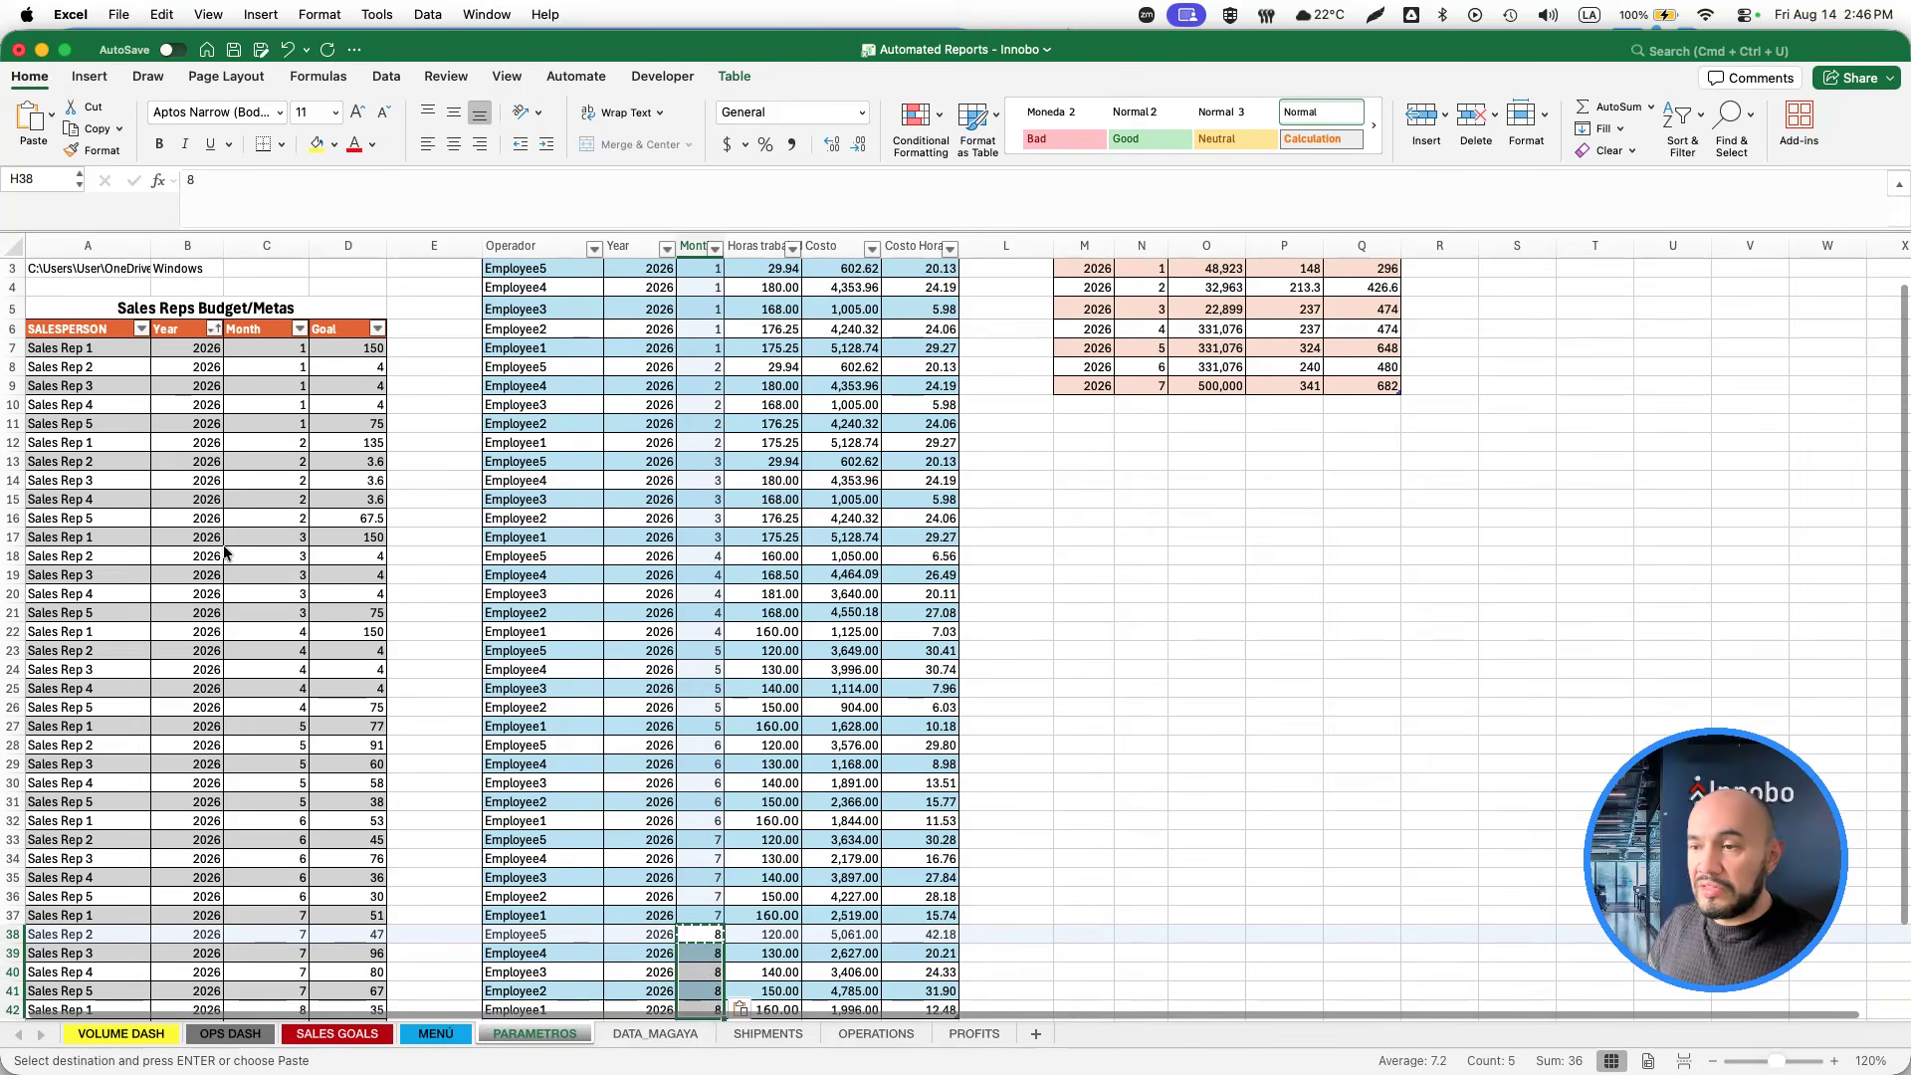
# Enter month 8 worked hours in Payroll Data: Employee5 80, Employee4 90, Employee3 100, Employee2 120 and Employee1 110.
pyautogui.press('Right')
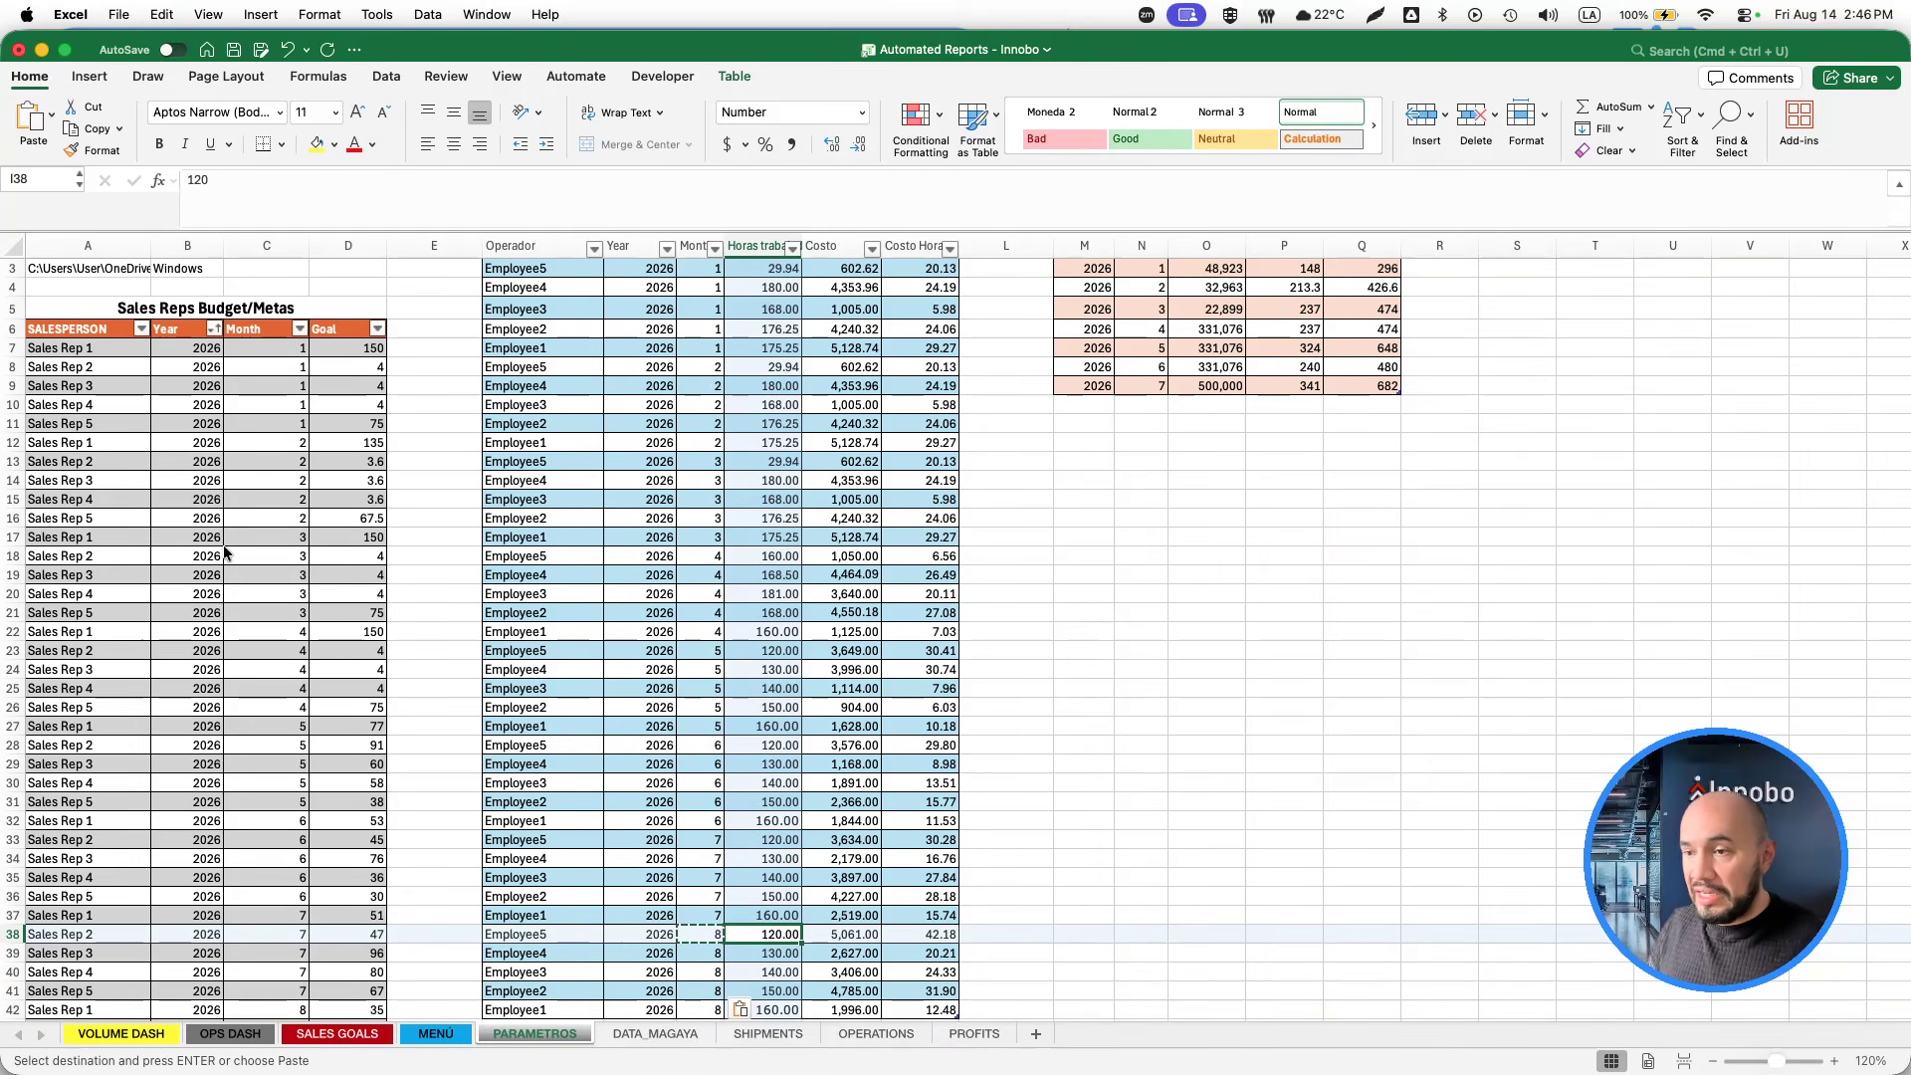
pyautogui.write('80')
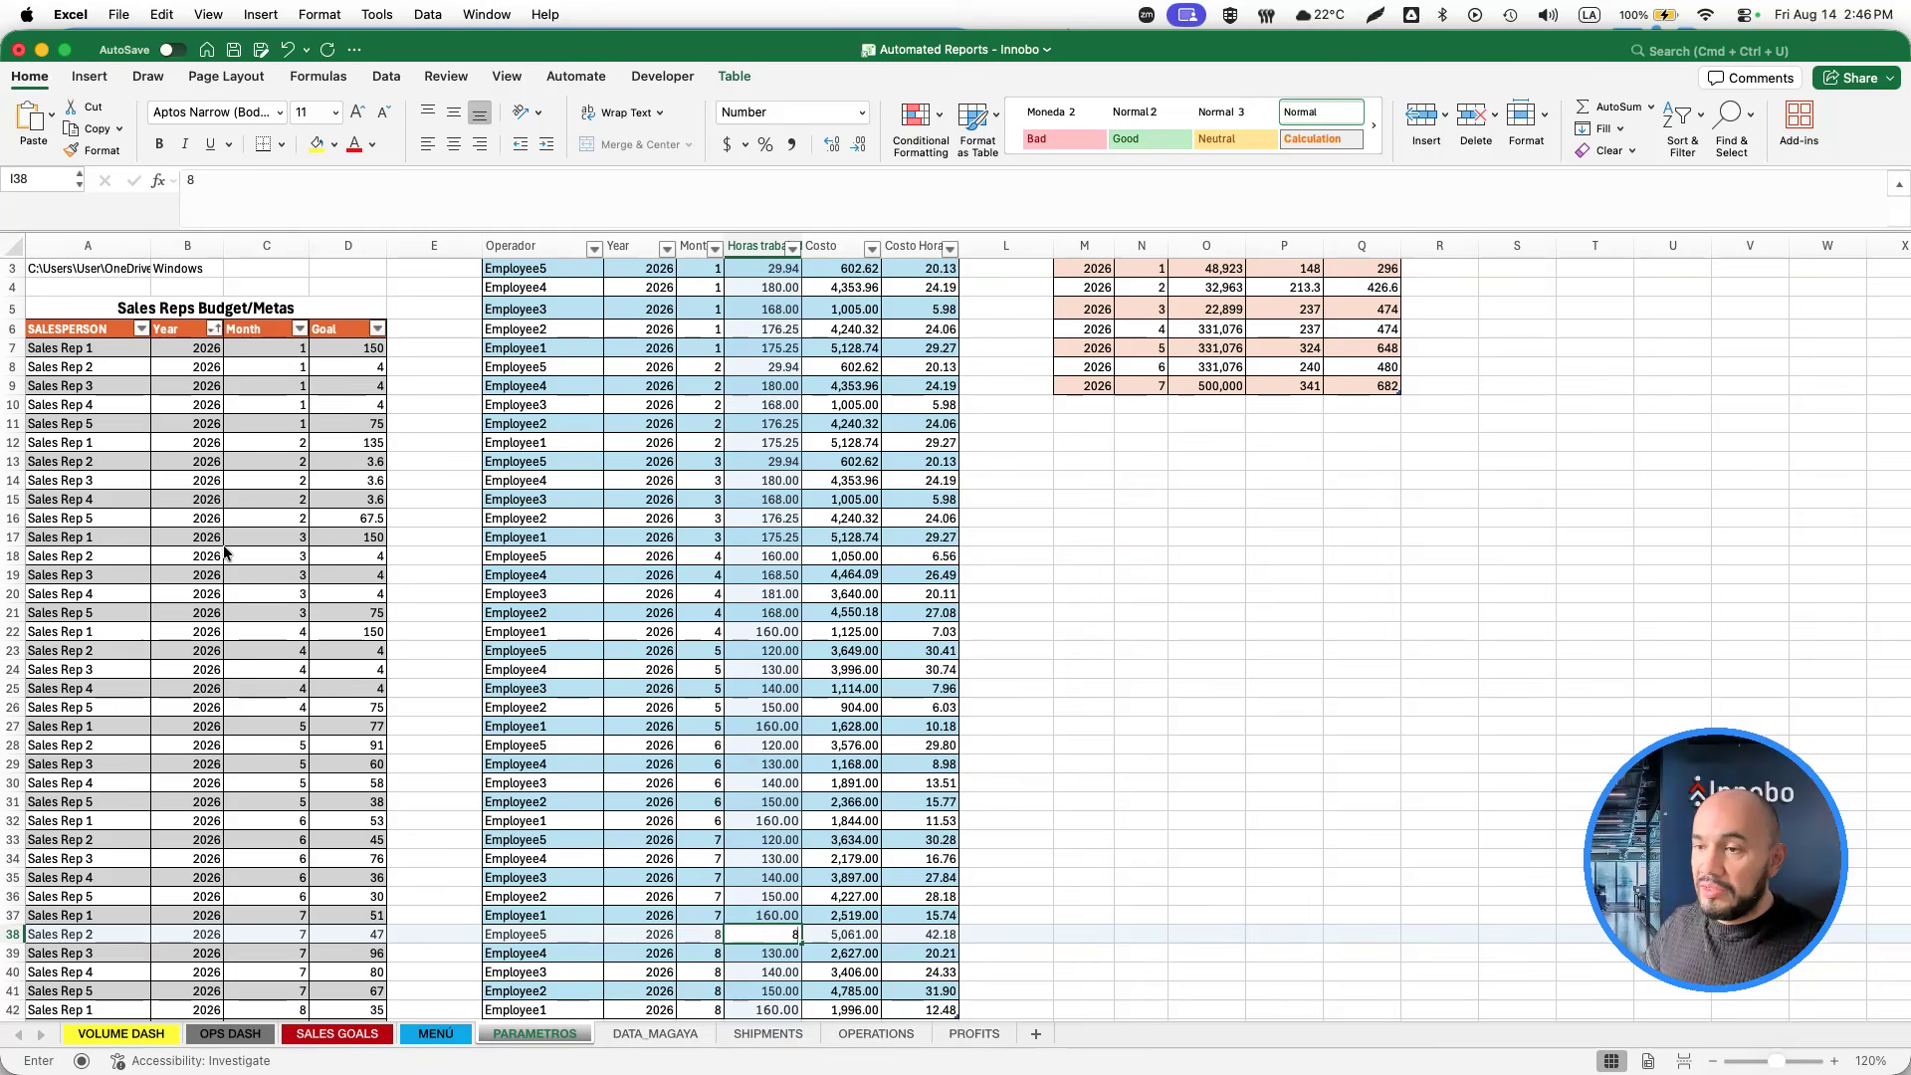
pyautogui.hotkey('ctrl', 'Return')
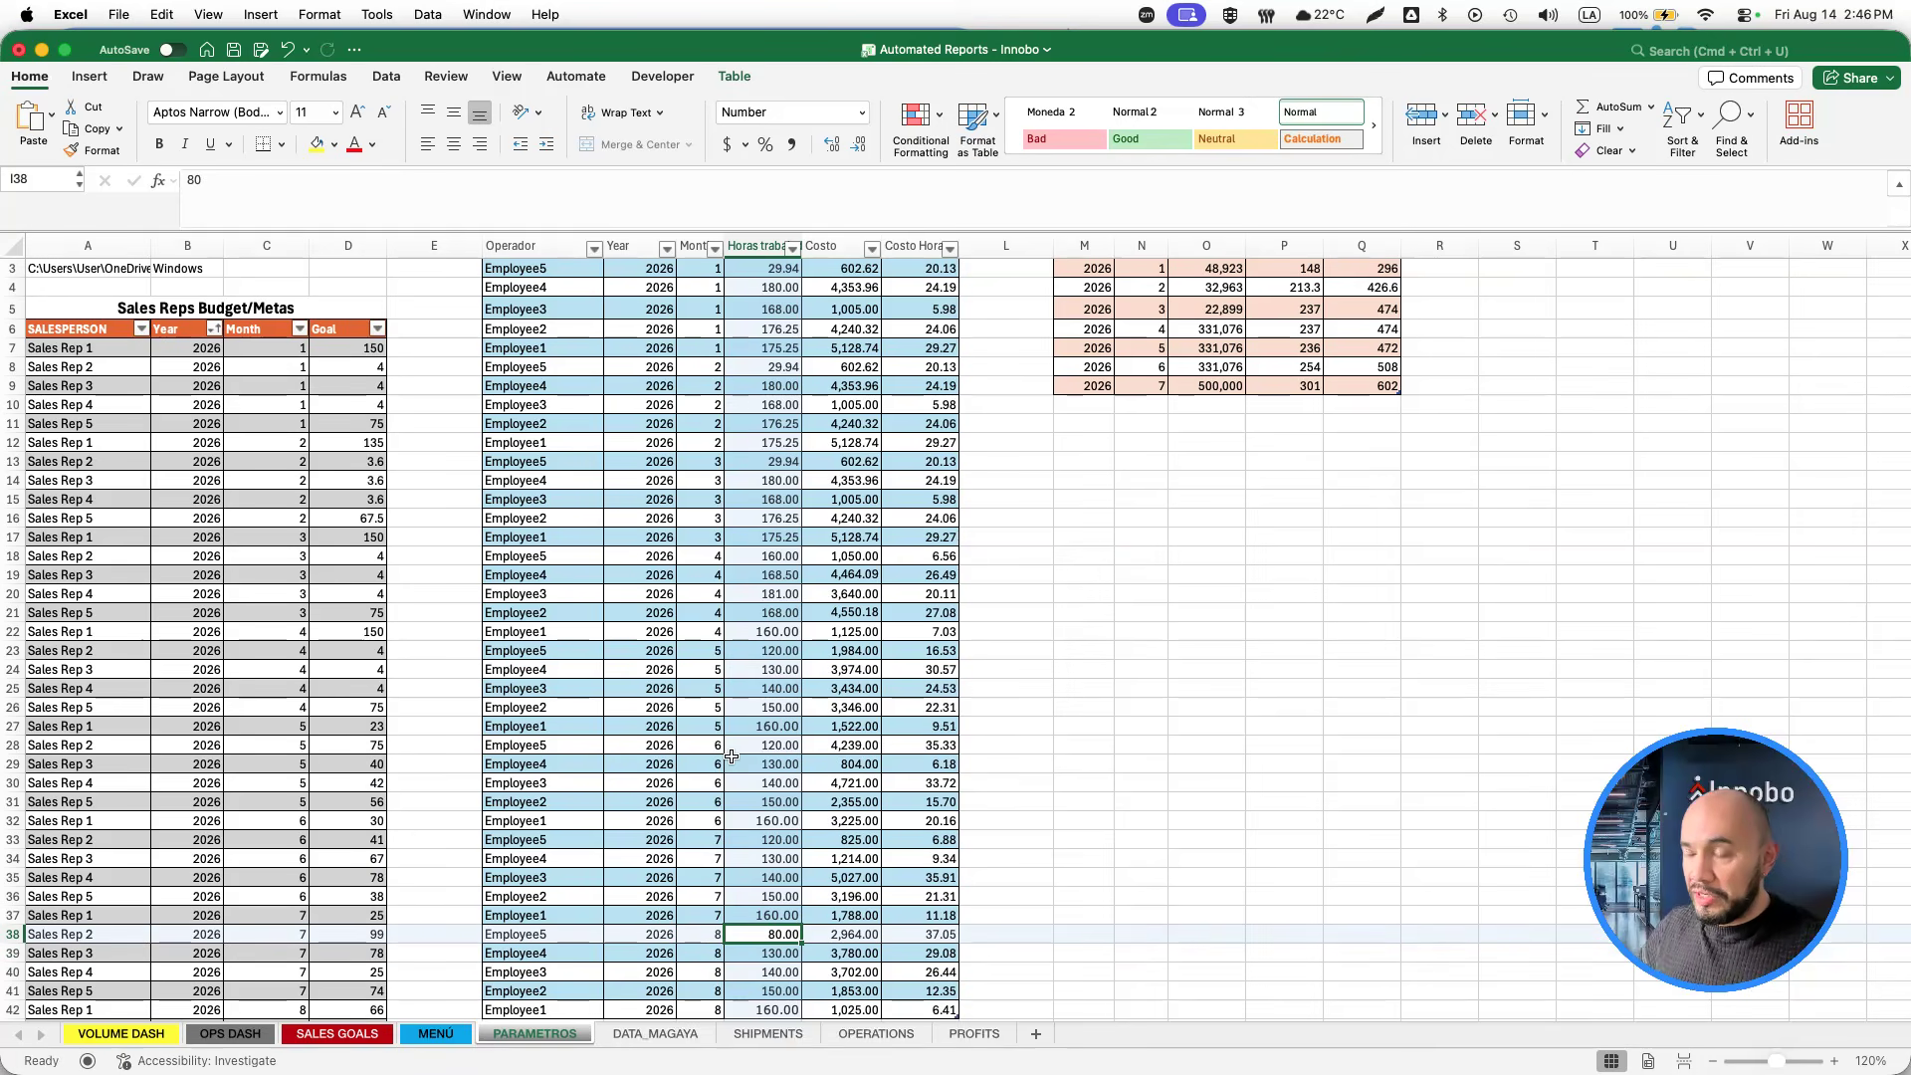
pyautogui.press('Down')
pyautogui.write('90')
pyautogui.press('Return')
pyautogui.write('100')
pyautogui.press('Return')
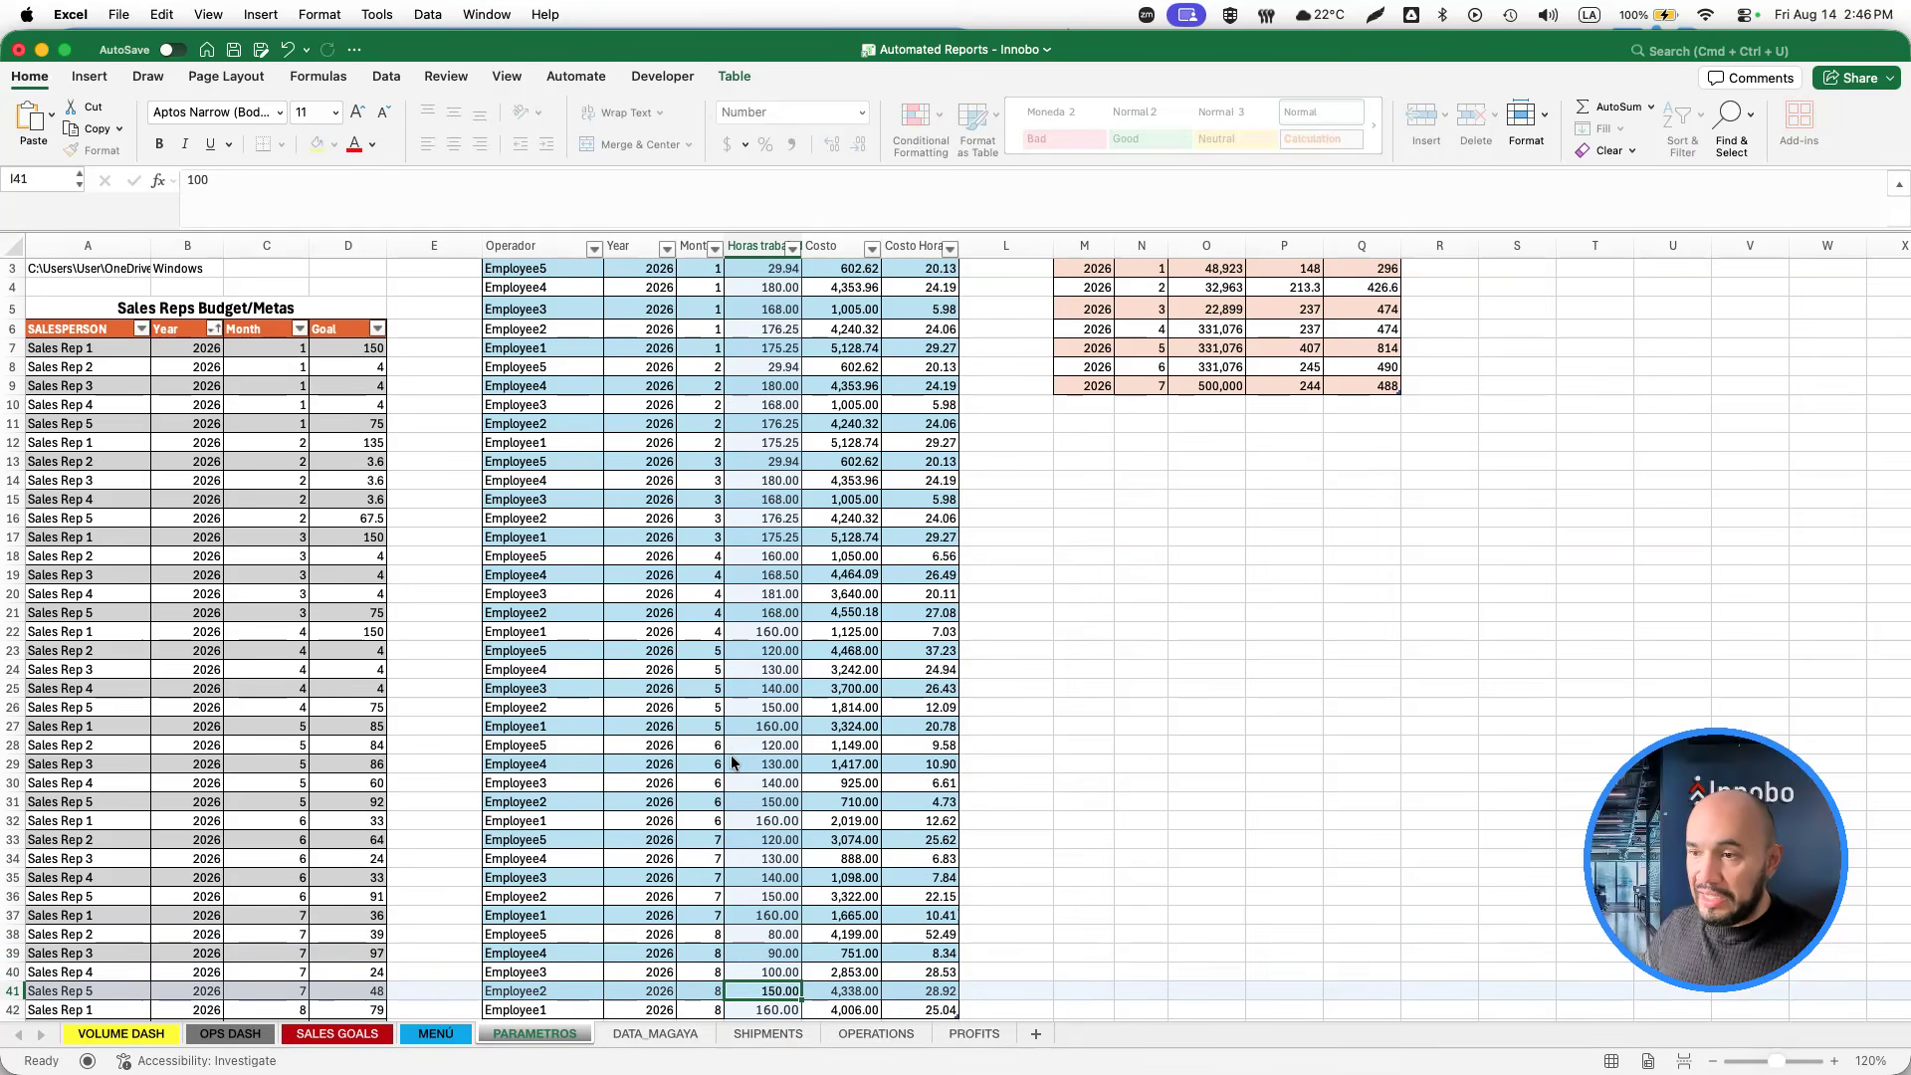
pyautogui.write('120')
pyautogui.press('Return')
pyautogui.write('110')
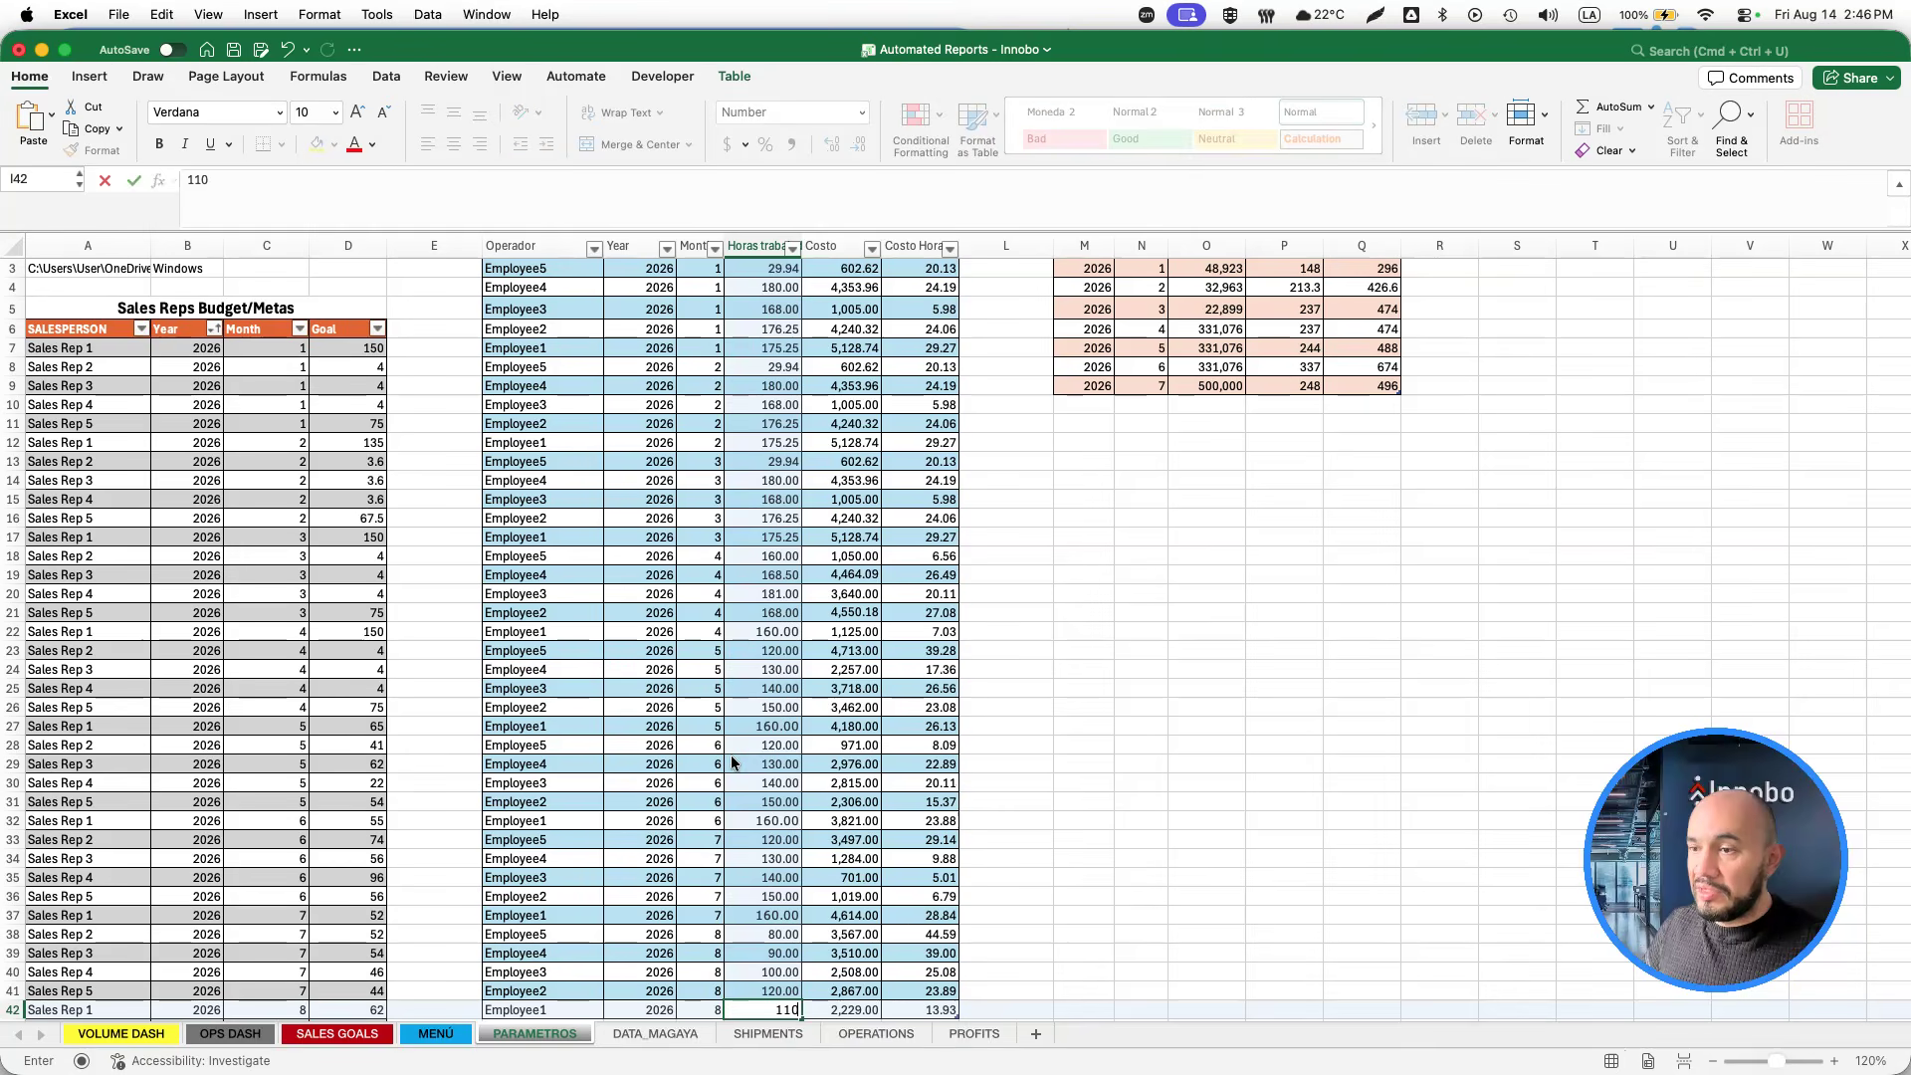
pyautogui.press('Tab')
# Check the Costo and Costo Hora formulas in the five month 8 rows of the Payroll Data table.
pyautogui.press('Up')
pyautogui.press('Up')
pyautogui.press('Up')
pyautogui.press('Up')
pyautogui.press('shift+super+Down')
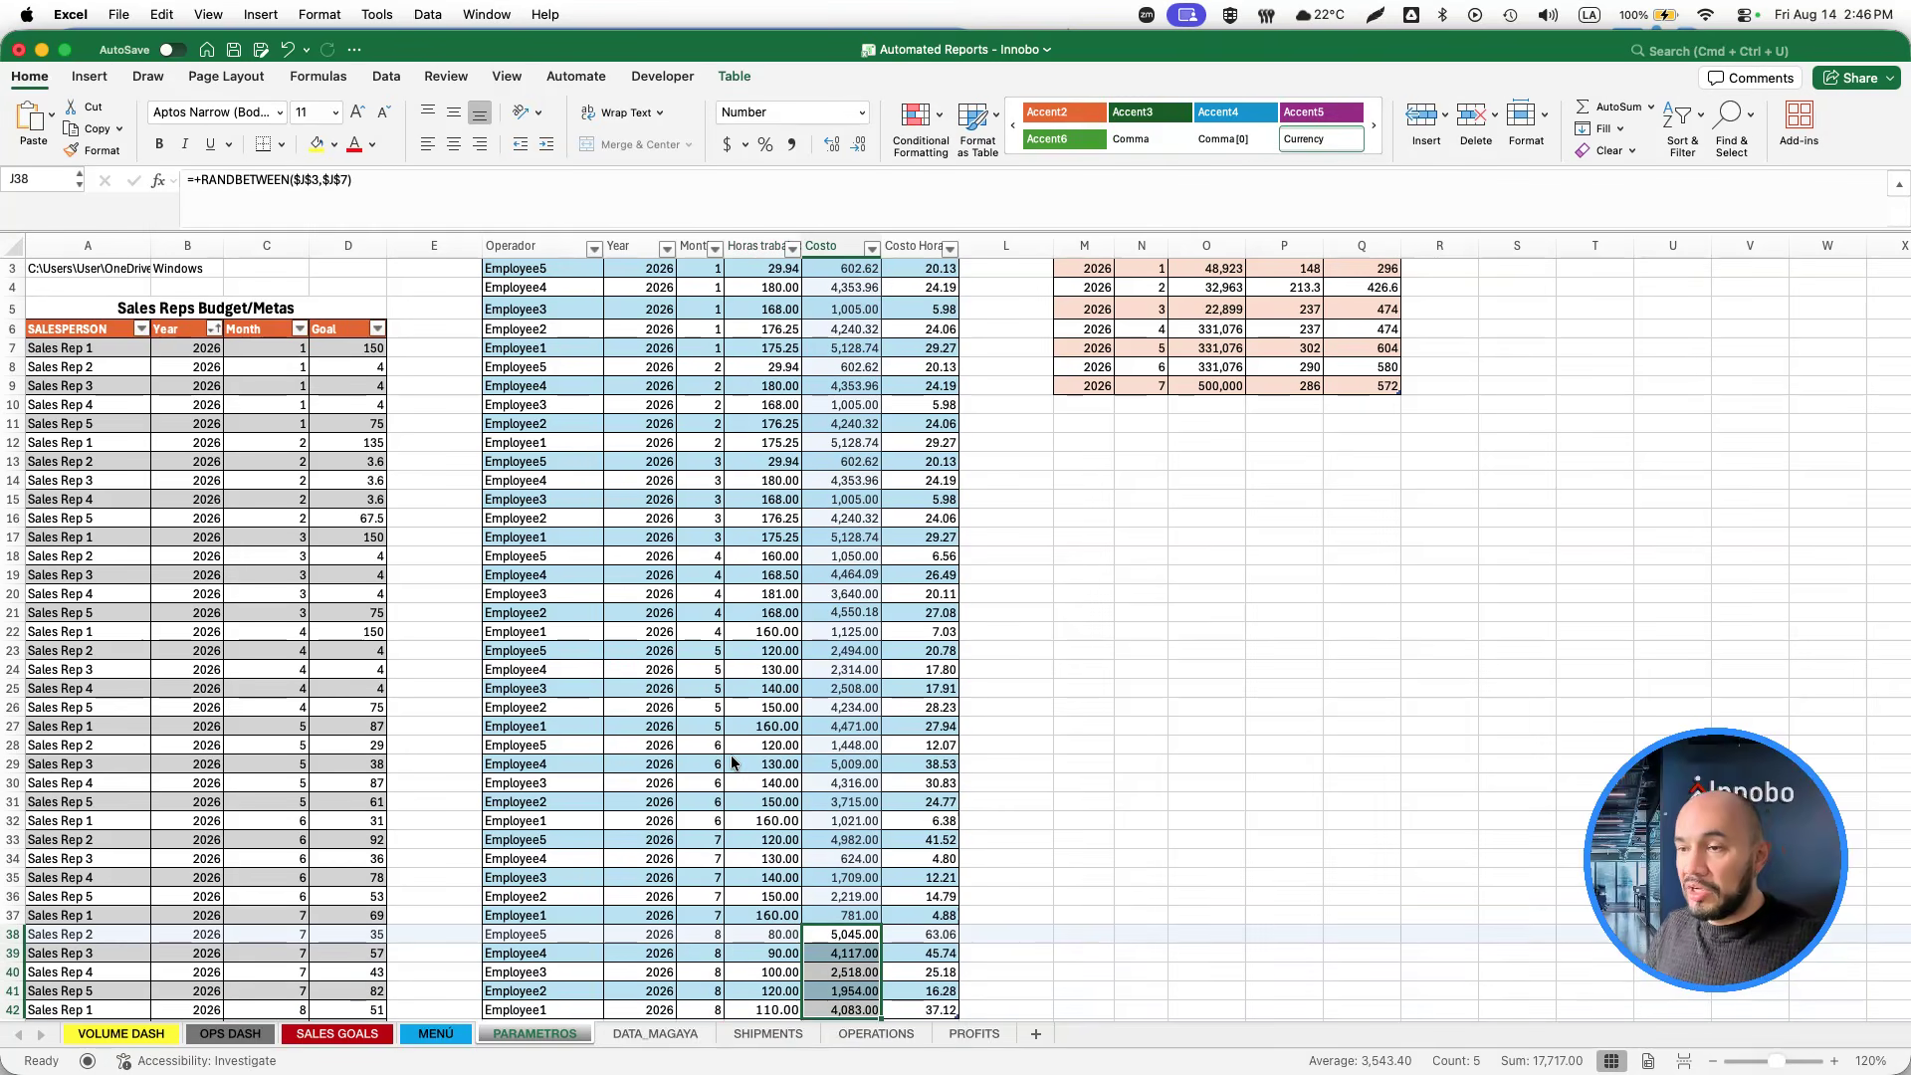
pyautogui.press('Right')
pyautogui.press('shift+super+Down')
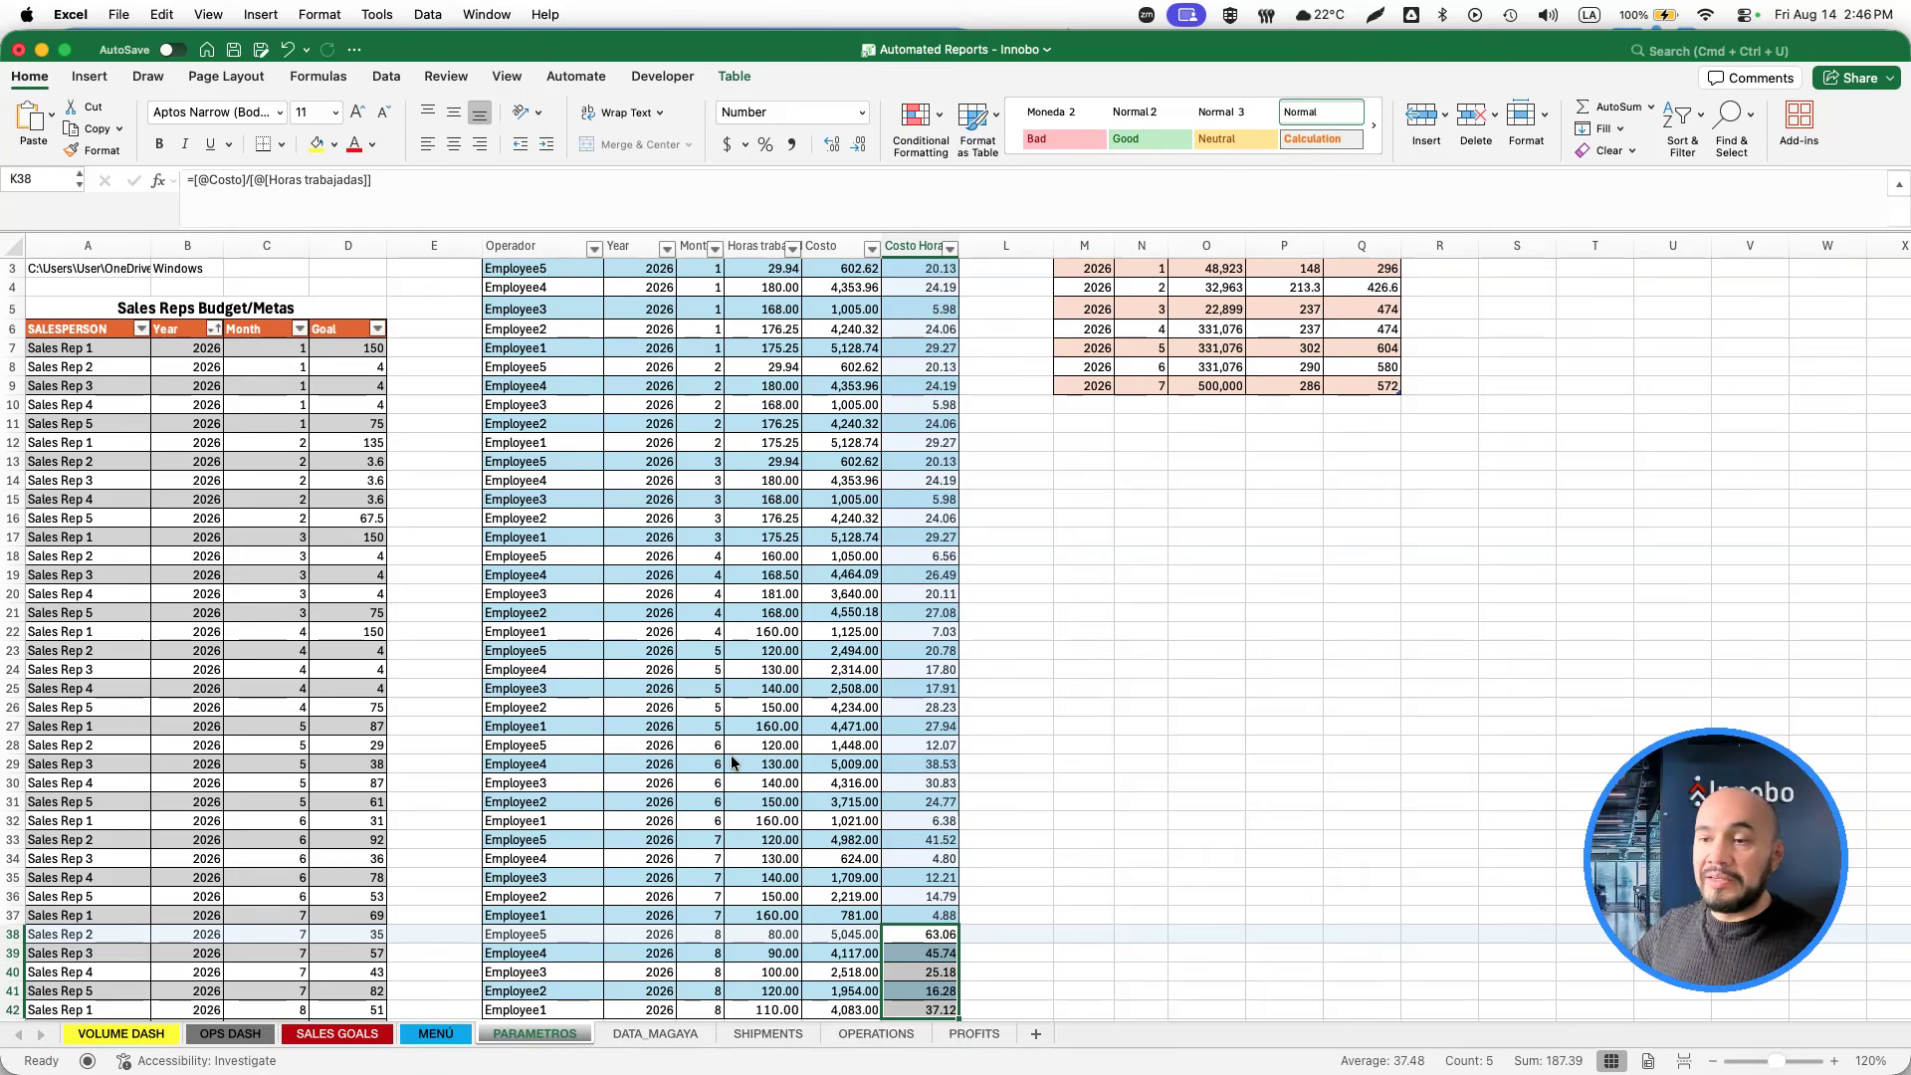
# Duplicate the month 7 row of the Global Budget/Metas table directly below it.
pyautogui.scroll(2, 1115, 428)
pyautogui.click(1115, 428)
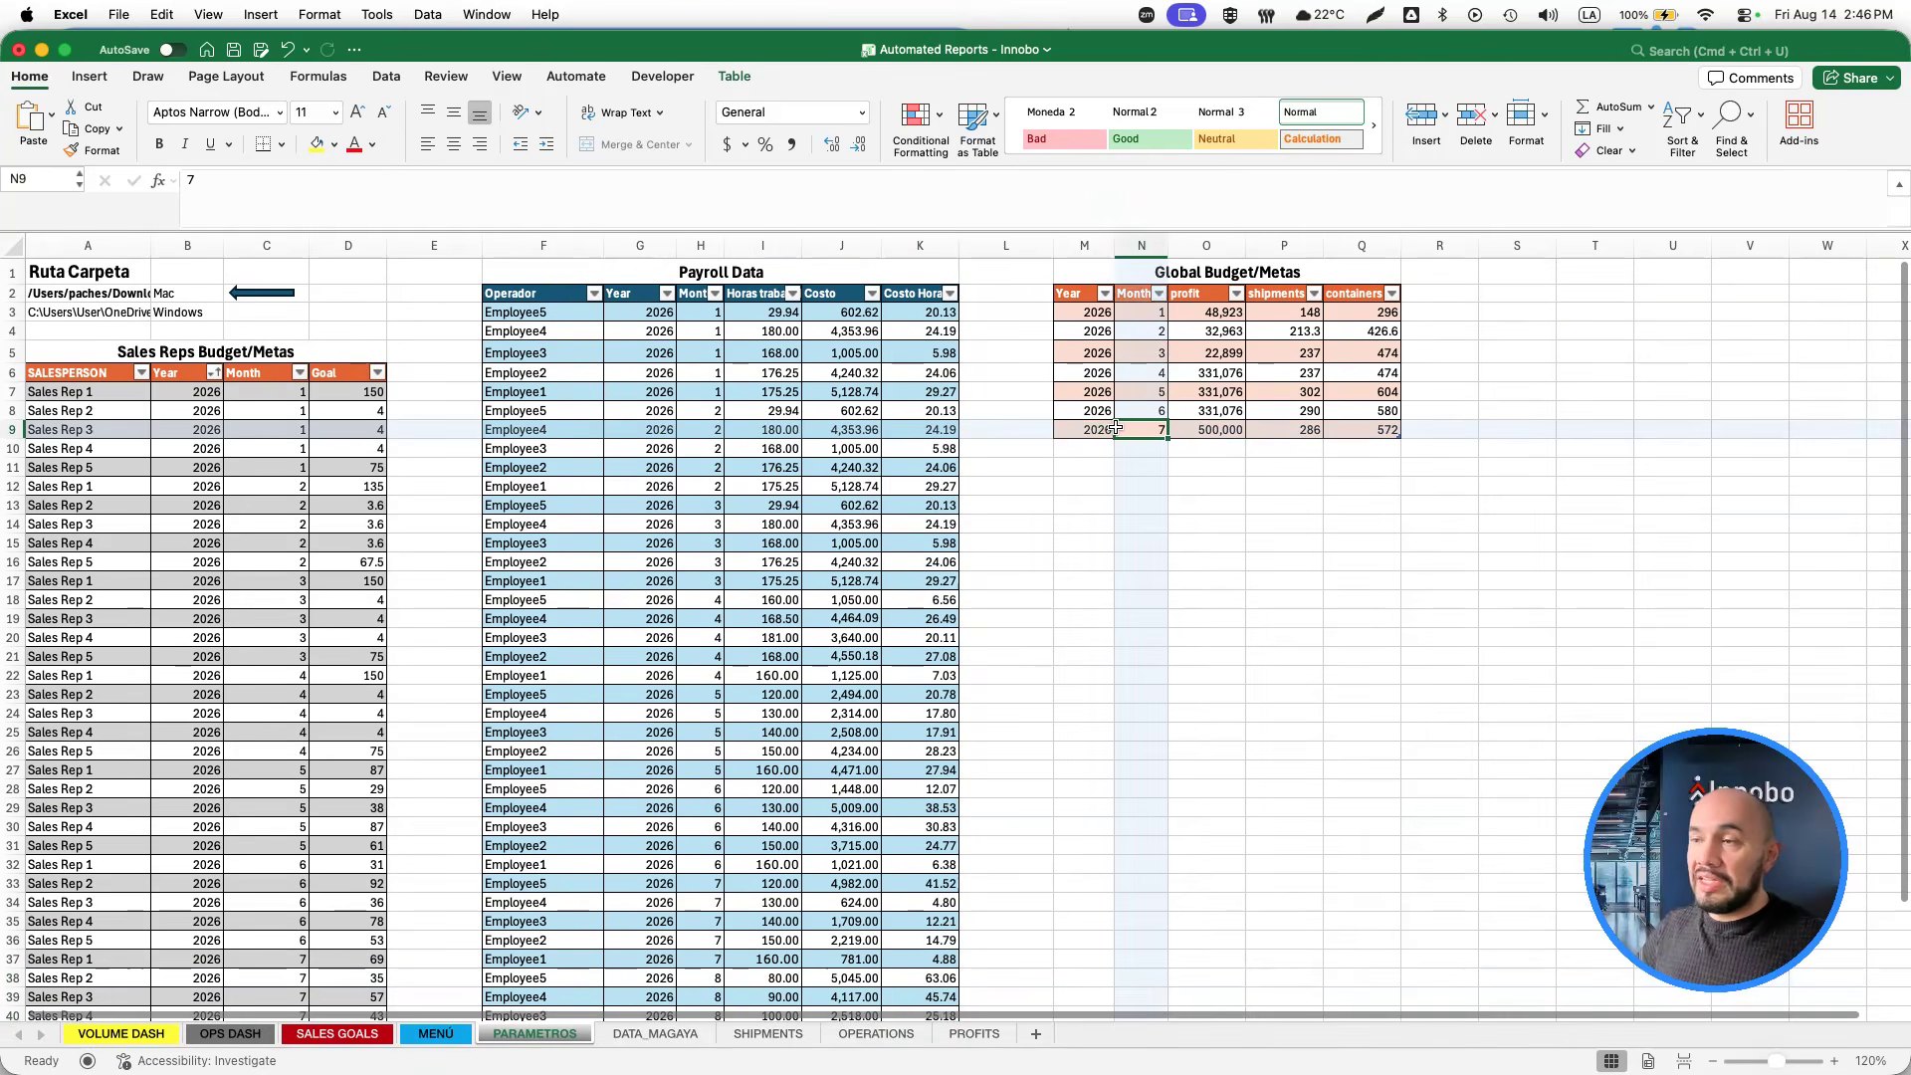
pyautogui.press('shift+super+Right')
pyautogui.press('super+c')
pyautogui.press('Down')
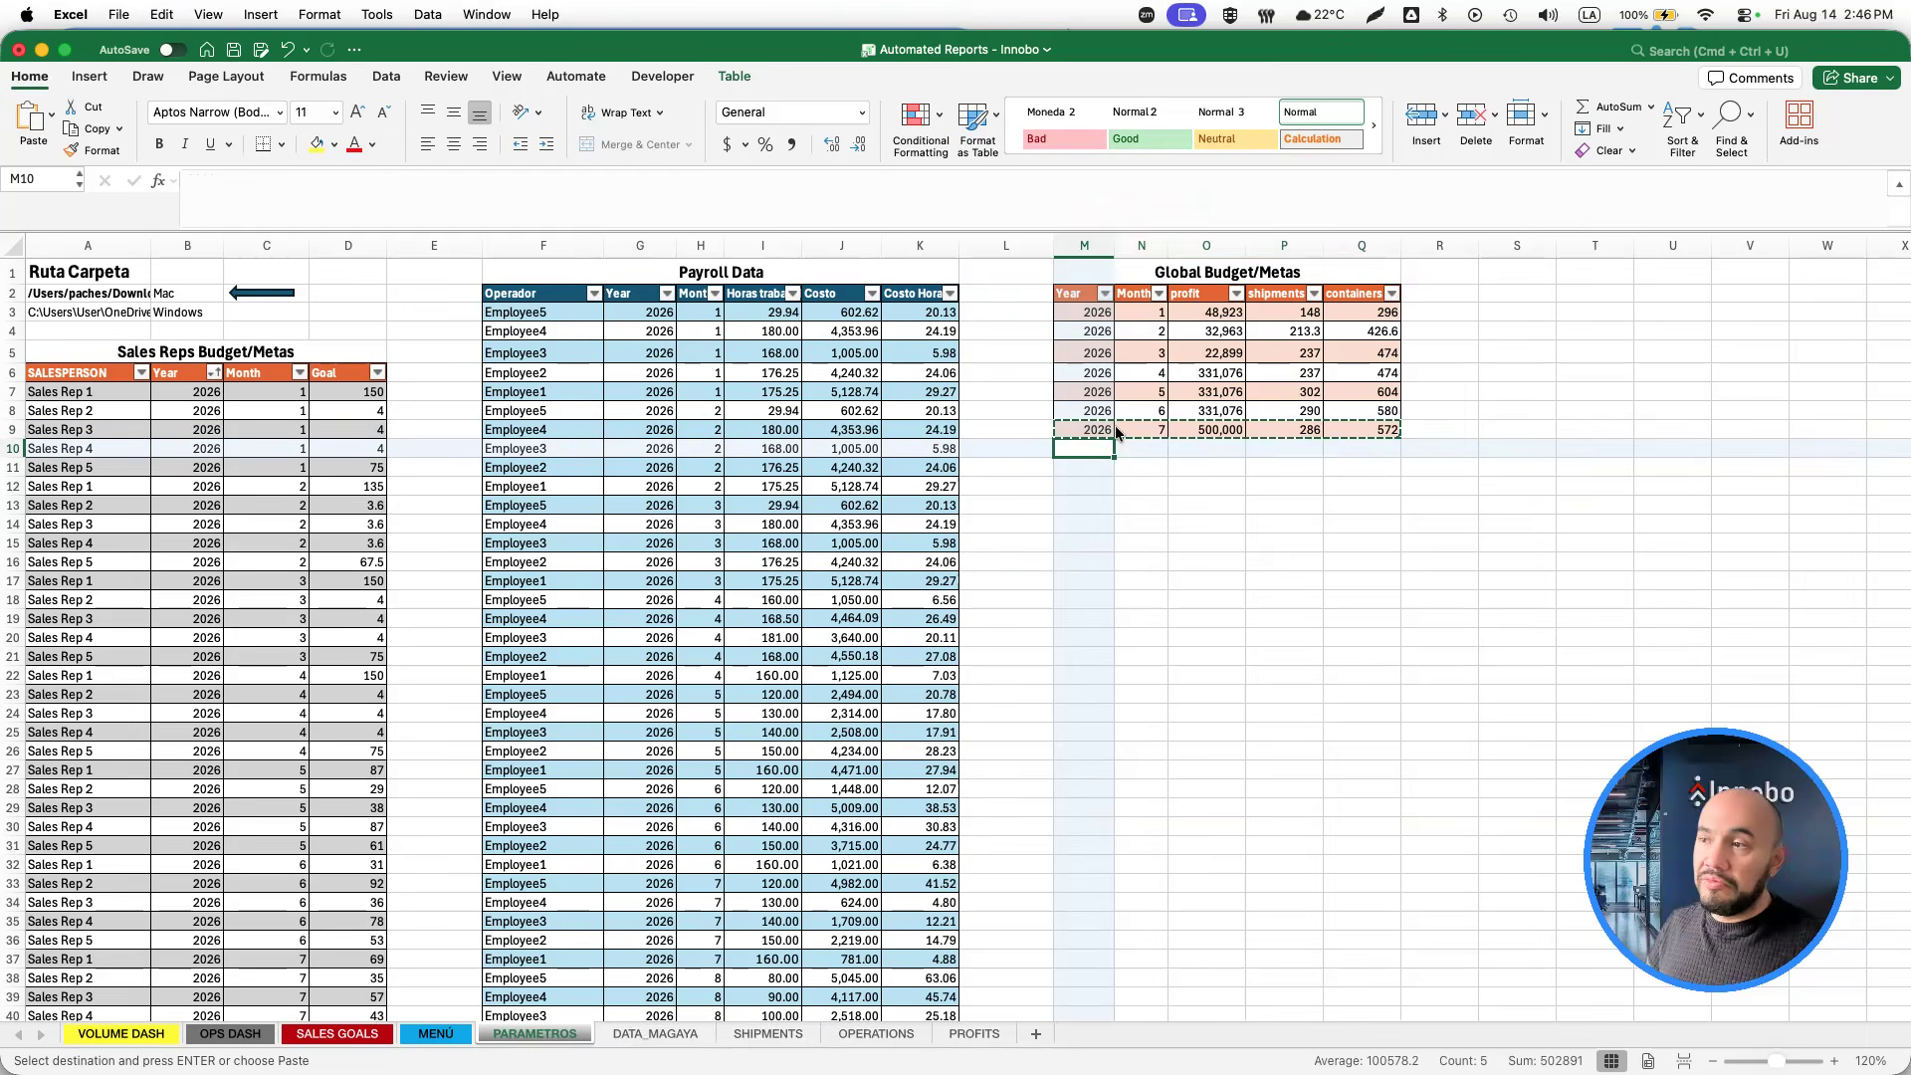
pyautogui.press('super+v')
# Set the new Global Budget/Metas row's Month to 8 and its profit to 400000.
pyautogui.press('Right')
pyautogui.write('8')
pyautogui.press('Right')
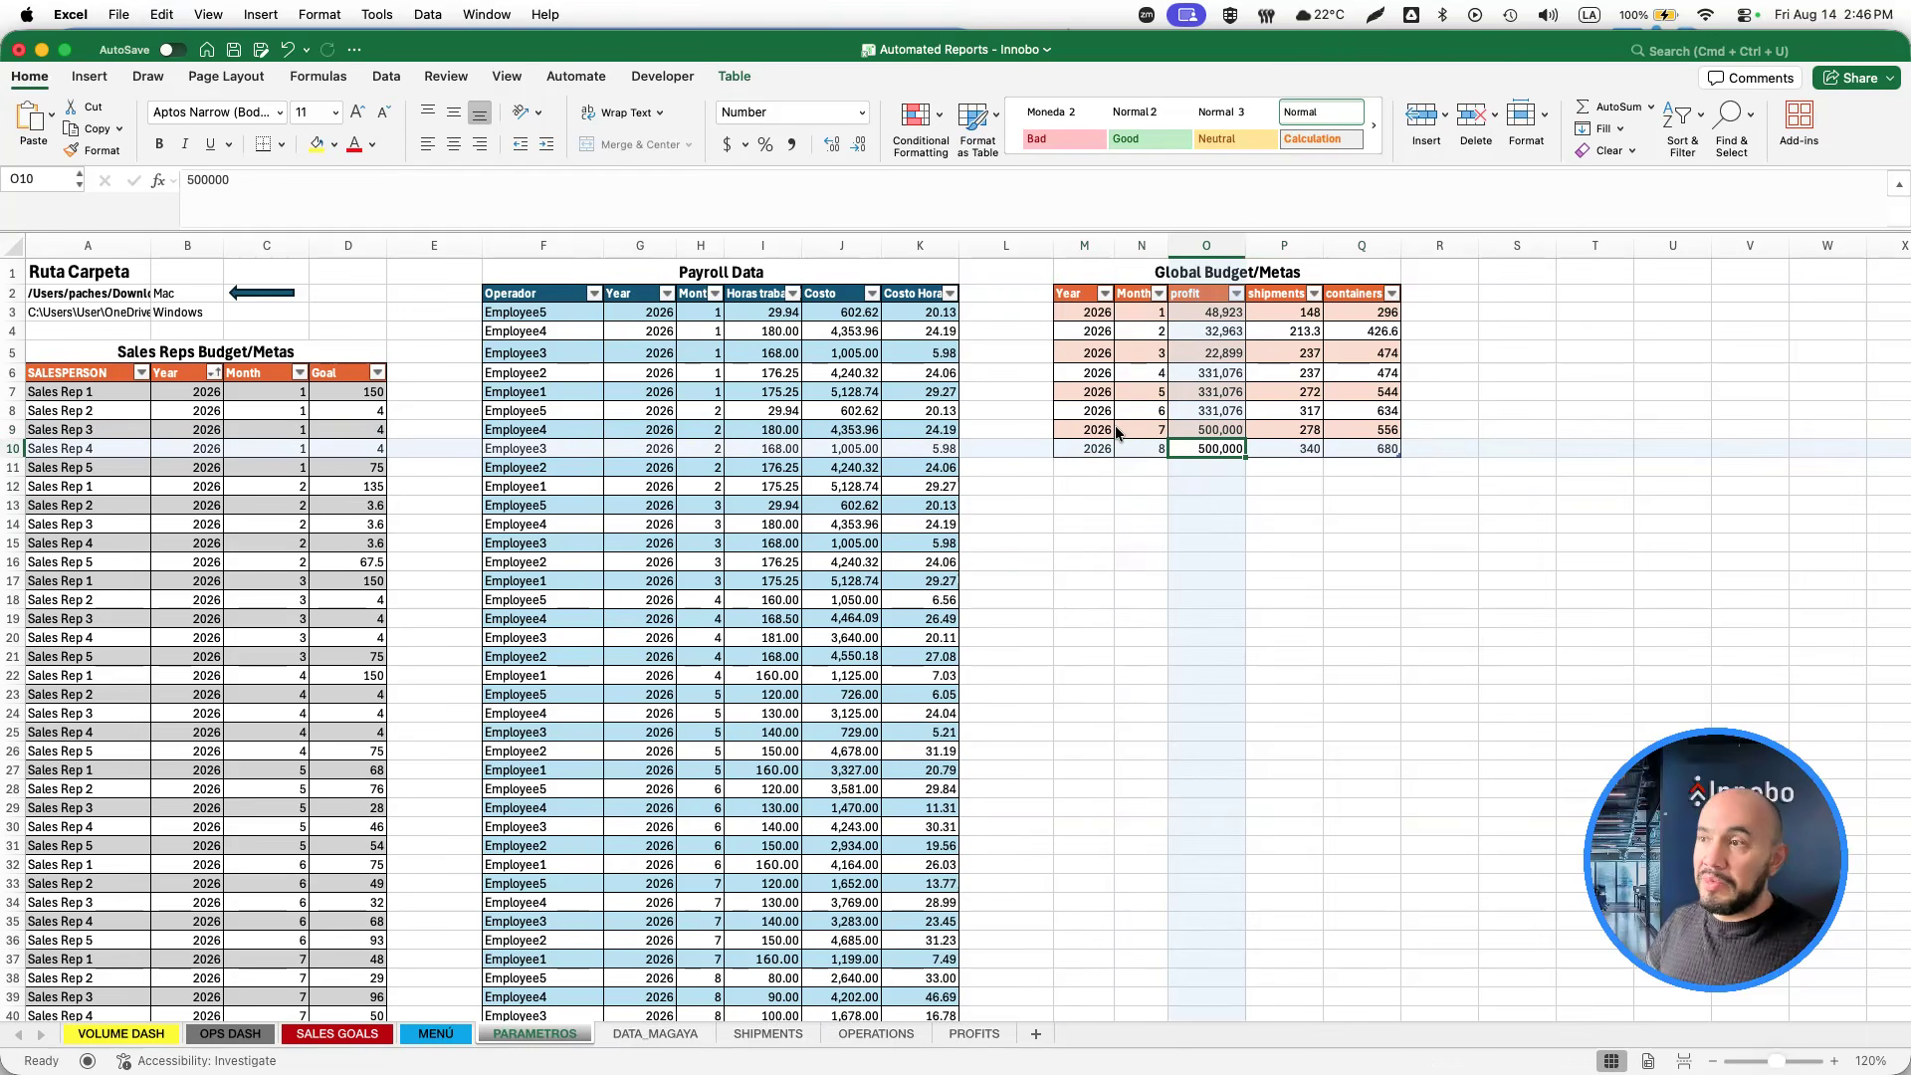
pyautogui.press('F2')
pyautogui.write('400000')
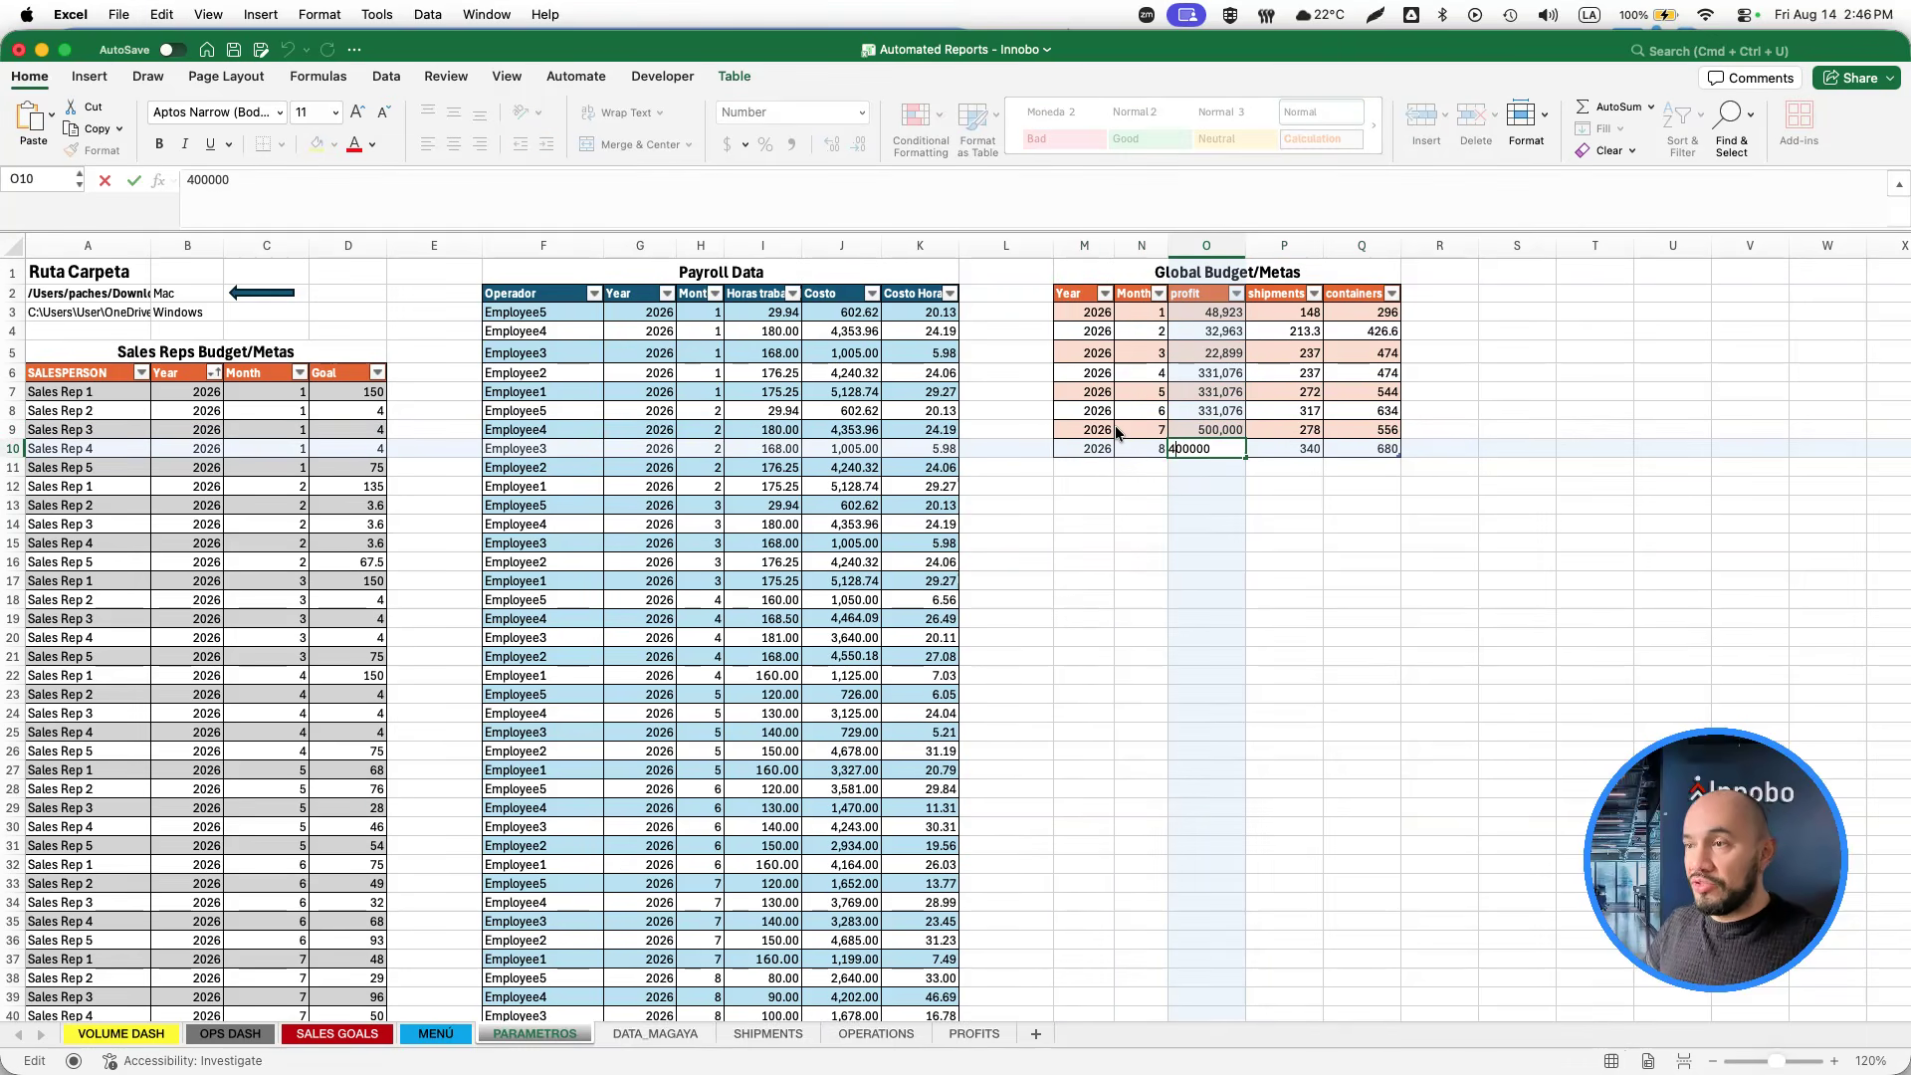
pyautogui.press('Tab')
pyautogui.press('Left')
pyautogui.press('Right')
pyautogui.press('Left')
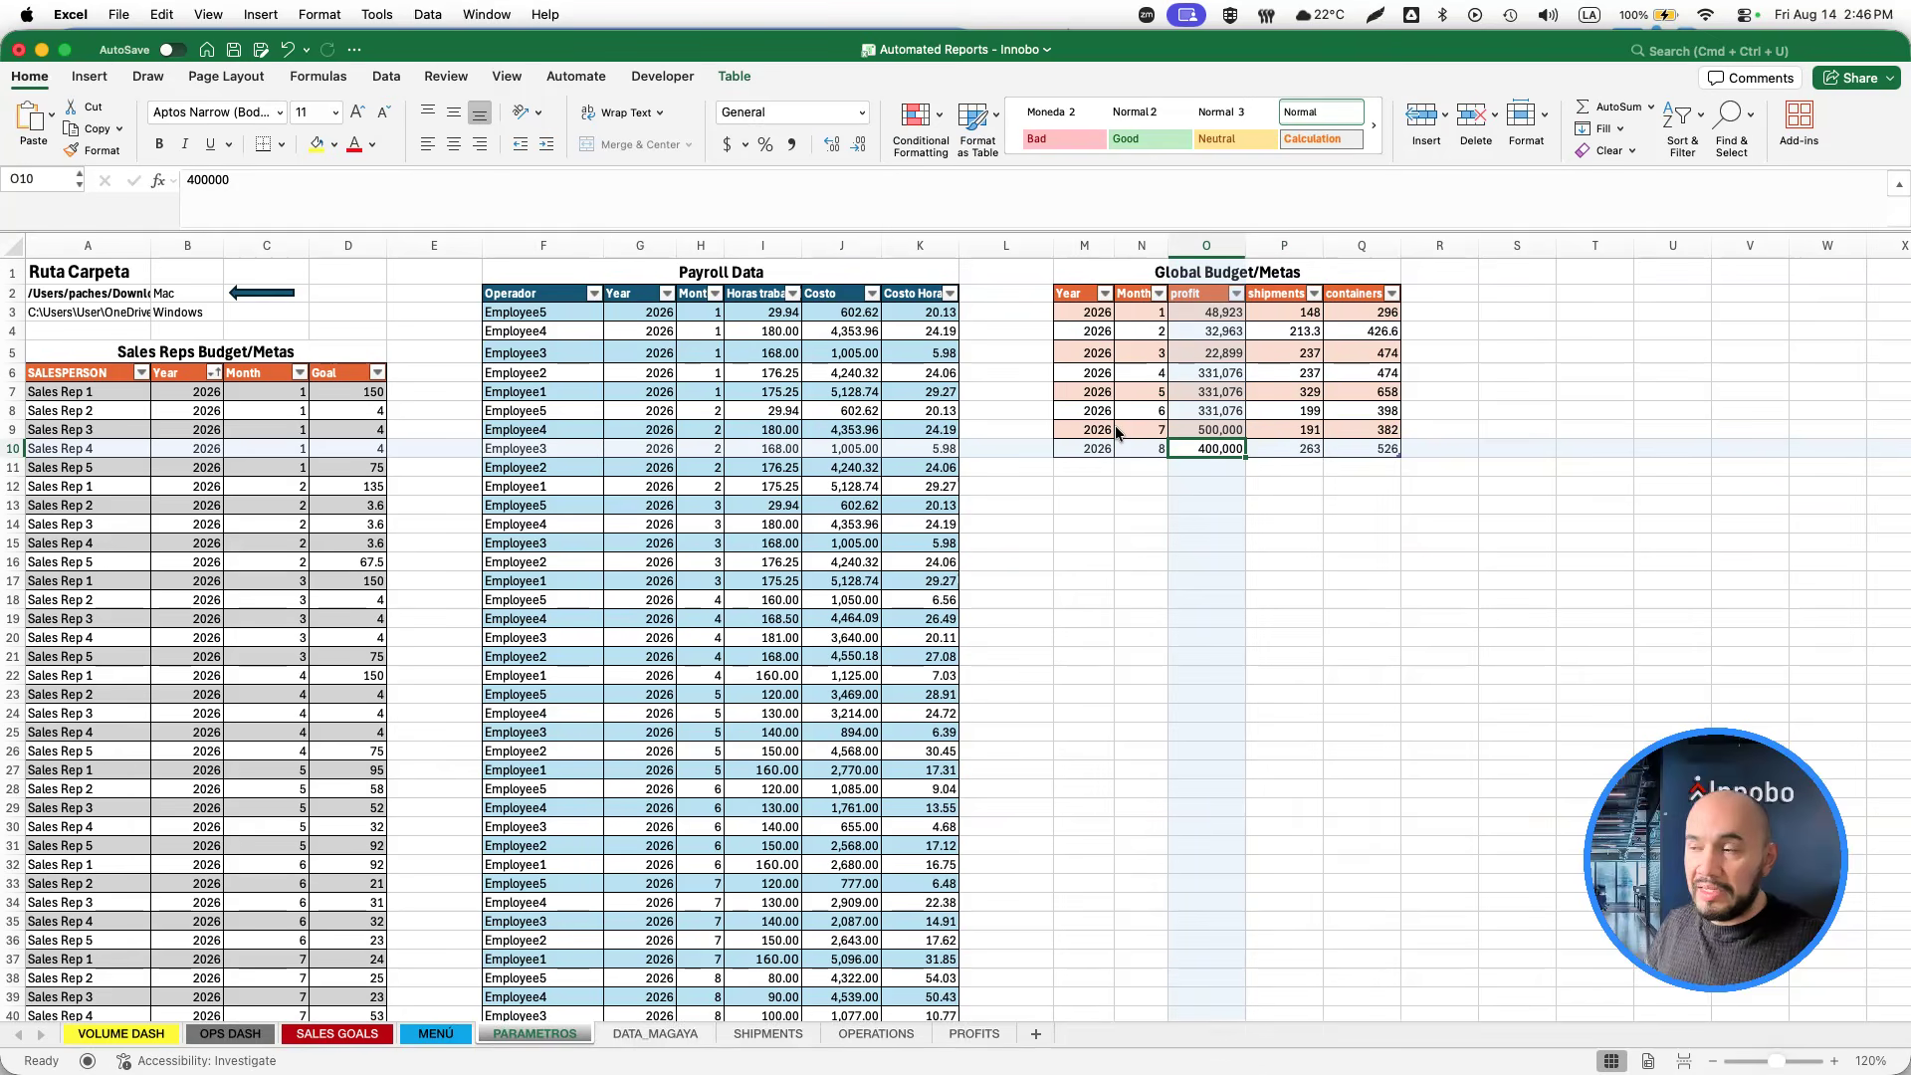
# Inspect the shipments and containers formulas in the month 8 row of the Global Budget/Metas table without changing them.
pyautogui.press('Right')
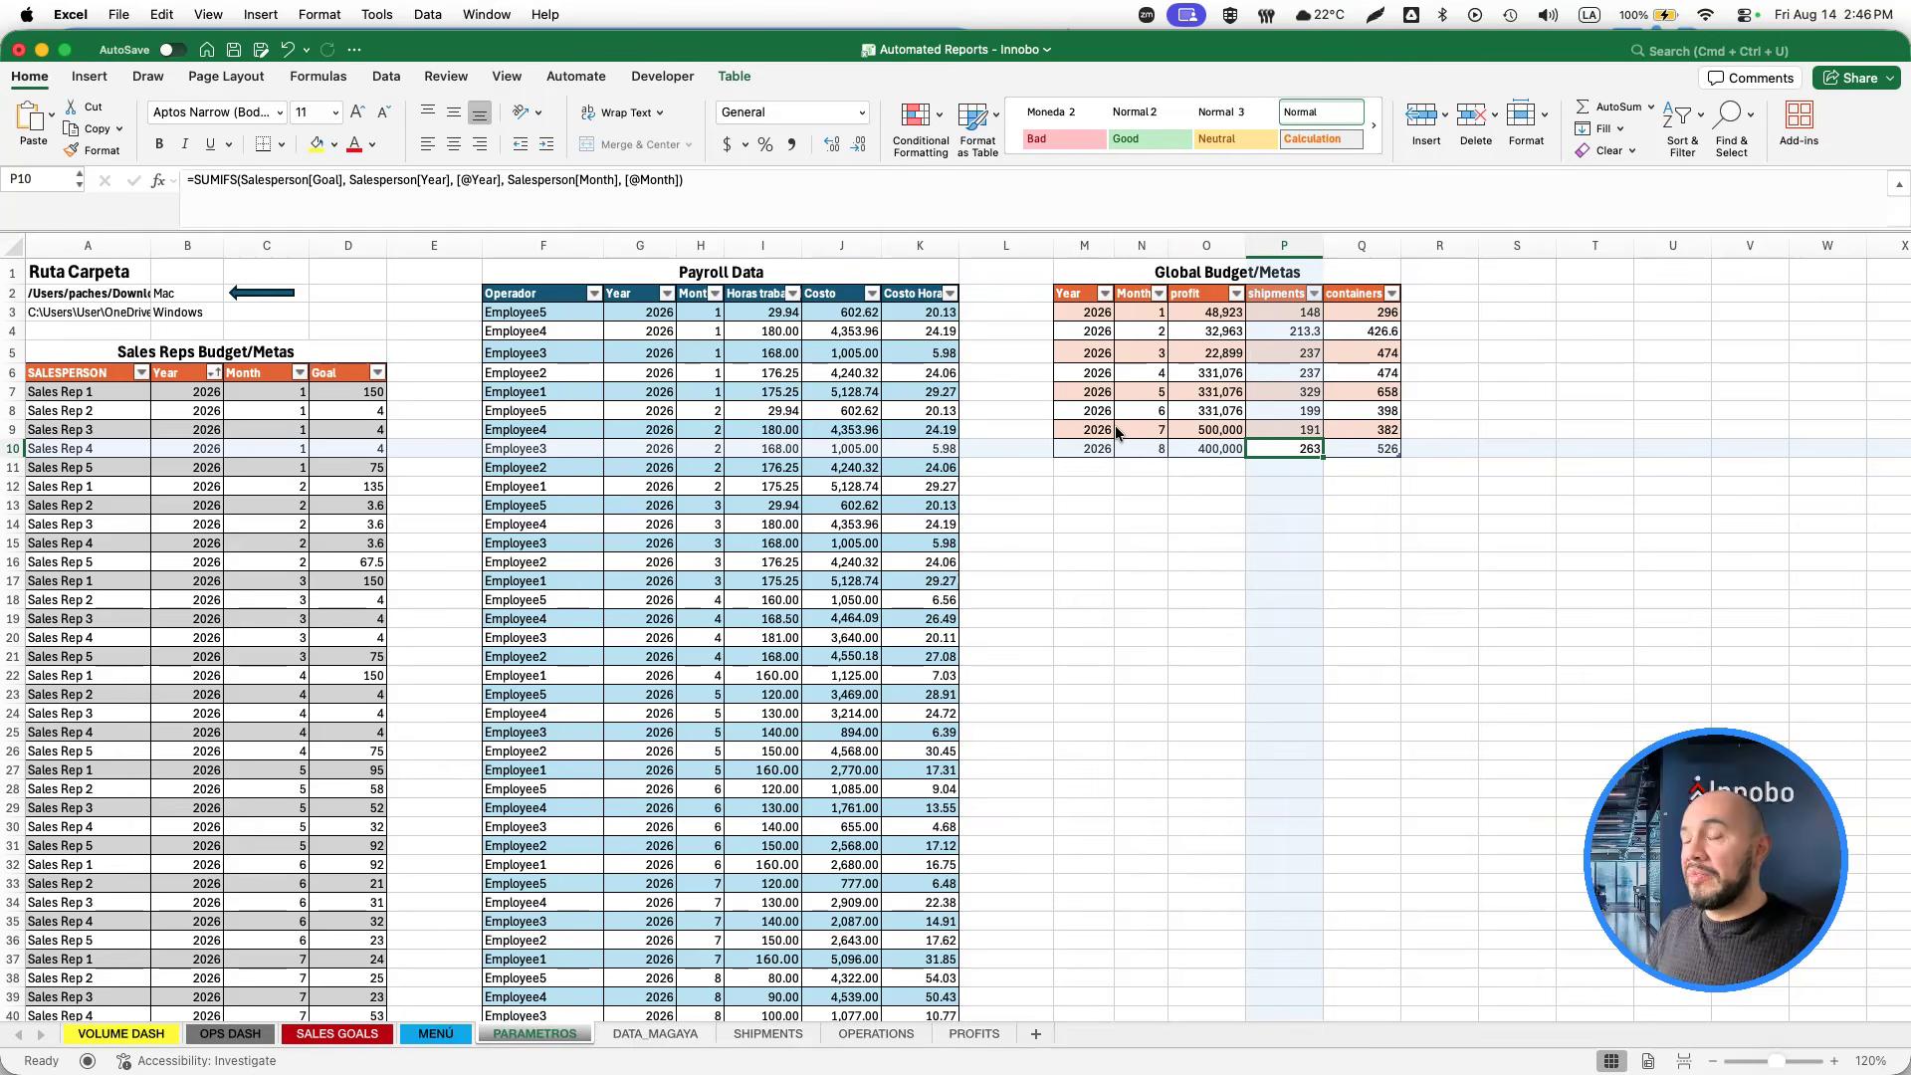
pyautogui.press('F2')
pyautogui.press('Escape')
pyautogui.press('Right')
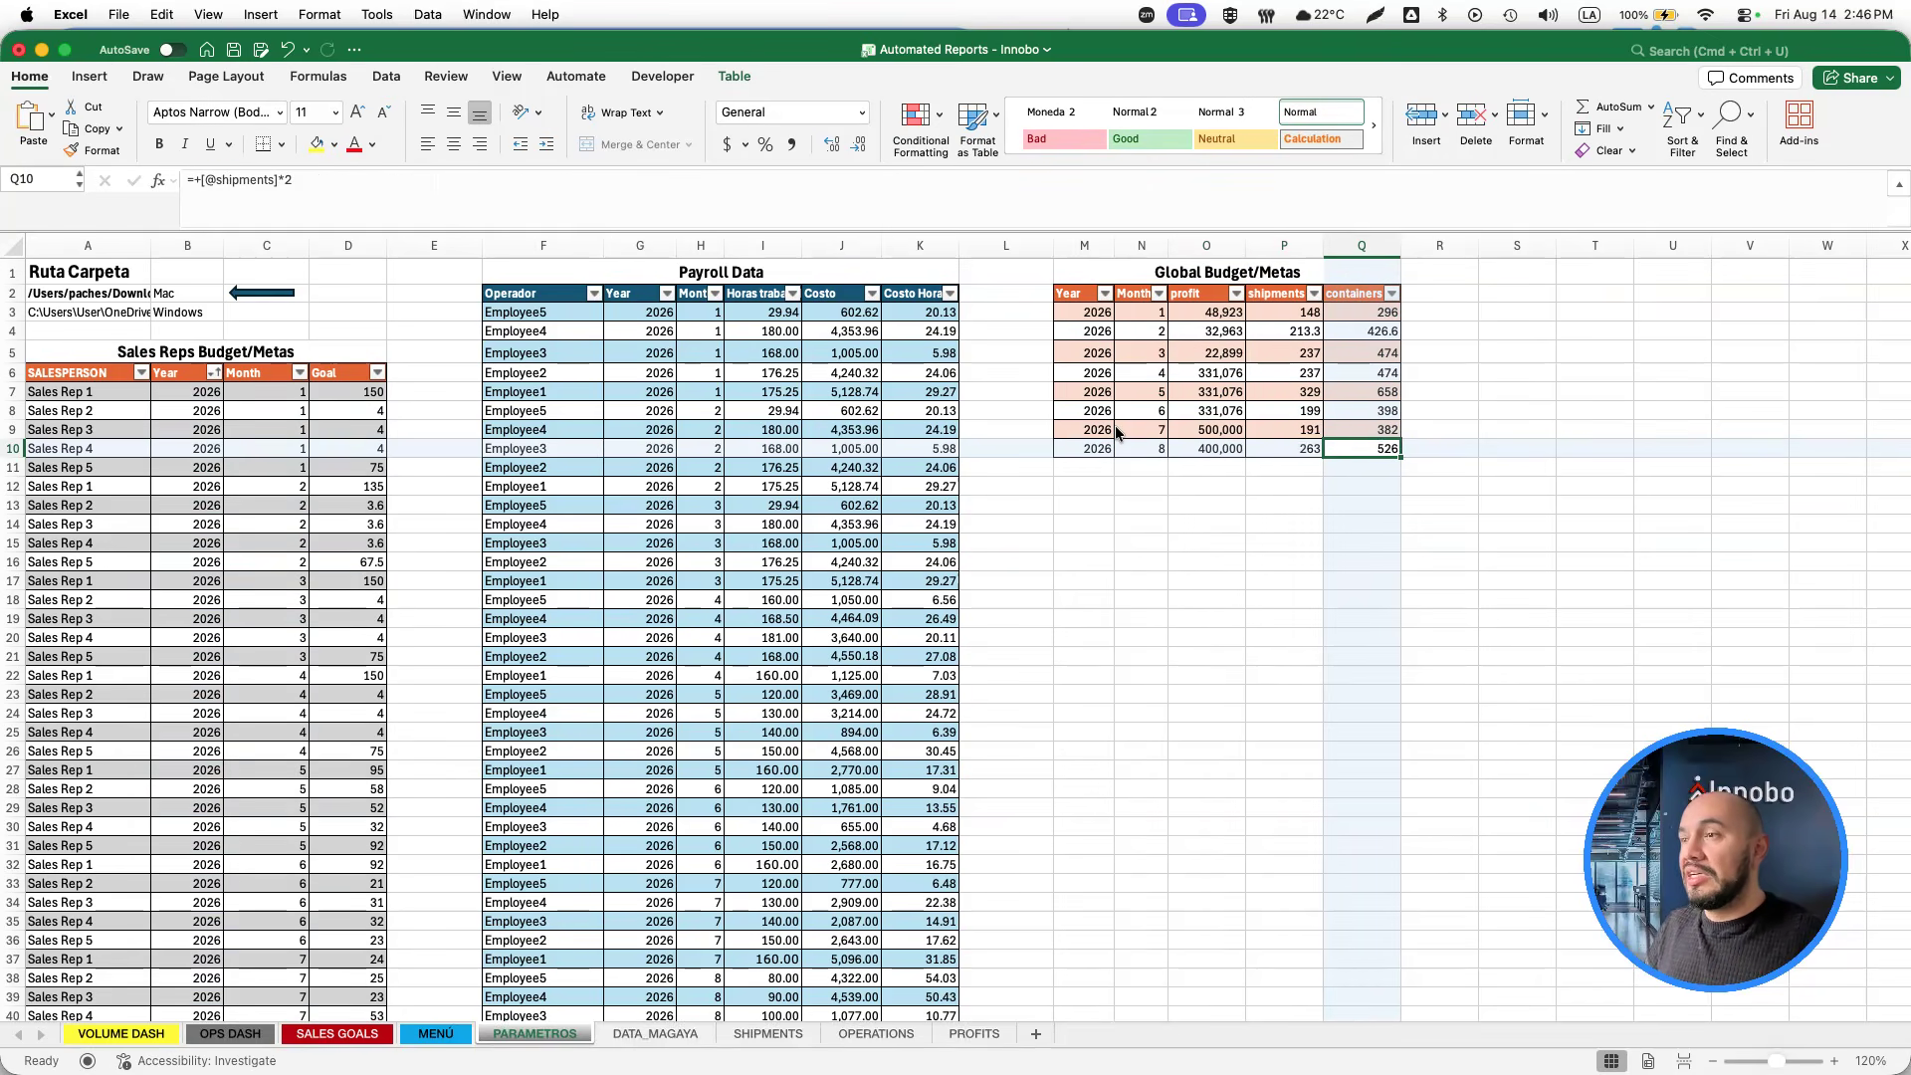
pyautogui.press('F2')
pyautogui.press('Escape')
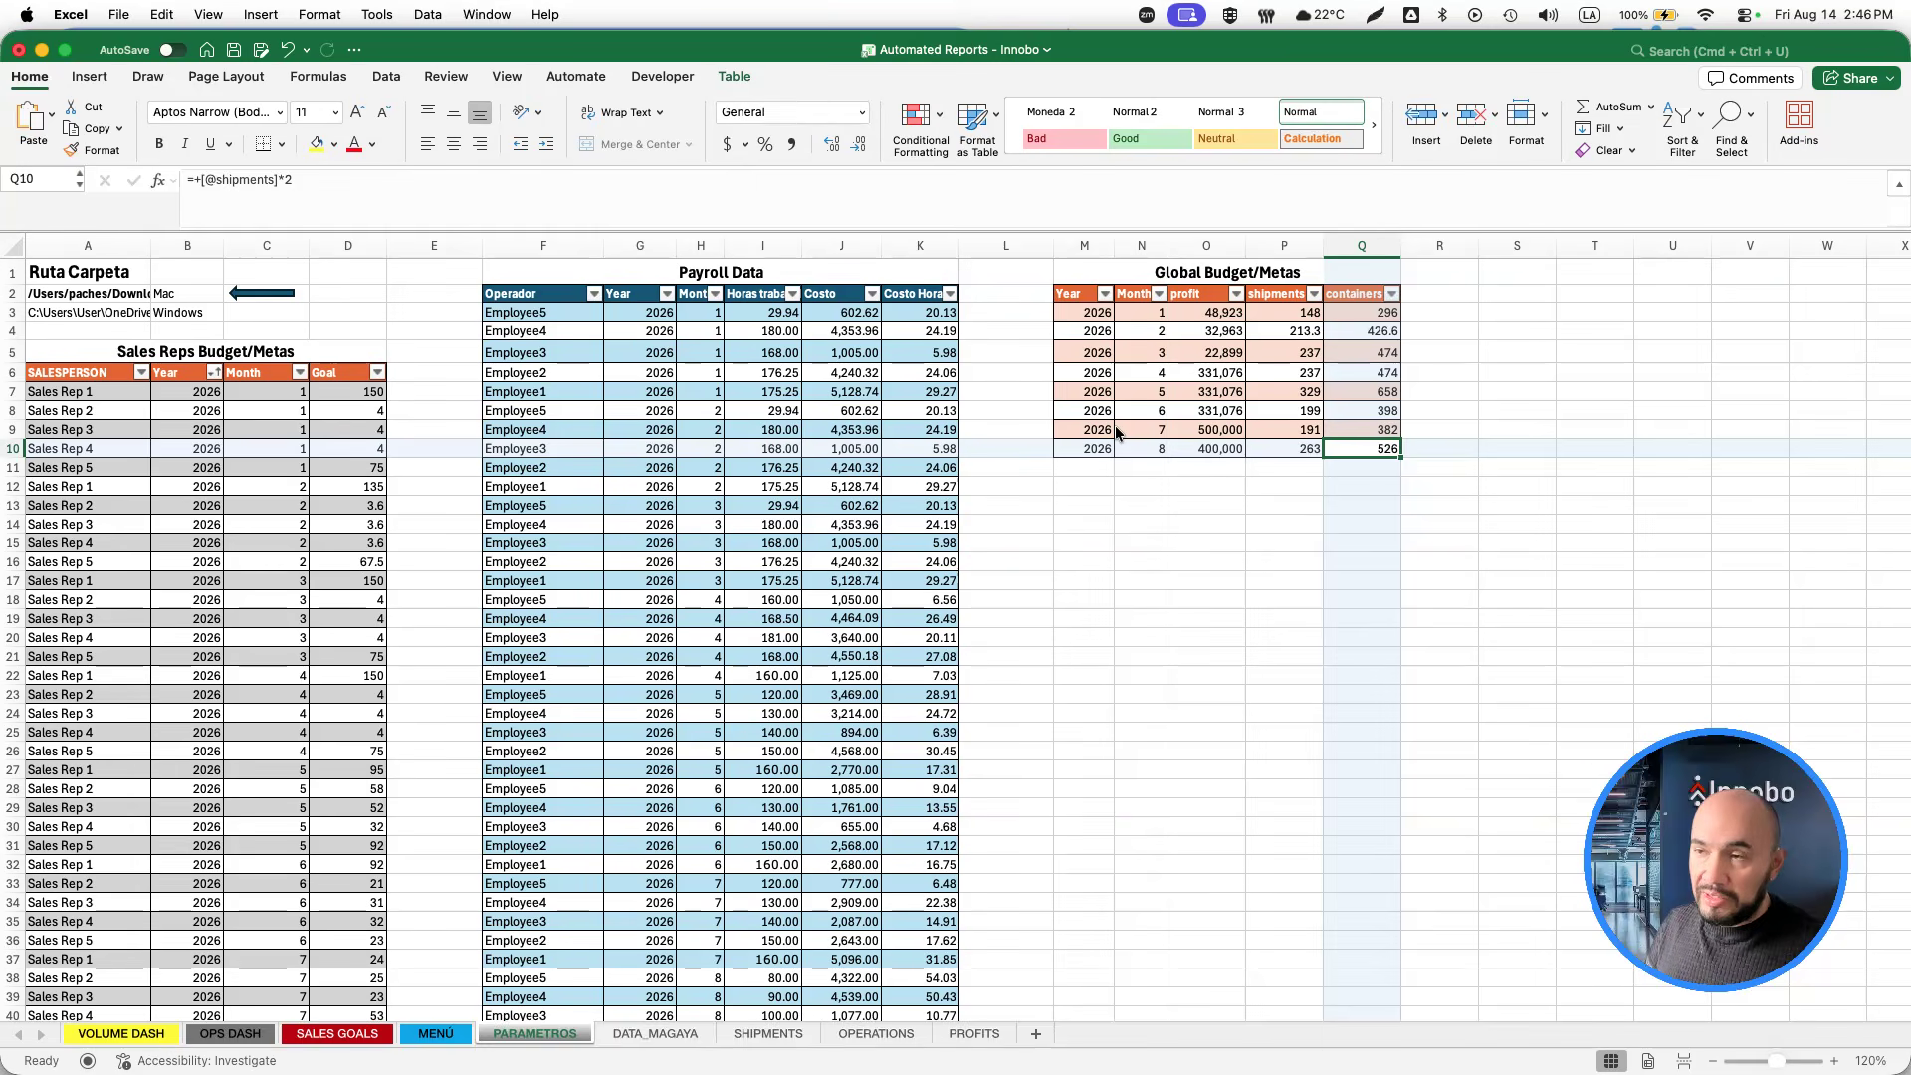
pyautogui.hotkey('ctrl', 'Left')
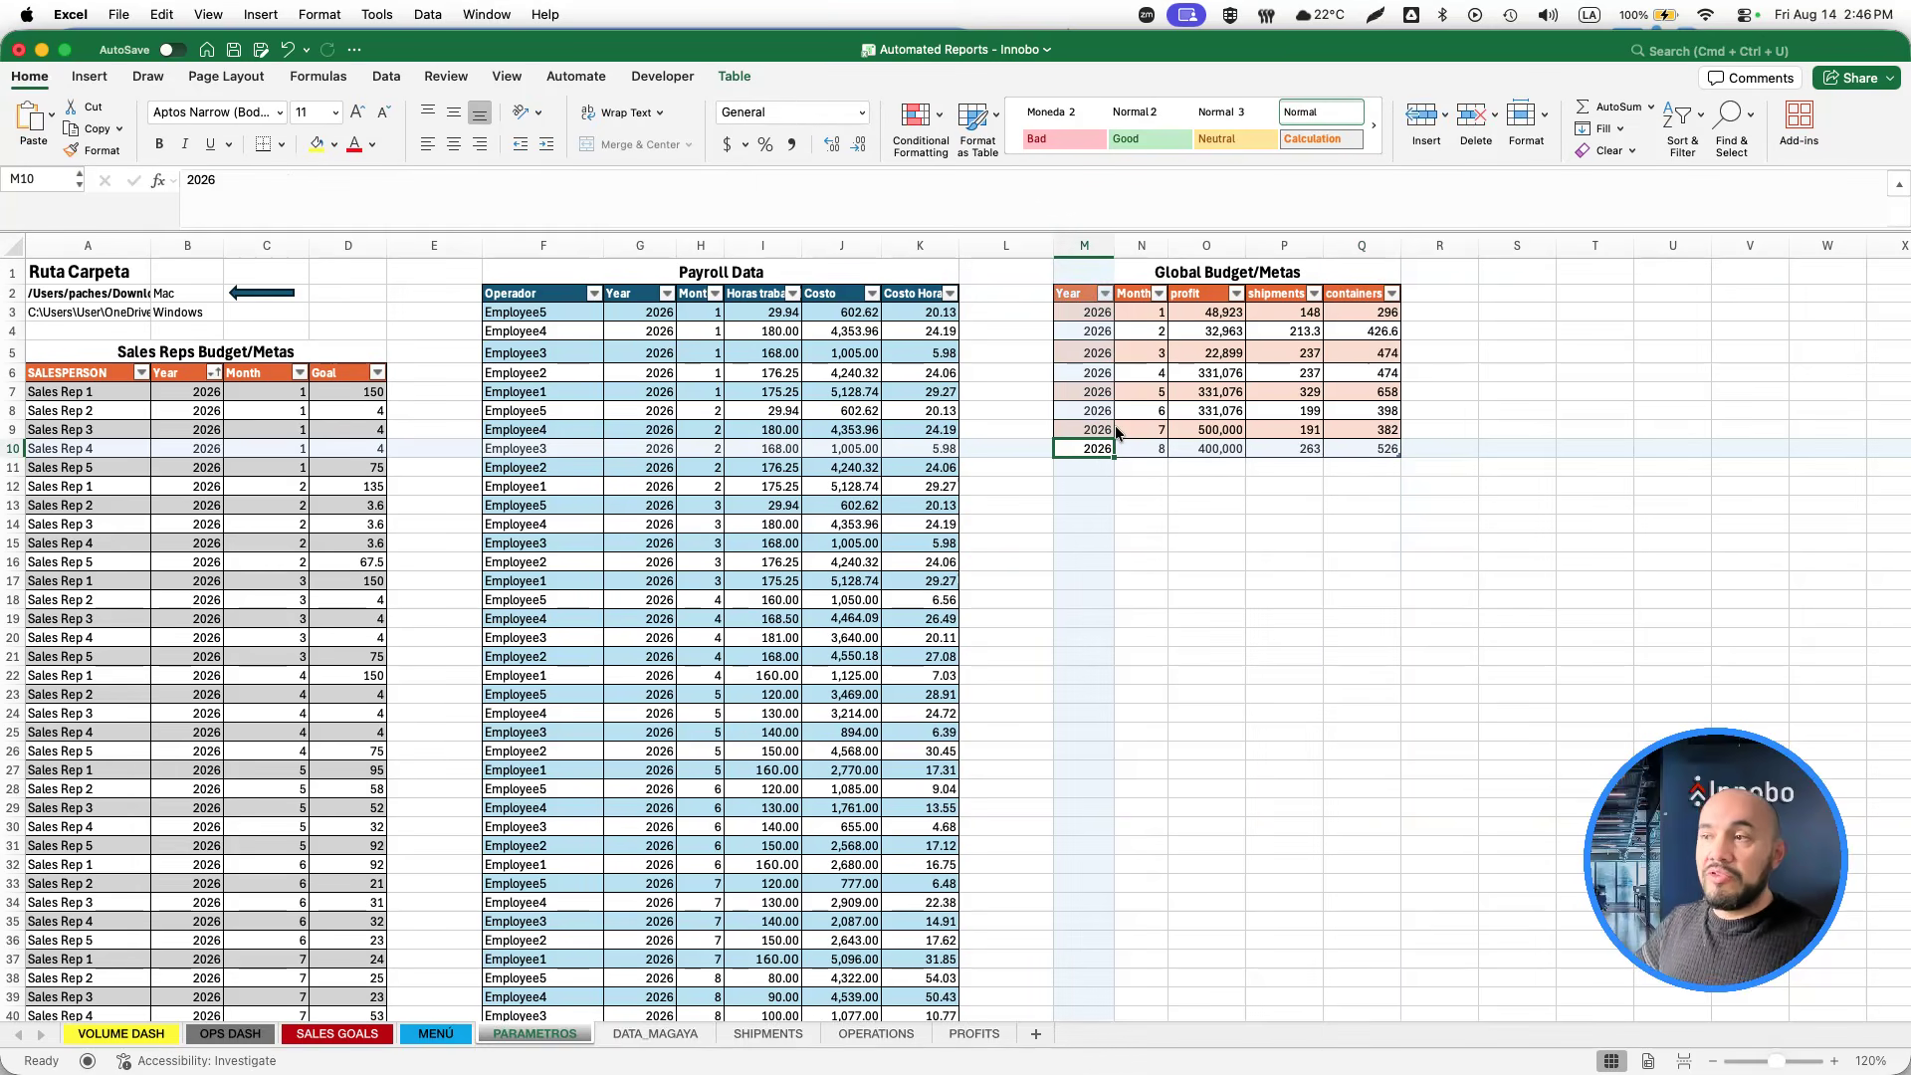
# Examine the Ruta Carpeta folder path entries above the Sales Reps Budget/Metas table.
pyautogui.hotkey('ctrl', 'Home')
pyautogui.press('Down')
pyautogui.press('Down')
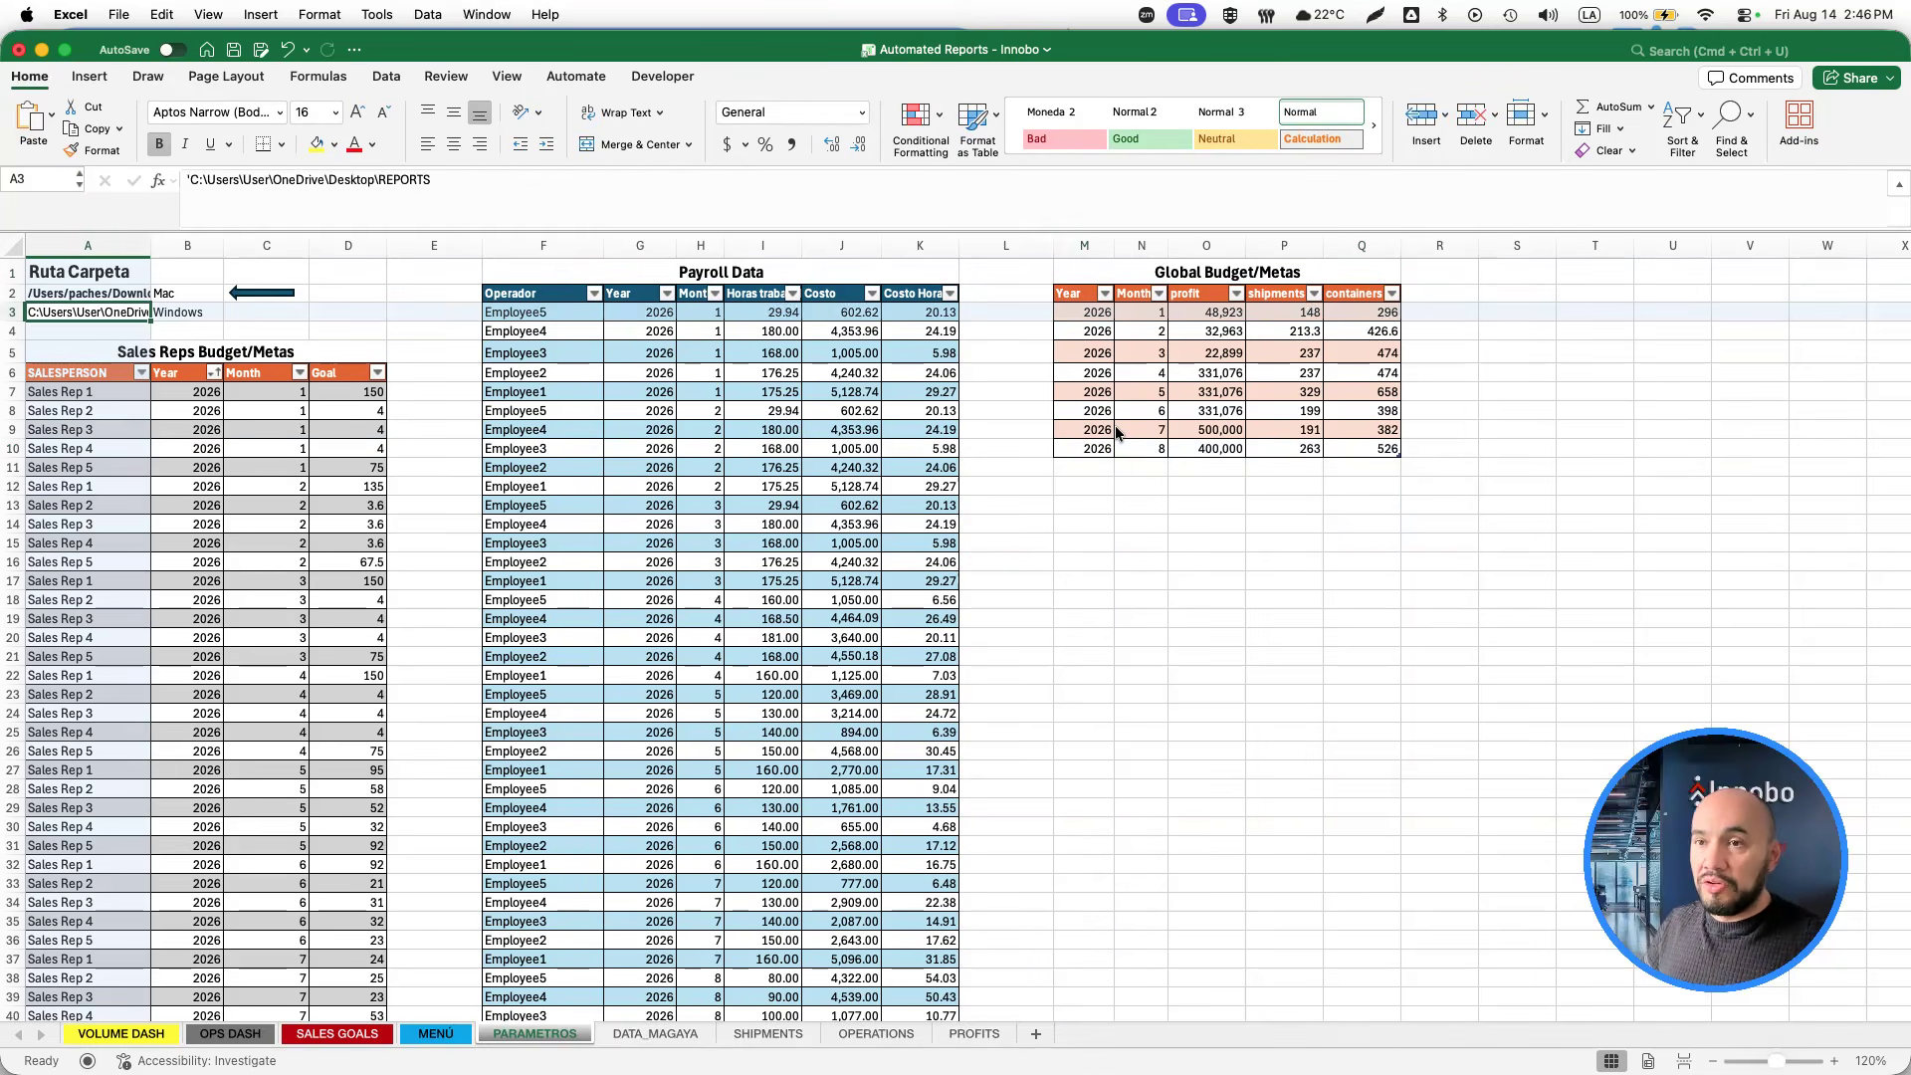
pyautogui.press('Down')
pyautogui.press('Down')
pyautogui.press('Up')
pyautogui.press('Up')
pyautogui.press('Right')
pyautogui.press('Right')
pyautogui.press('Right')
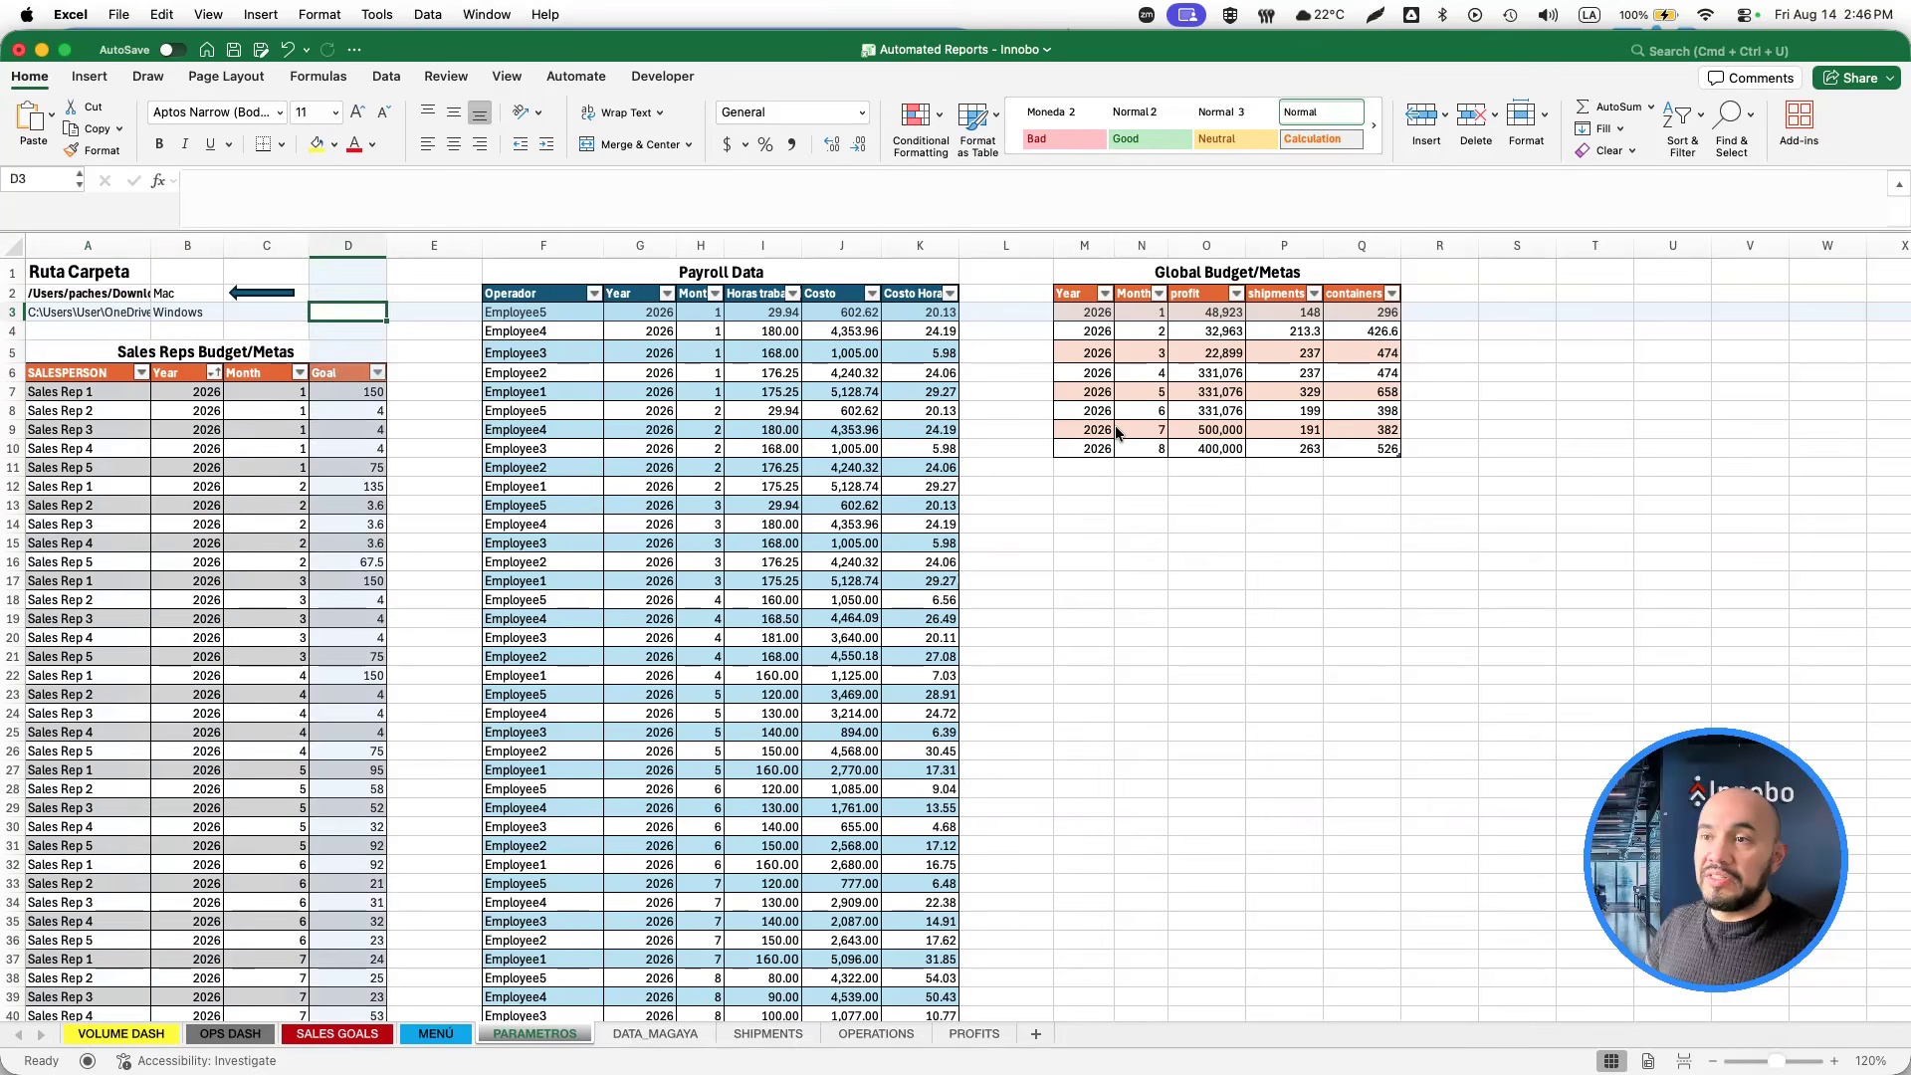
# Review the Payroll Data table down to its last month 8 row, and return to the Mac folder path under Ruta Carpeta.
pyautogui.press('Right')
pyautogui.press('Right')
pyautogui.press('super+Down')
pyautogui.press('Right')
pyautogui.press('super+Up')
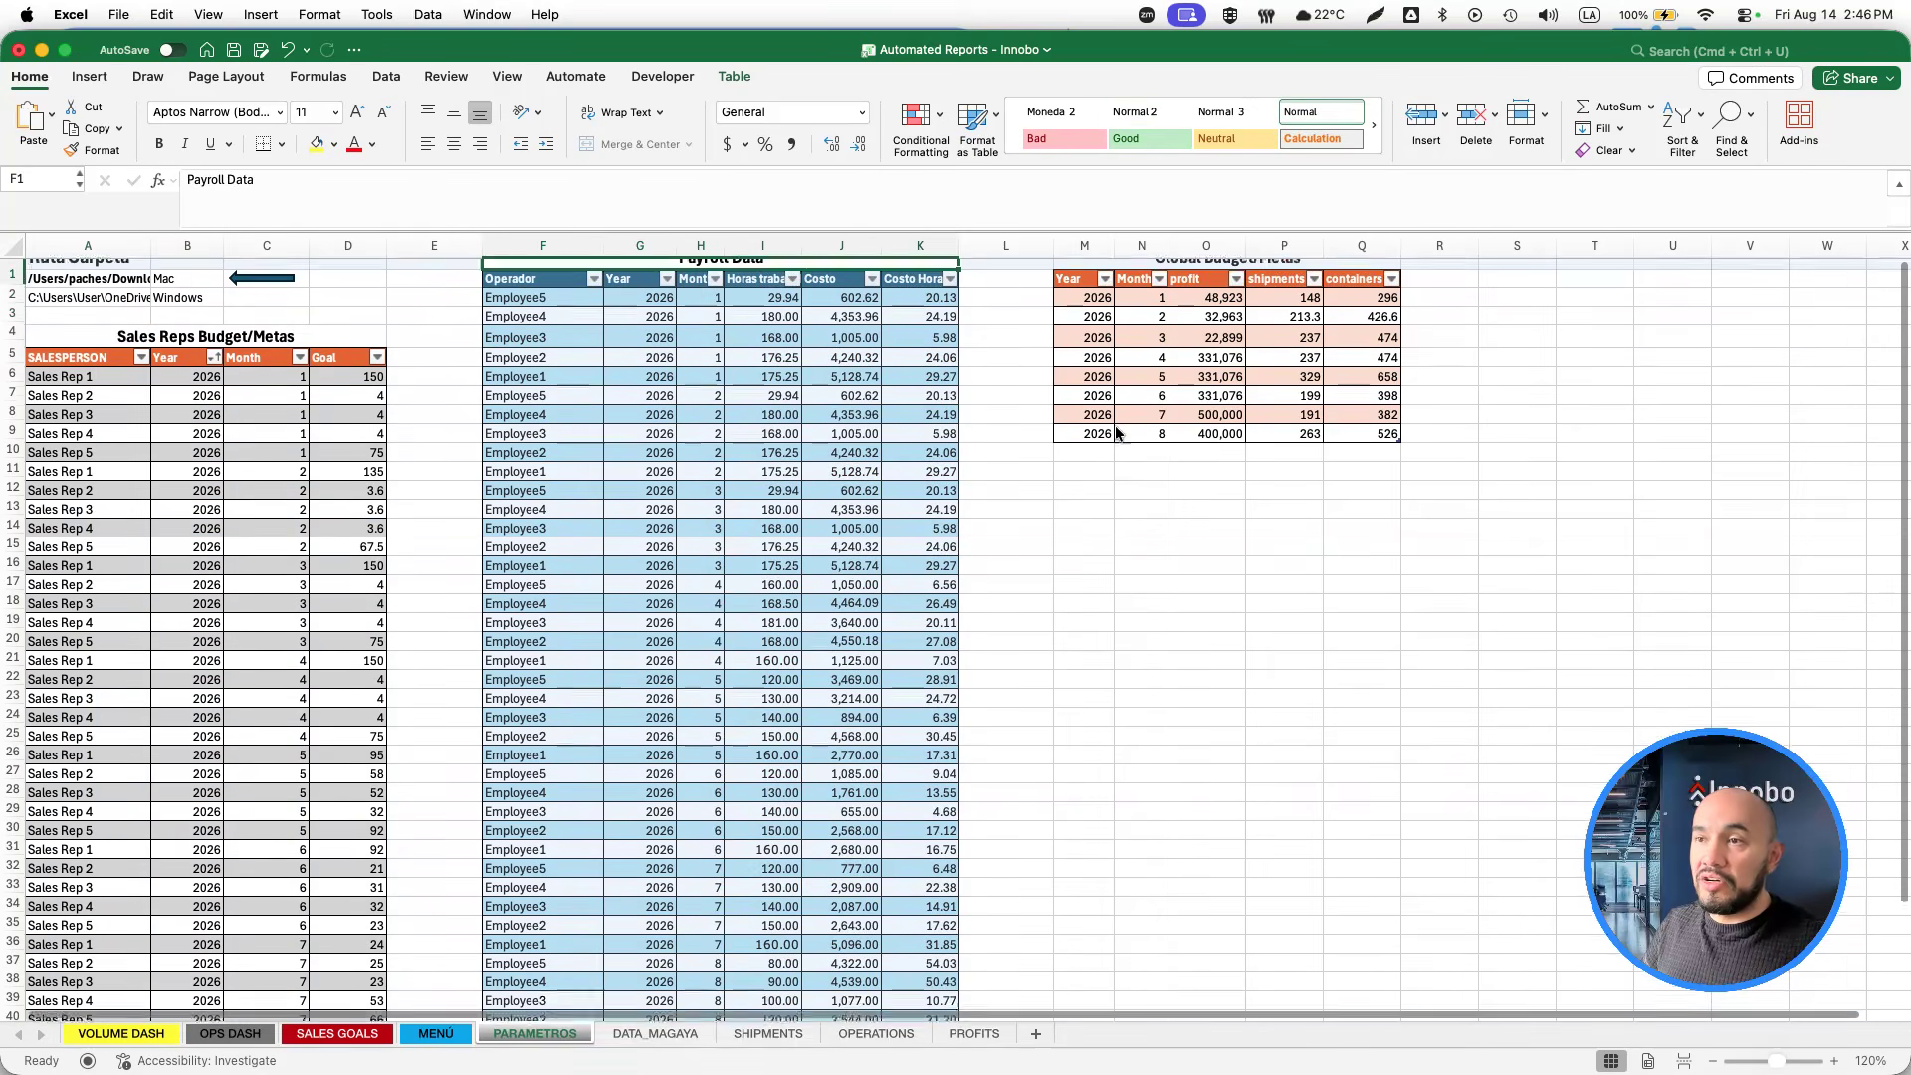
pyautogui.press('Down')
pyautogui.press('Down')
pyautogui.press('super+Down')
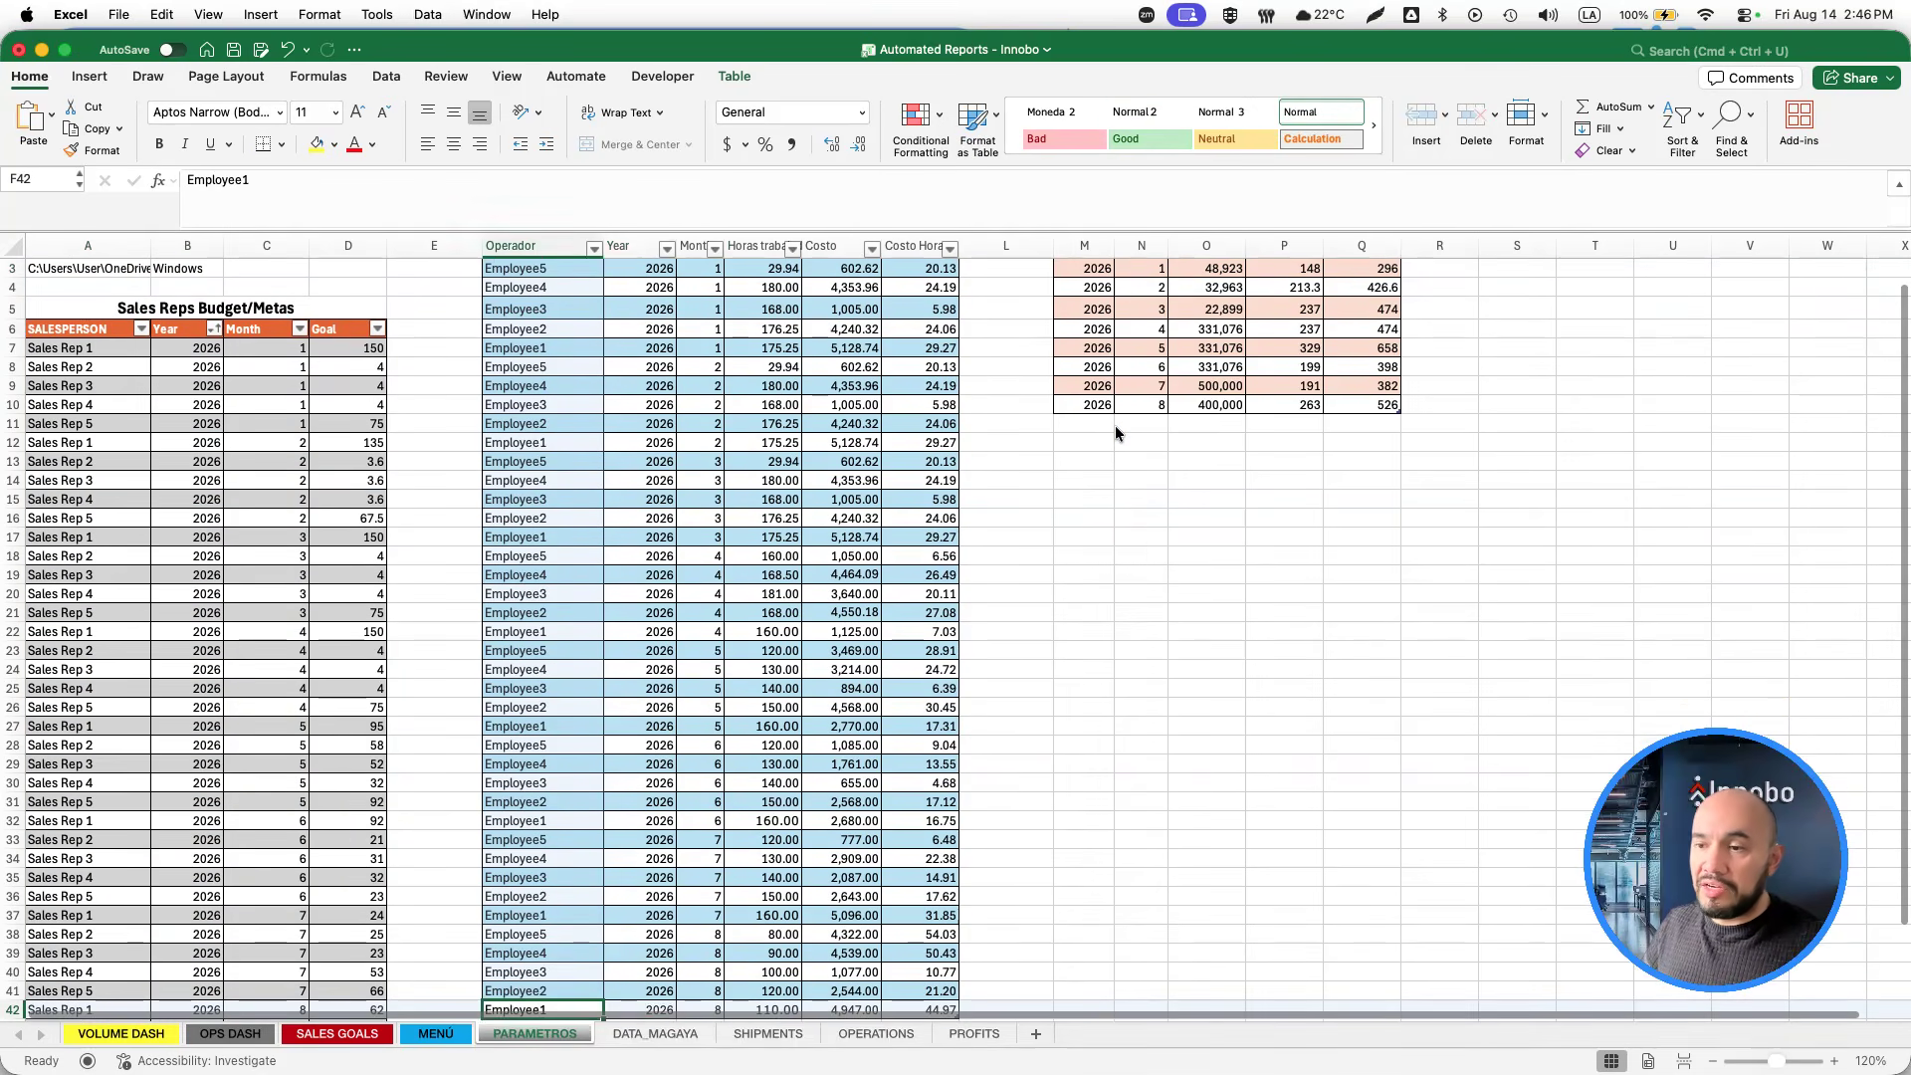
pyautogui.press('Right')
pyautogui.press('Right')
pyautogui.press('Right')
pyautogui.press('Right')
pyautogui.hotkey('ctrl', 'Home')
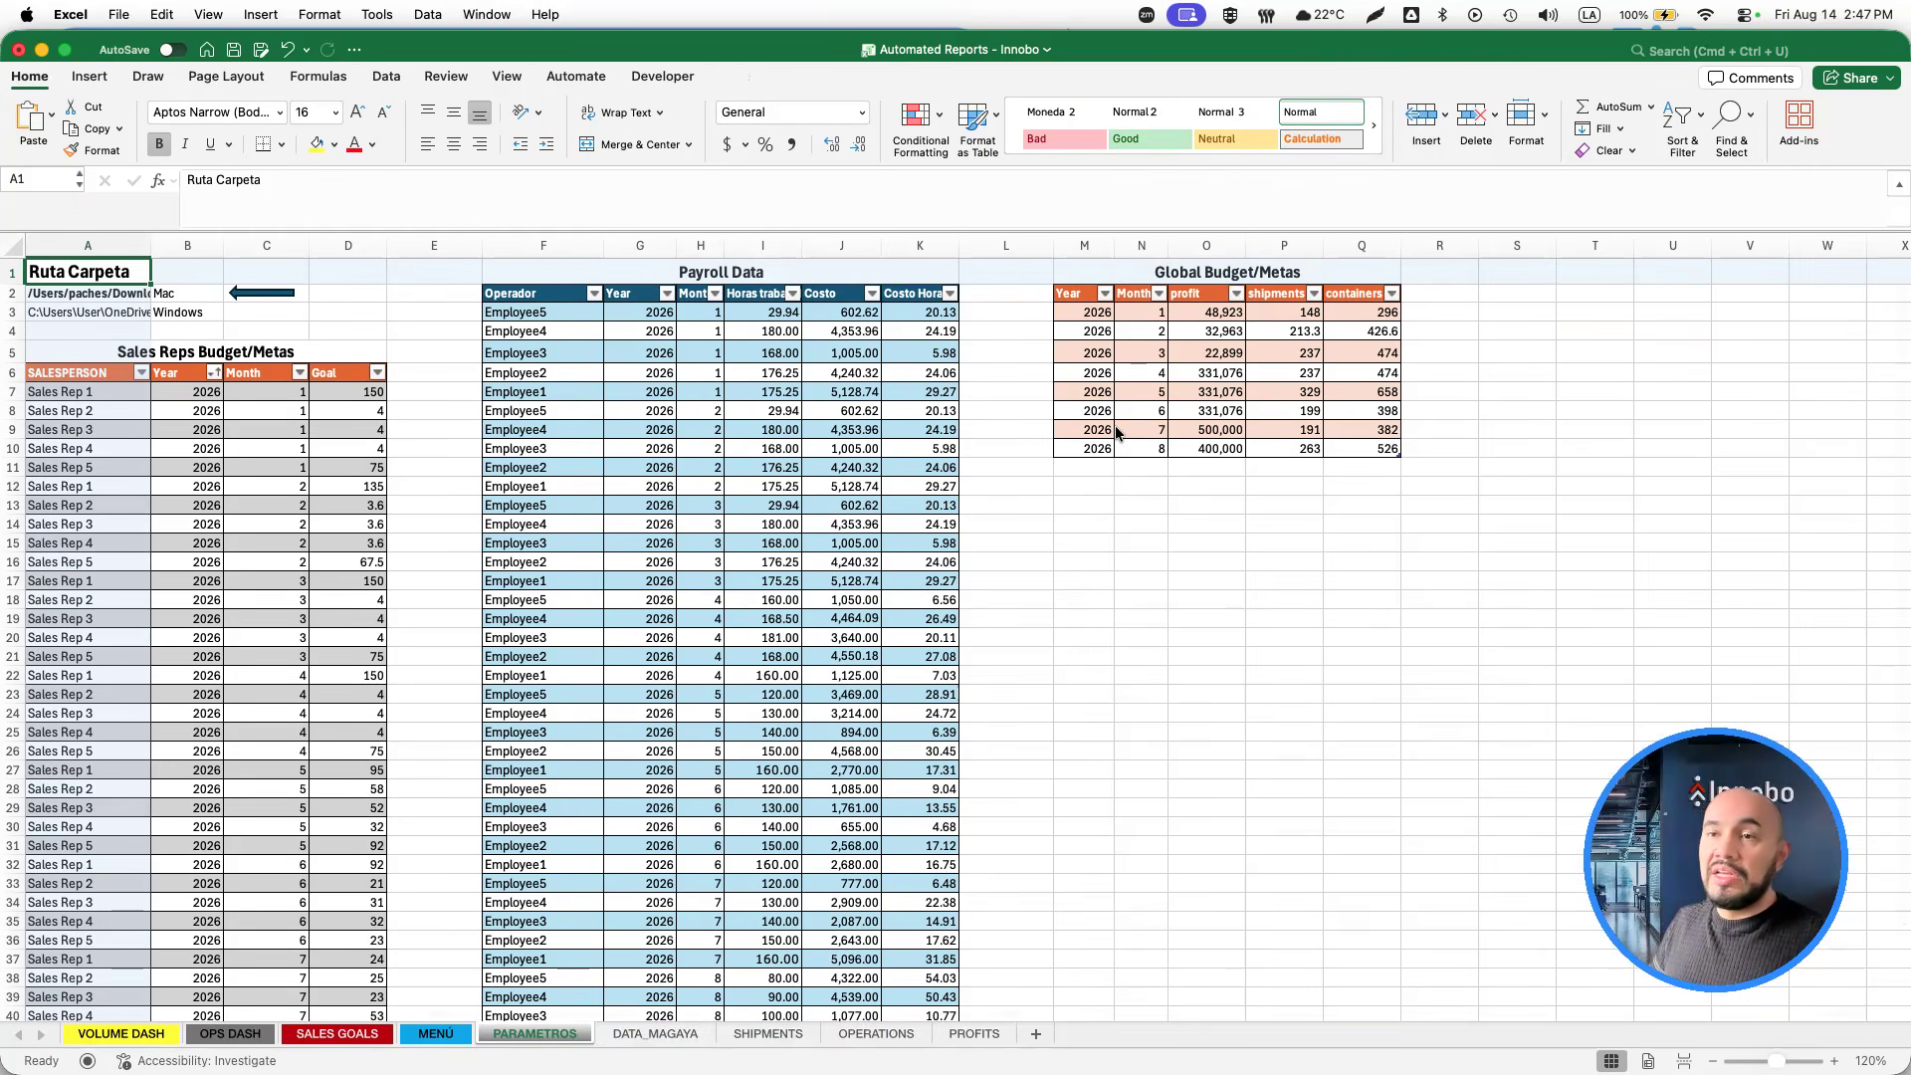
pyautogui.press('Down')
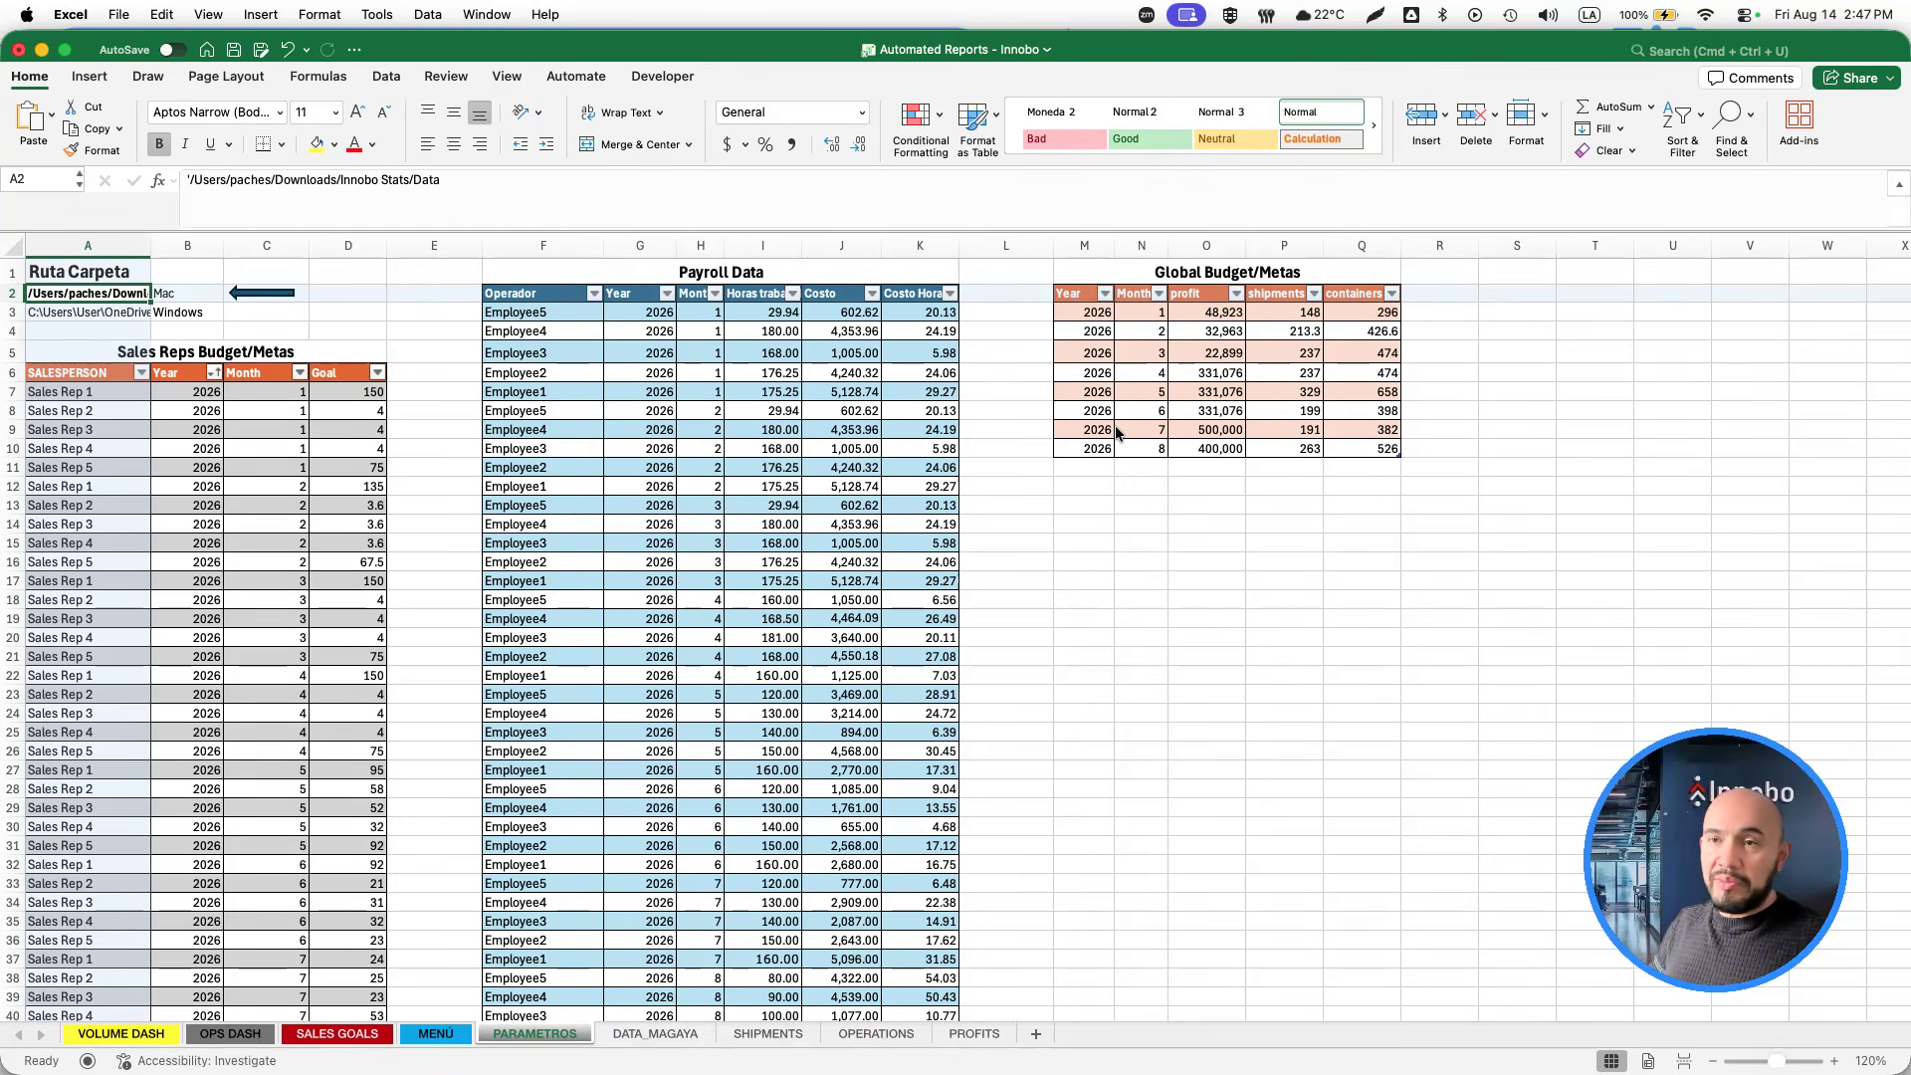
# Inspect the full Mac folder path under Ruta Carpeta without changing it.
pyautogui.press('F2')
pyautogui.press('super+a')
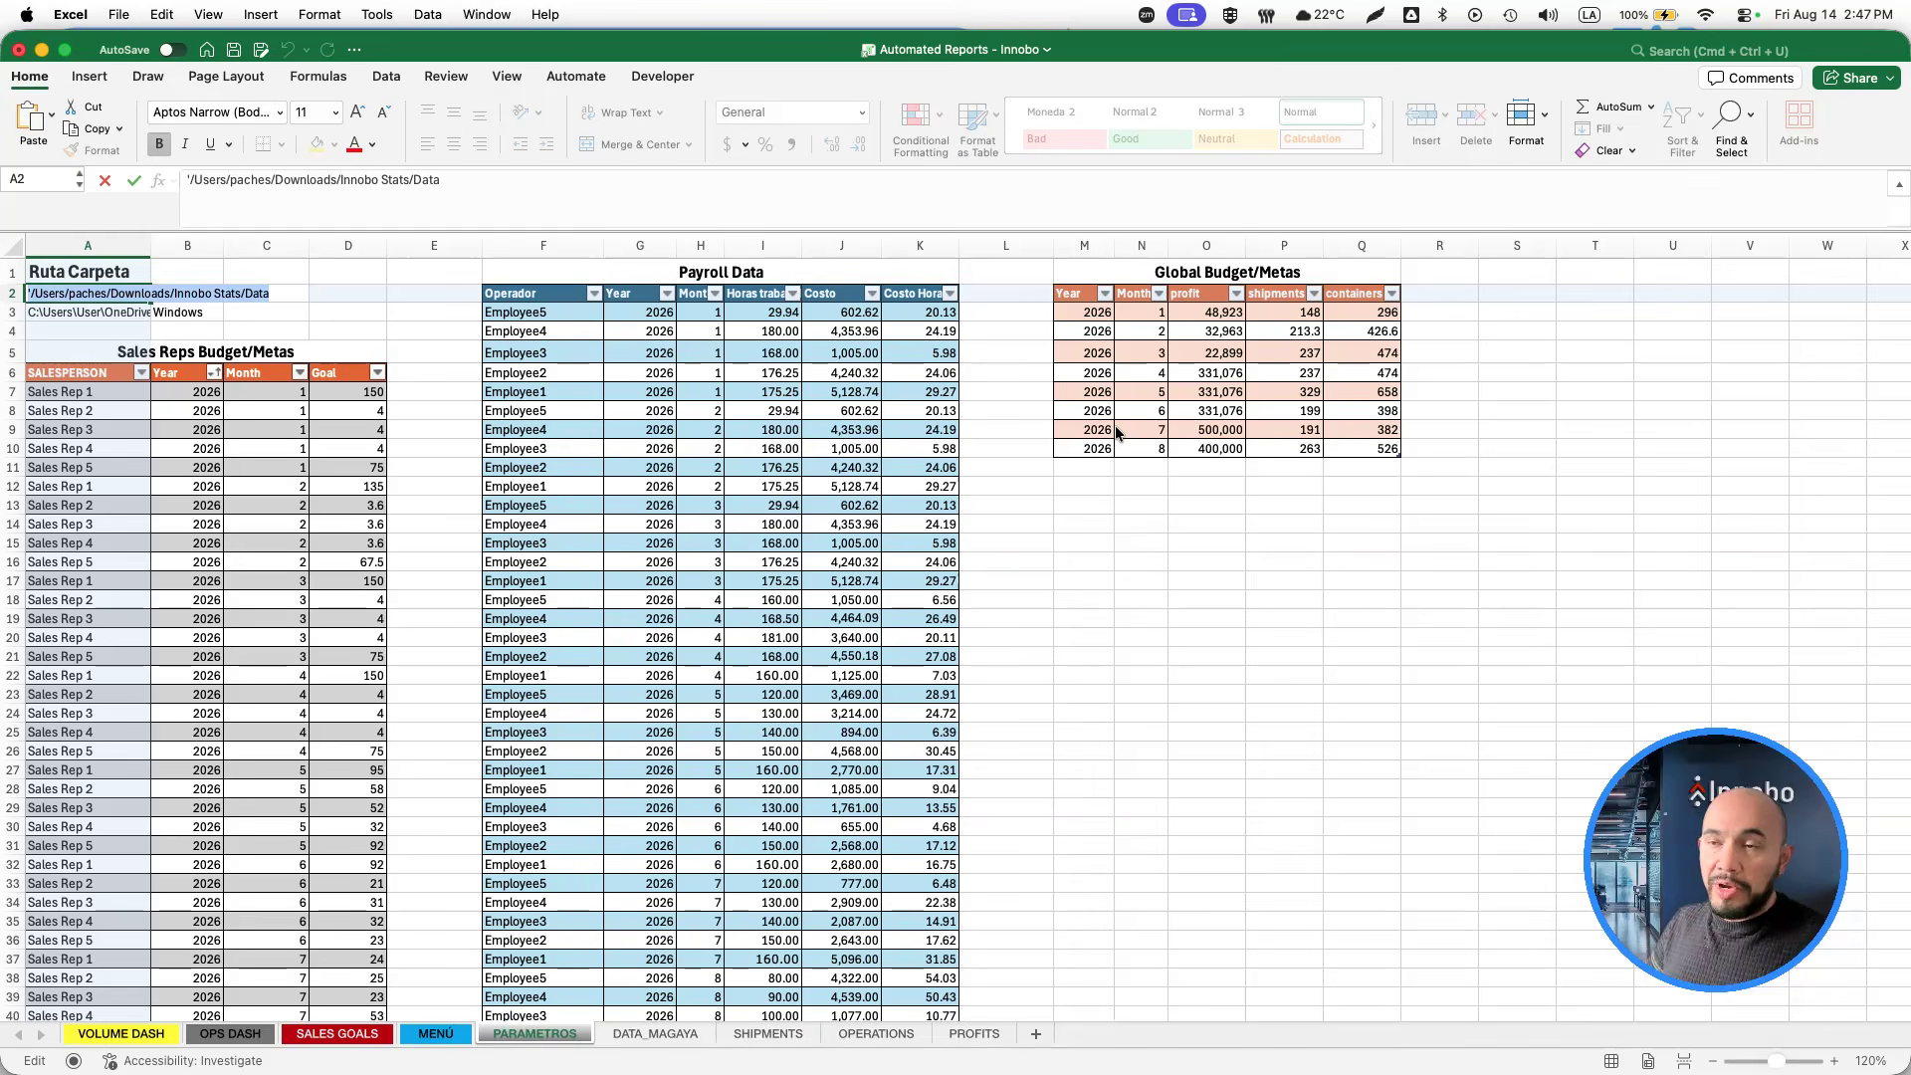
pyautogui.press('Escape')
pyautogui.press('F2')
pyautogui.press('Escape')
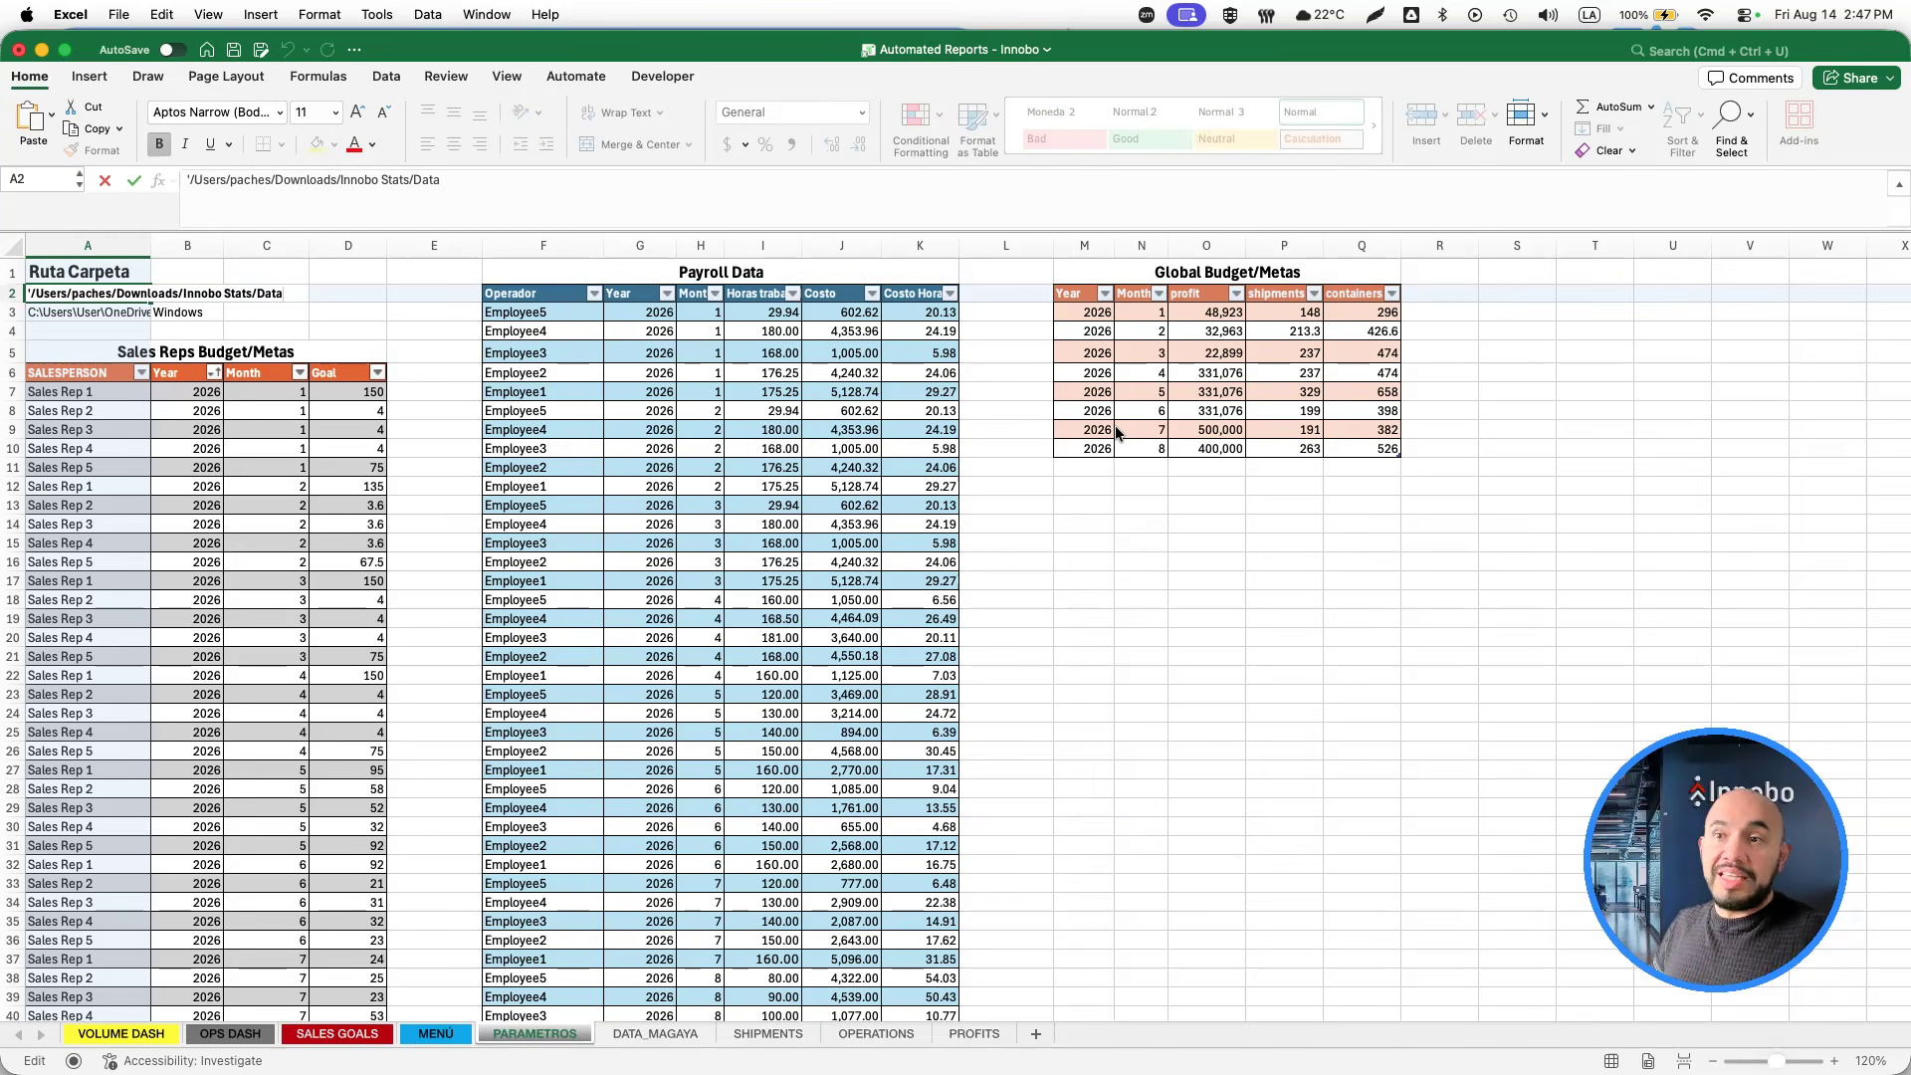
pyautogui.press('F2')
pyautogui.press('super+a')
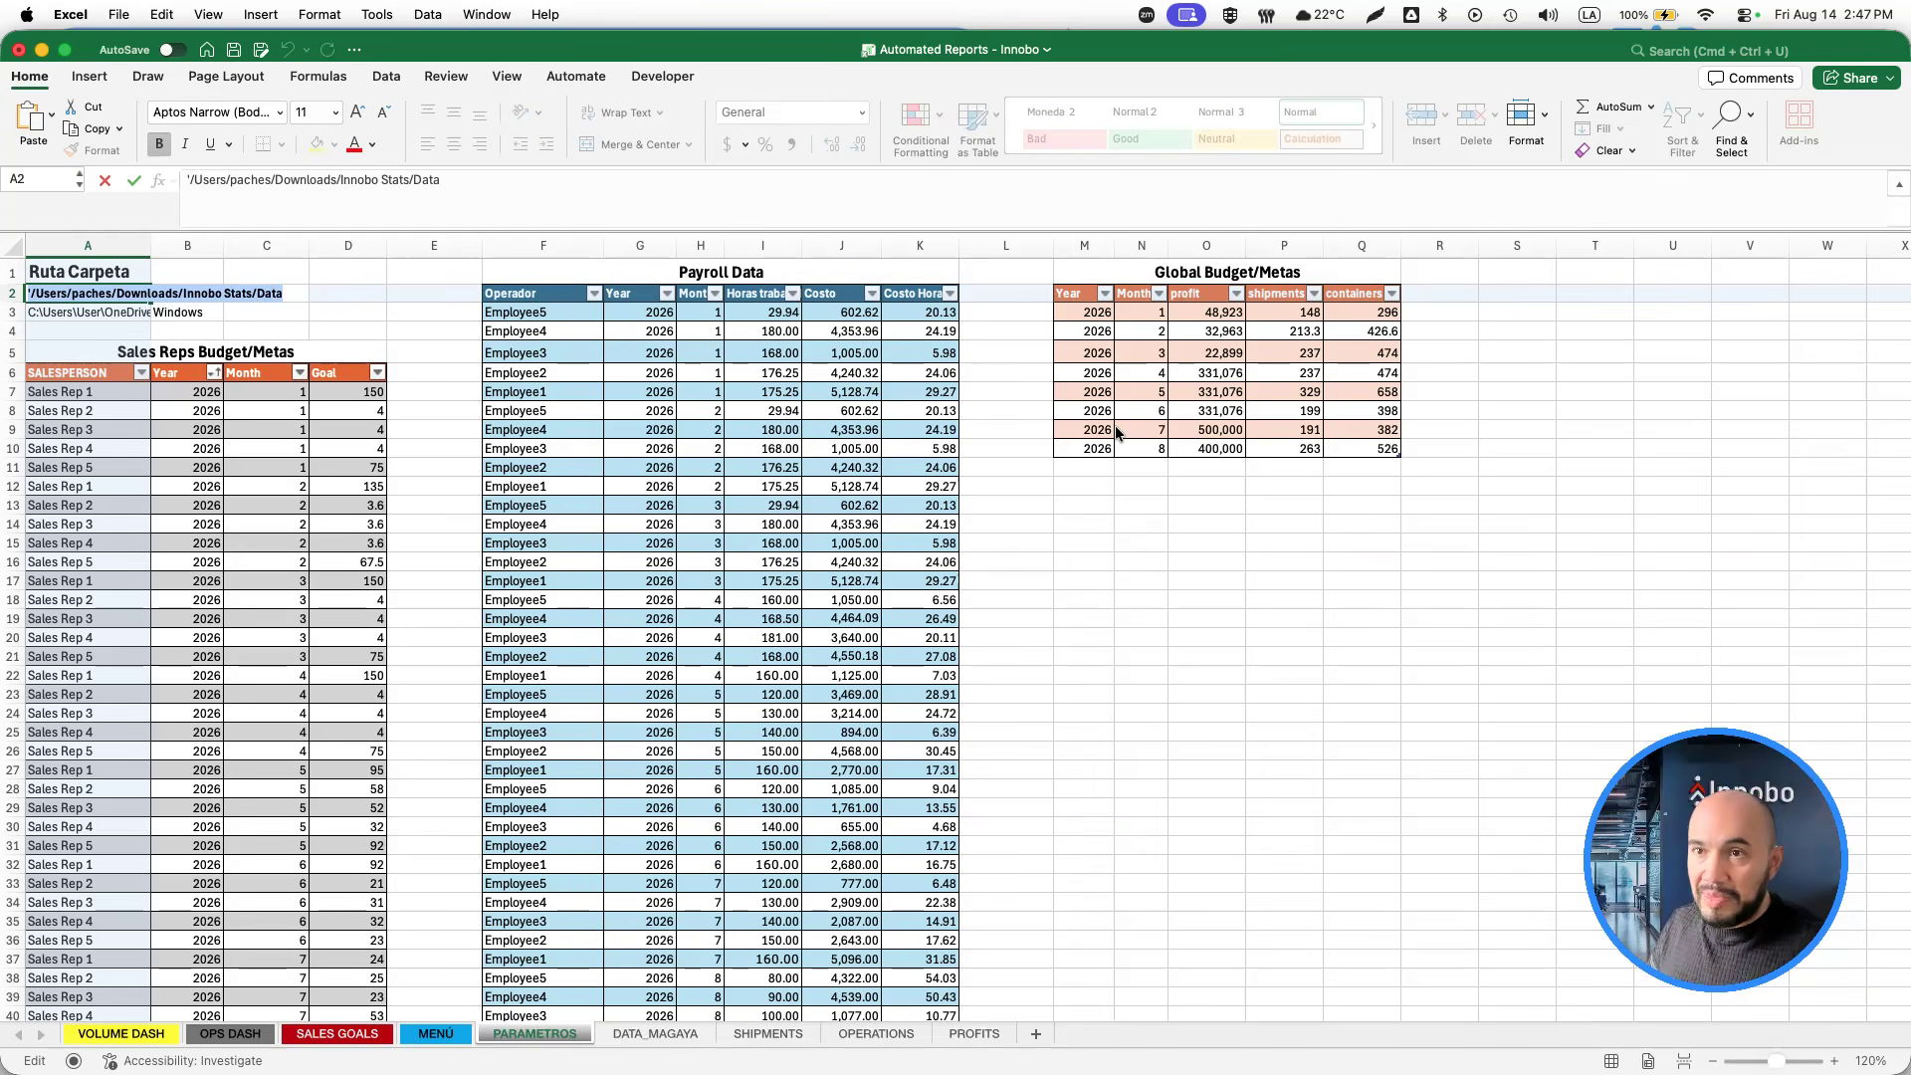
pyautogui.press('Right')
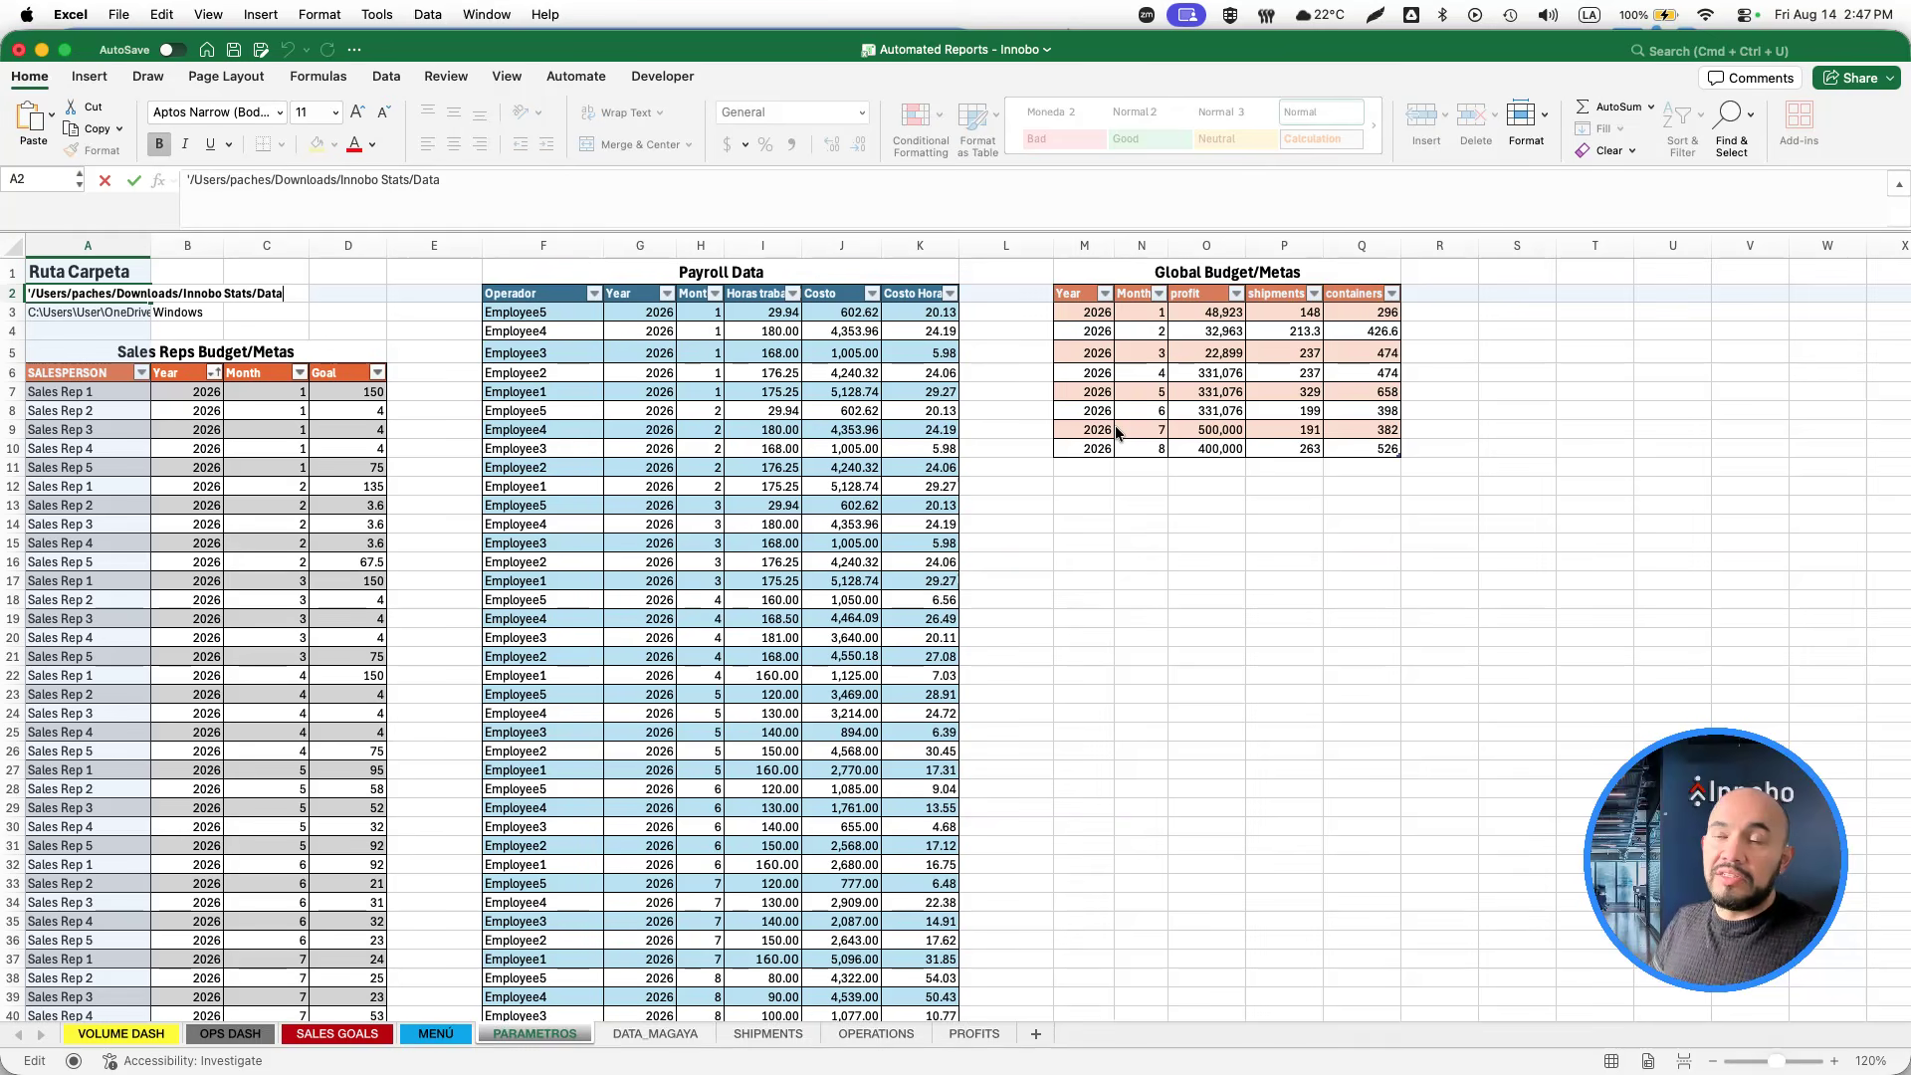
# Inspect the Windows folder path under Ruta Carpeta, and return to the Mac path cell.
pyautogui.press('Return')
pyautogui.press('F2')
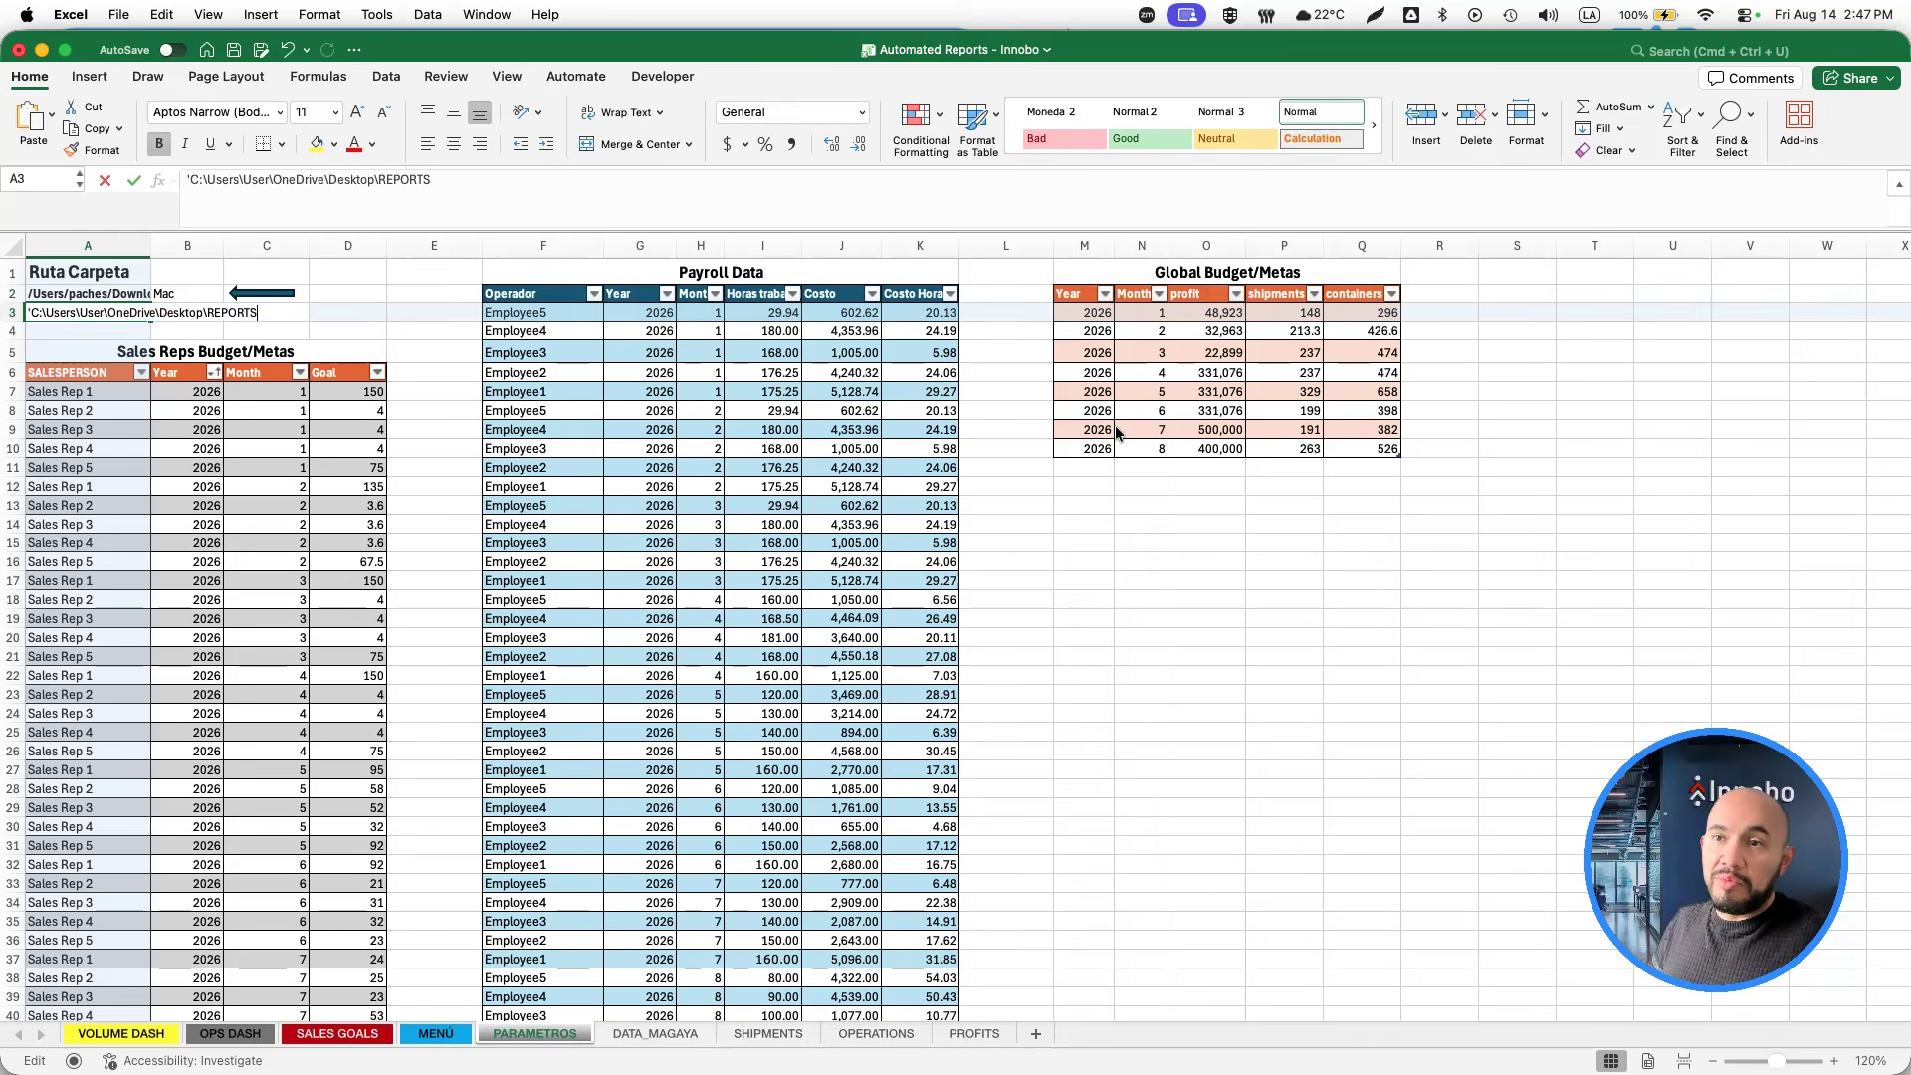
pyautogui.press('super+a')
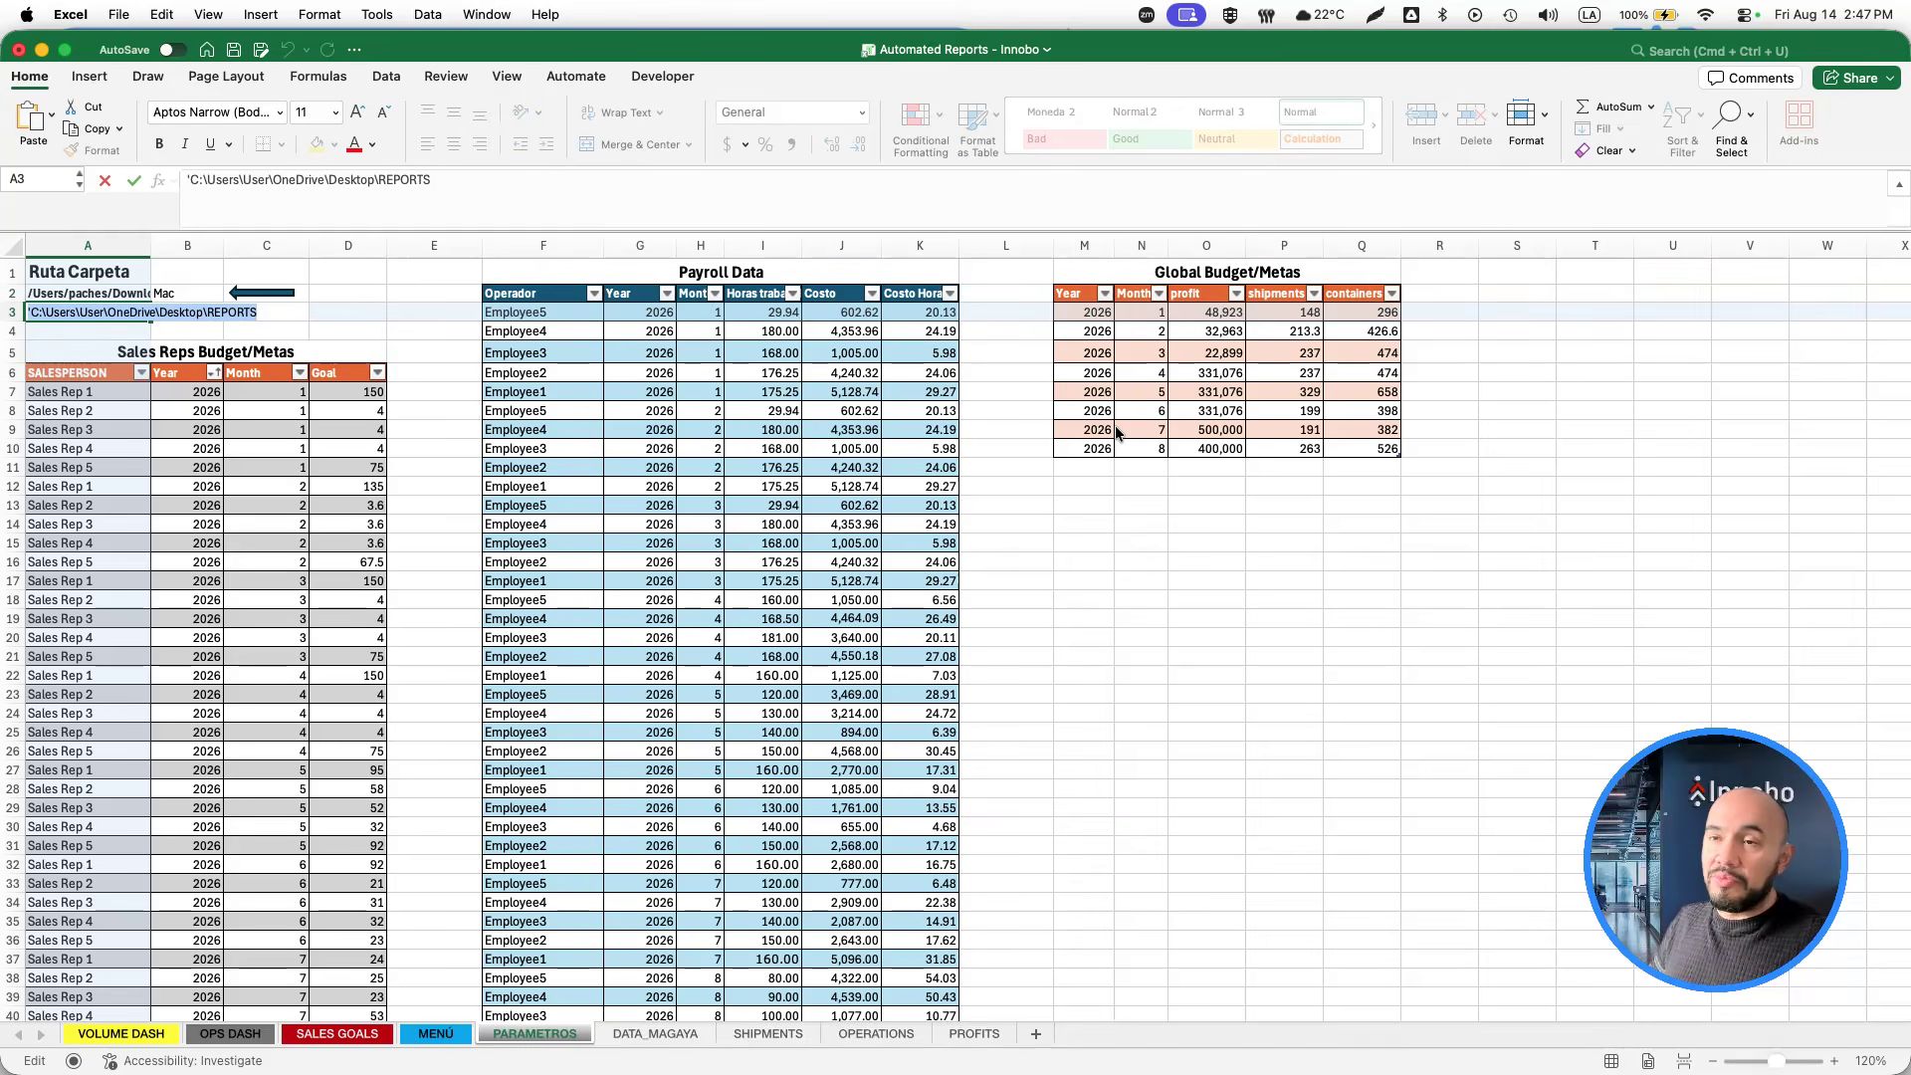
pyautogui.hotkey('shift', 'Return')
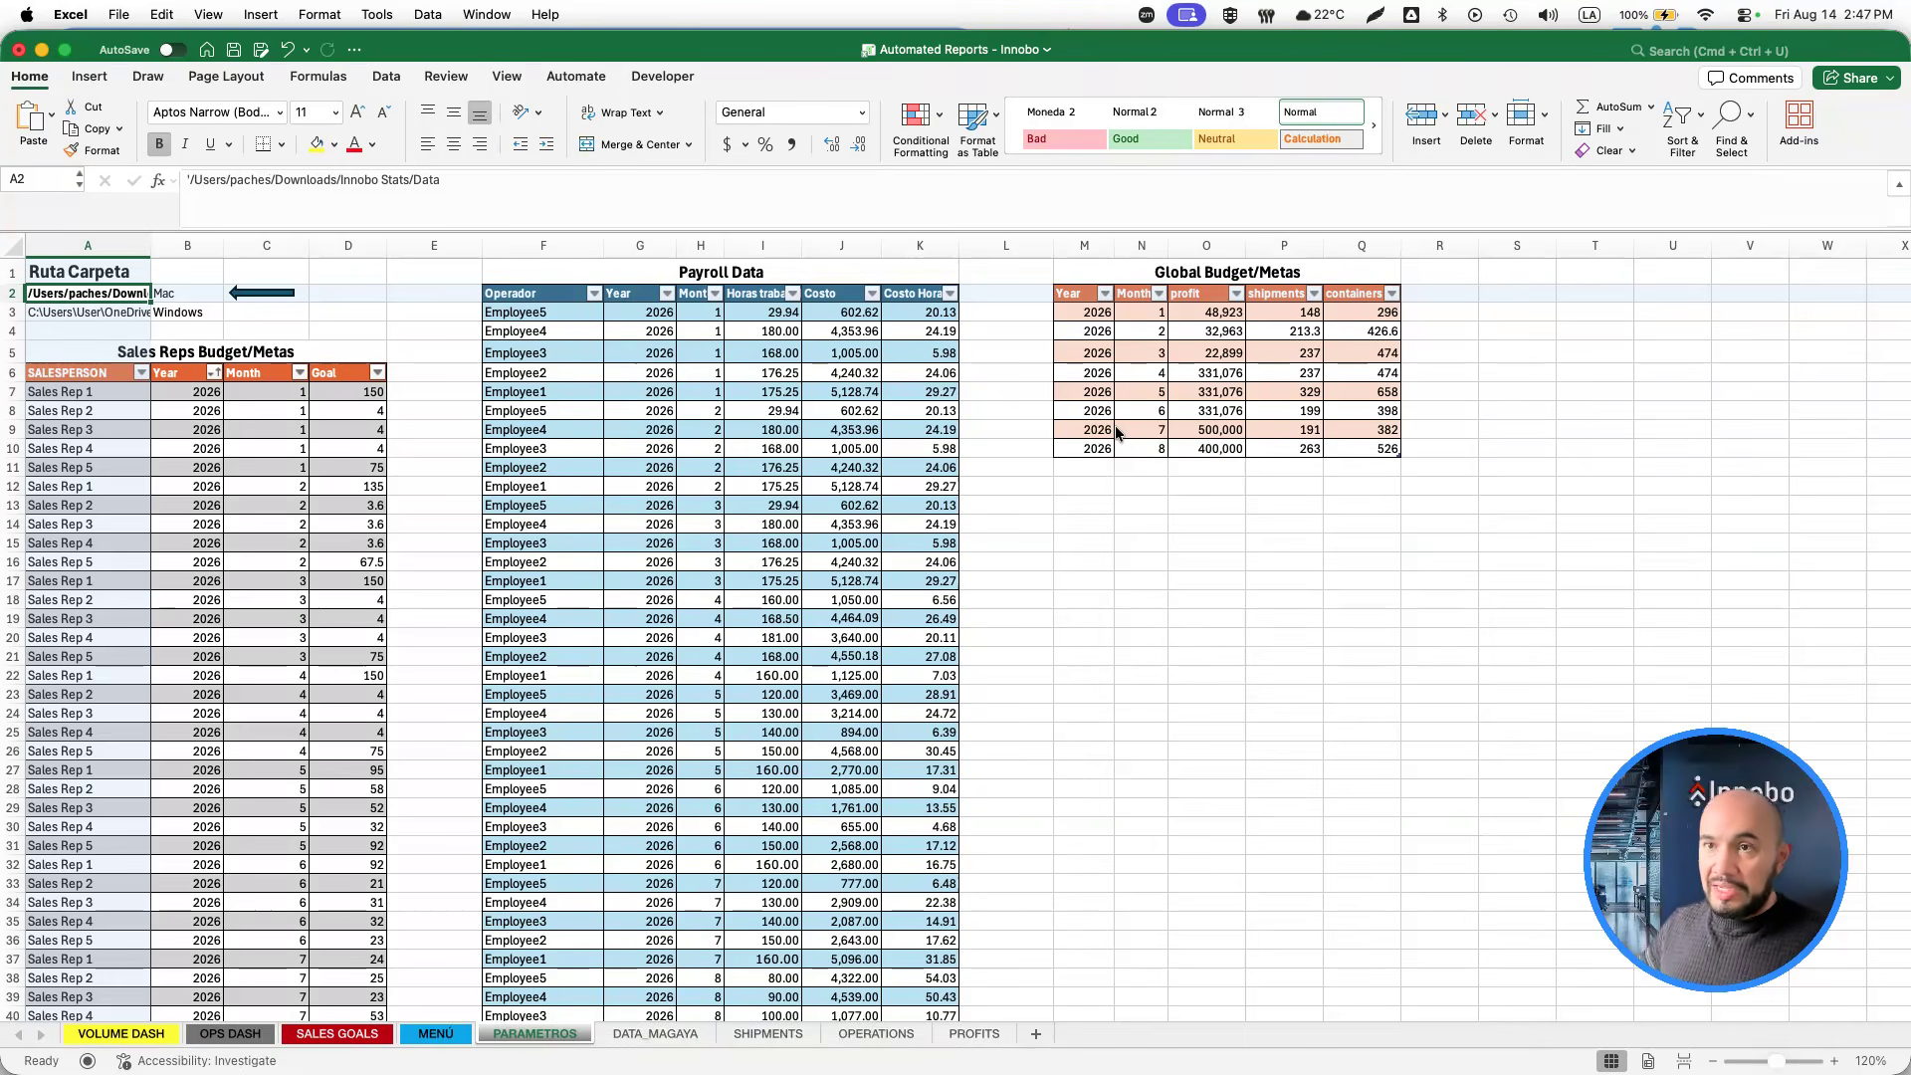
# Open the MENÚ sheet, and switch to Finder to look through the April, February, January and March shipment lists in the Data folder.
pyautogui.click(445, 1034)
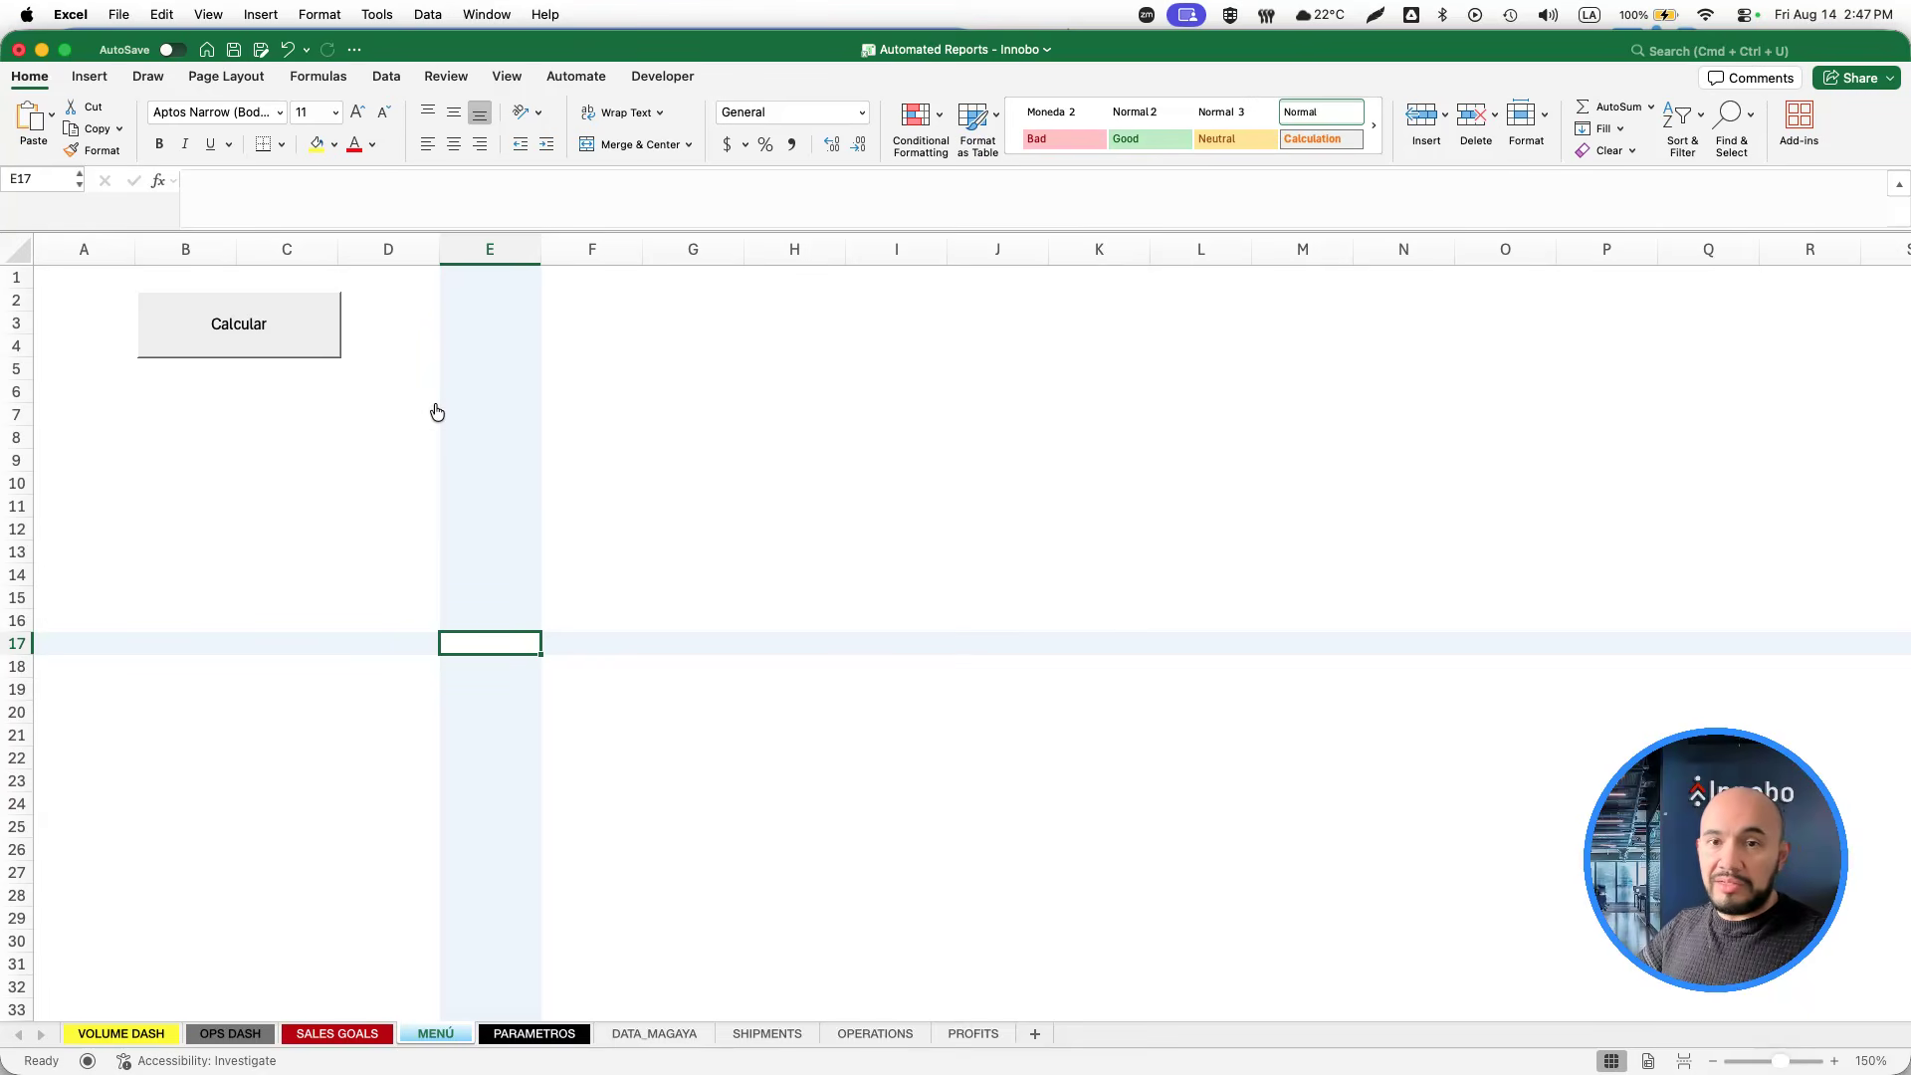
pyautogui.press('super+Tab')
pyautogui.click(496, 462)
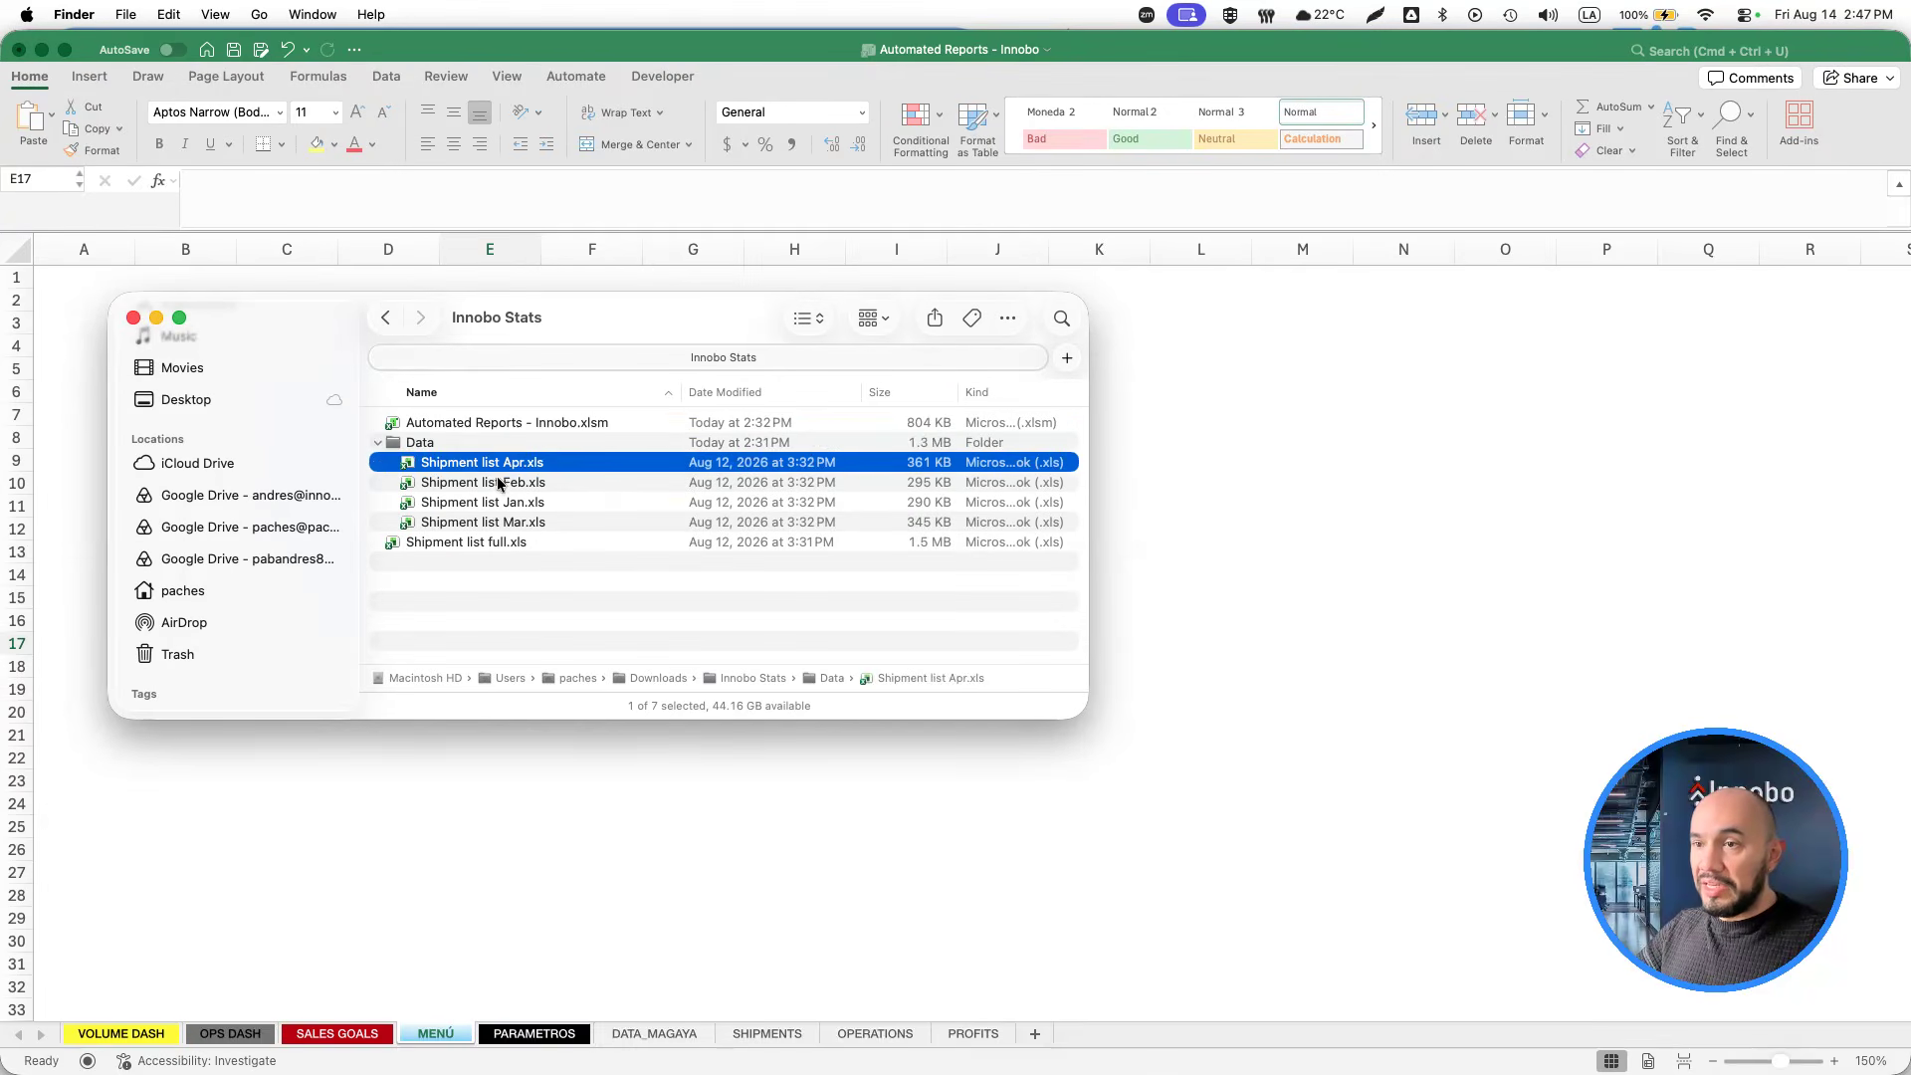
pyautogui.click(499, 482)
pyautogui.click(498, 502)
pyautogui.click(497, 522)
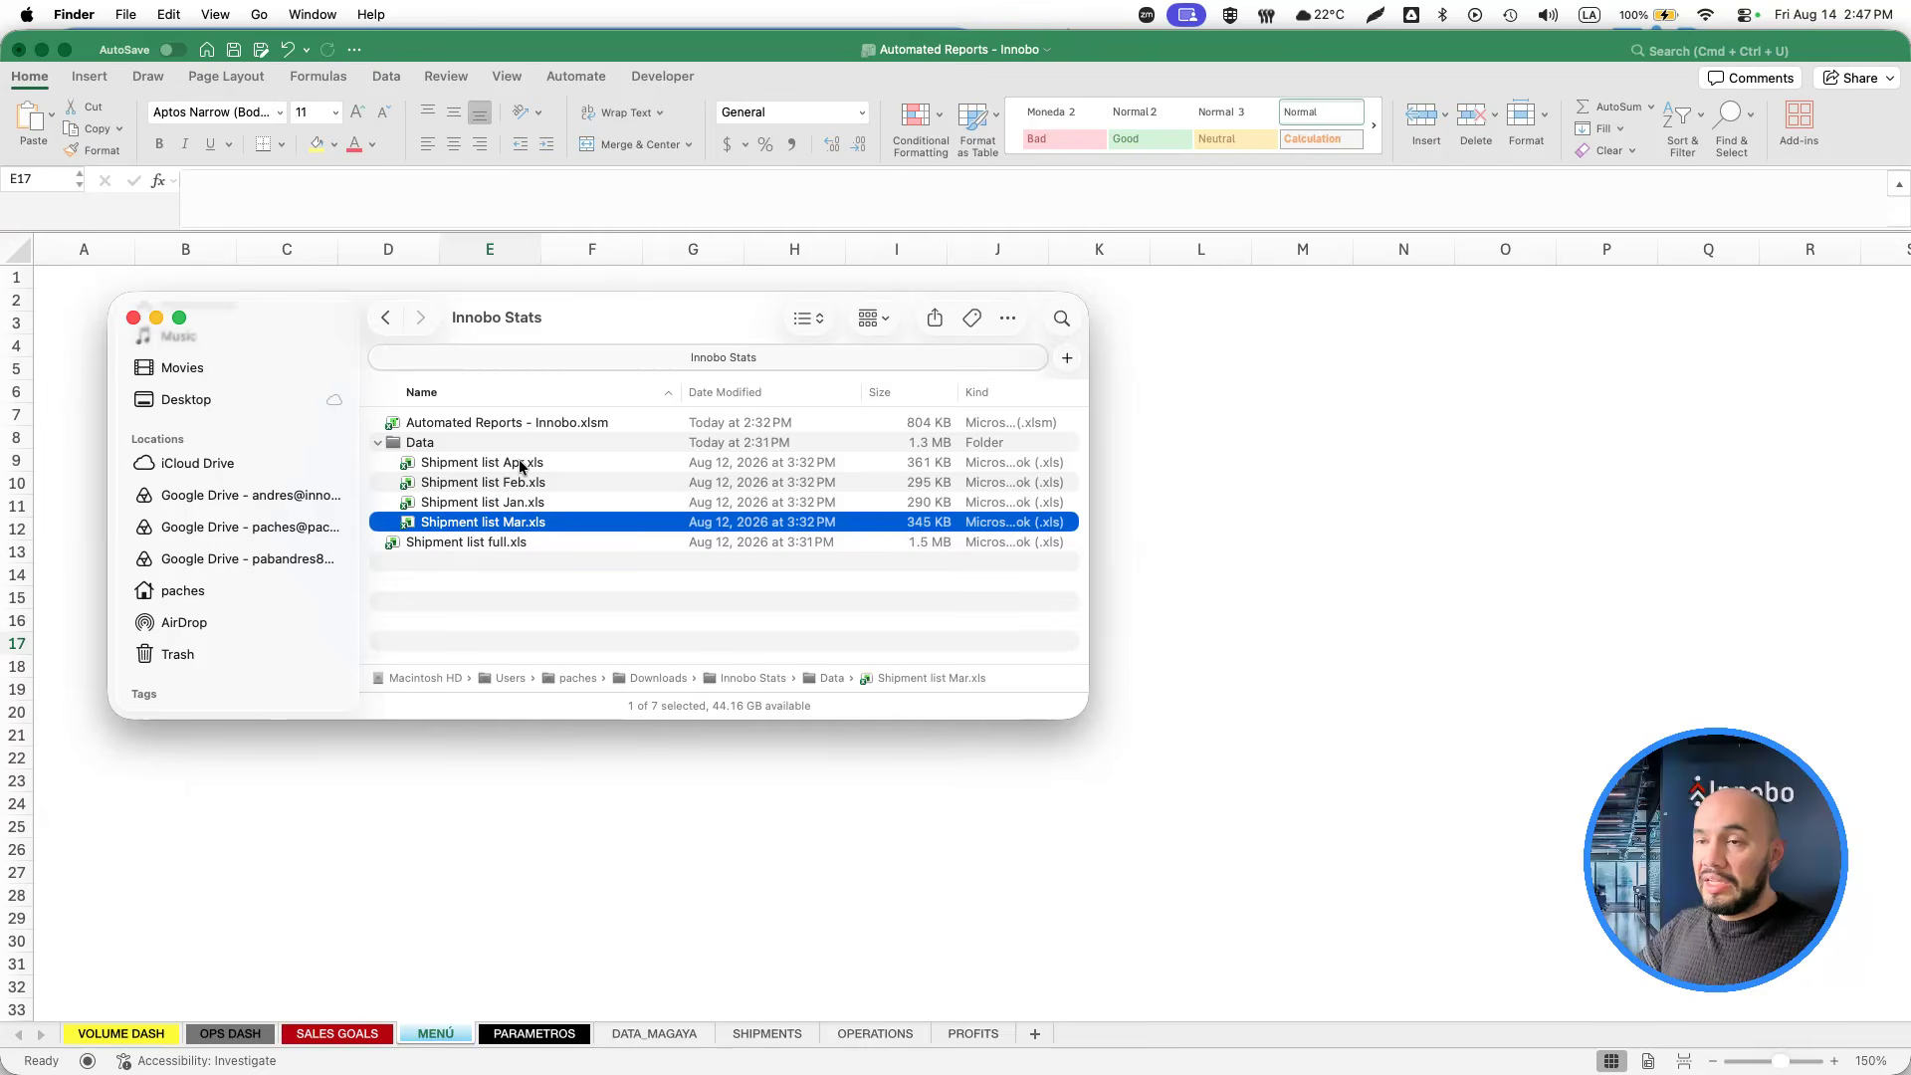
# Check the DATA_MAGAYA sheet in the workbook, and run Calcular from the MENÚ sheet, dismissing its completion message.
pyautogui.click(654, 1035)
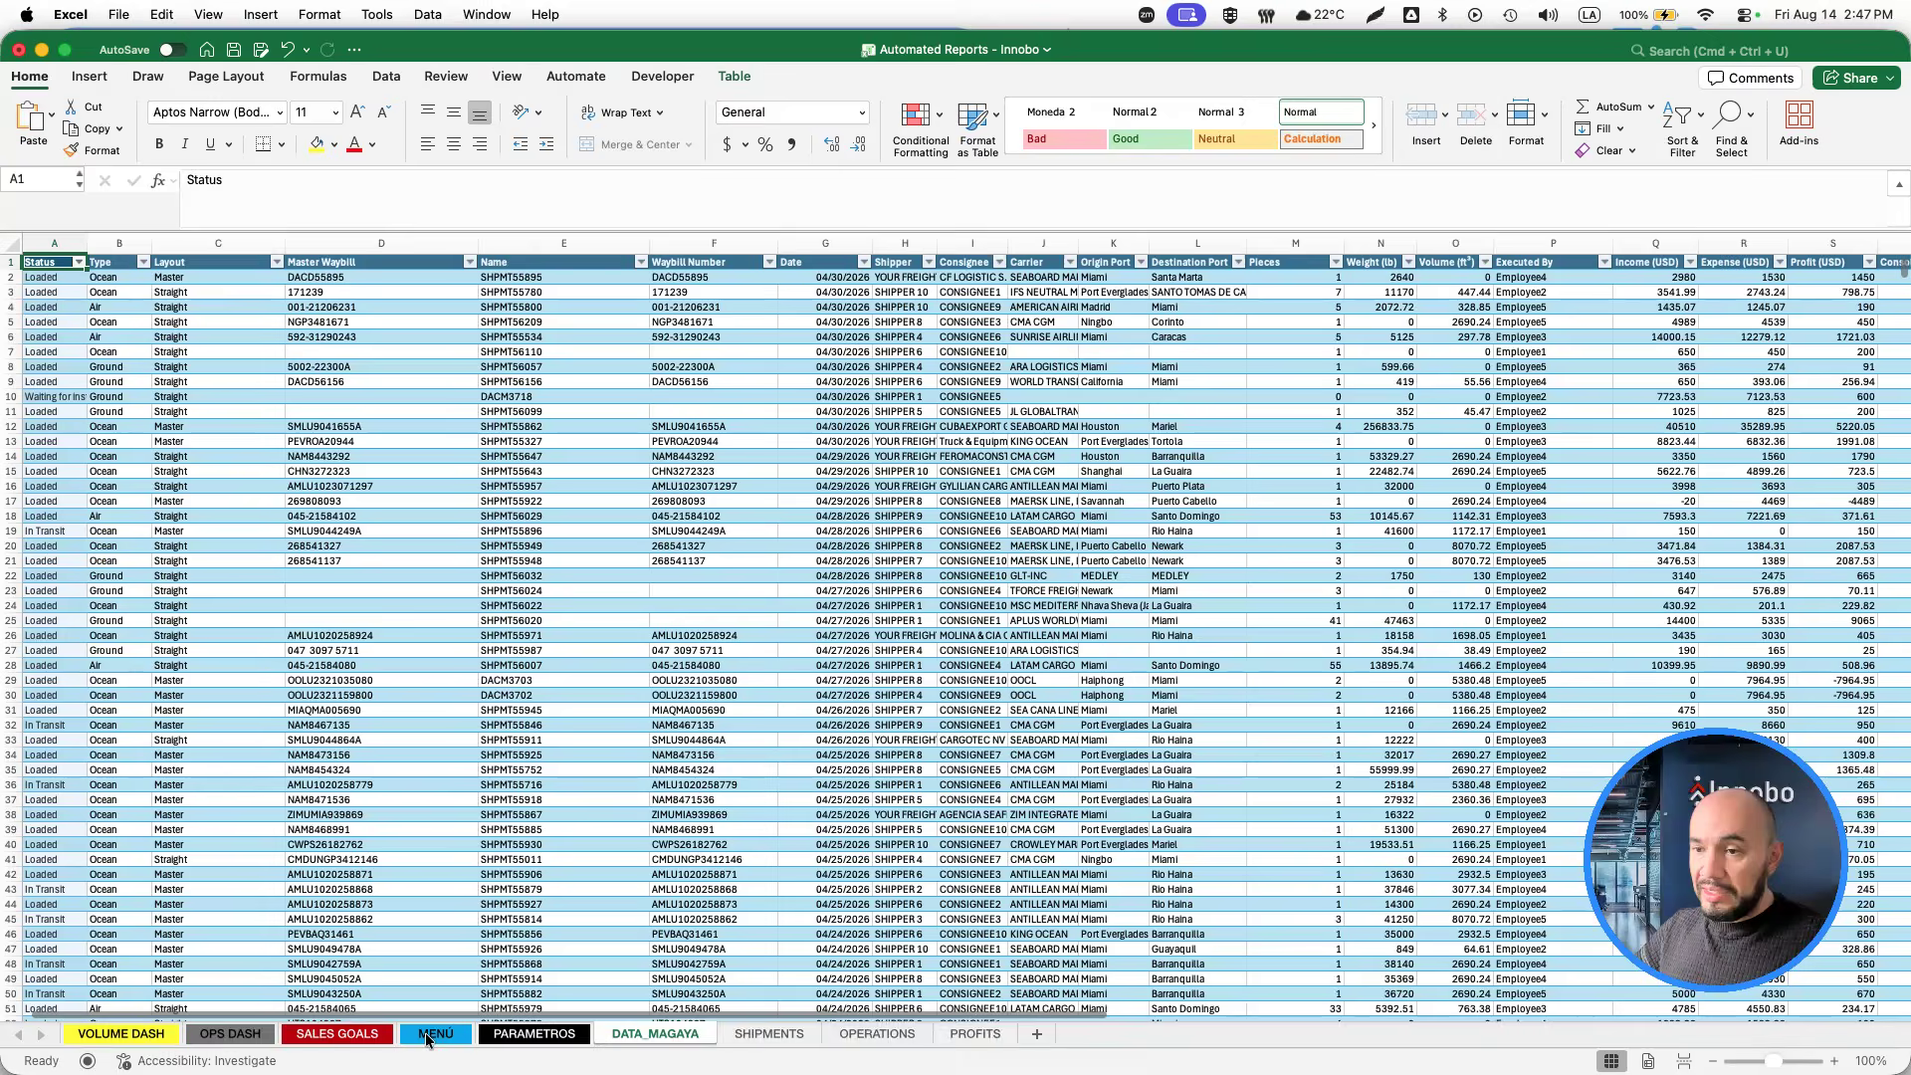
pyautogui.click(428, 1035)
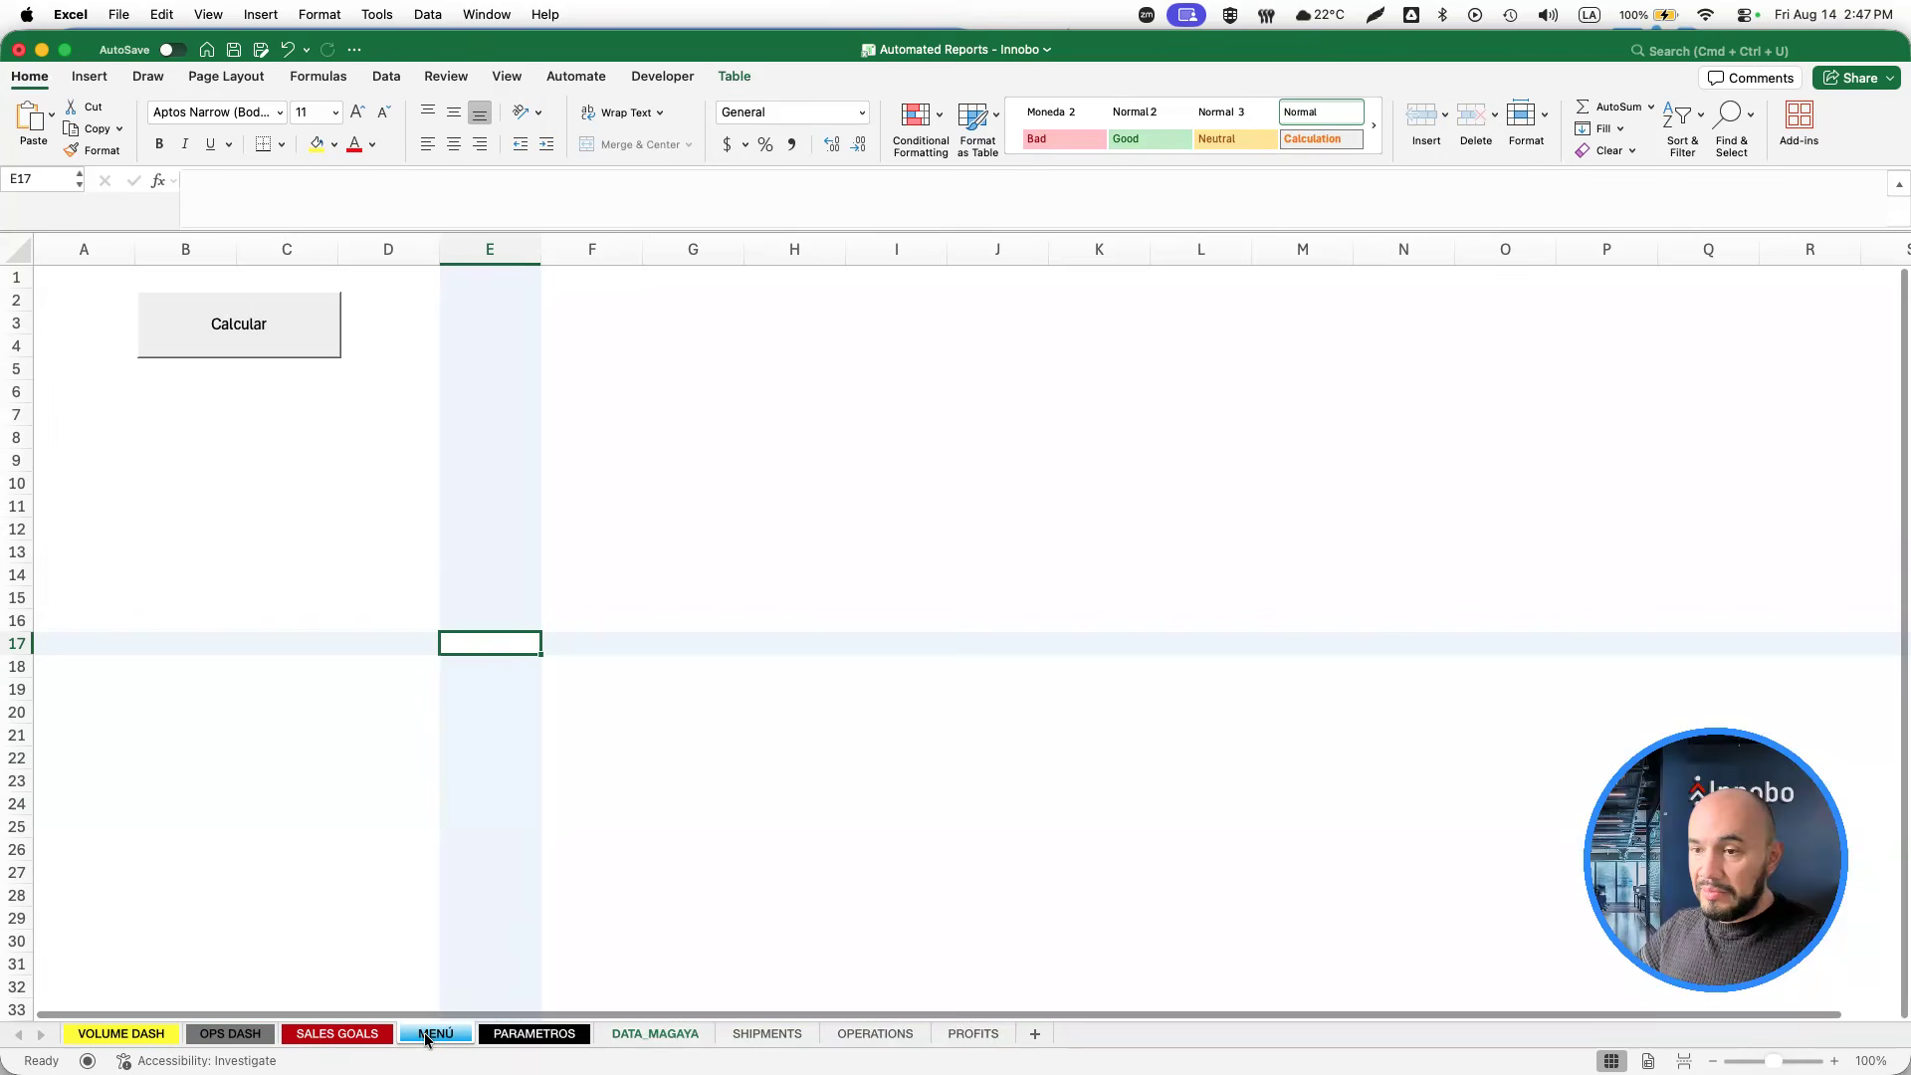
pyautogui.click(247, 350)
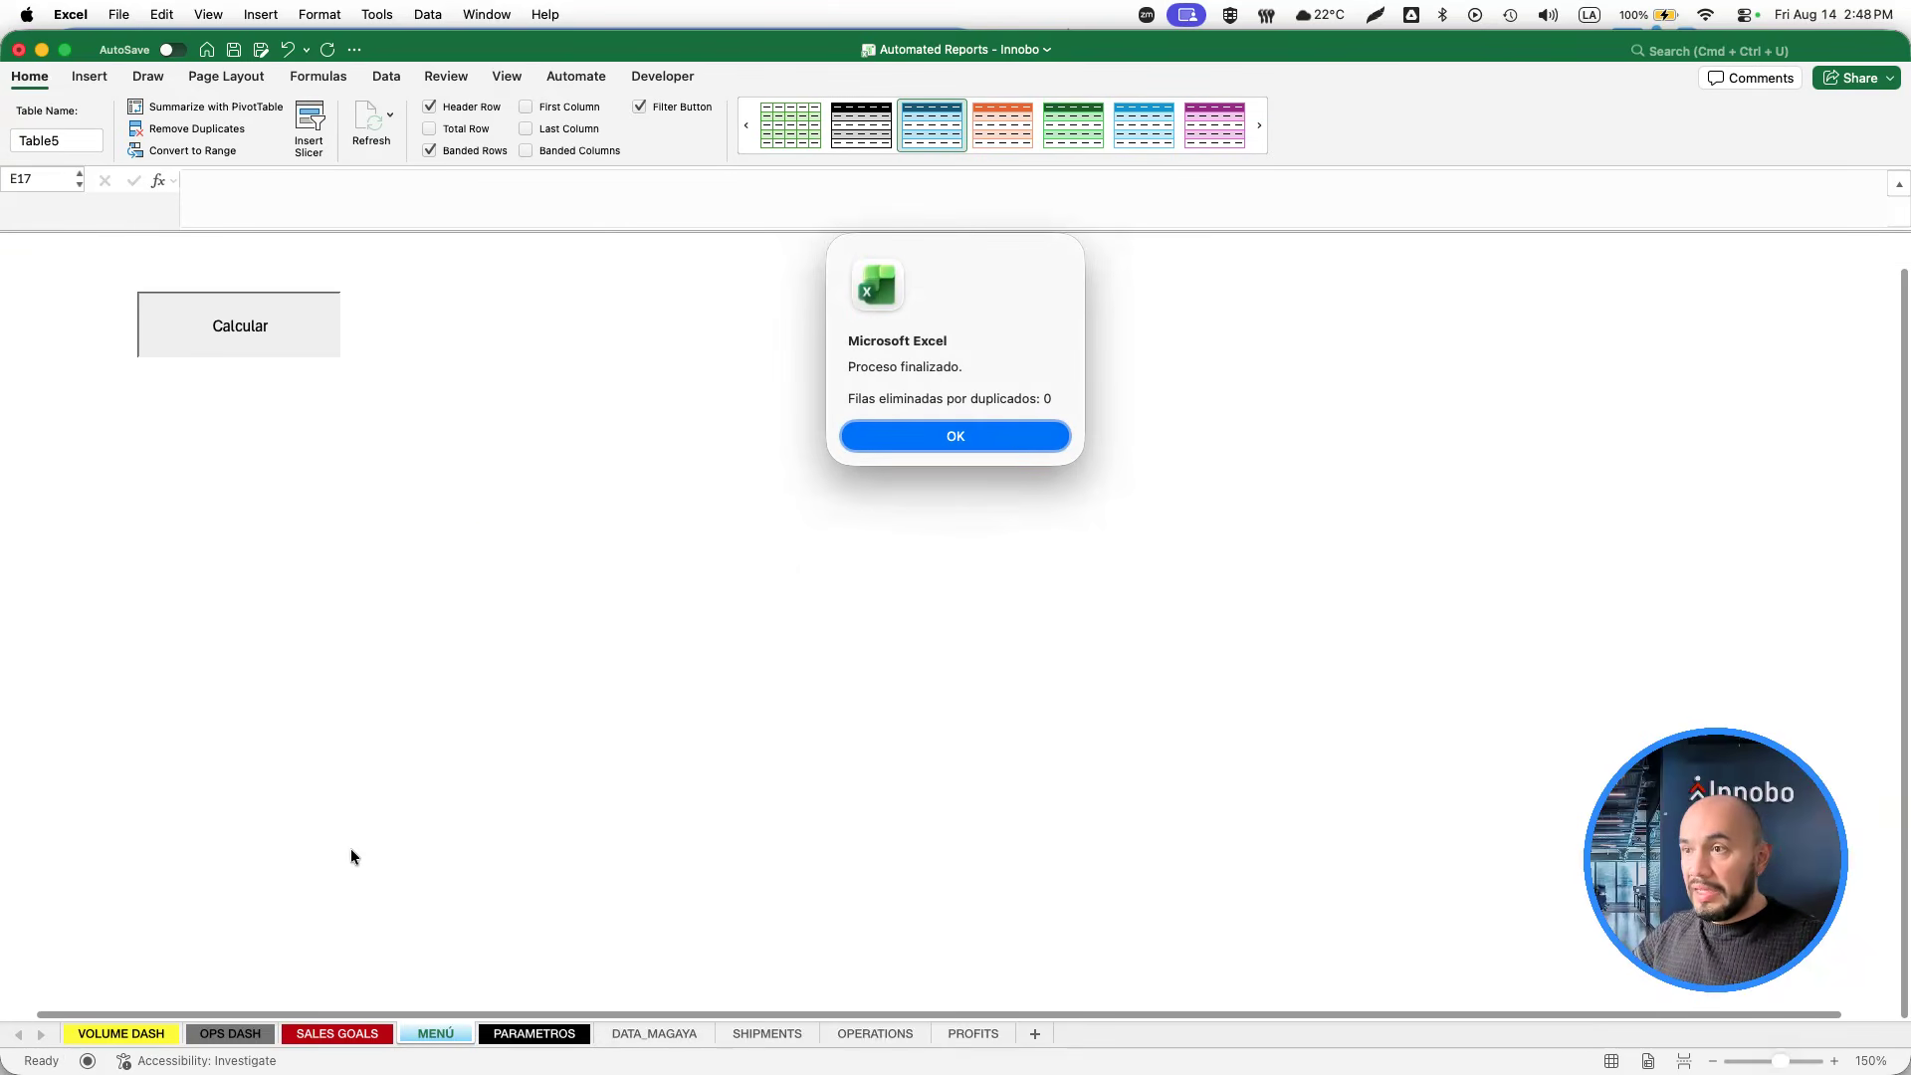
pyautogui.moveTo(942, 294); pyautogui.dragTo(761, 361)
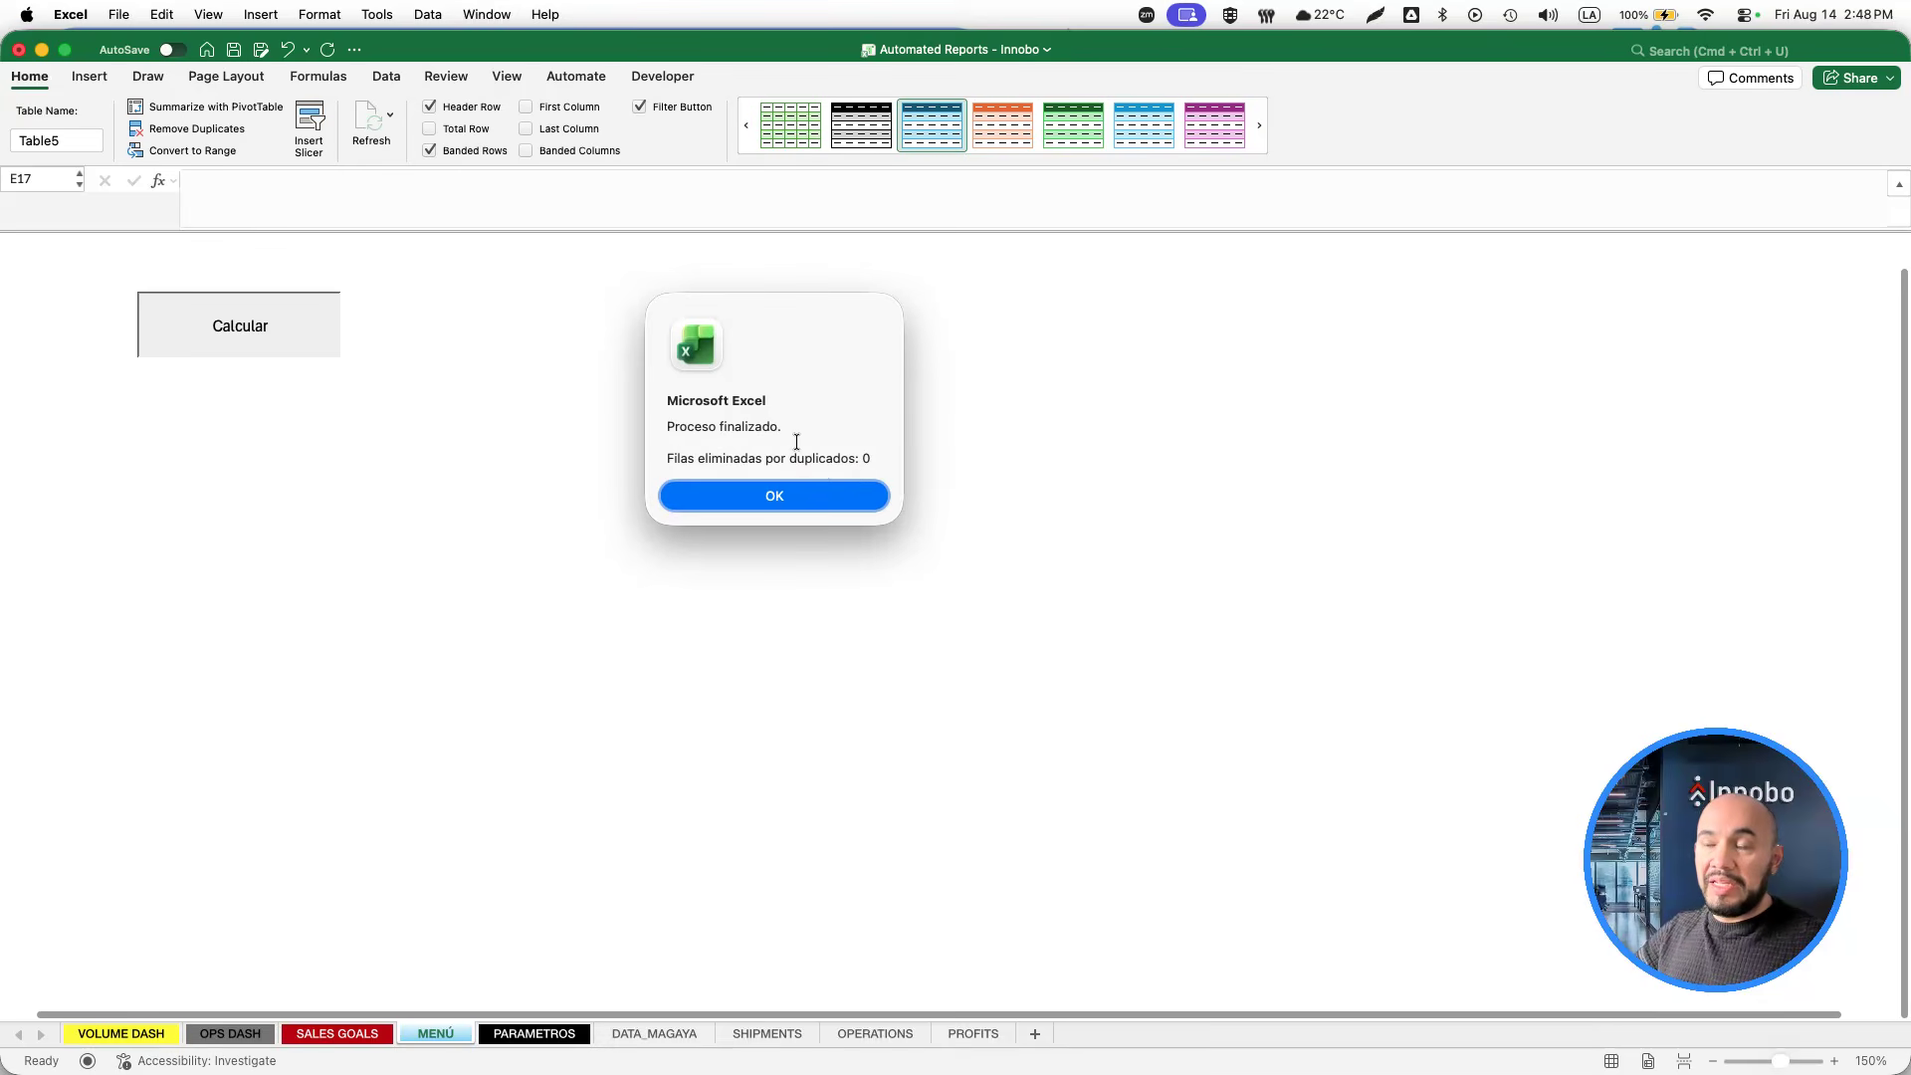
pyautogui.click(802, 499)
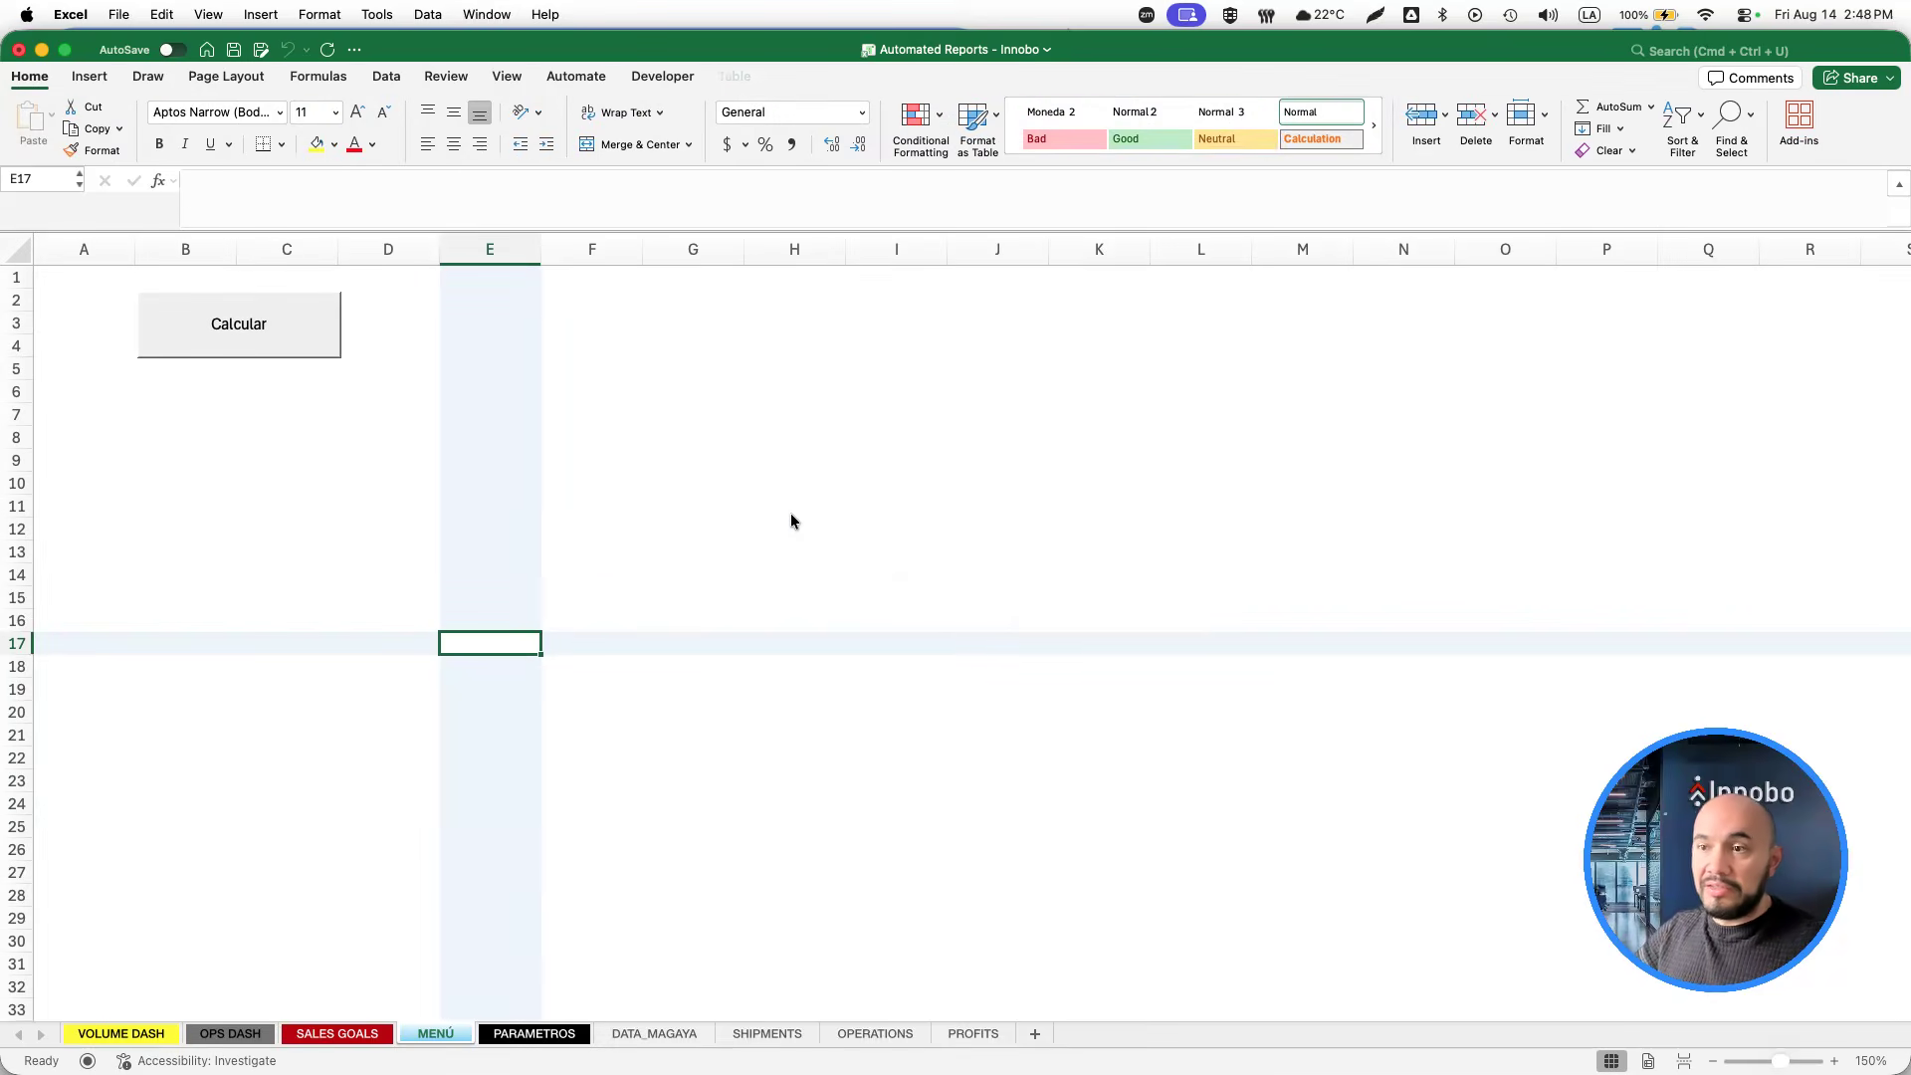
# Switch to Finder and preview Shipment list Apr.xls in the Data folder.
pyautogui.press('super+Tab')
pyautogui.press('Up')
pyautogui.press('Up')
pyautogui.press('Up')
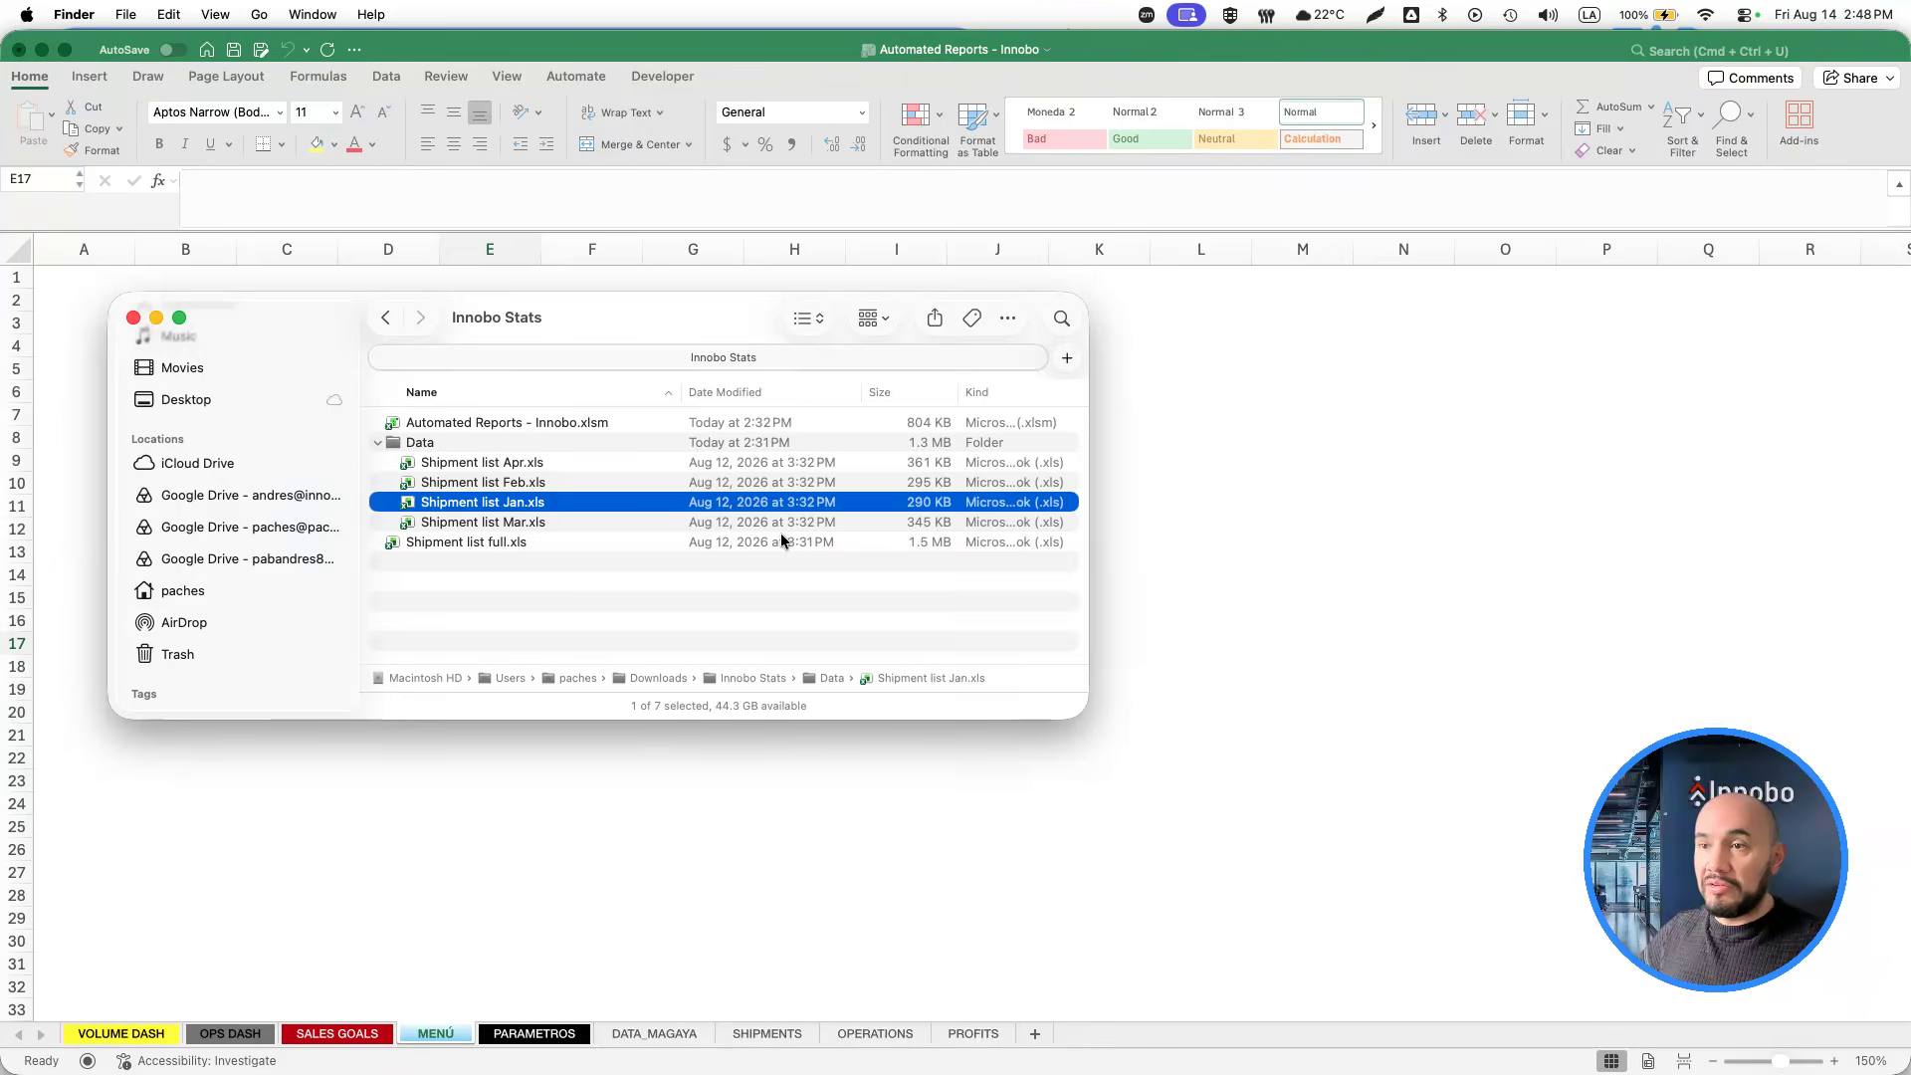
pyautogui.press('space')
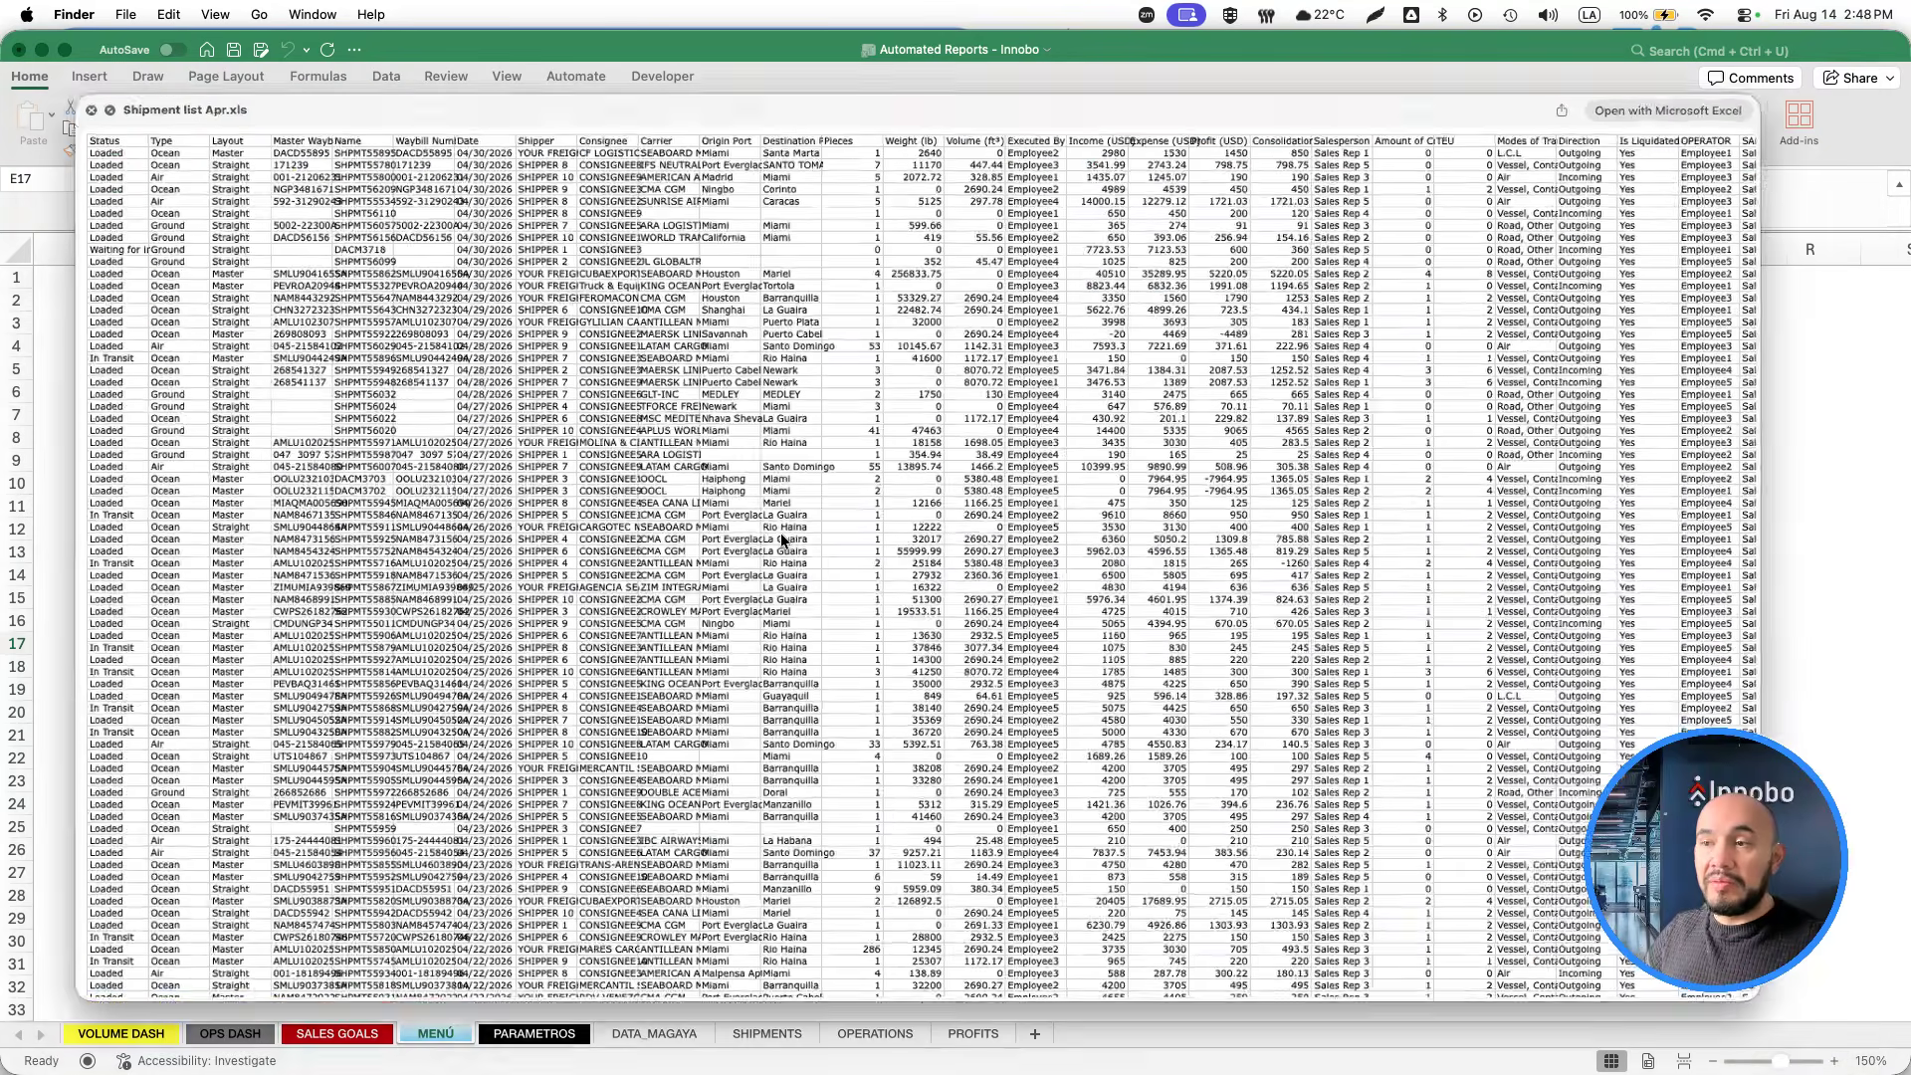
pyautogui.press('space')
# Preview Shipment list full.xls, located outside the Data folder, and close the preview.
pyautogui.press('Down')
pyautogui.press('Down')
pyautogui.press('Down')
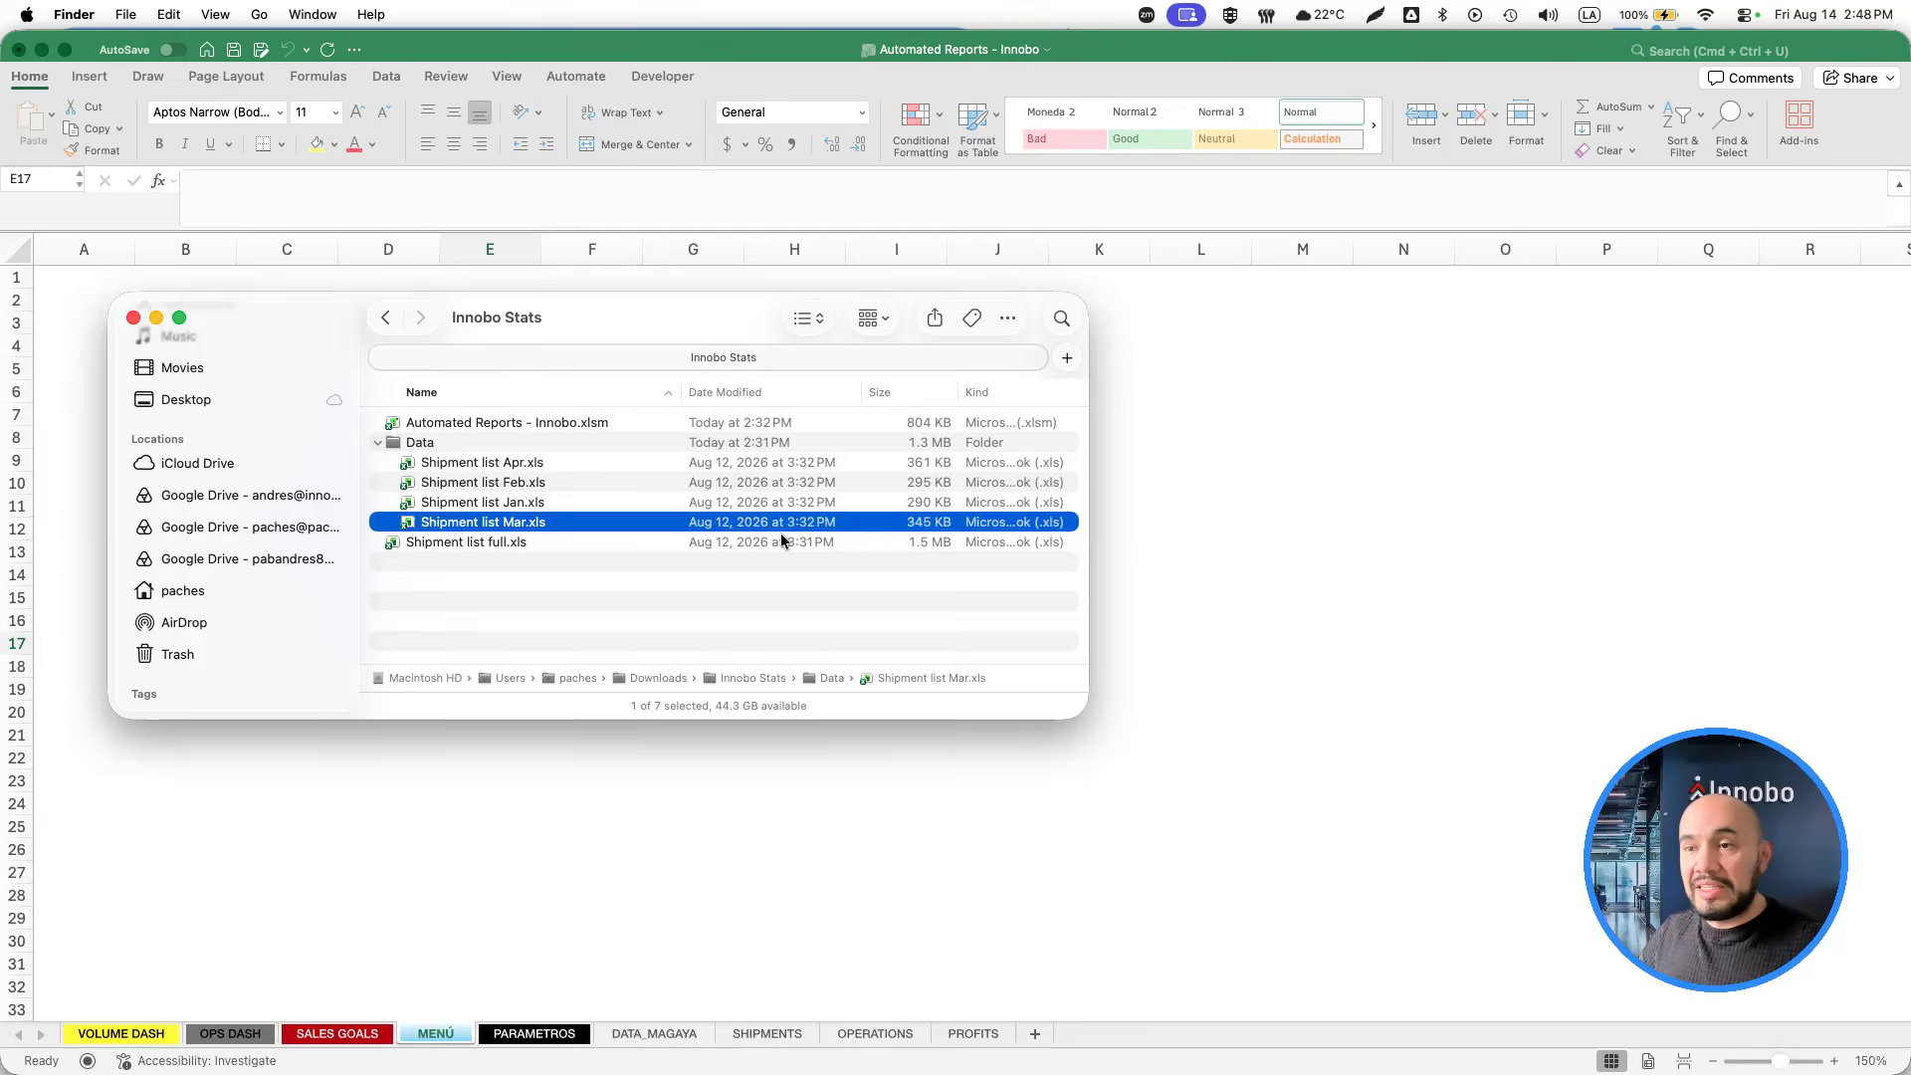
pyautogui.press('Down')
pyautogui.press('space')
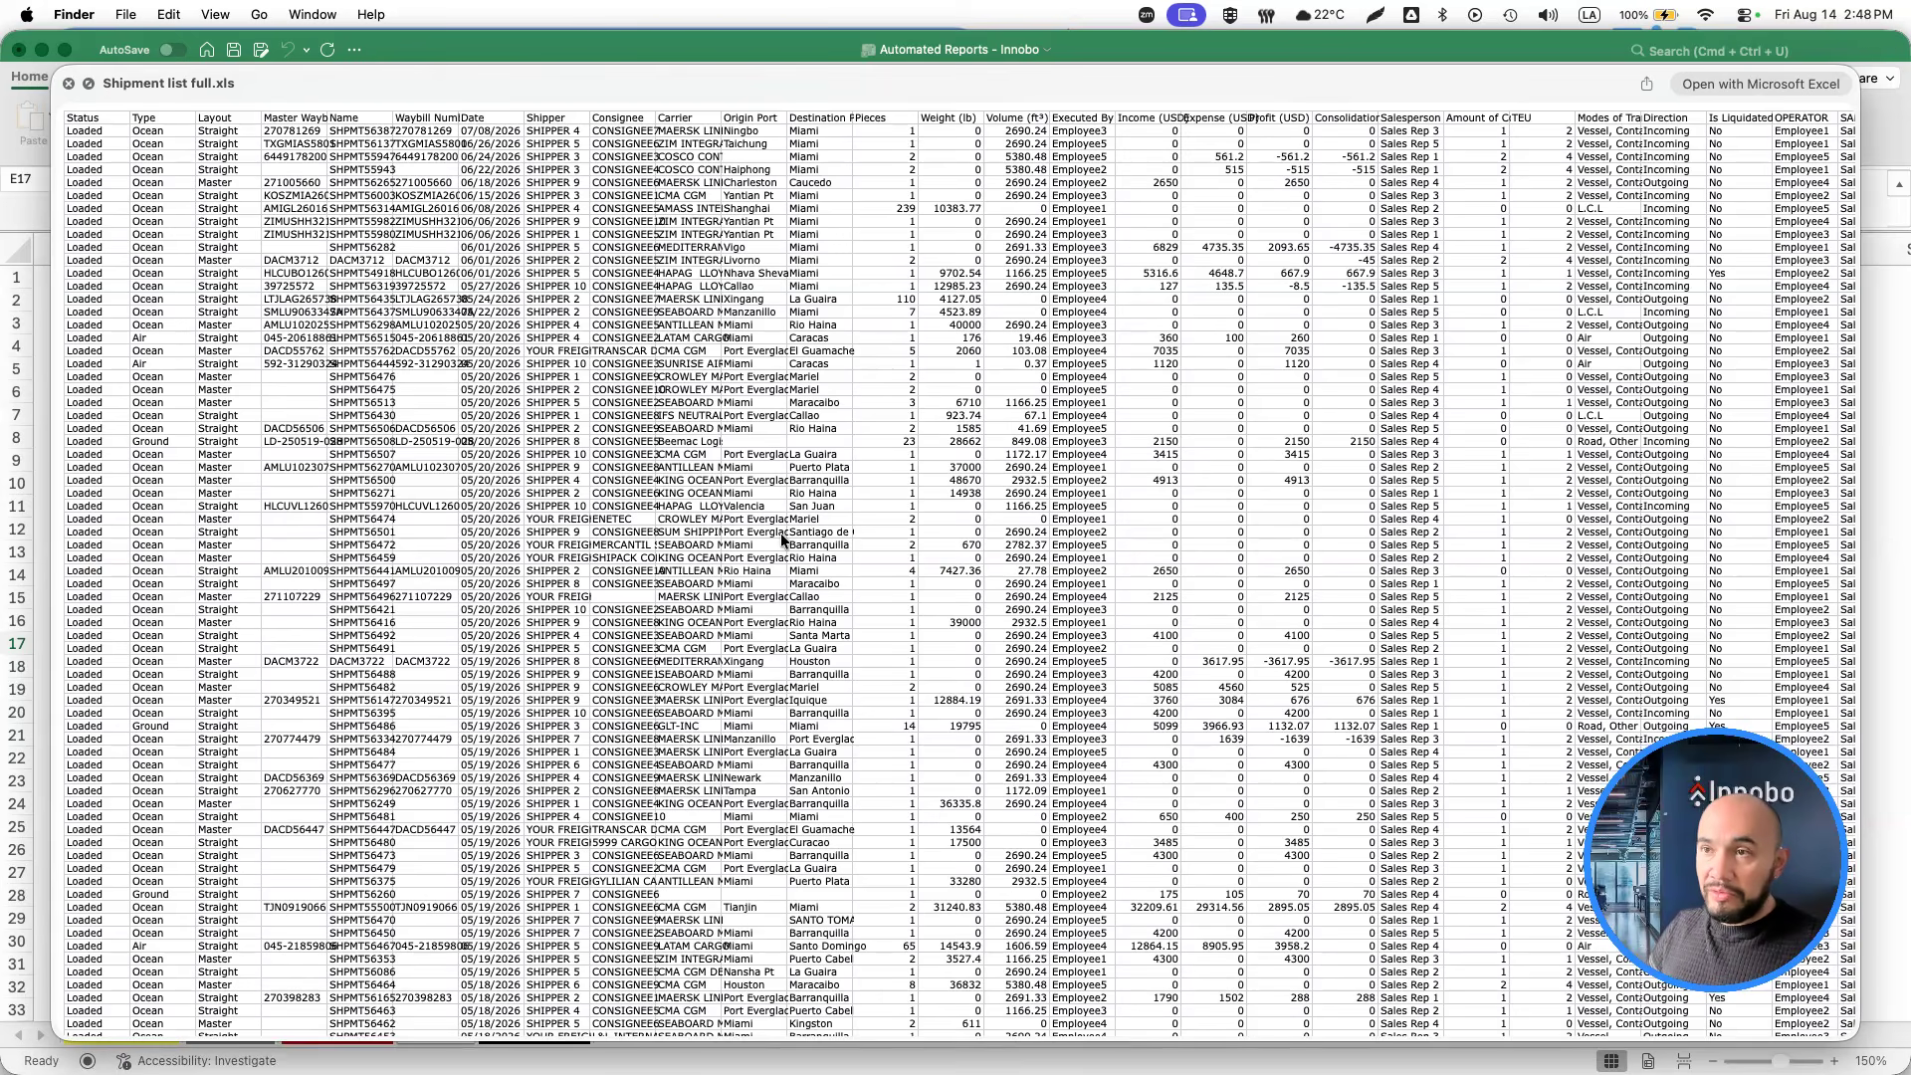
pyautogui.press('space')
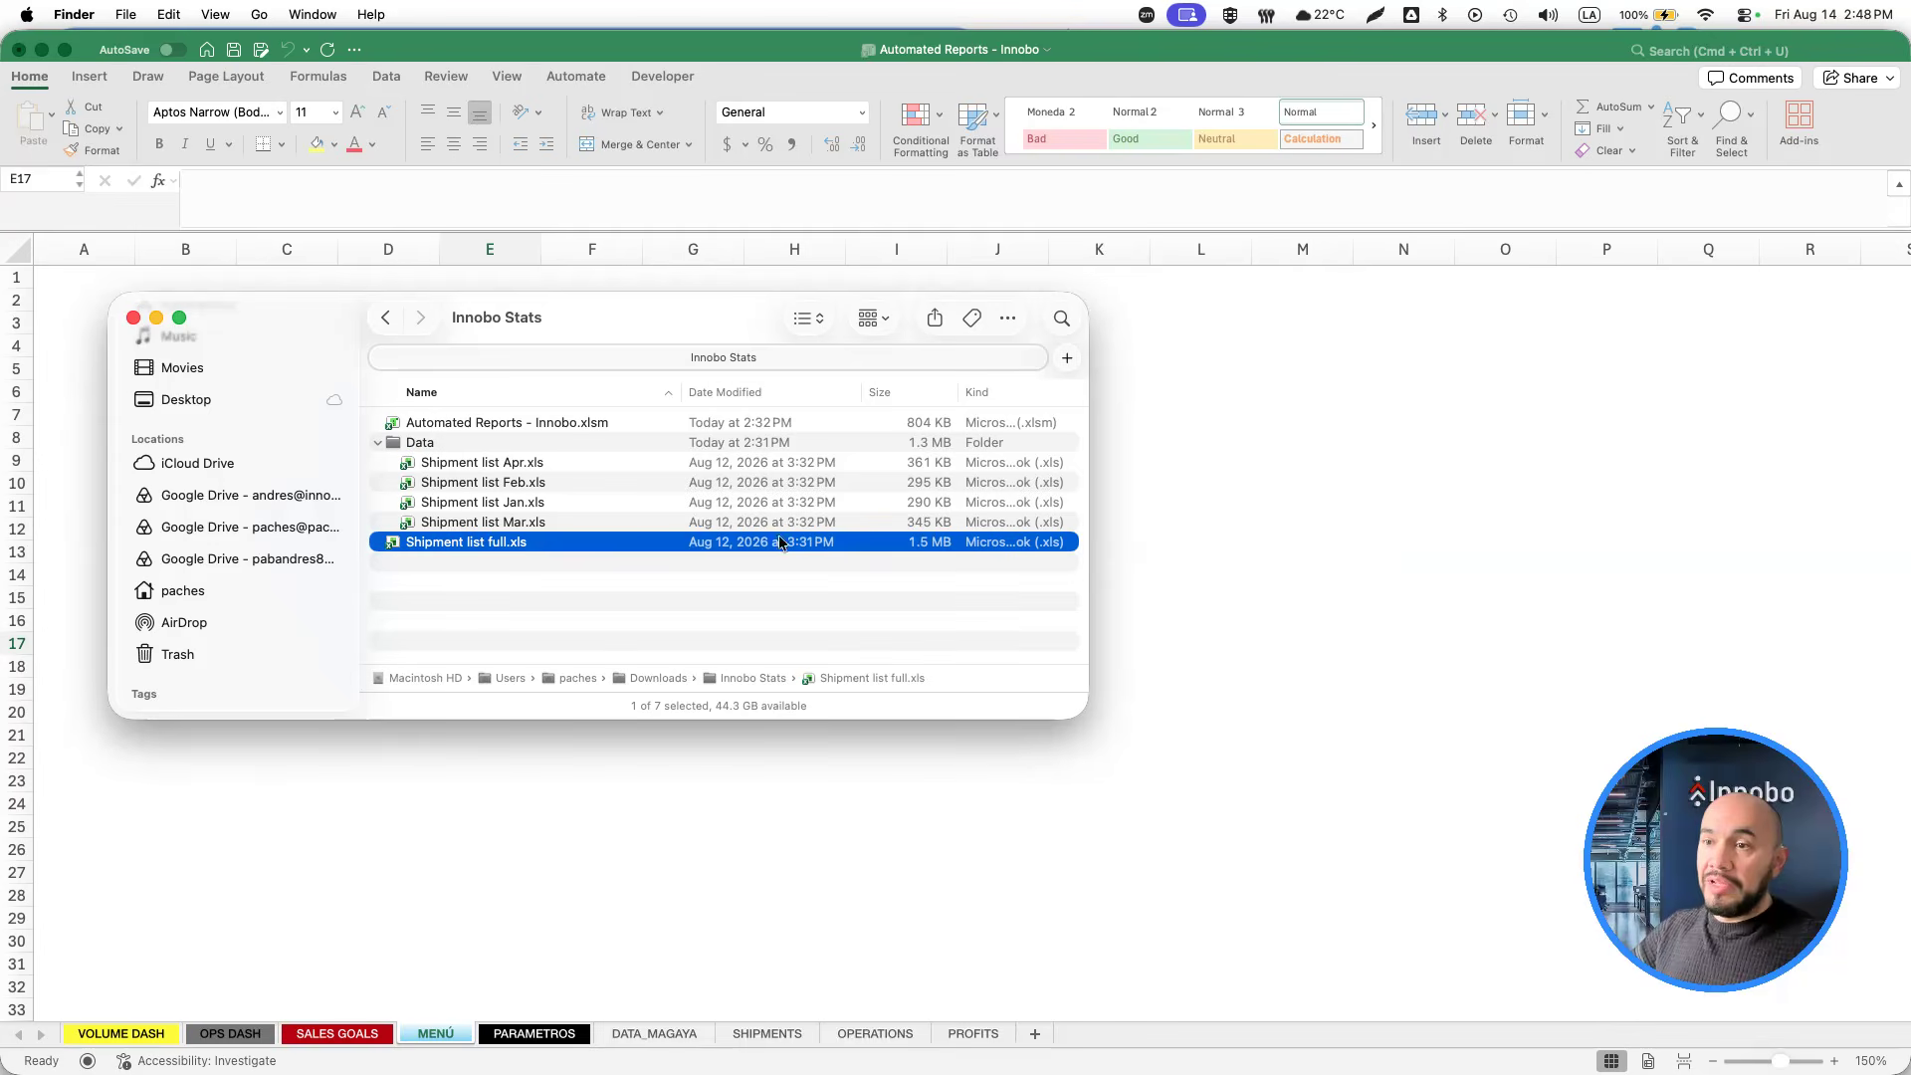
# Move Shipment list full.xls into the Data folder and check it among the monthly shipment lists.
pyautogui.moveTo(497, 543); pyautogui.dragTo(468, 449)
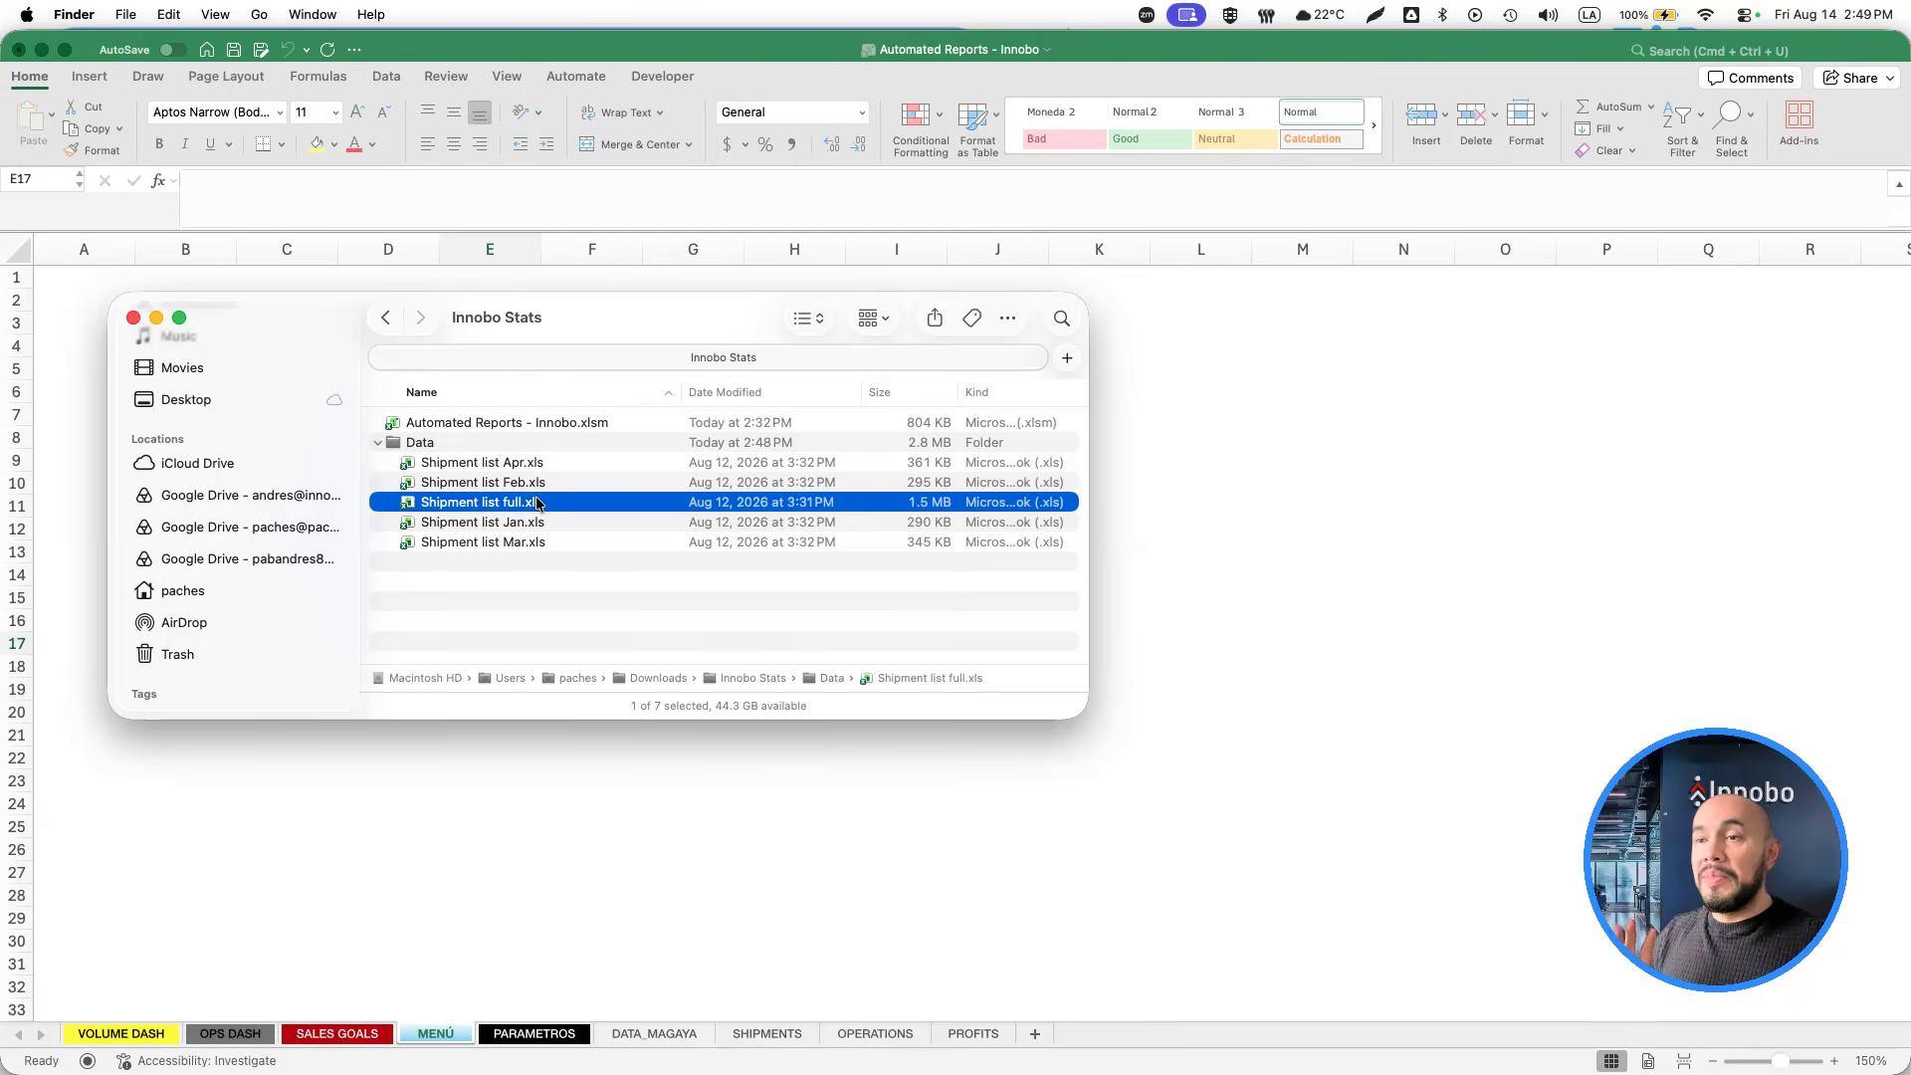
pyautogui.press('Up')
pyautogui.press('Up')
pyautogui.press('Down')
pyautogui.press('Down')
pyautogui.press('Down')
pyautogui.press('Down')
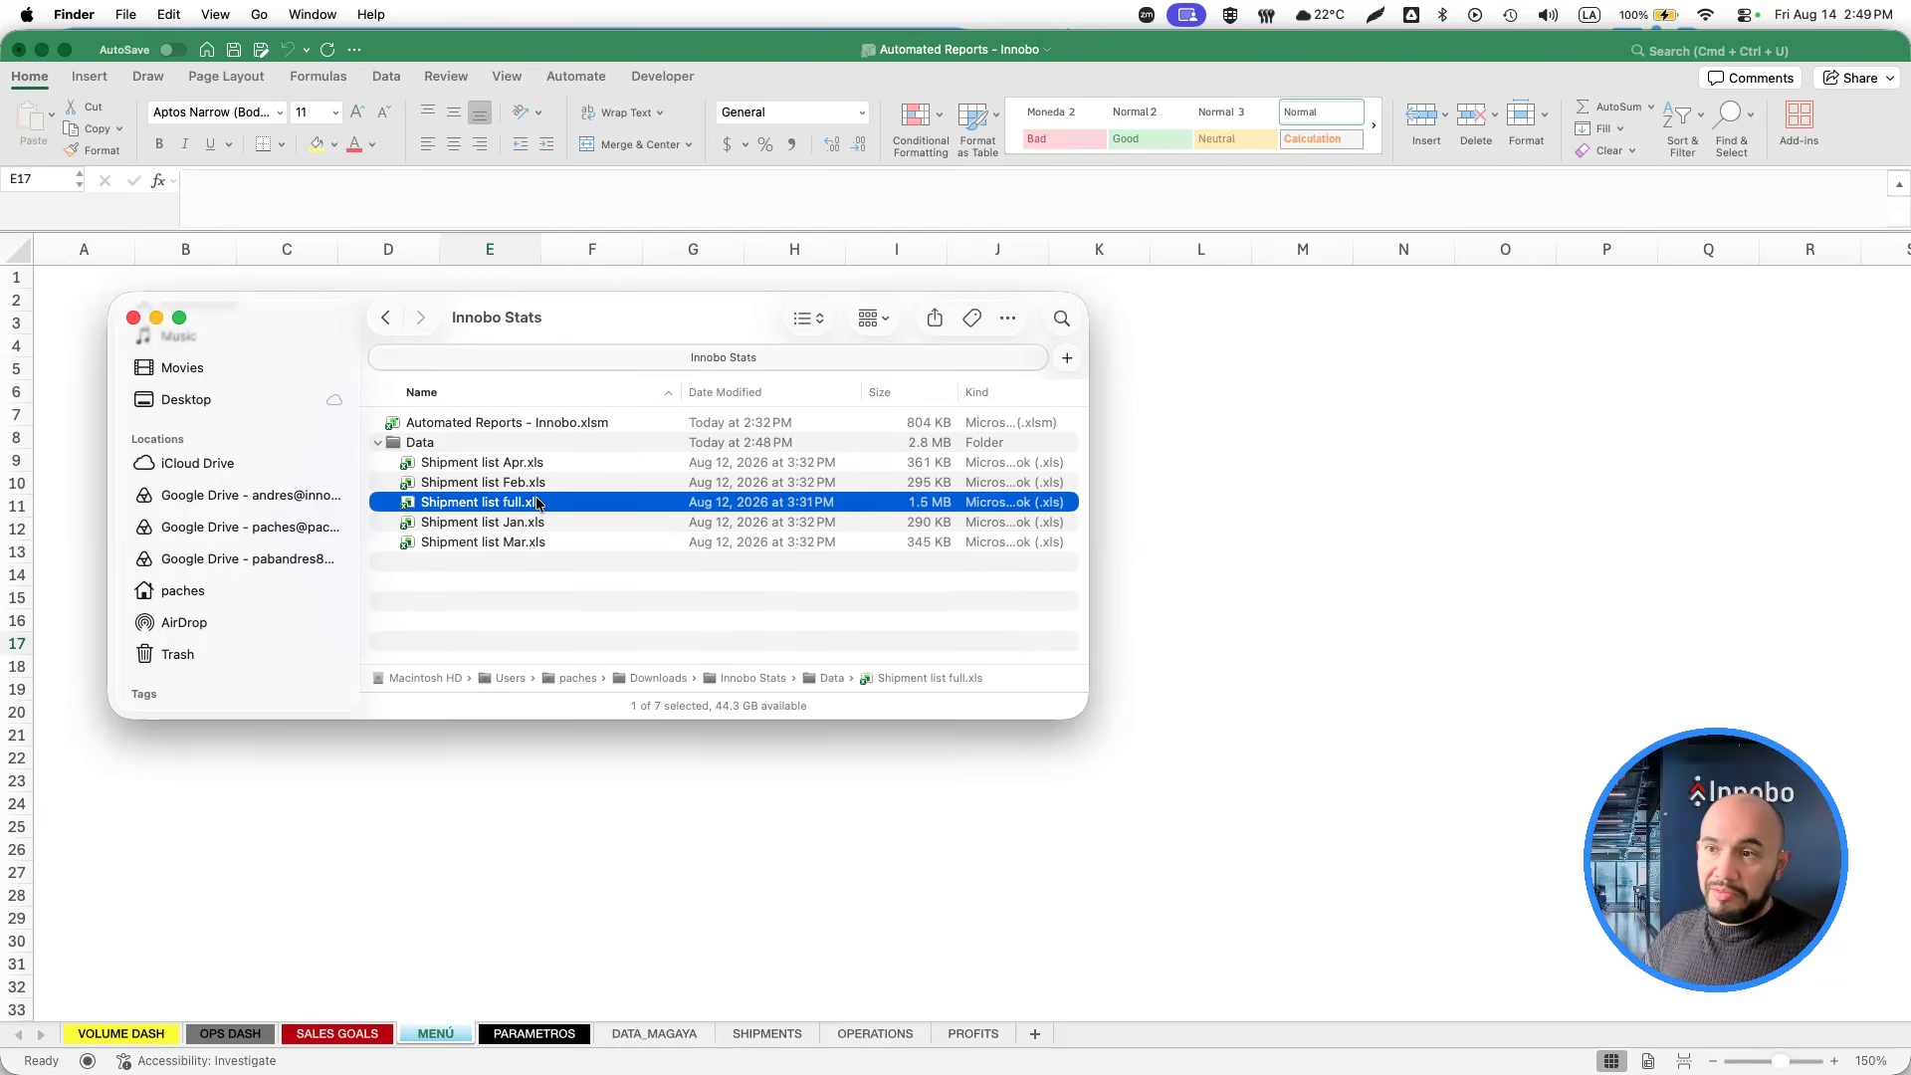
pyautogui.press('Up')
pyautogui.press('Up')
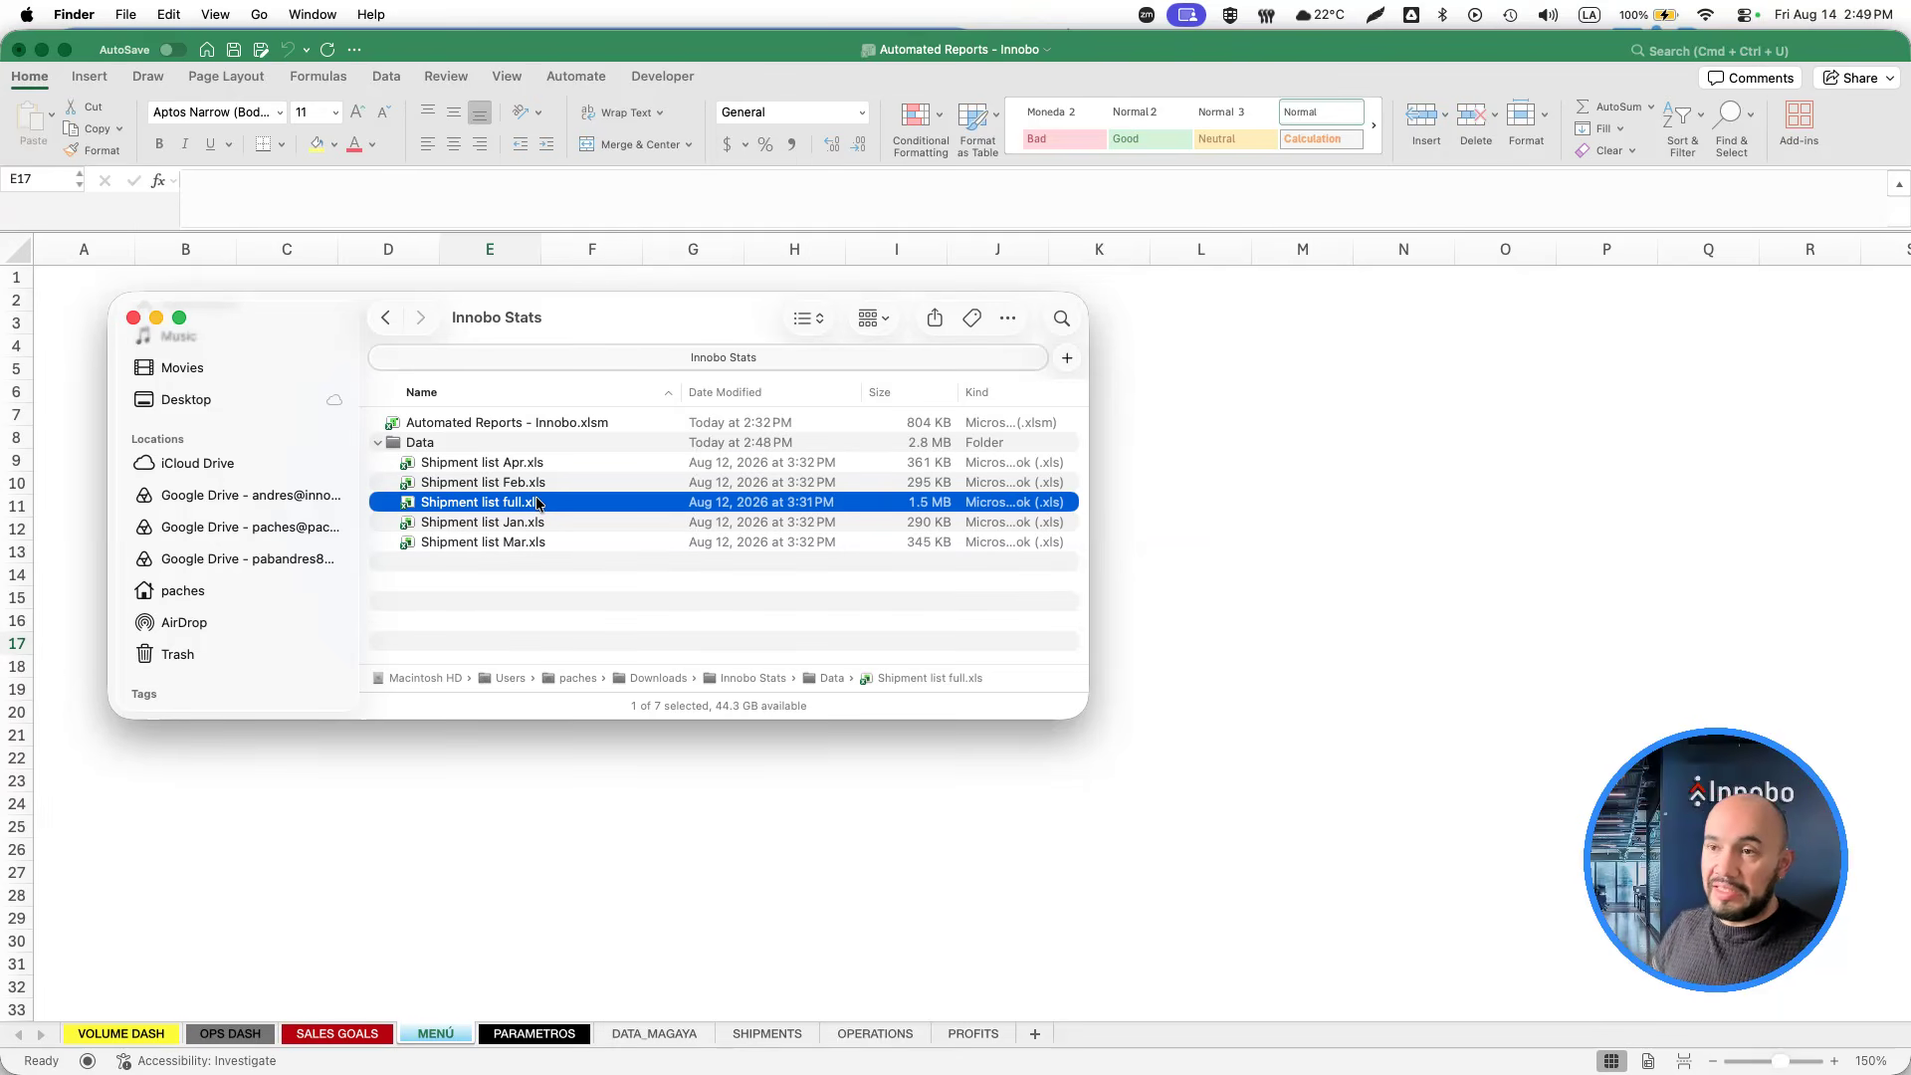
# Switch back to the Excel workbook and rerun Calcular on the MENÚ sheet, dismissing its completion message.
pyautogui.click(1224, 674)
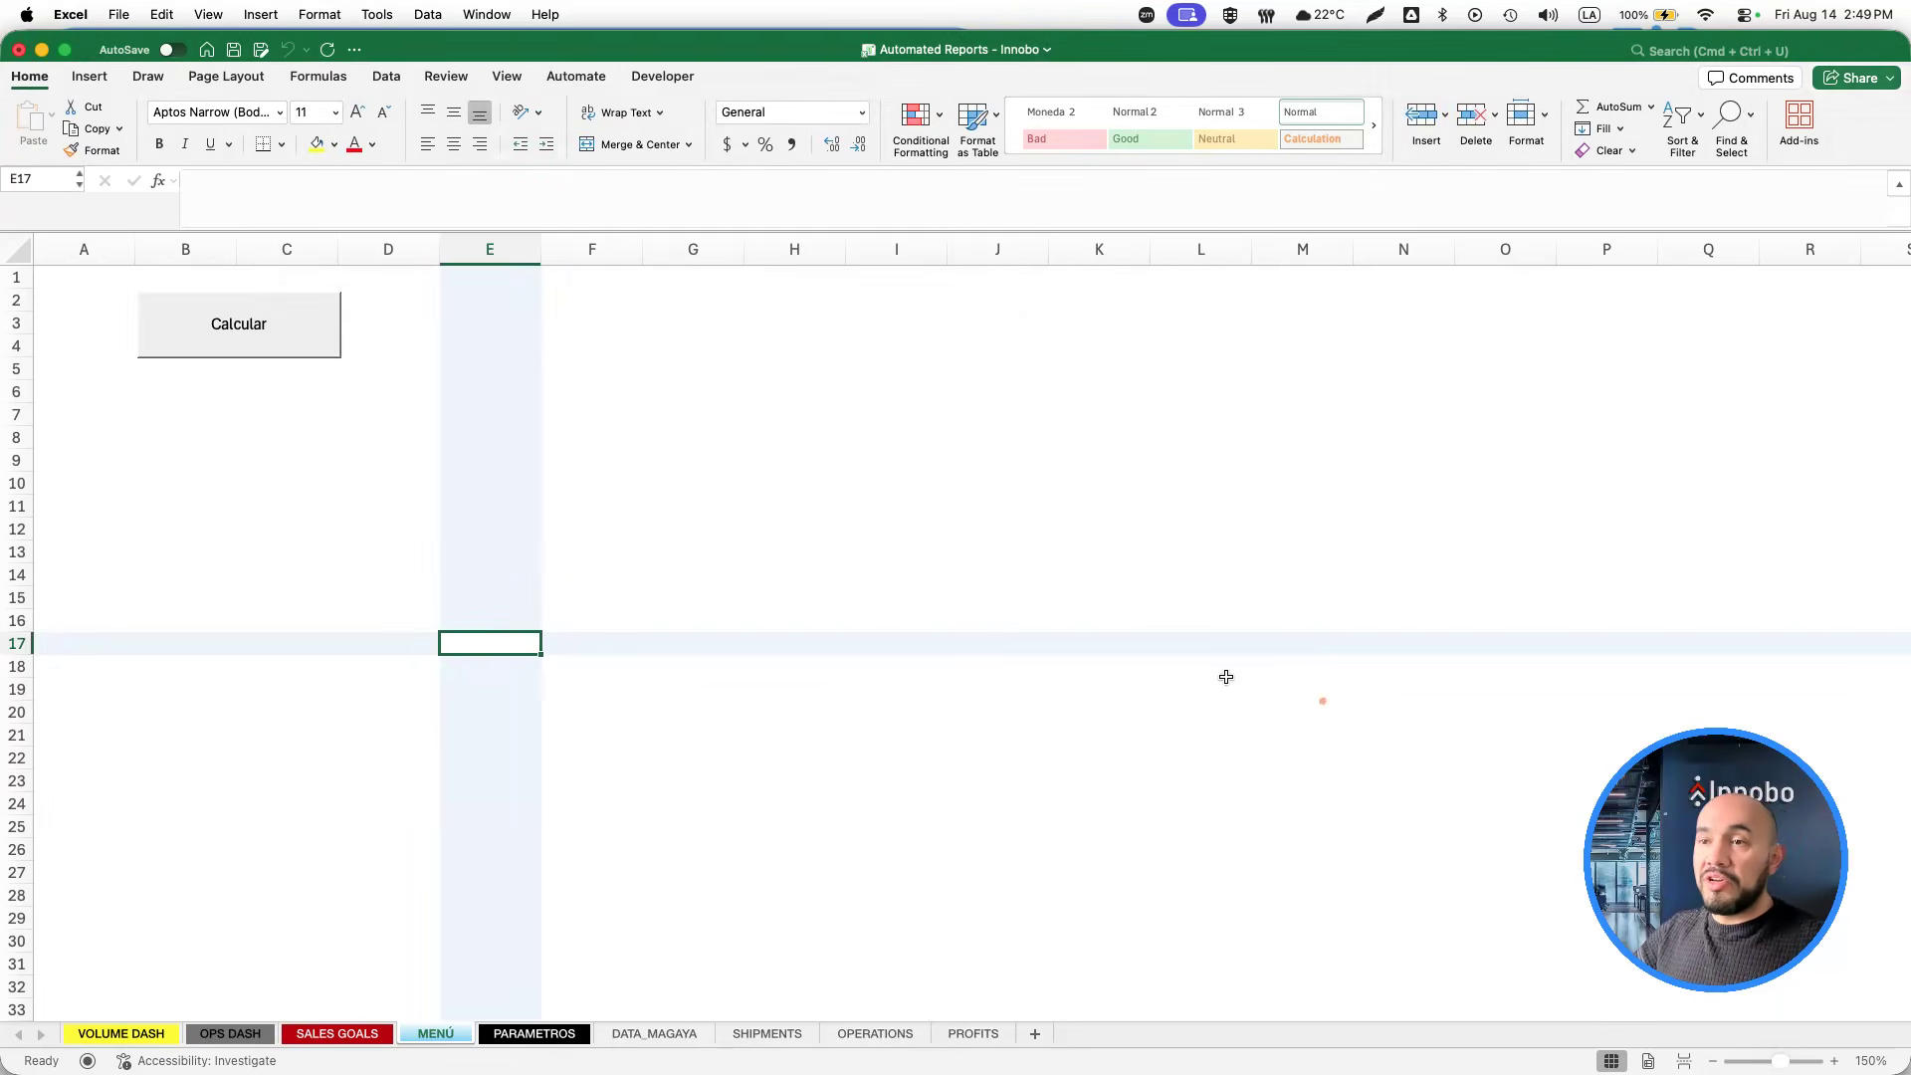
pyautogui.click(273, 326)
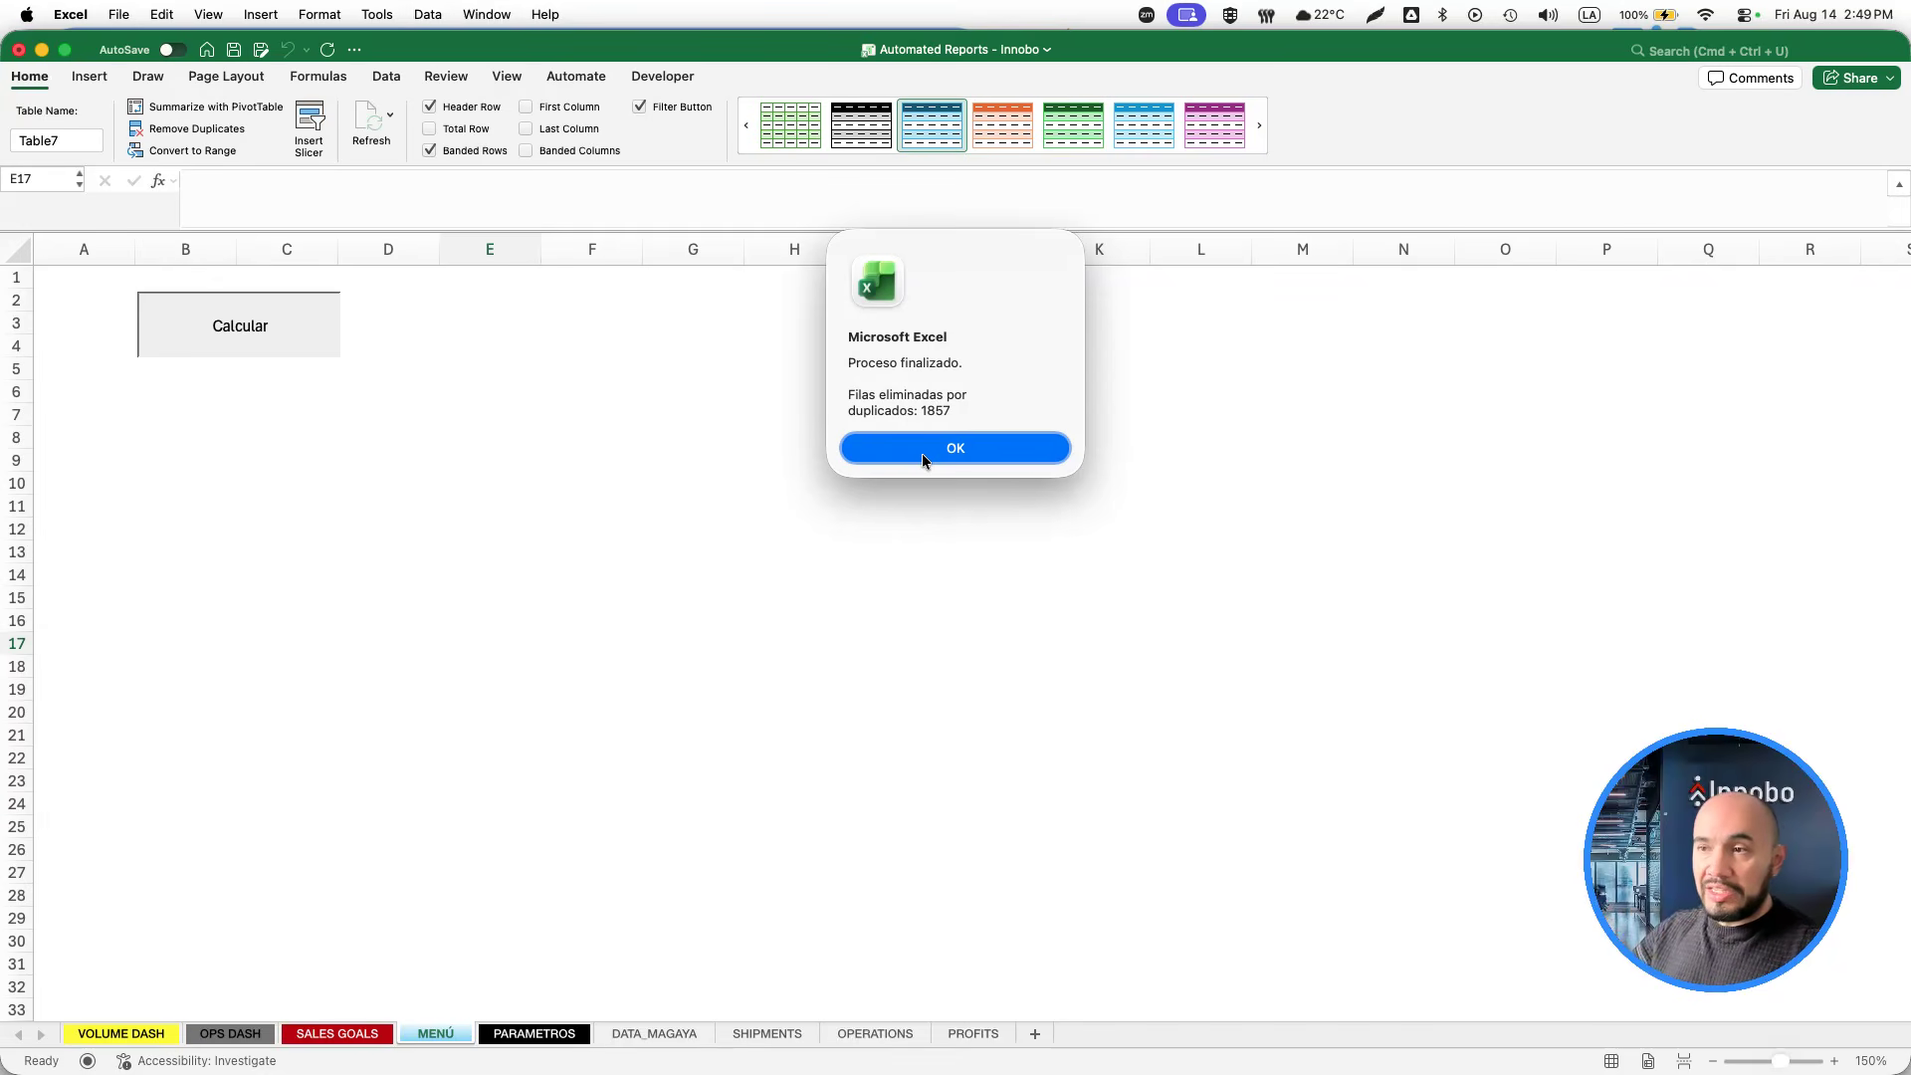
pyautogui.click(979, 452)
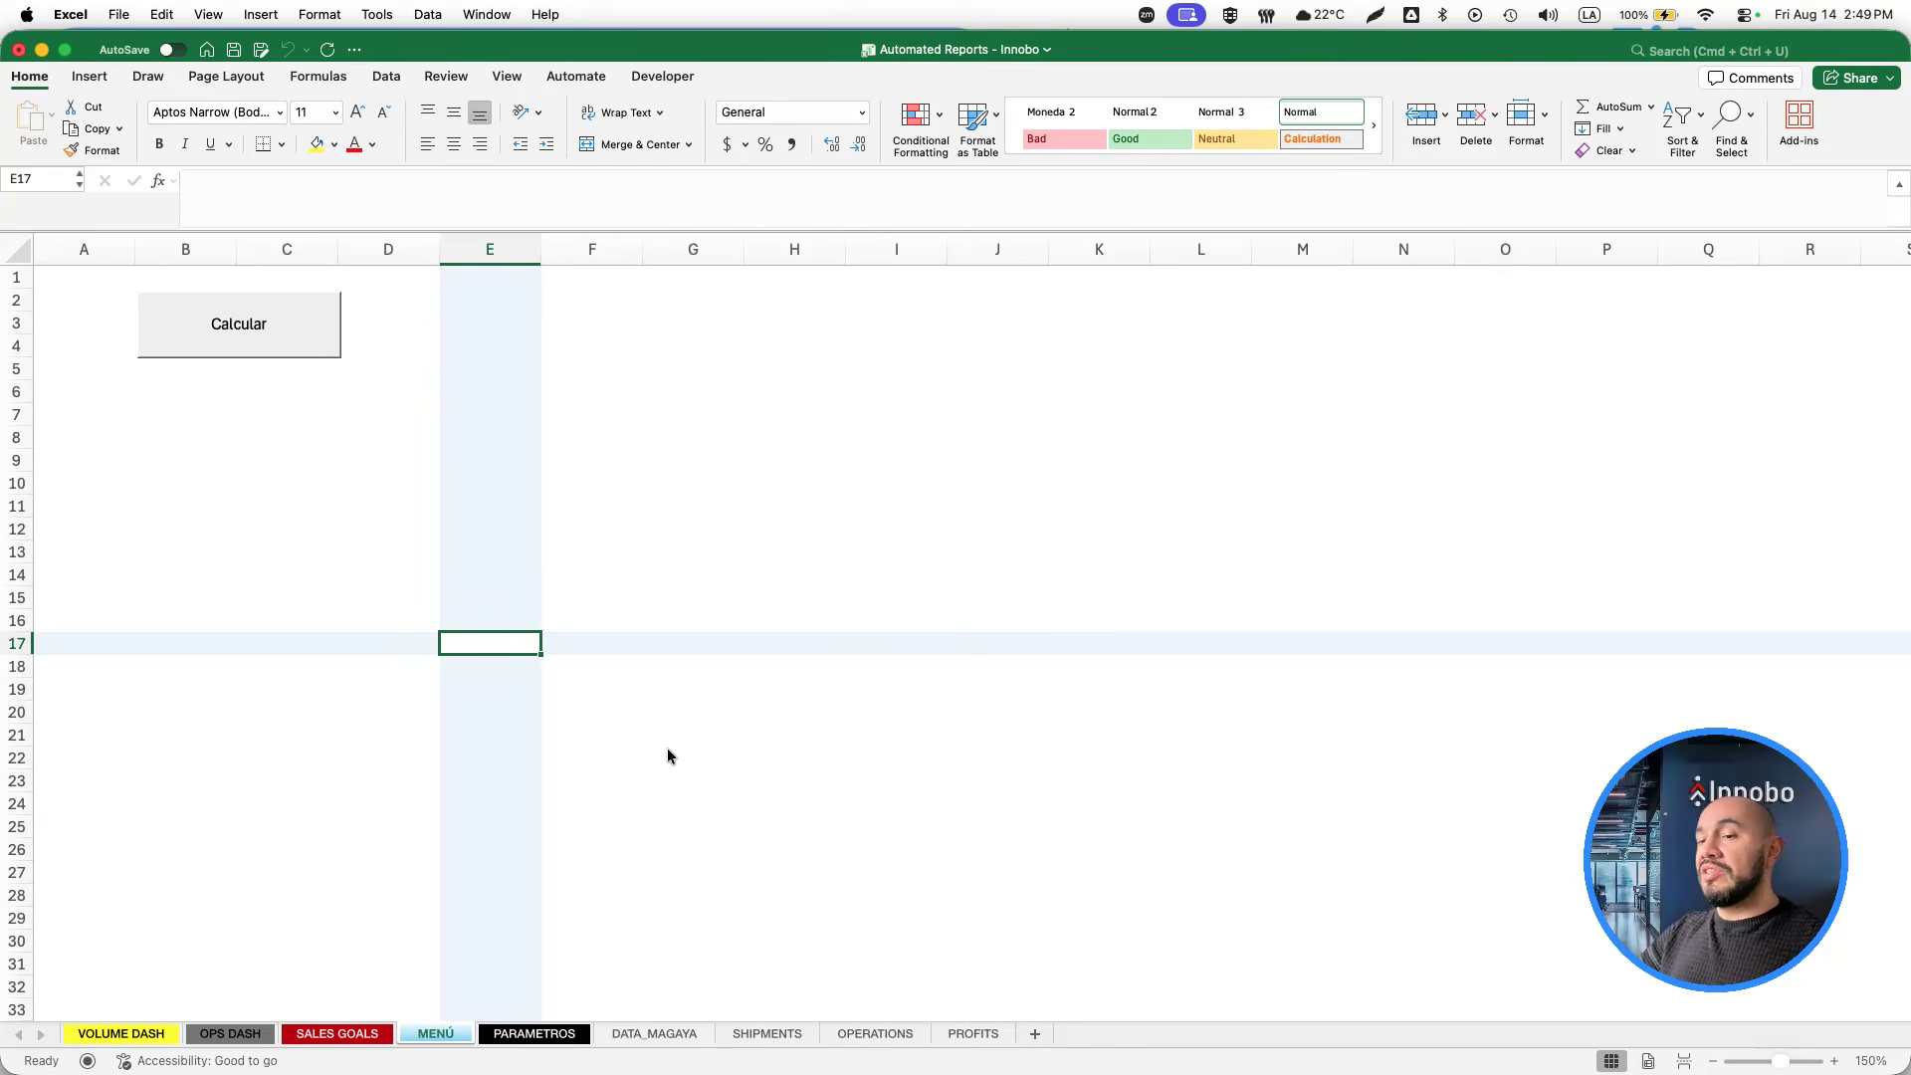
# Review the SHIPMENTS sheet's sales rep table across the Salesperson, Meta, Diferencia and Tasa cumplimiento columns.
pyautogui.click(769, 1031)
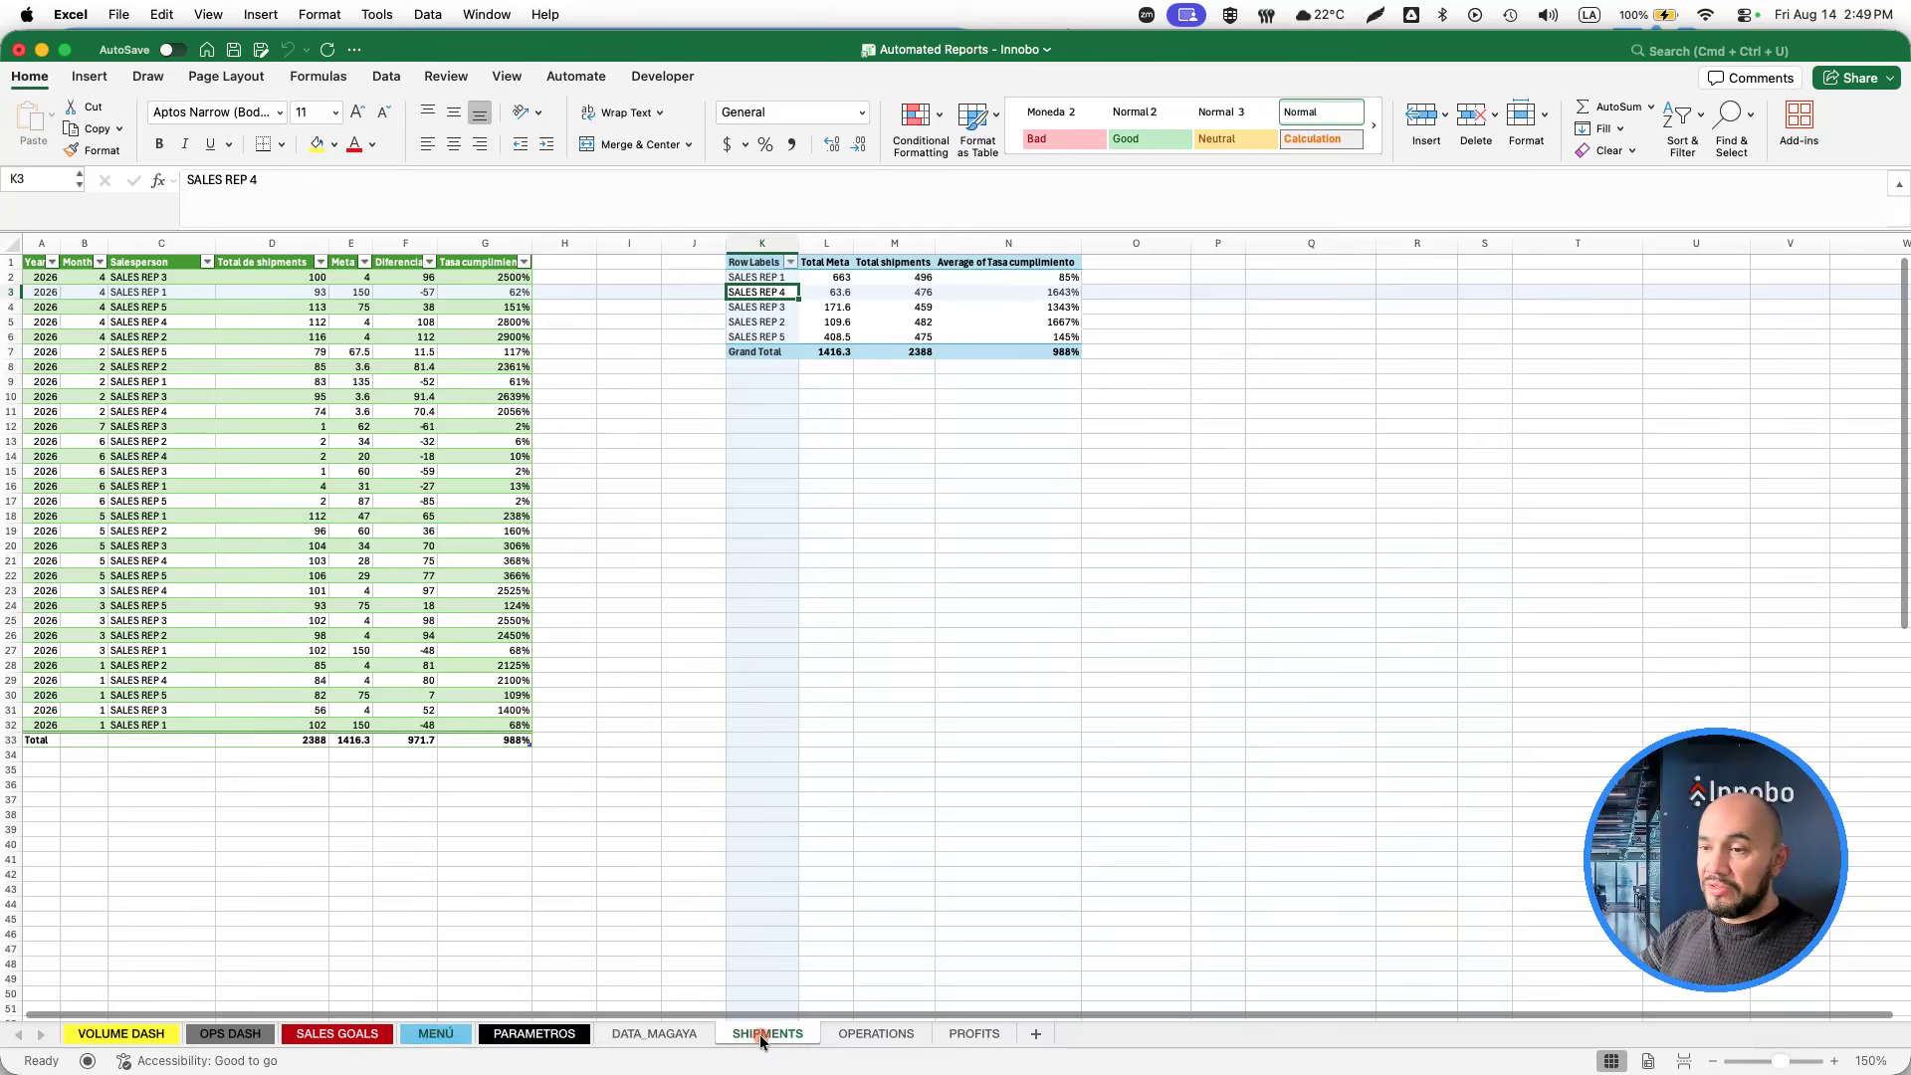
pyautogui.click(124, 276)
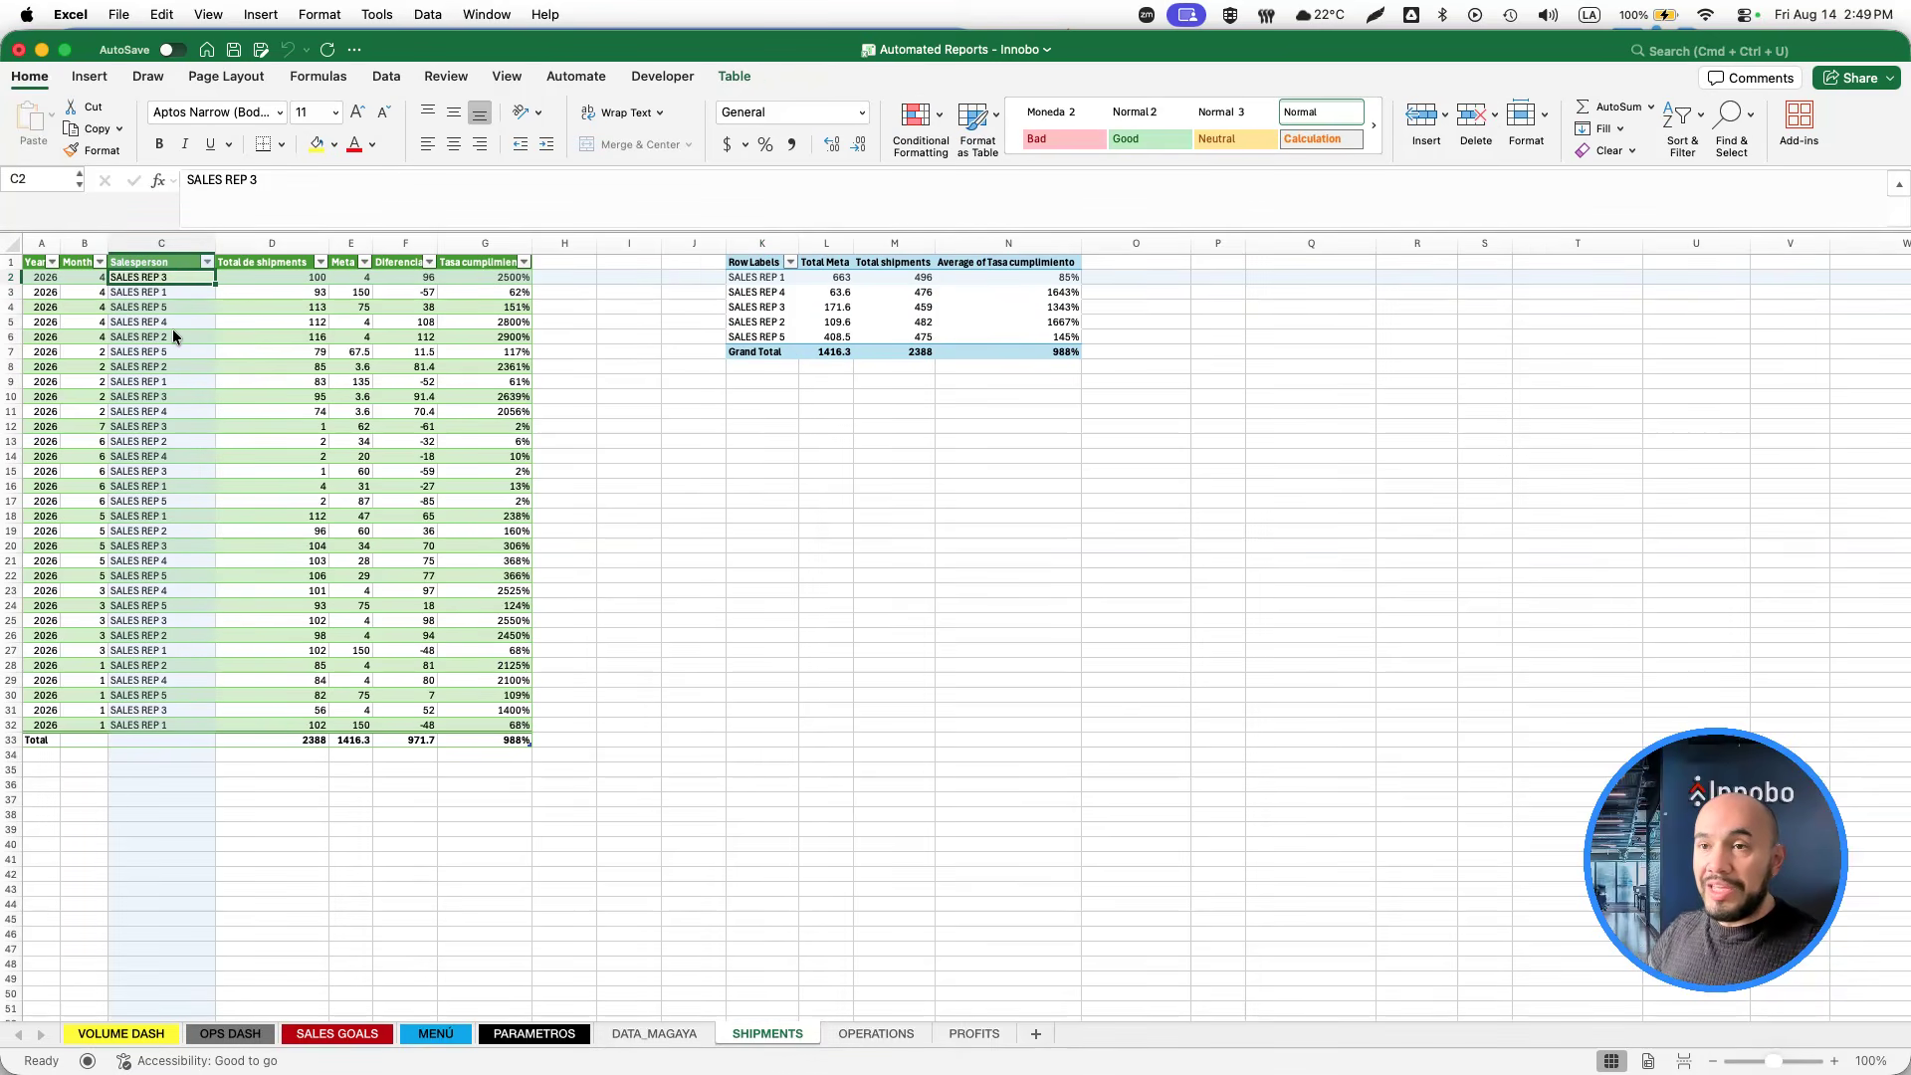
pyautogui.hotkey('ctrl', 'Down')
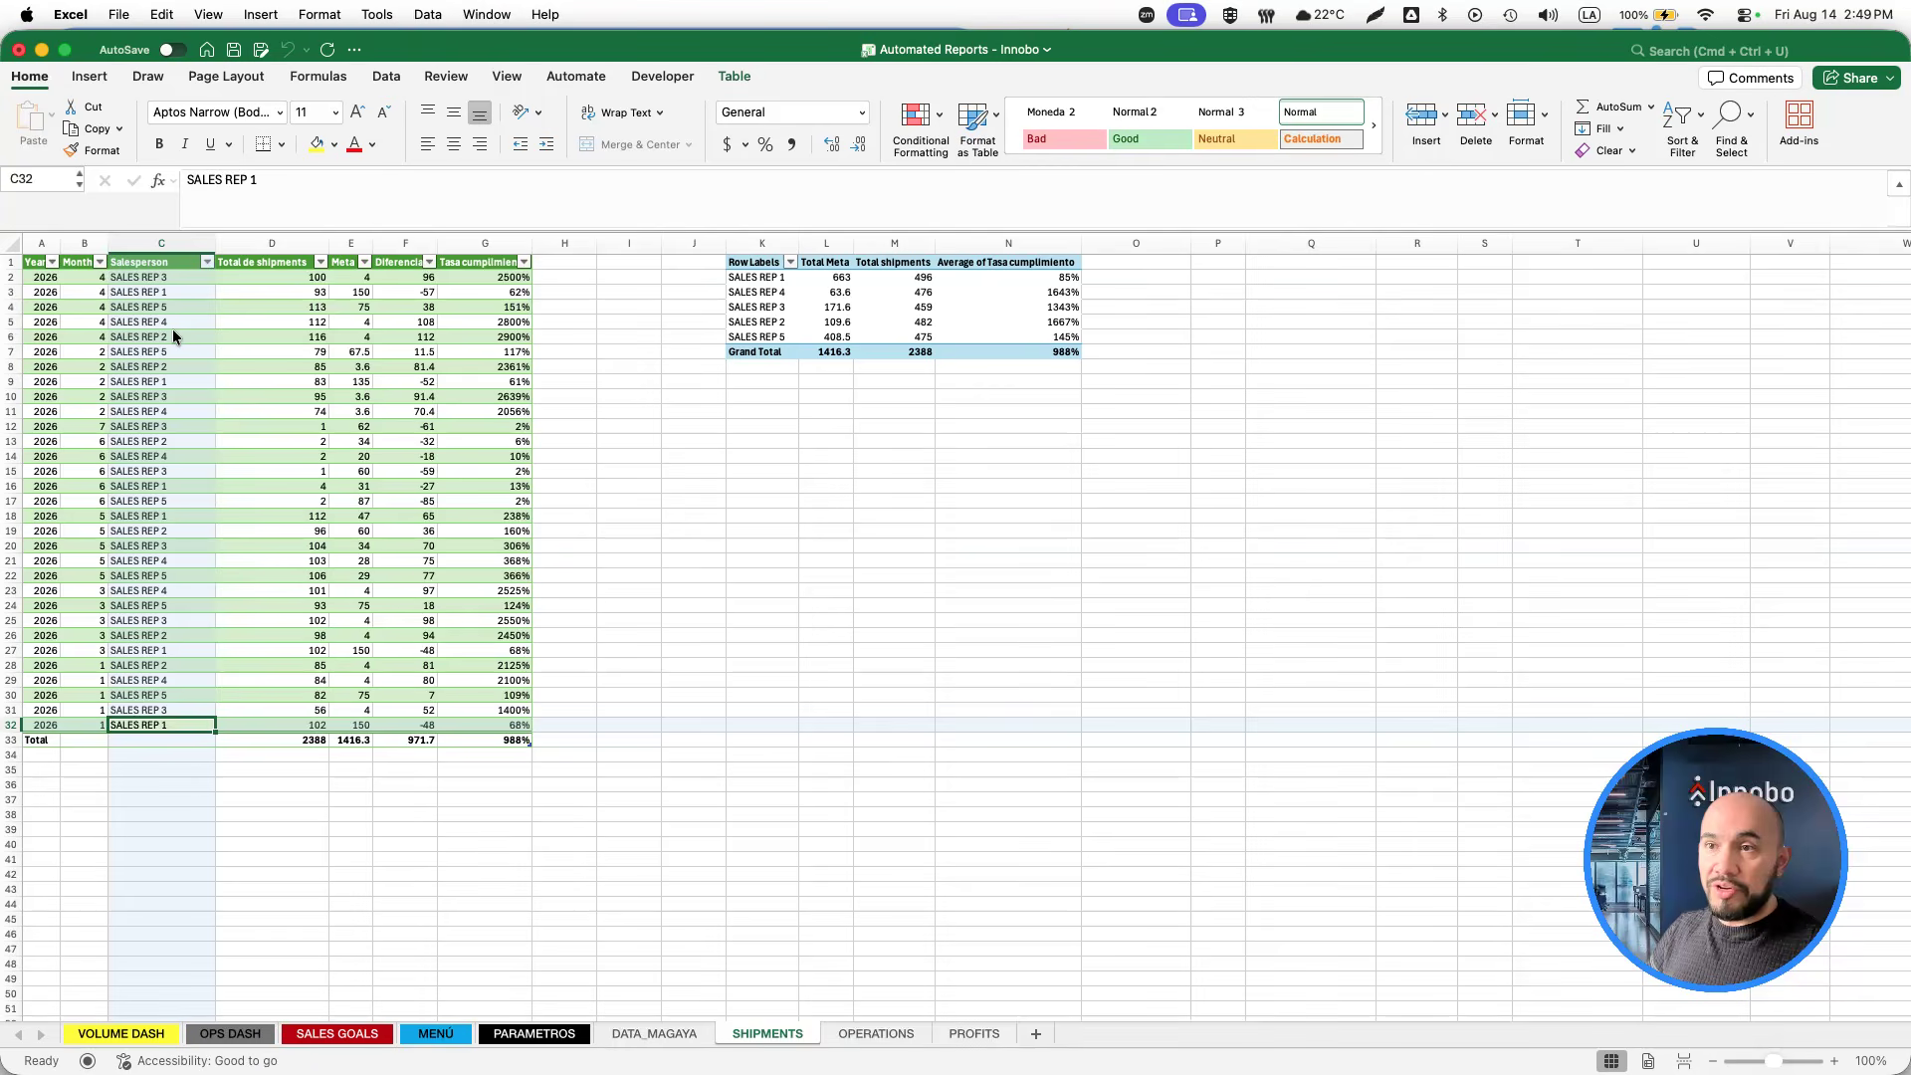
pyautogui.press('Right')
pyautogui.press('Right')
pyautogui.hotkey('ctrl', 'Up')
pyautogui.press('Right')
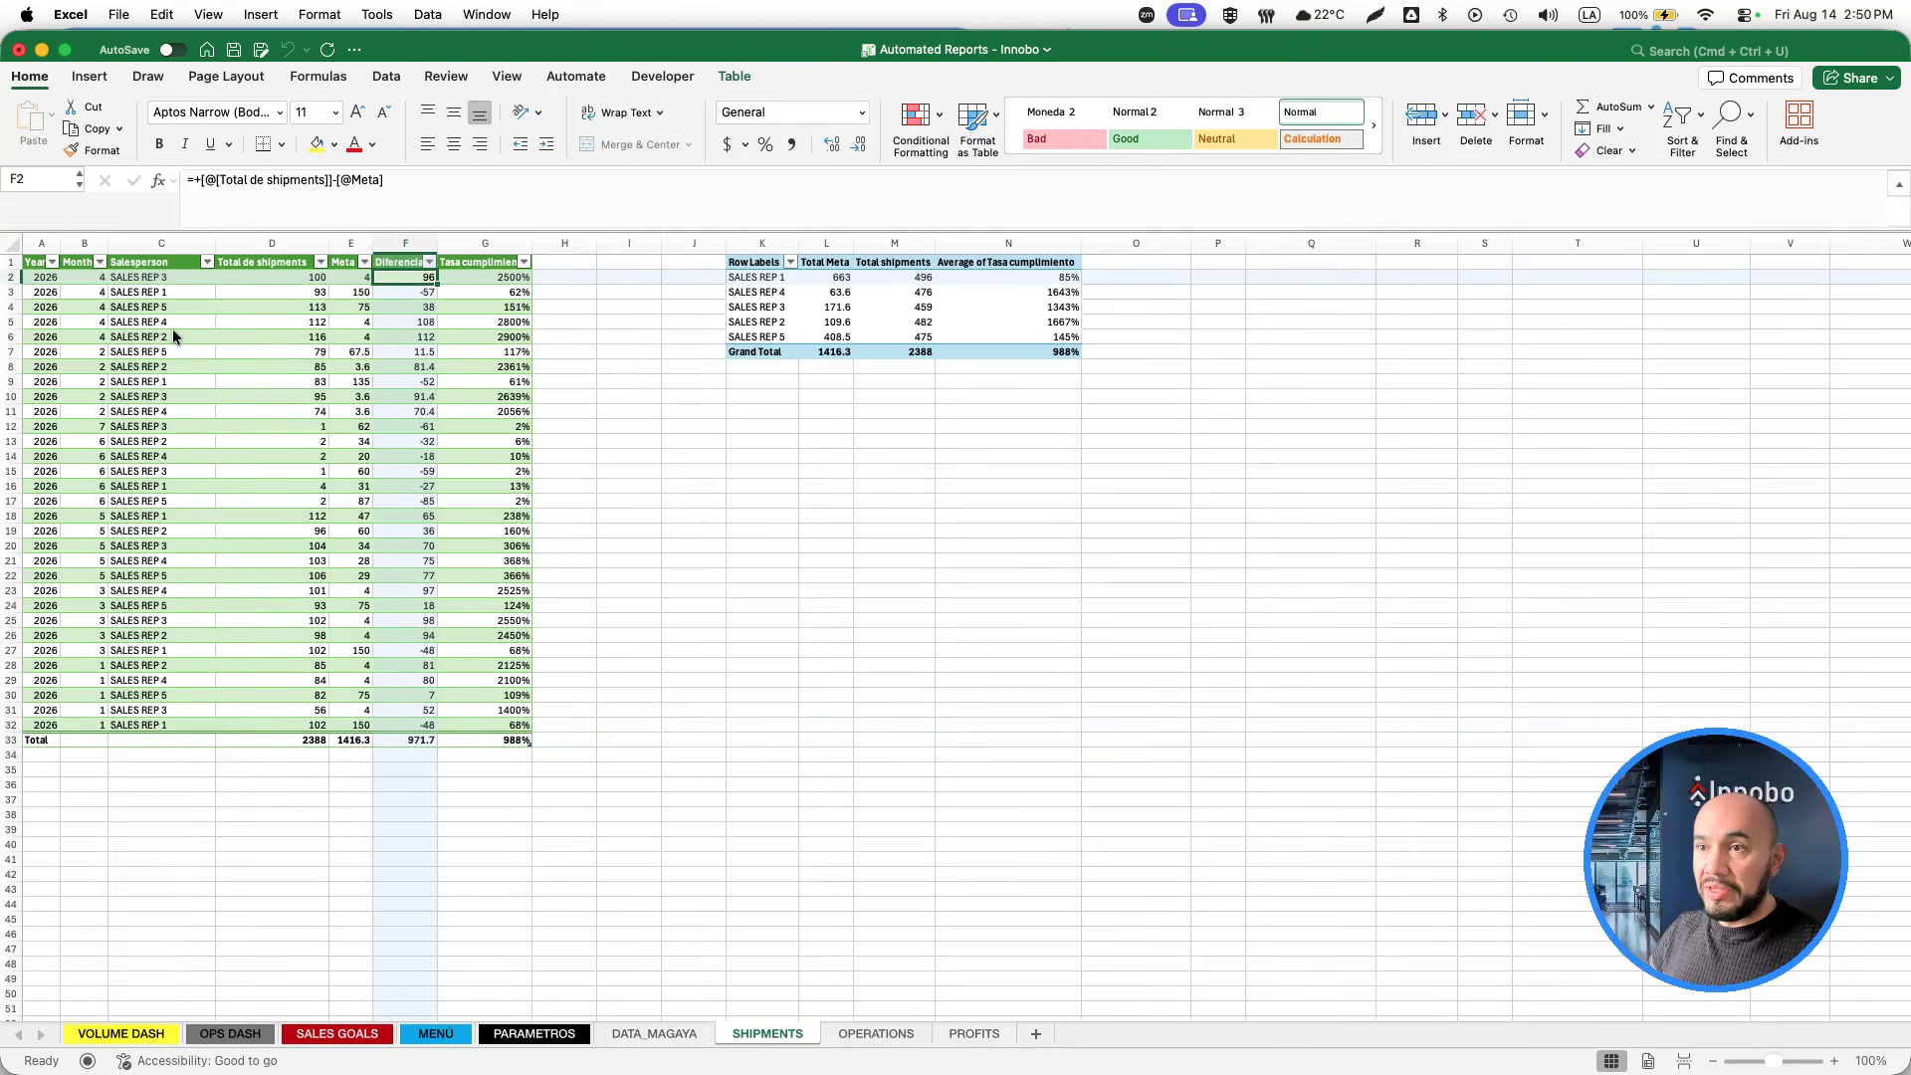
pyautogui.press('Right')
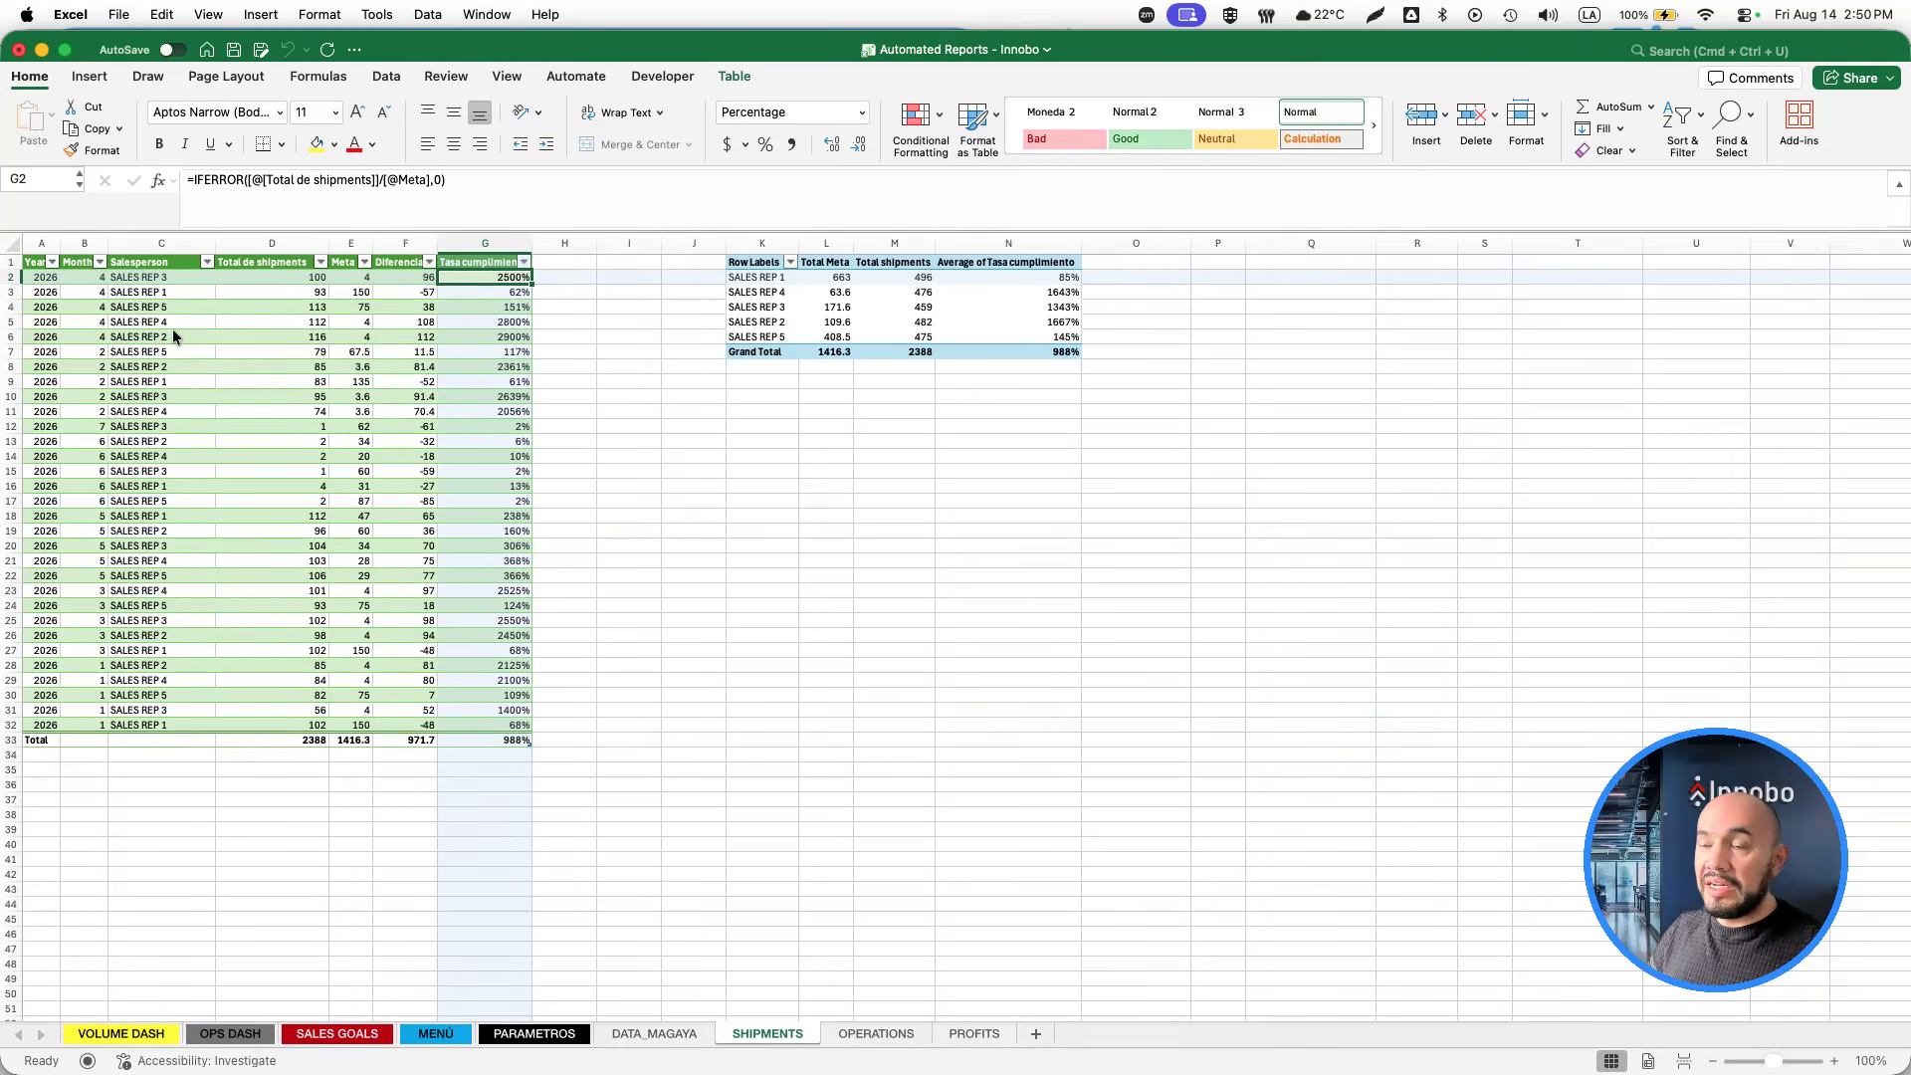
# Examine the Tasa cumplimiento column down to its end, and the first row's Meta and Diferencia cells.
pyautogui.hotkey('ctrl', 'shift', 'Down')
pyautogui.hotkey('ctrl', 'Up')
pyautogui.press('Down')
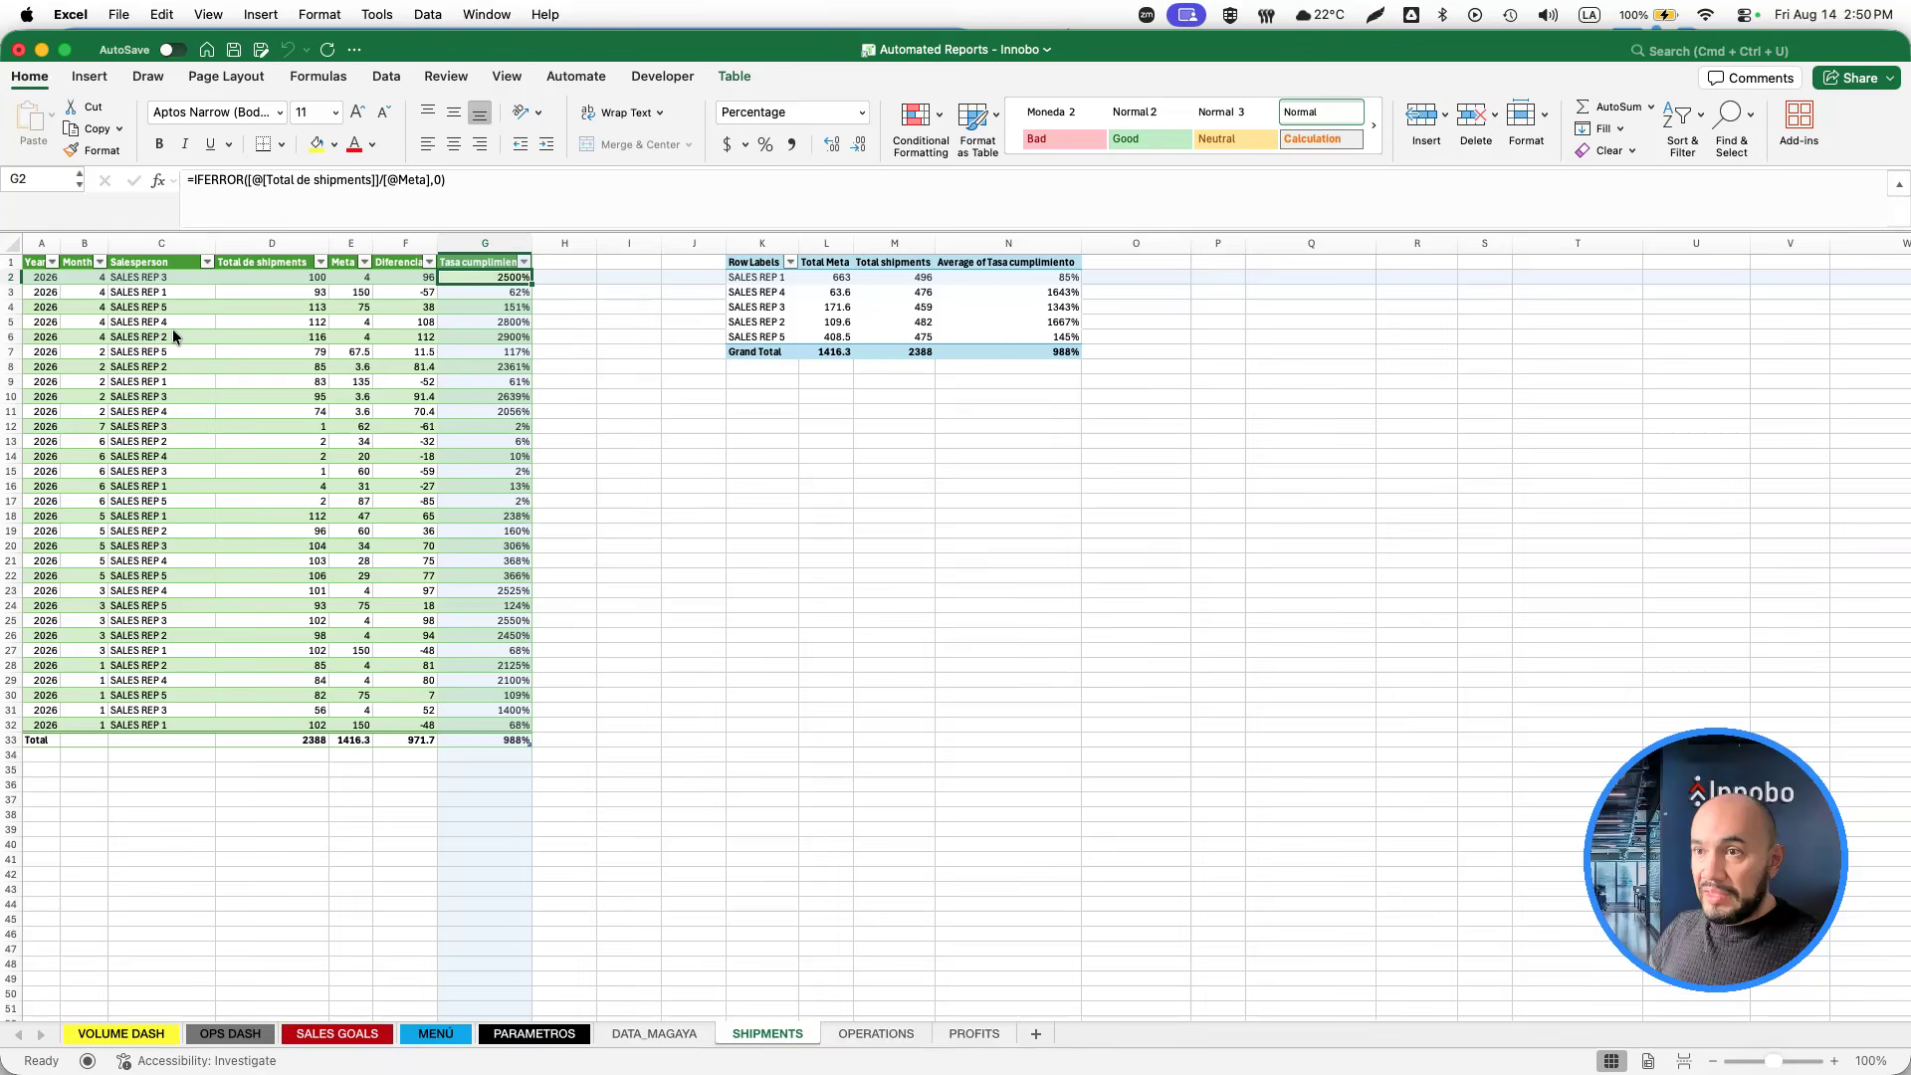
pyautogui.hotkey('ctrl', 'Down')
pyautogui.press('Up')
pyautogui.press('super+Up')
pyautogui.press('Left')
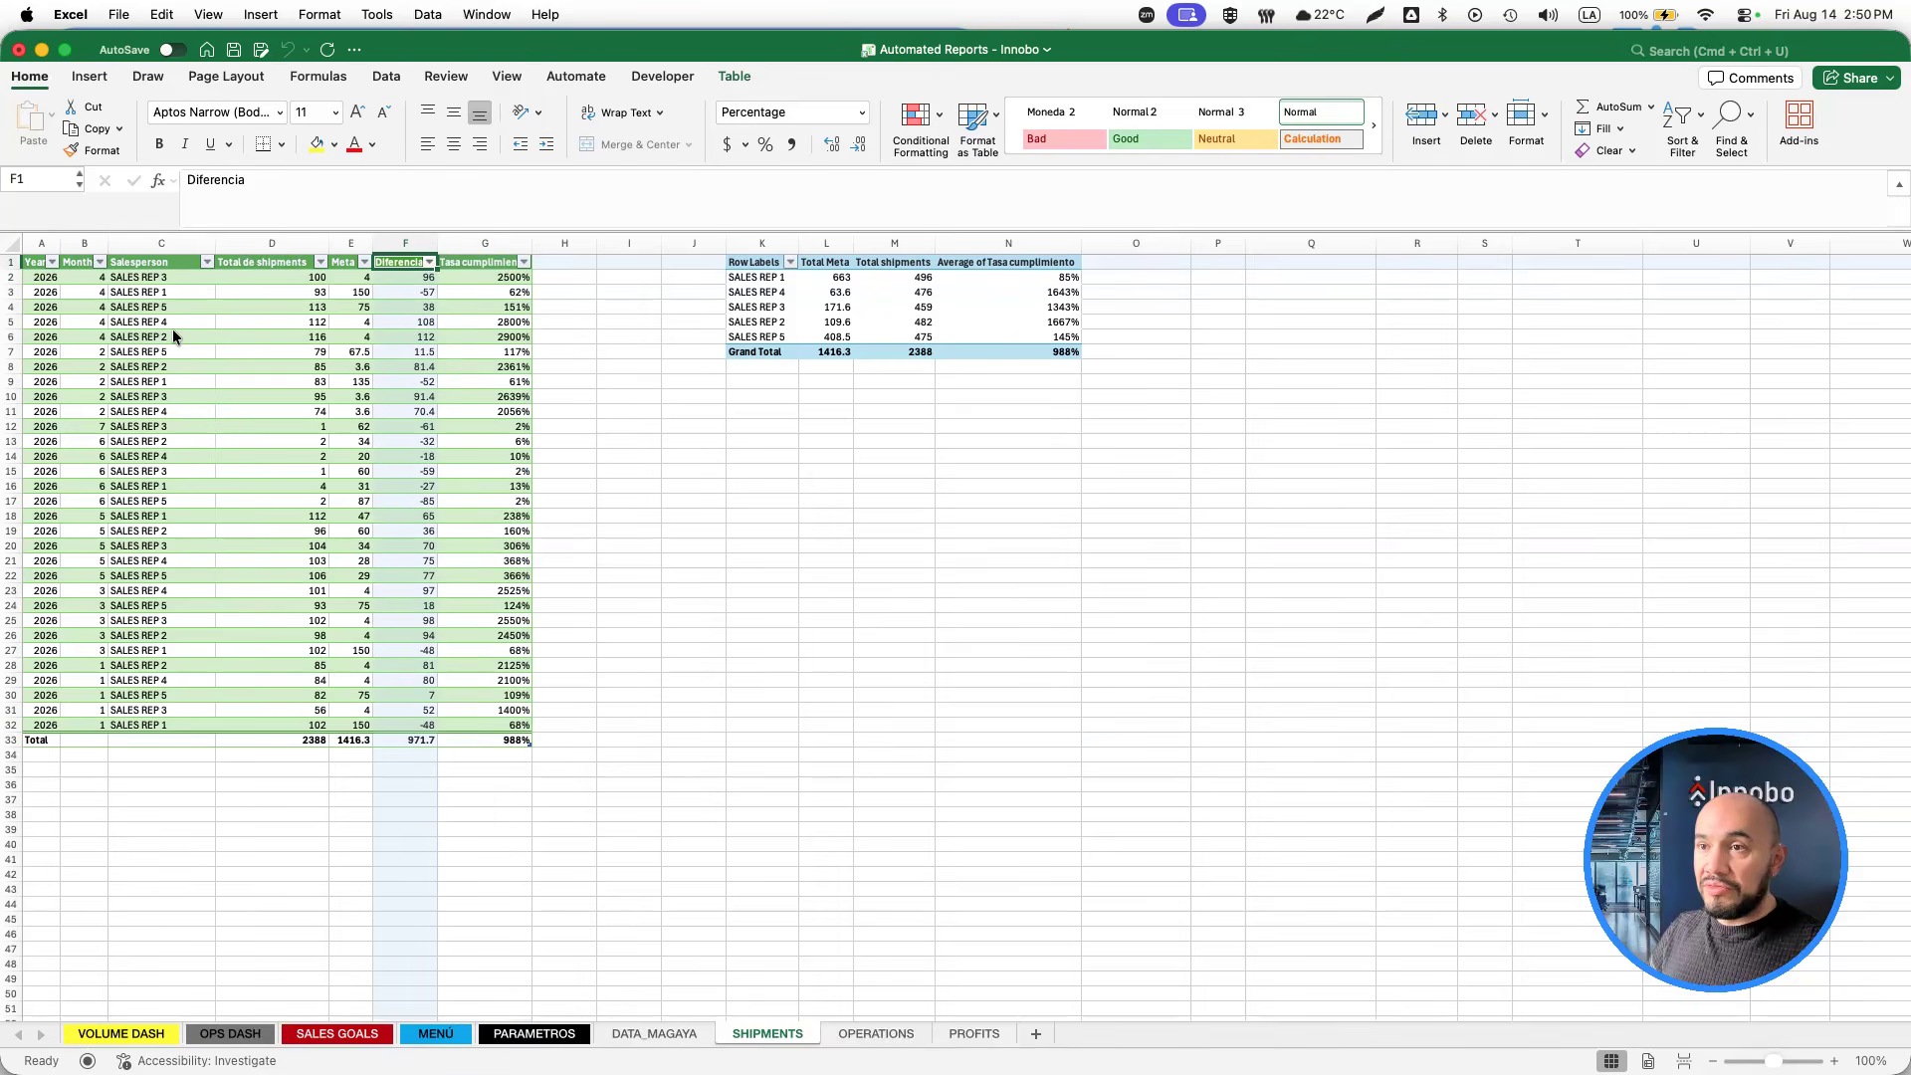
pyautogui.press('Down')
pyautogui.press('Left')
pyautogui.press('Right')
pyautogui.press('Right')
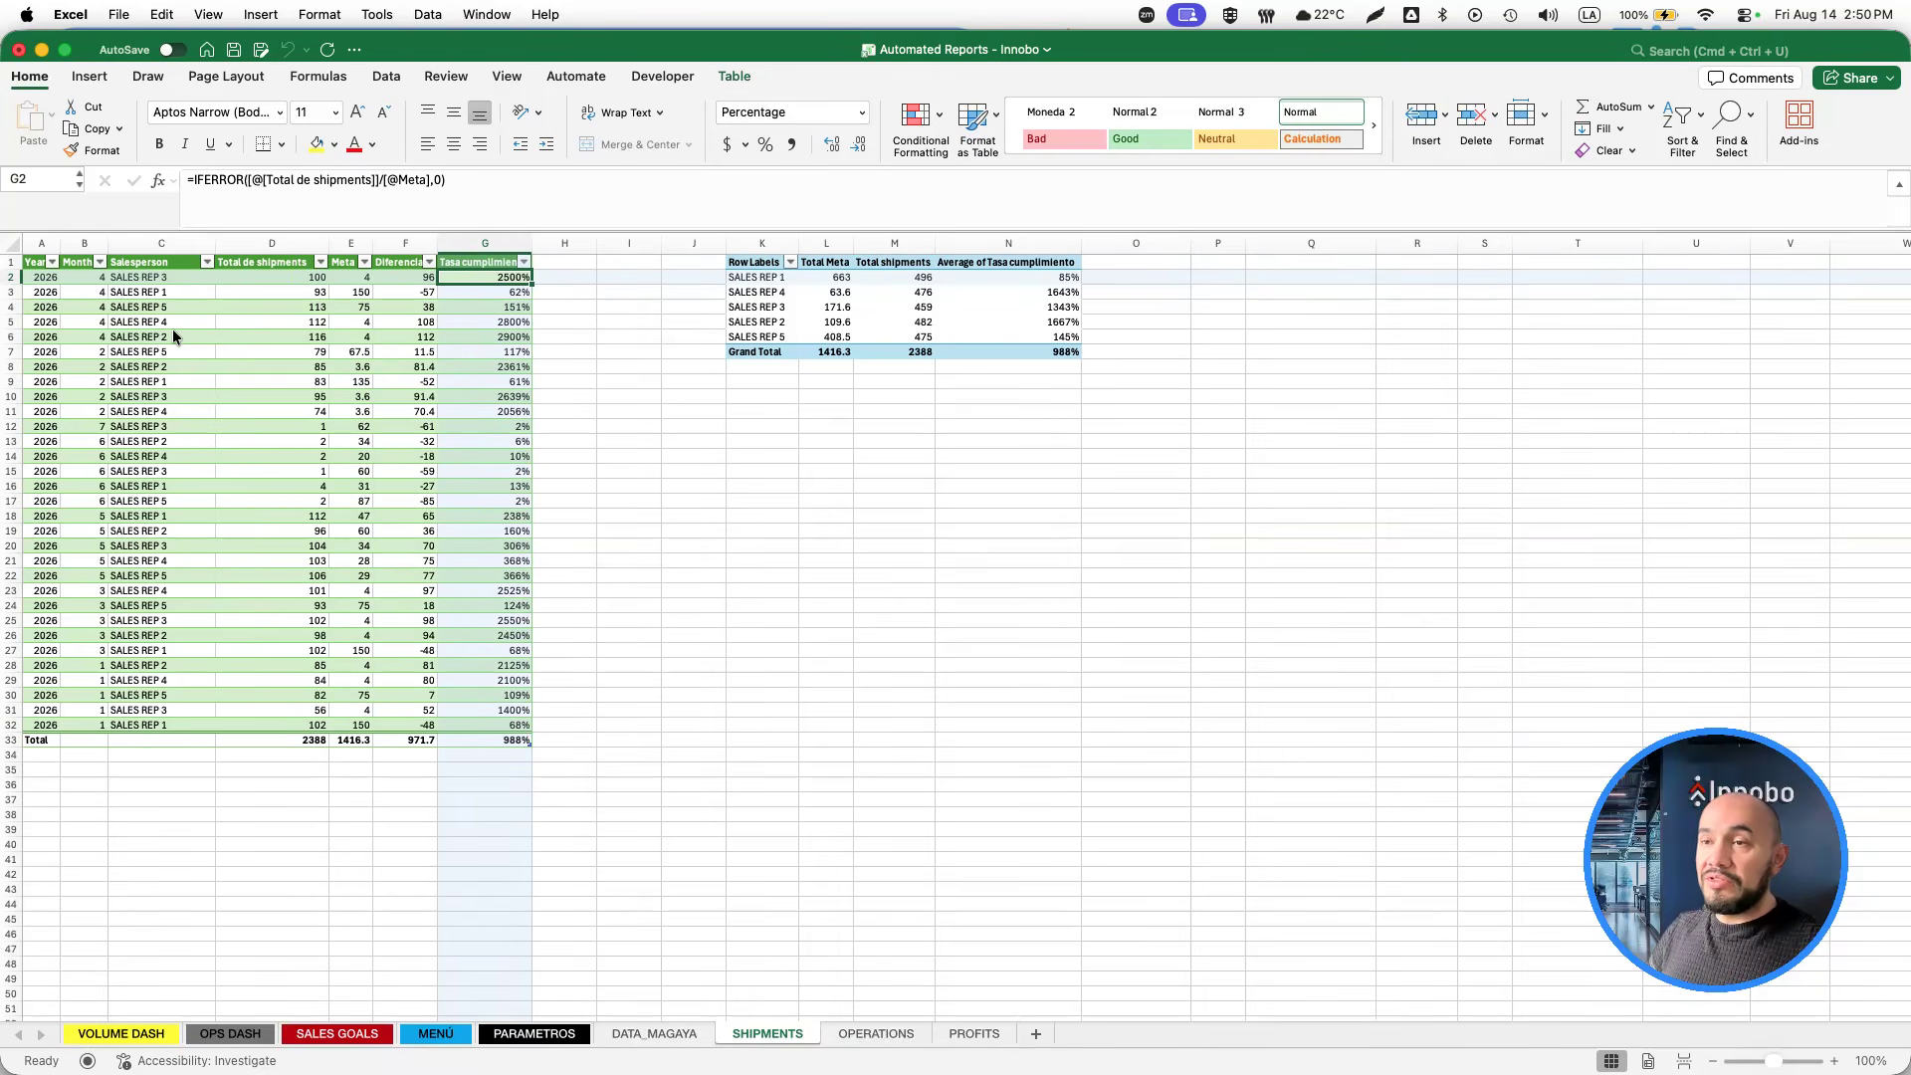
# Go to the SALES REP 1 row label in the pivot table beside the shipments table.
pyautogui.press('Right')
pyautogui.press('Right')
pyautogui.press('Right')
pyautogui.press('Right')
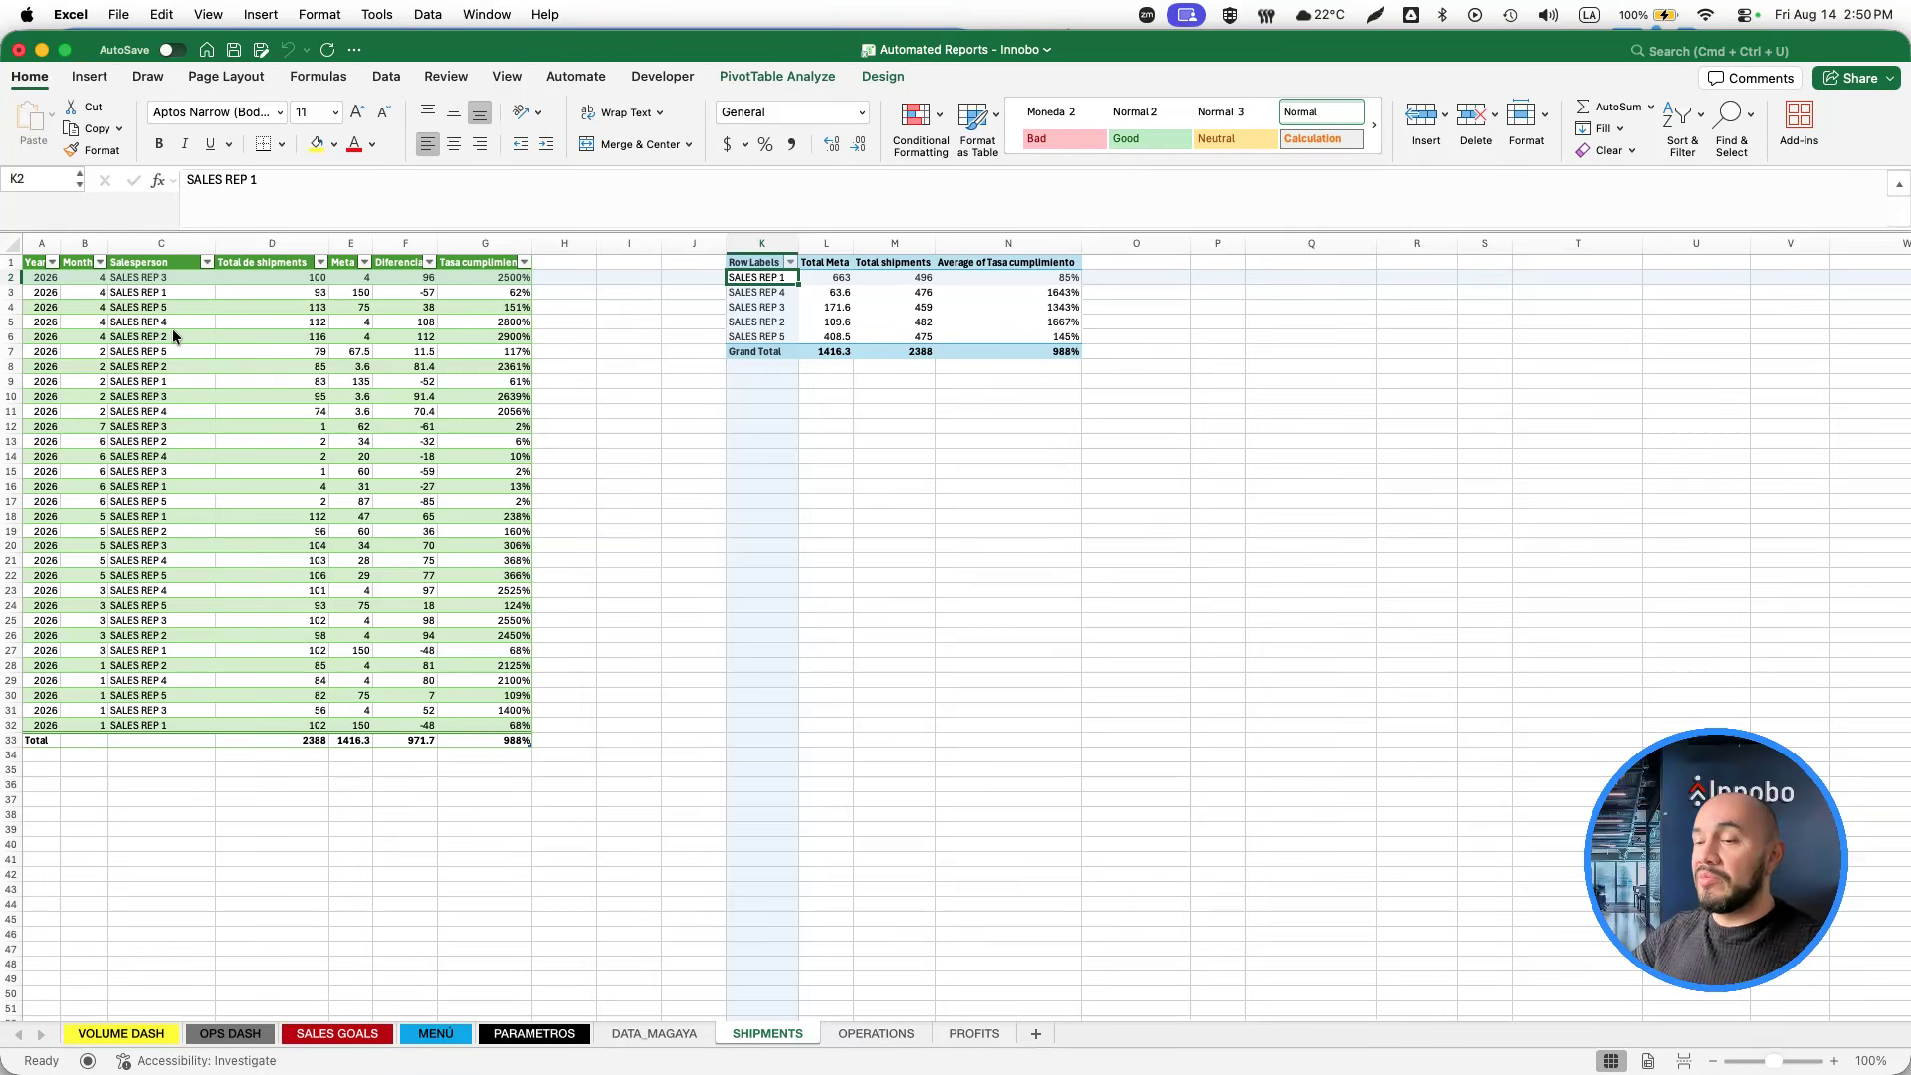
# Review the OPERATIONS sheet's employee table and its adjoining pivot tables of shipments, profit, hours, cost and productivity.
pyautogui.click(853, 1039)
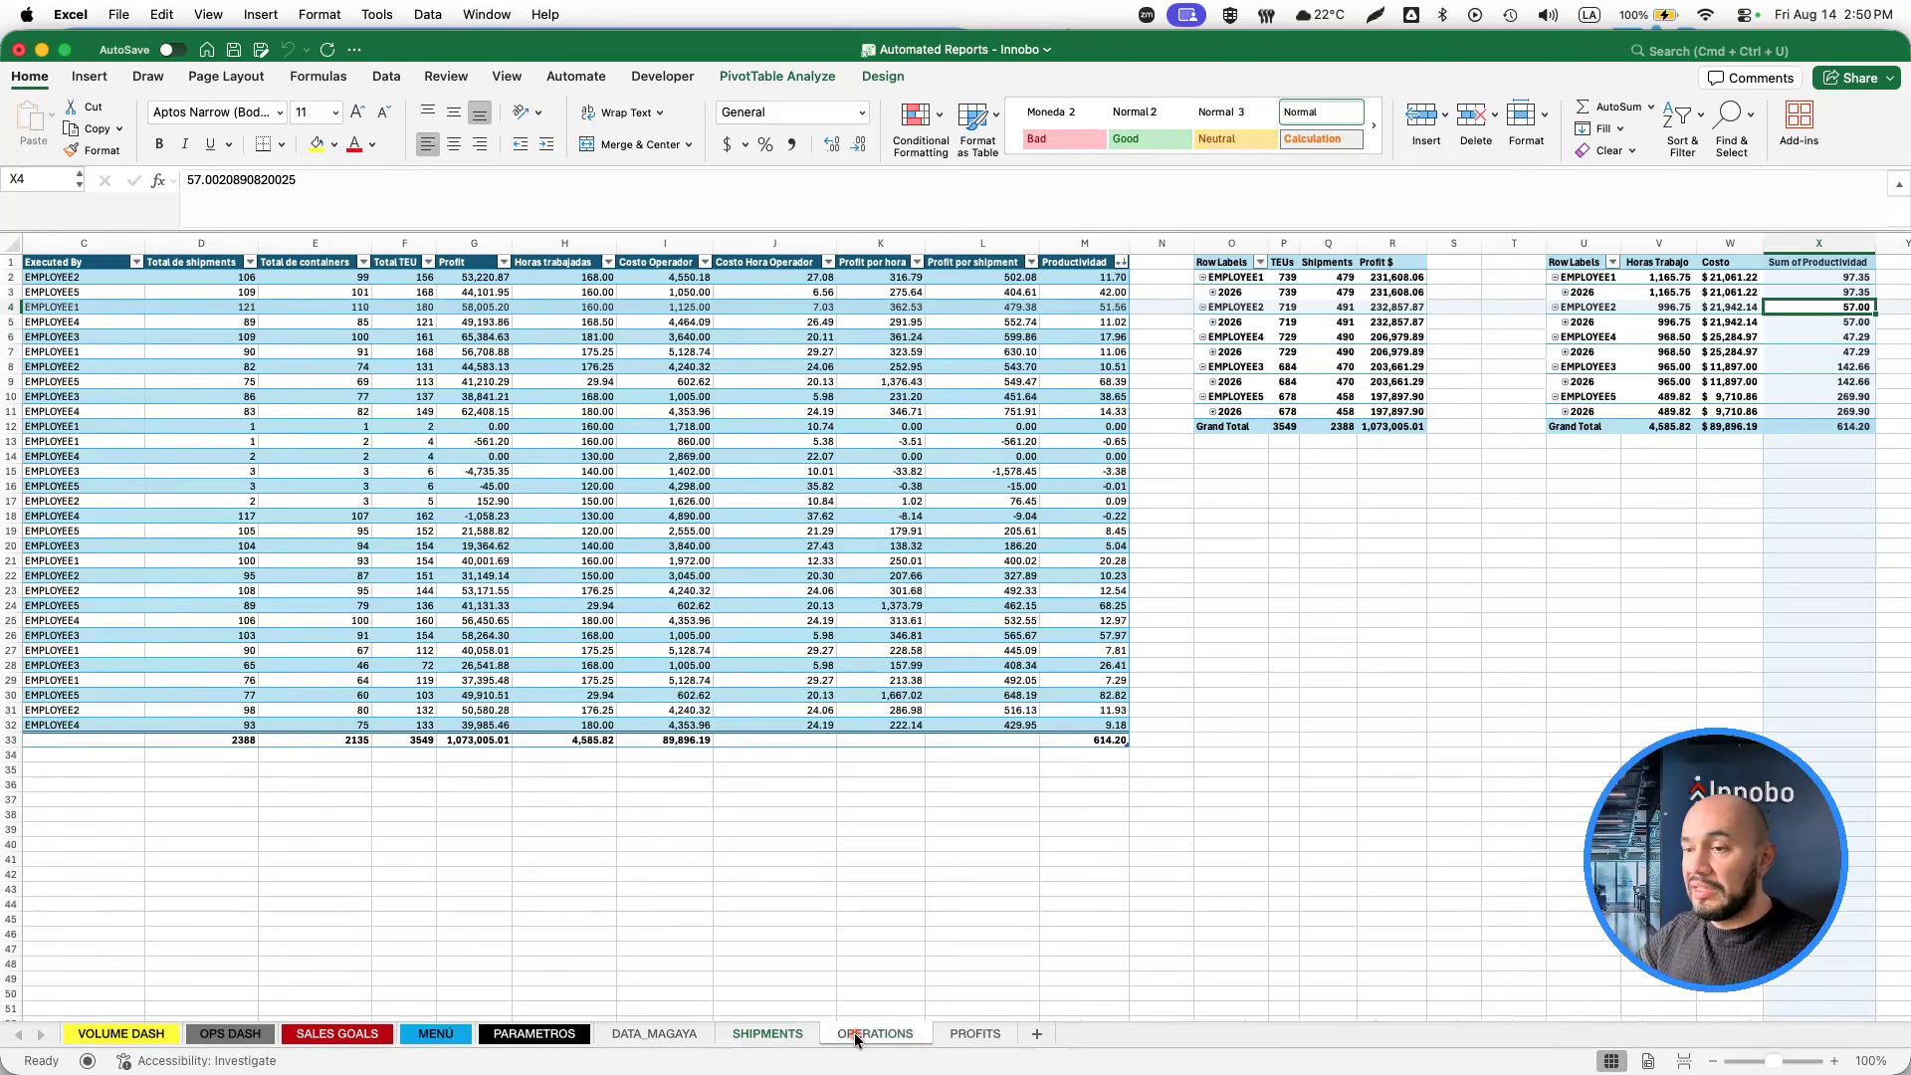
pyautogui.hscroll(-3, 511, 577)
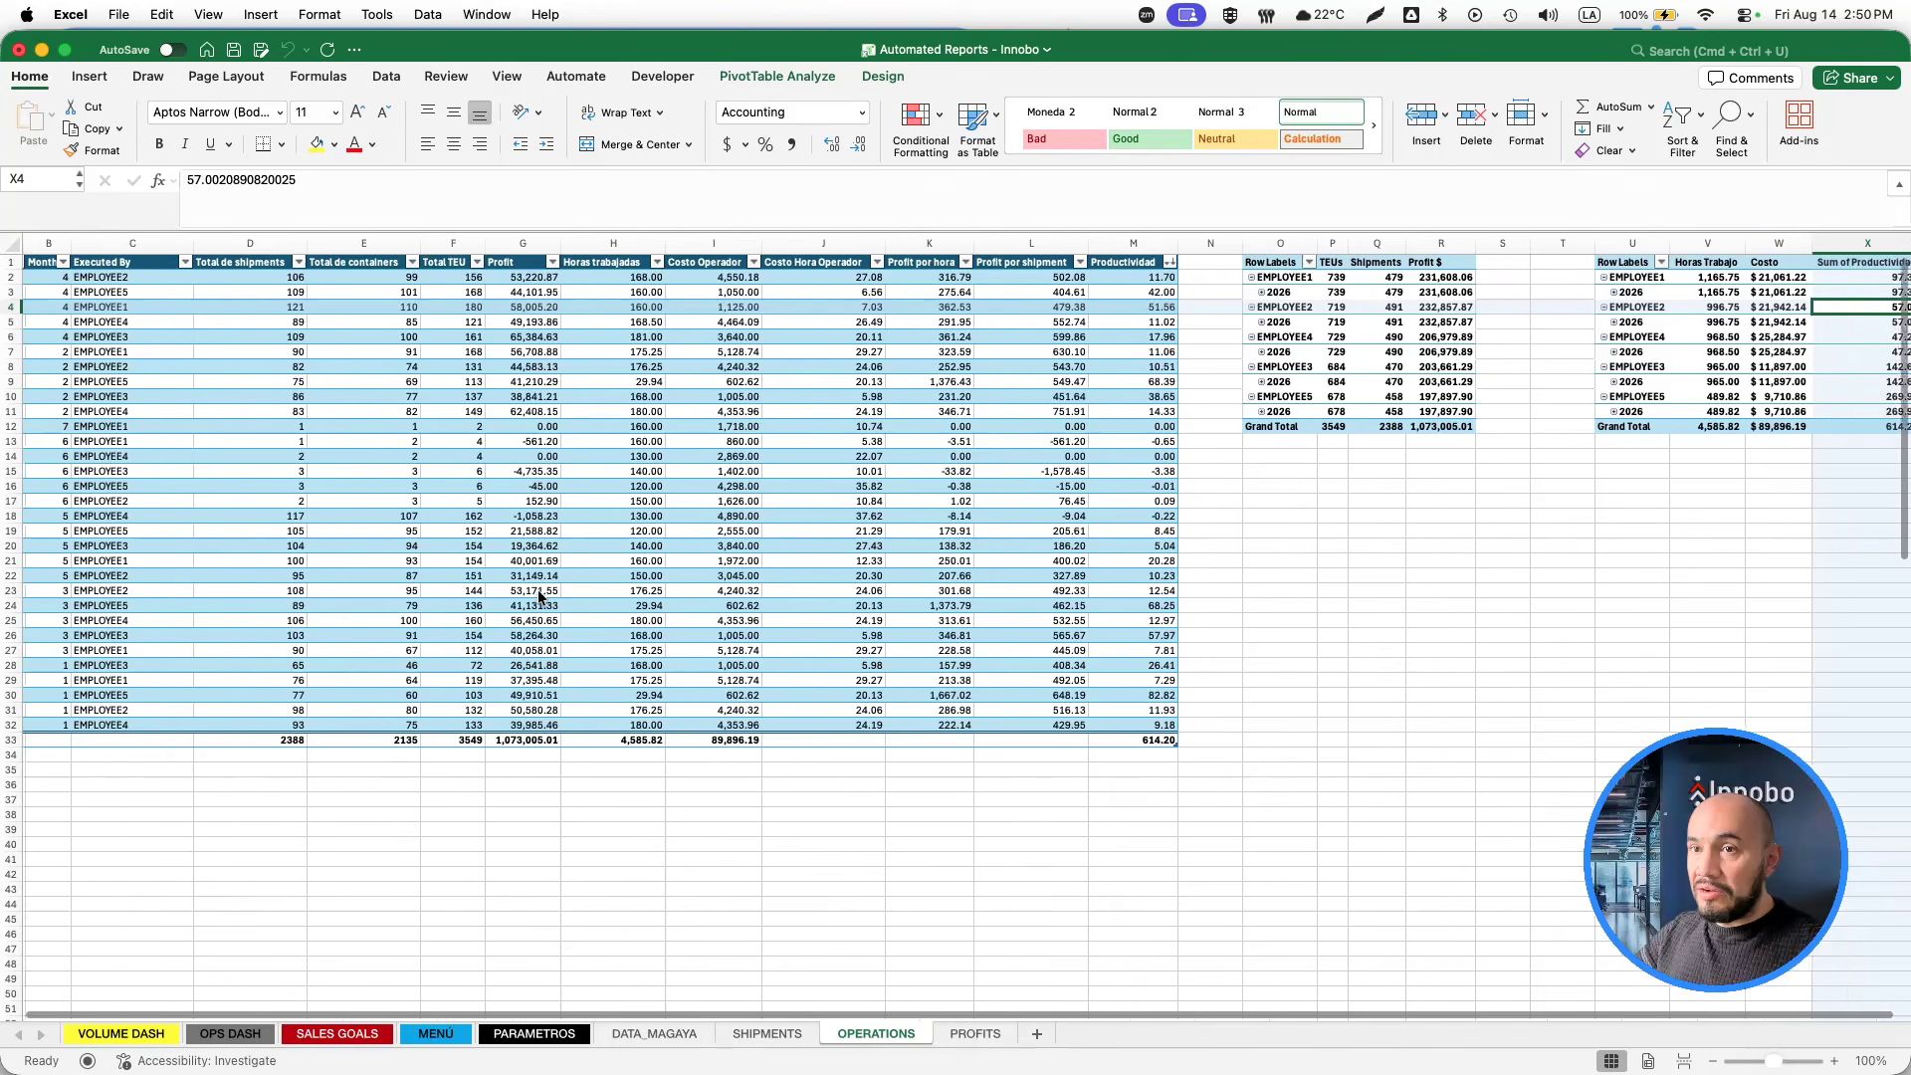
pyautogui.hscroll(1, 311, 395)
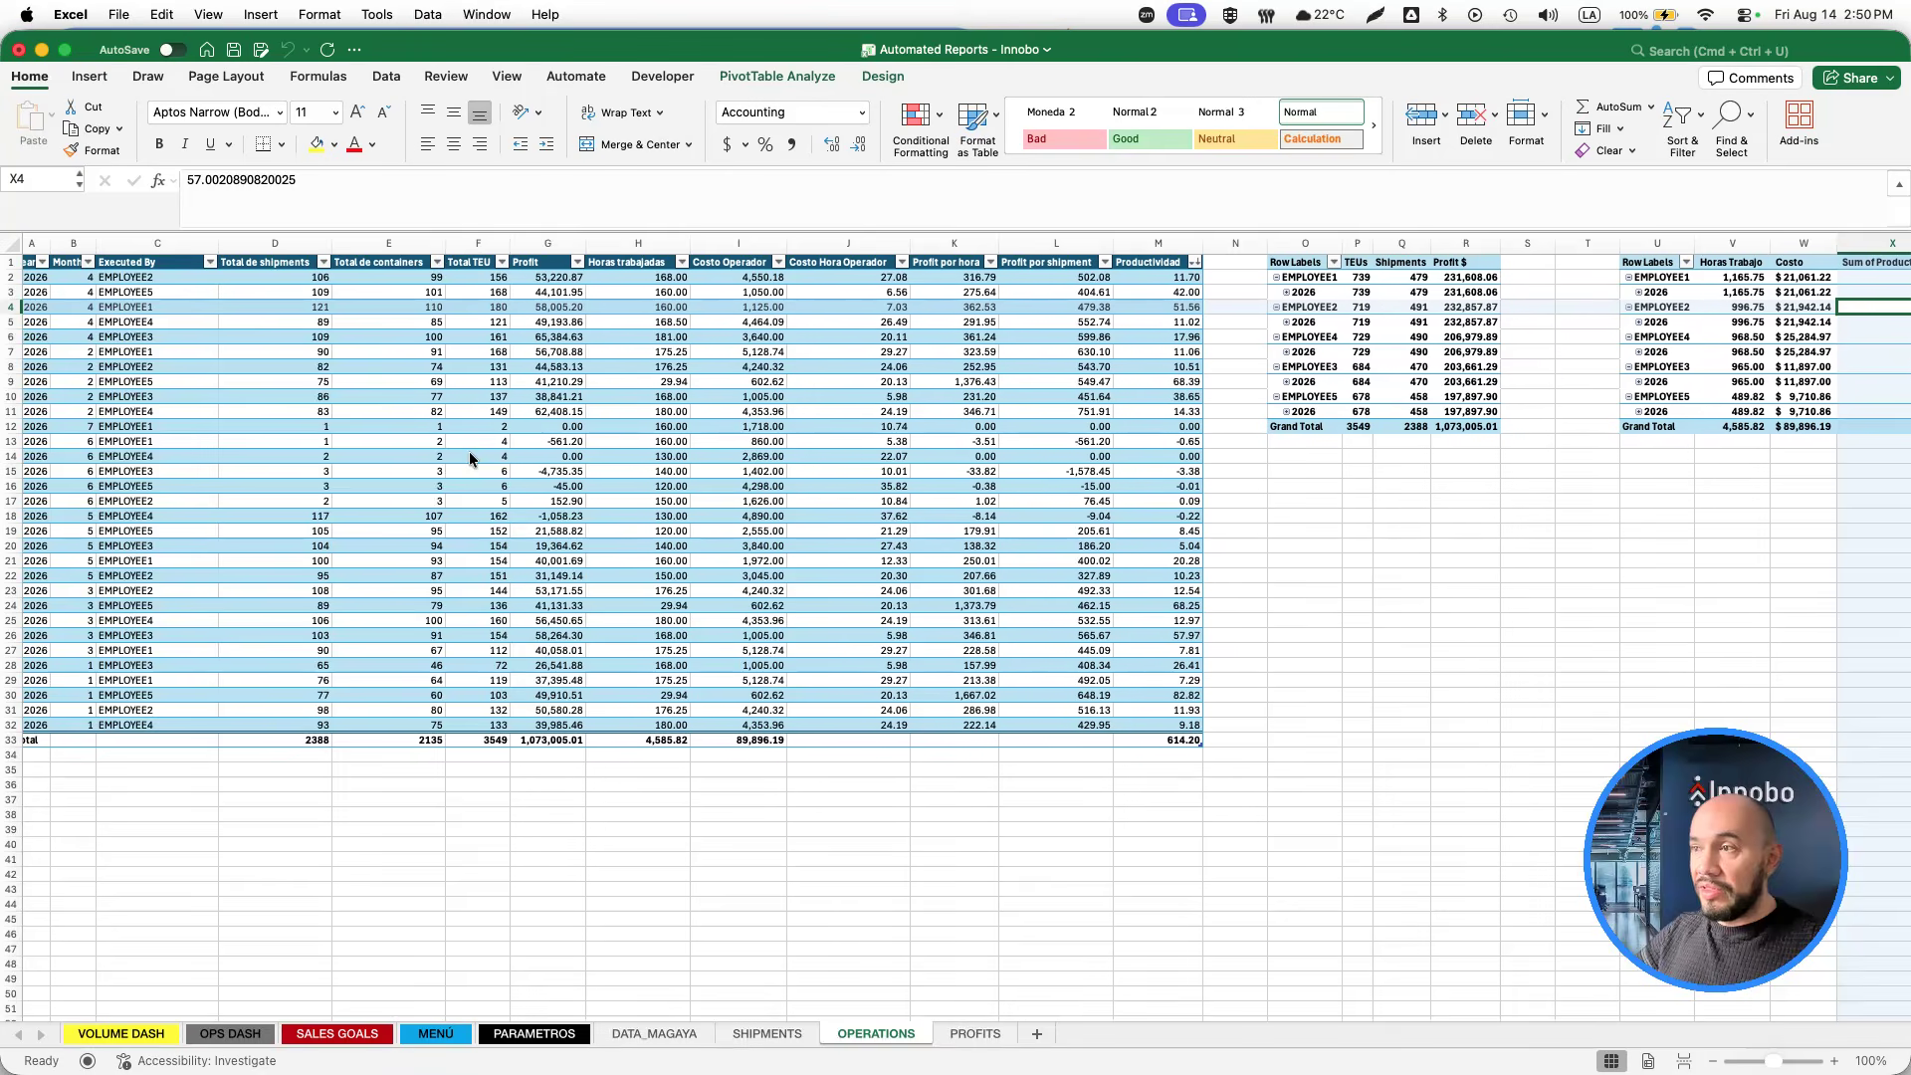
pyautogui.hscroll(5, 544, 442)
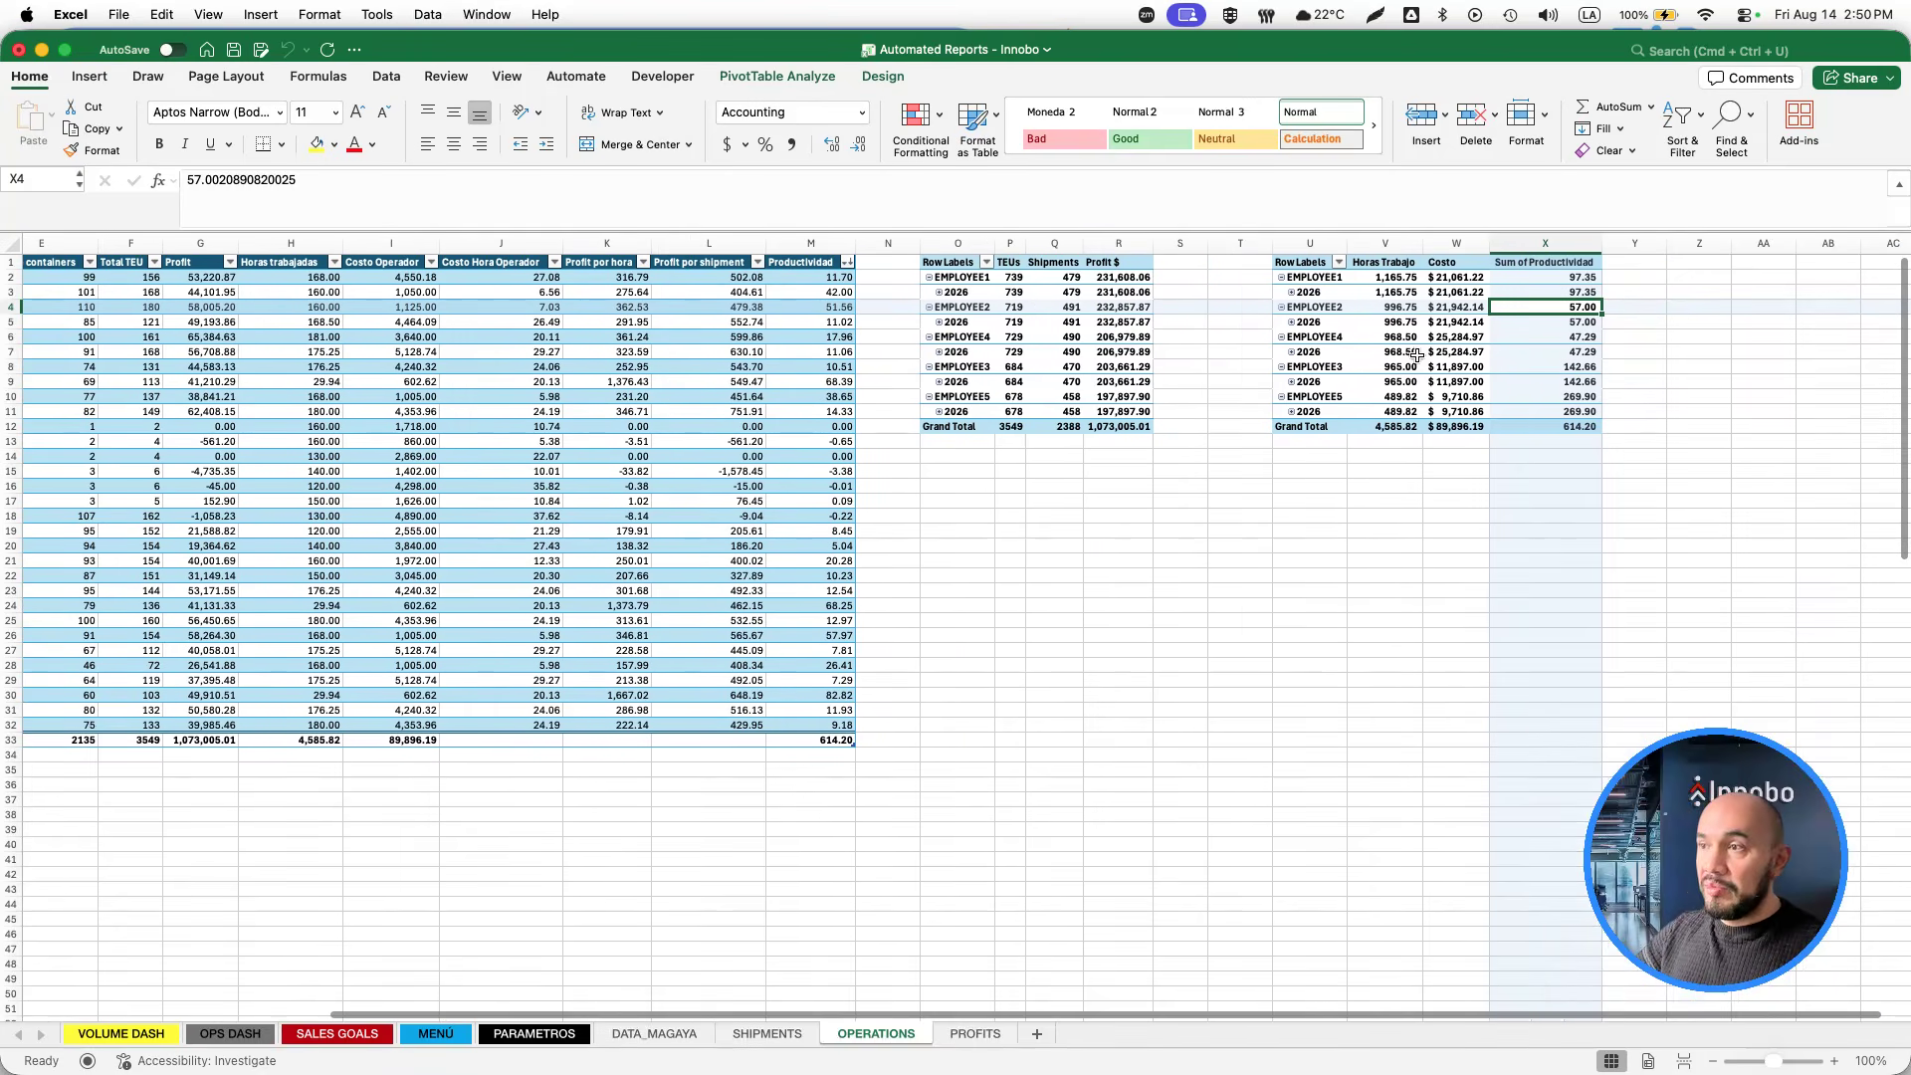
pyautogui.click(1413, 354)
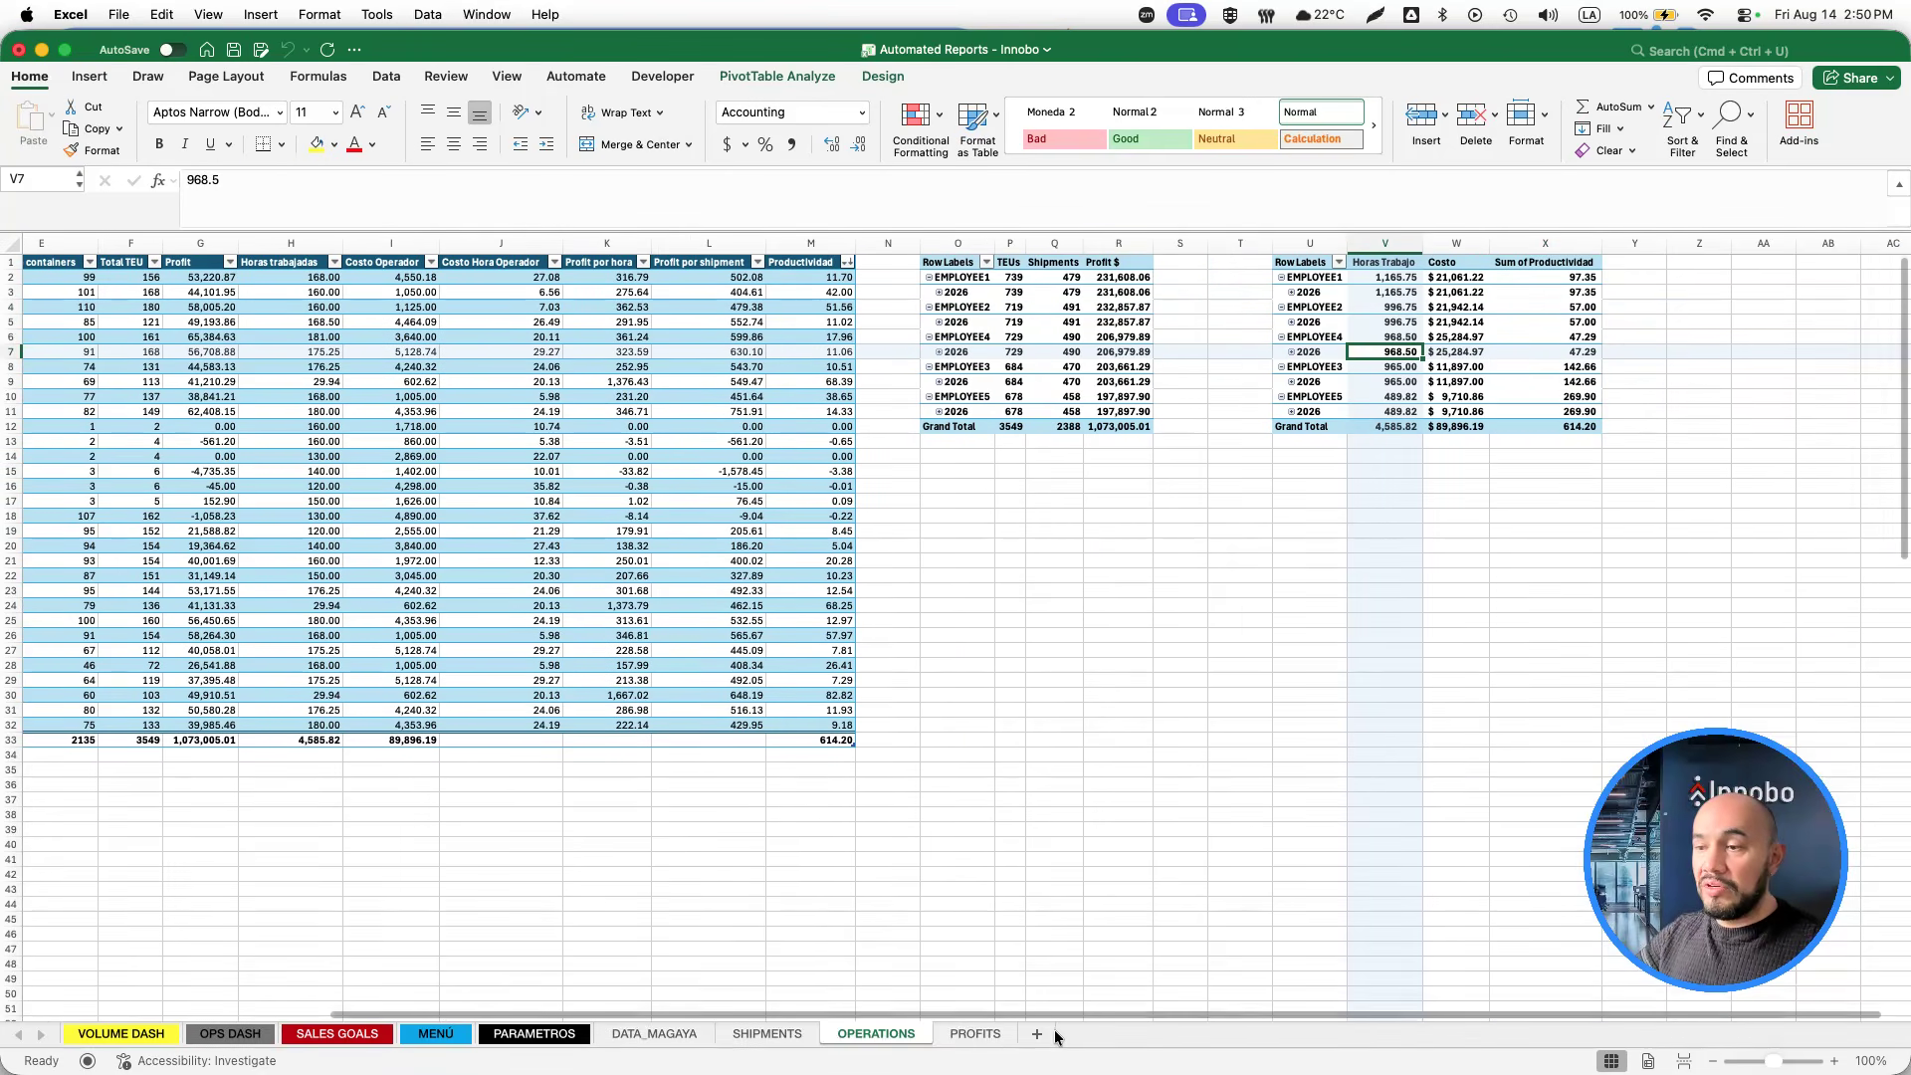
# Review the PROFITS sheet's pivot tables by month, by transport mode and by destination profit.
pyautogui.click(962, 1038)
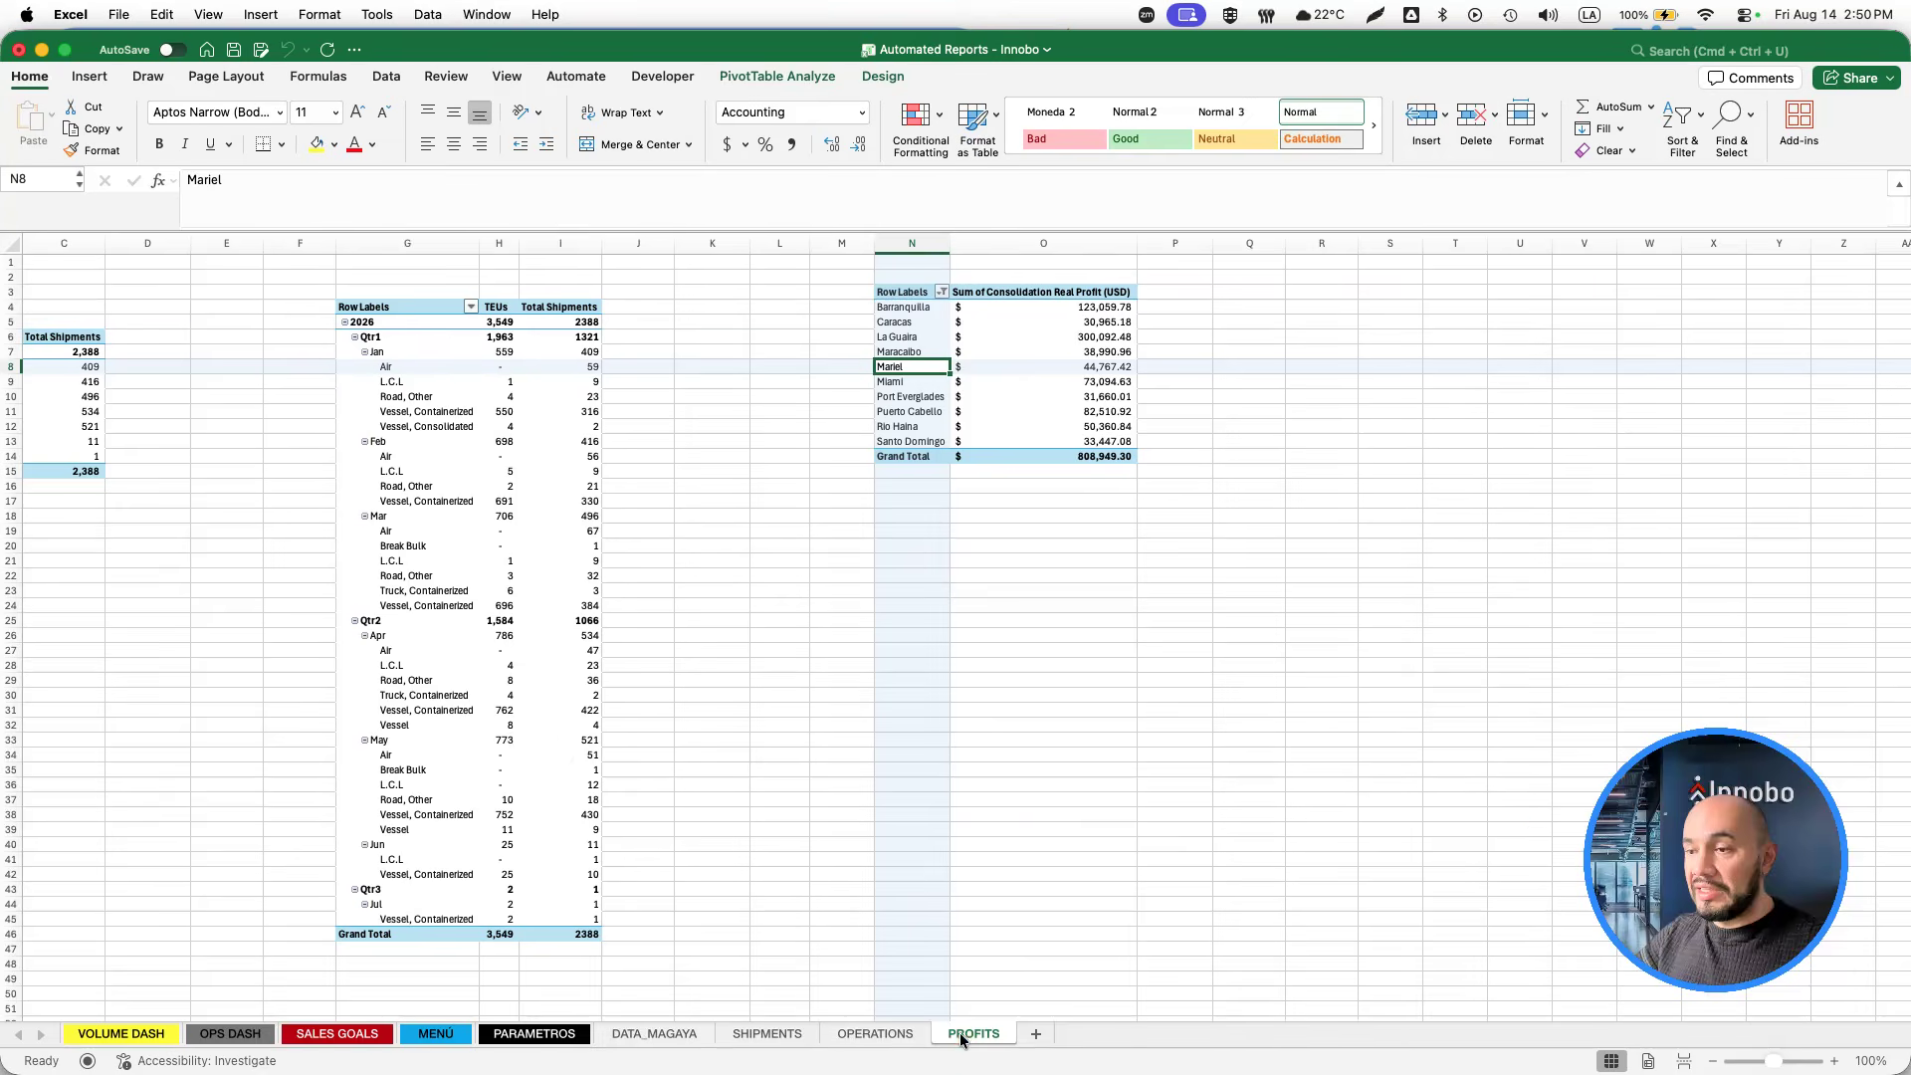
pyautogui.hscroll(-3, 570, 764)
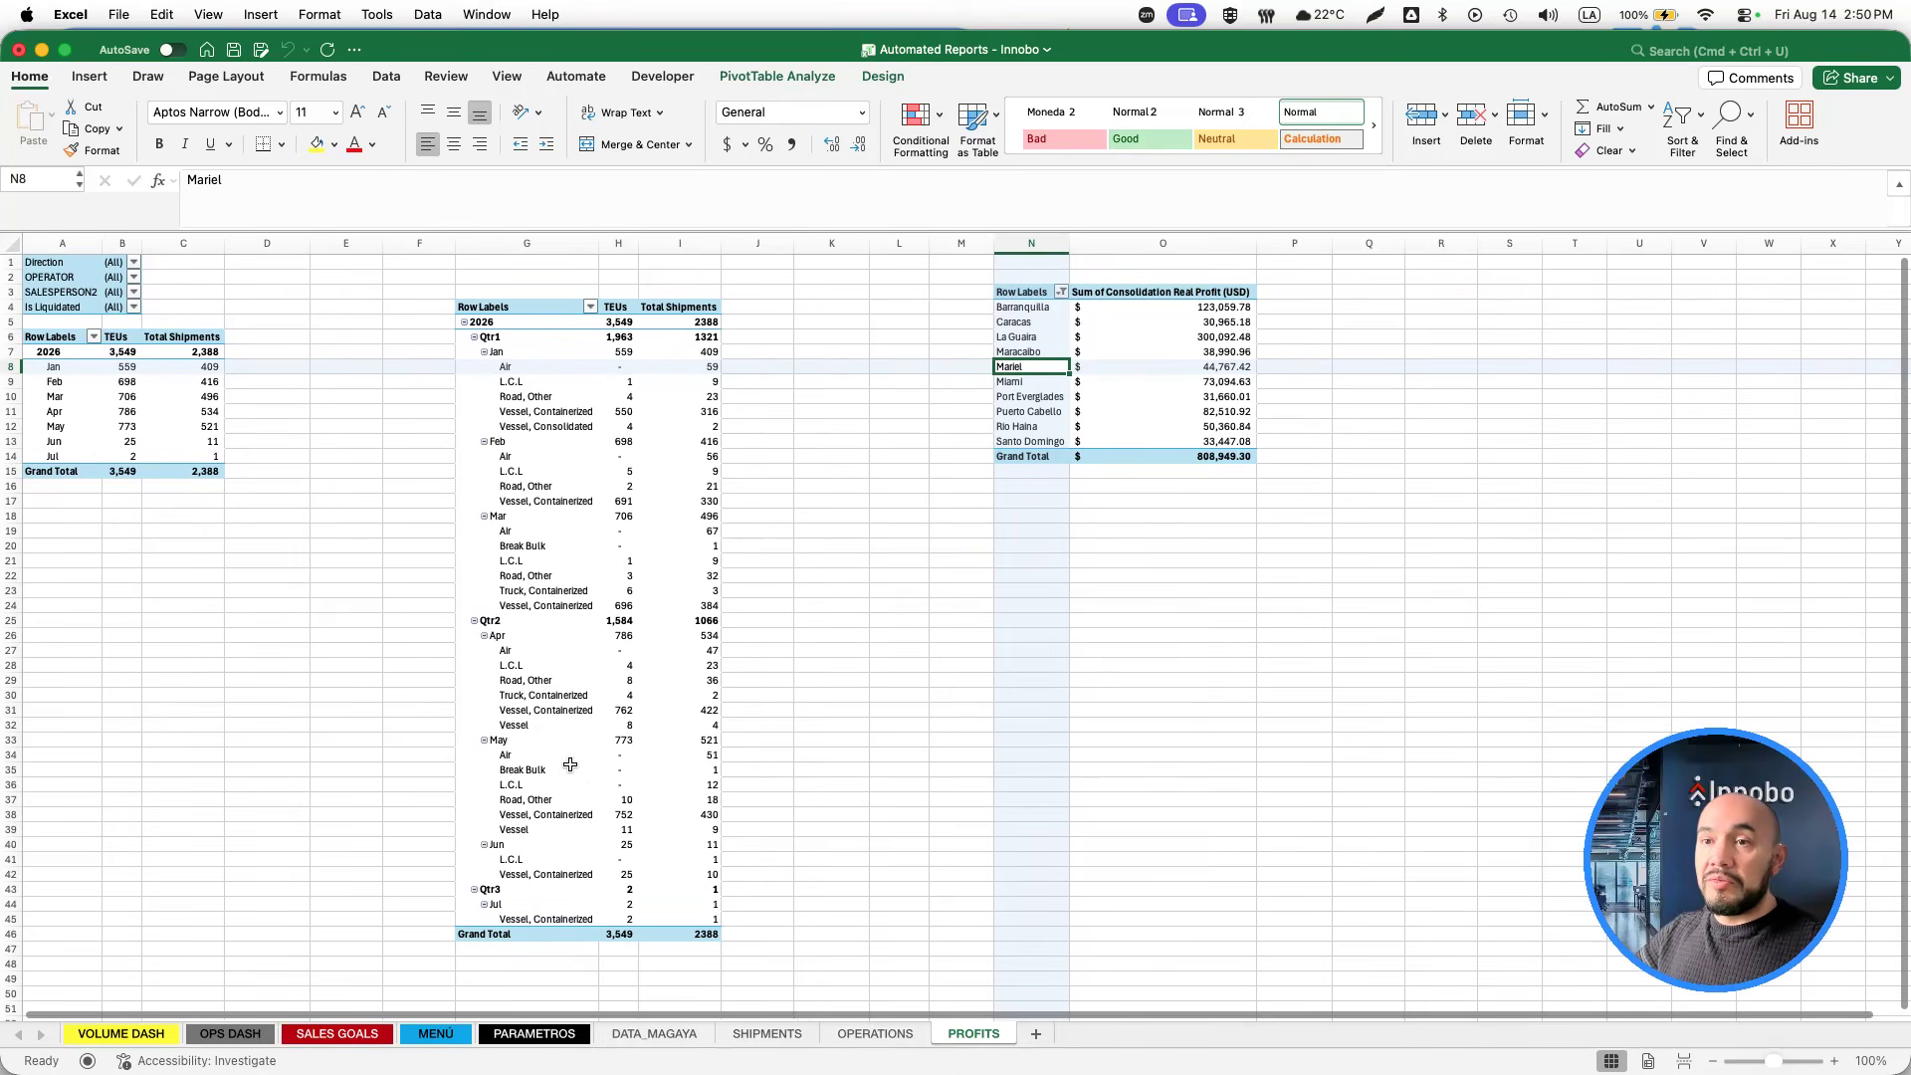
pyautogui.click(181, 398)
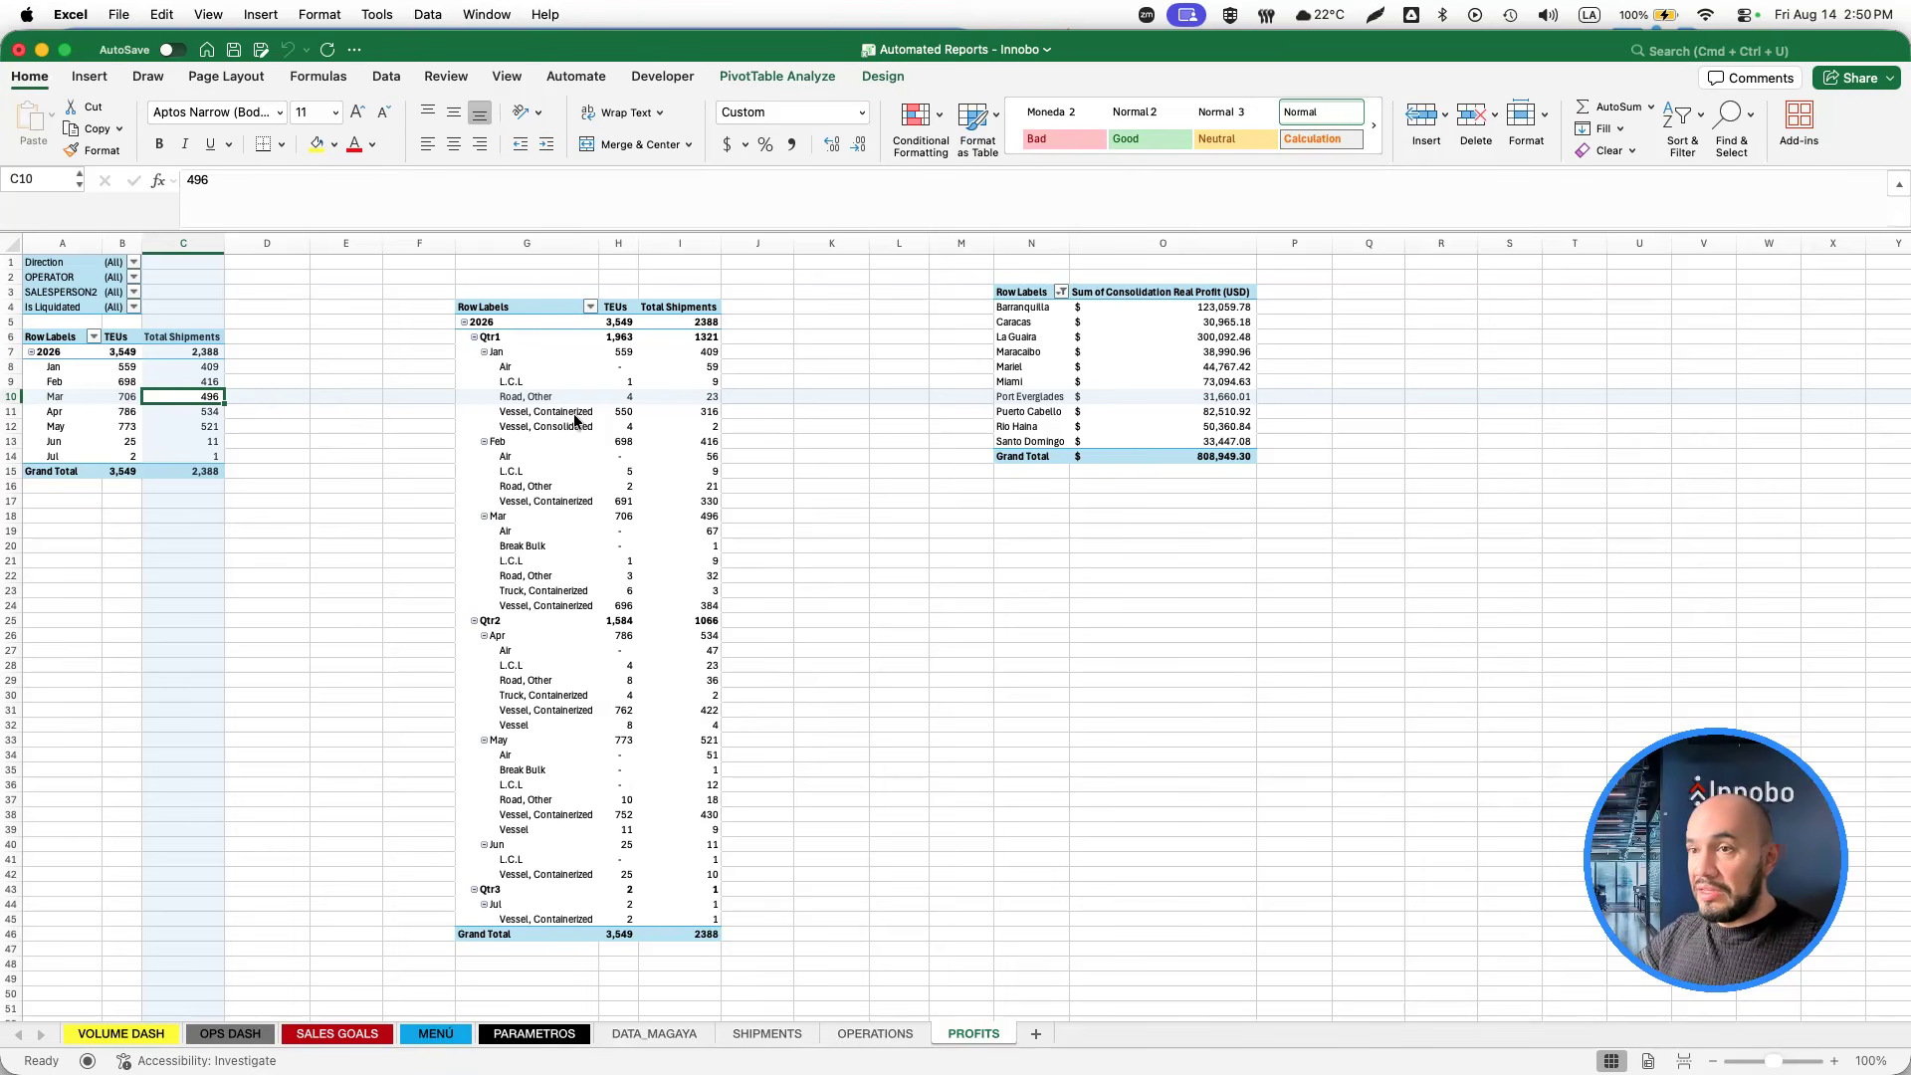
pyautogui.scroll(2, 597, 423)
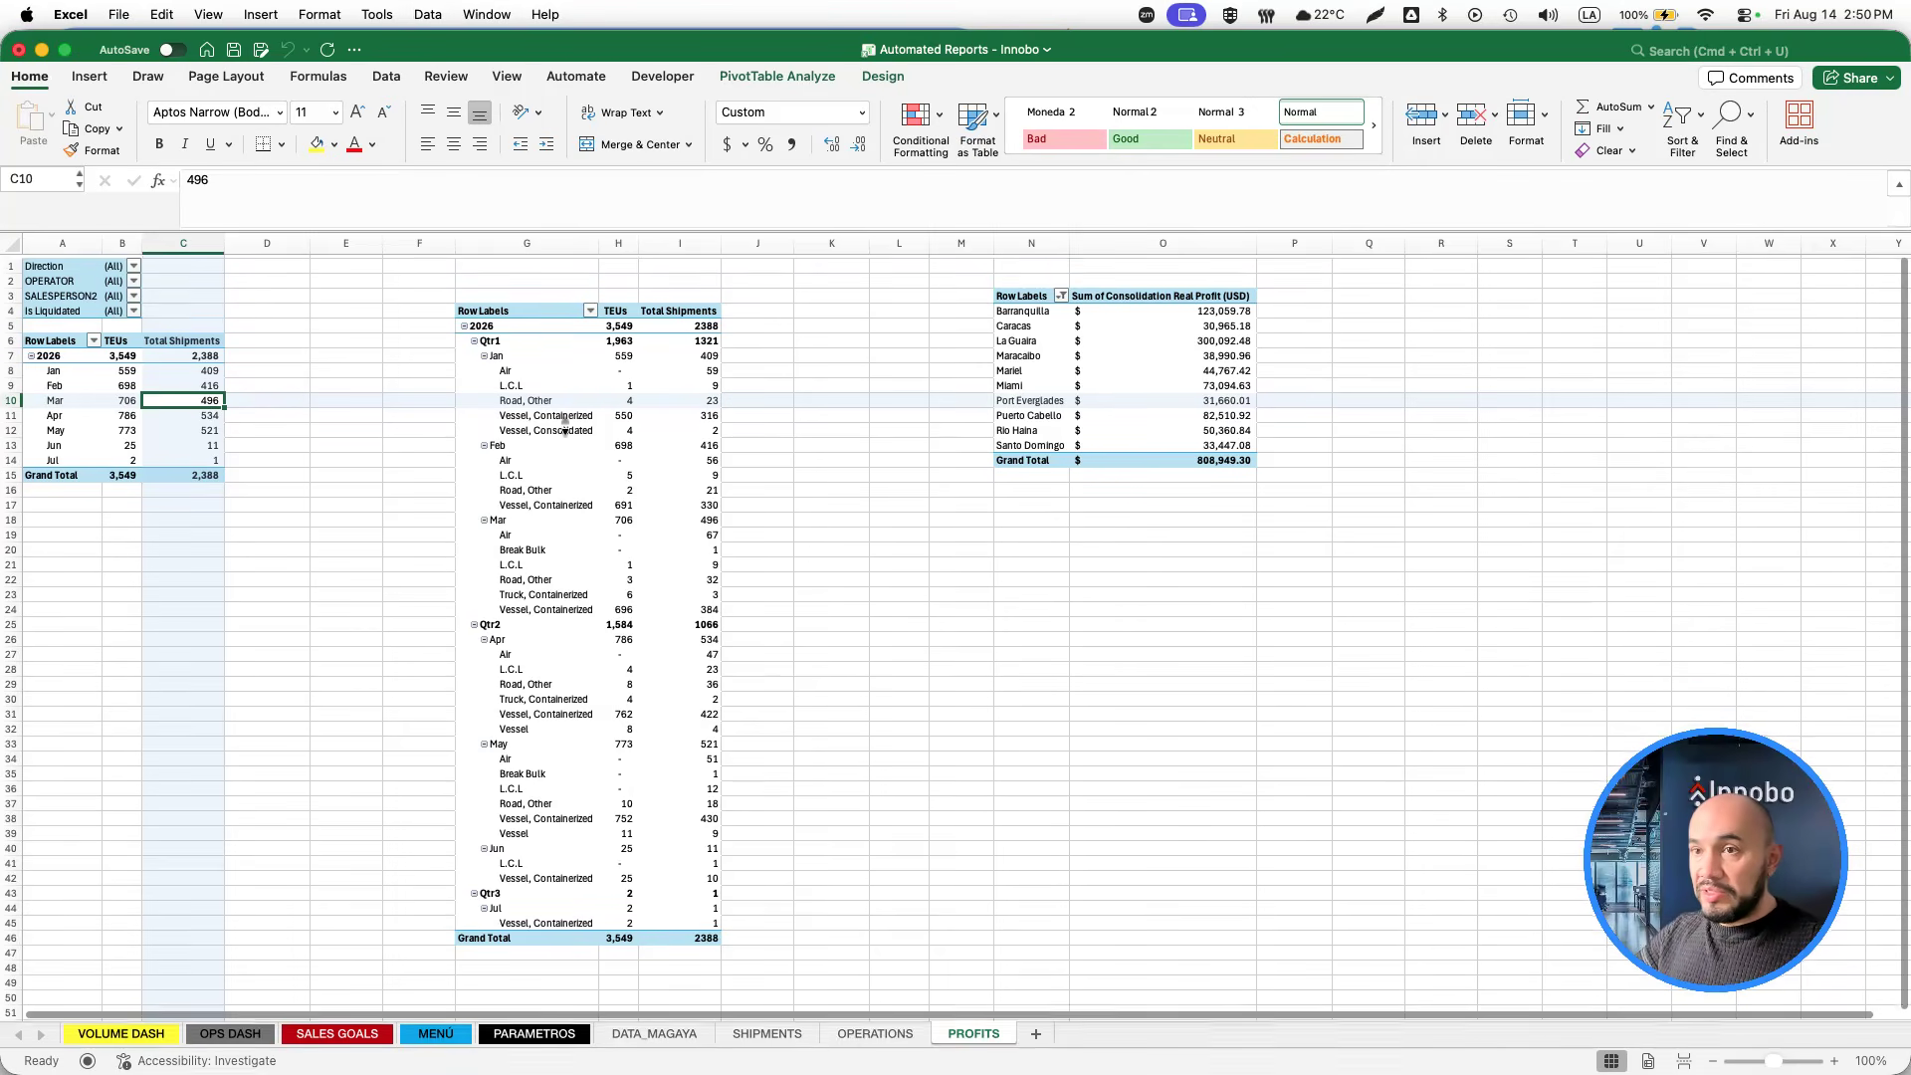
pyautogui.click(529, 368)
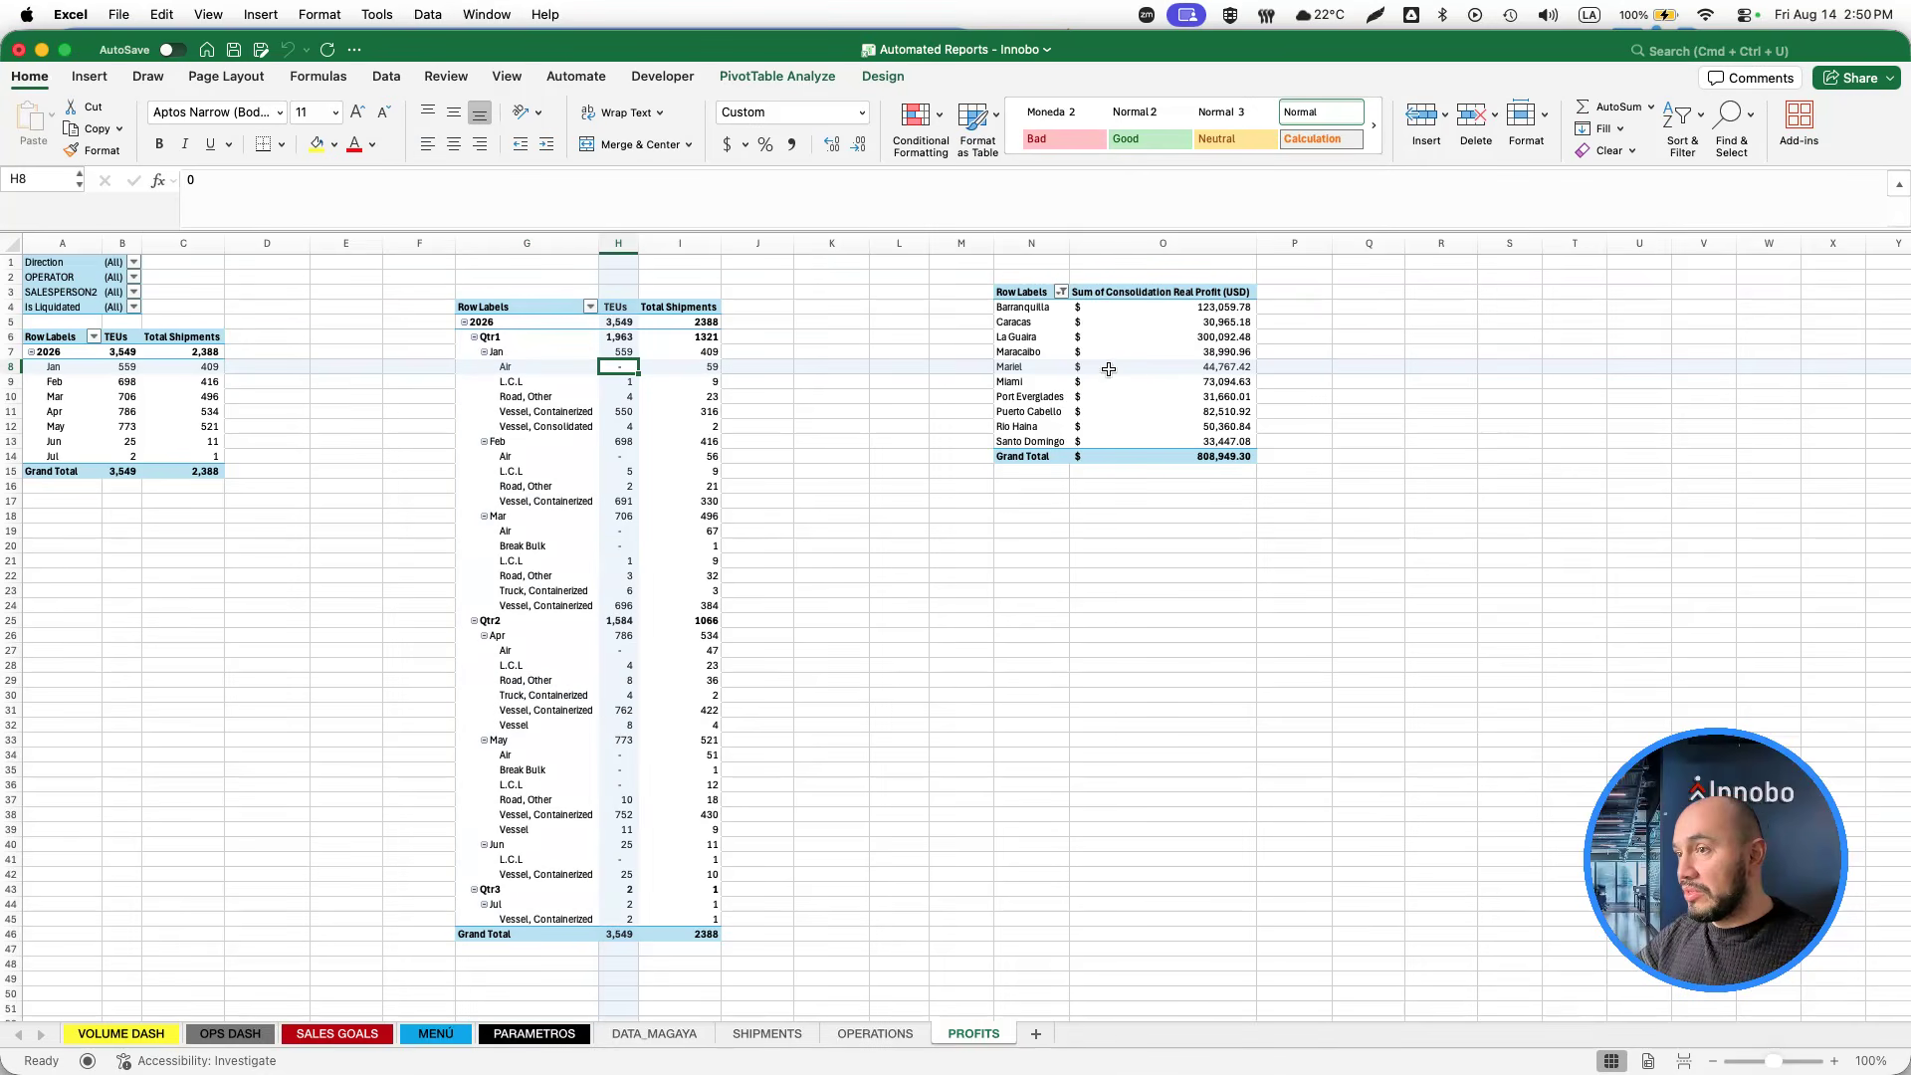
pyautogui.click(1026, 370)
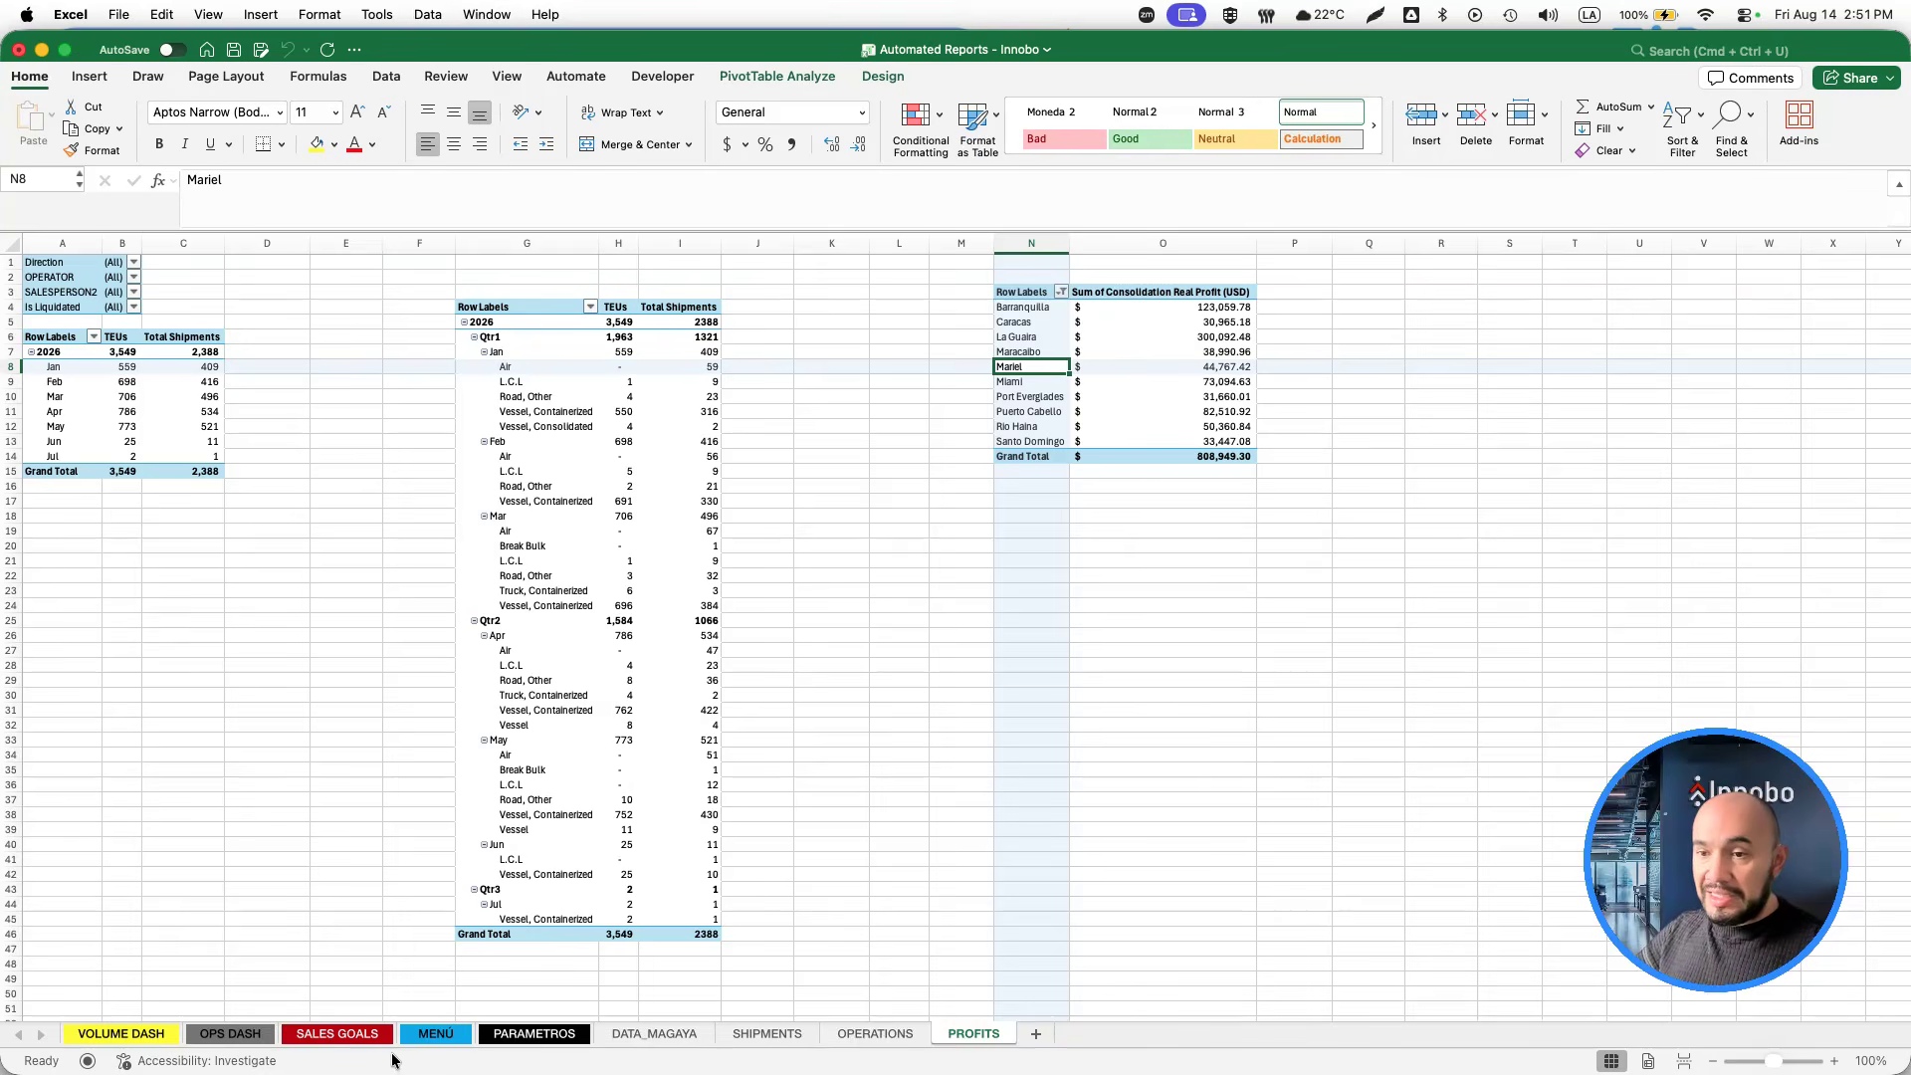
# Examine the VOLUME DASH sheet's Volume trend, Top 5 Profit by Destination and Volumes by Mode charts.
pyautogui.click(122, 1039)
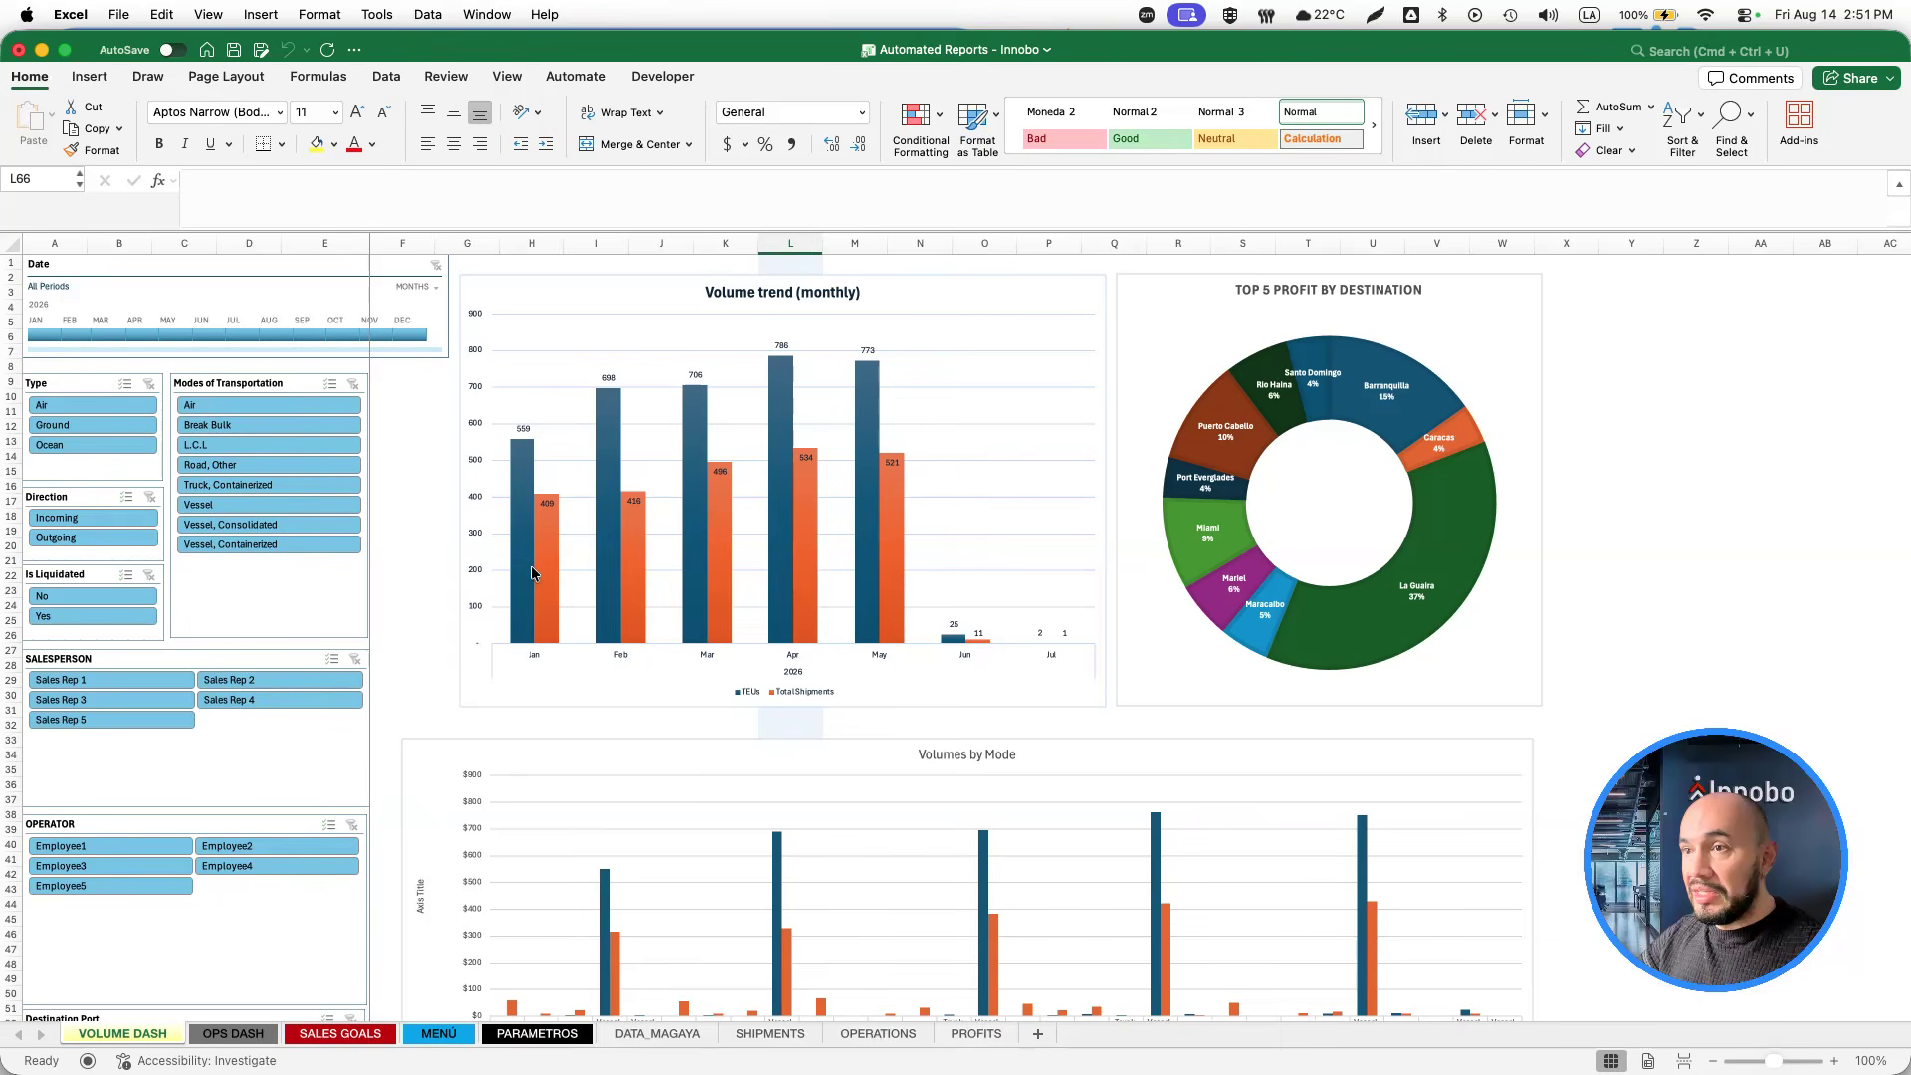
pyautogui.moveTo(533, 496)
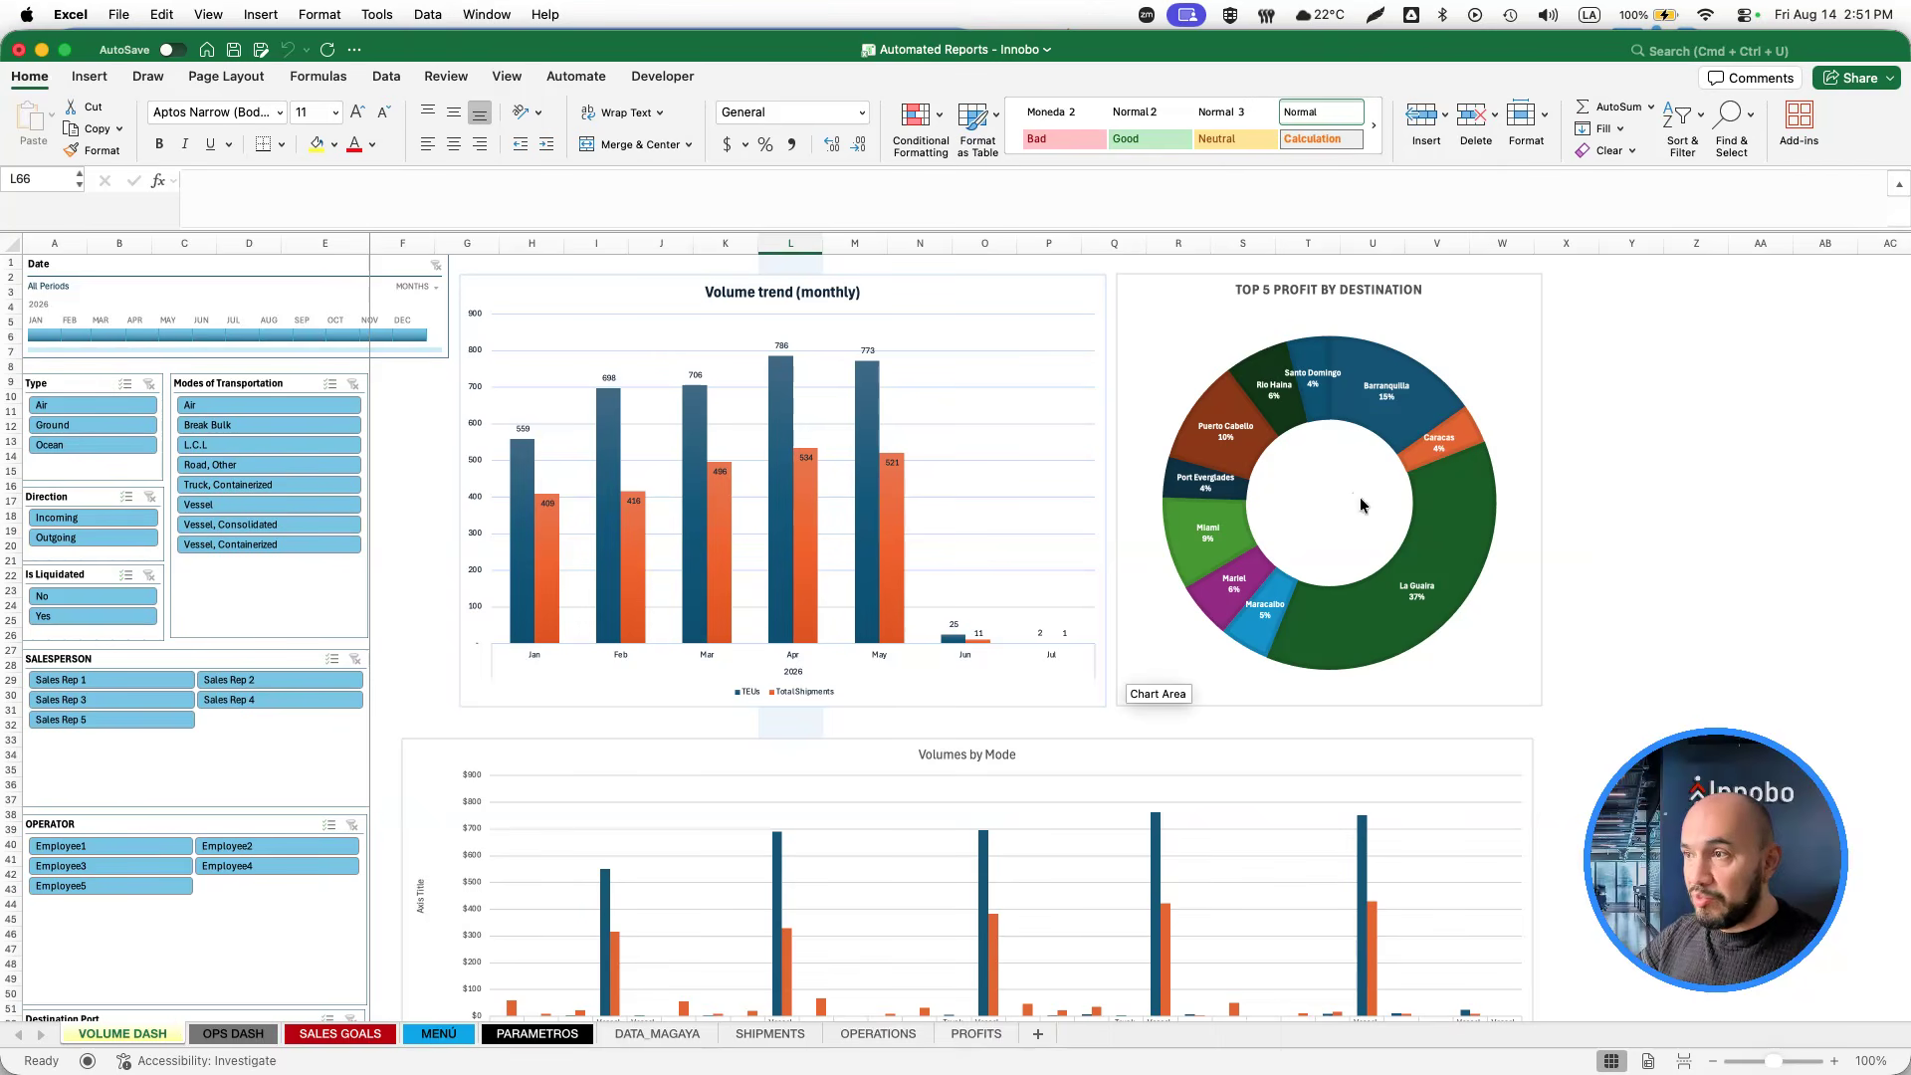
pyautogui.scroll(-10, 1244, 582)
pyautogui.scroll(4, 1227, 587)
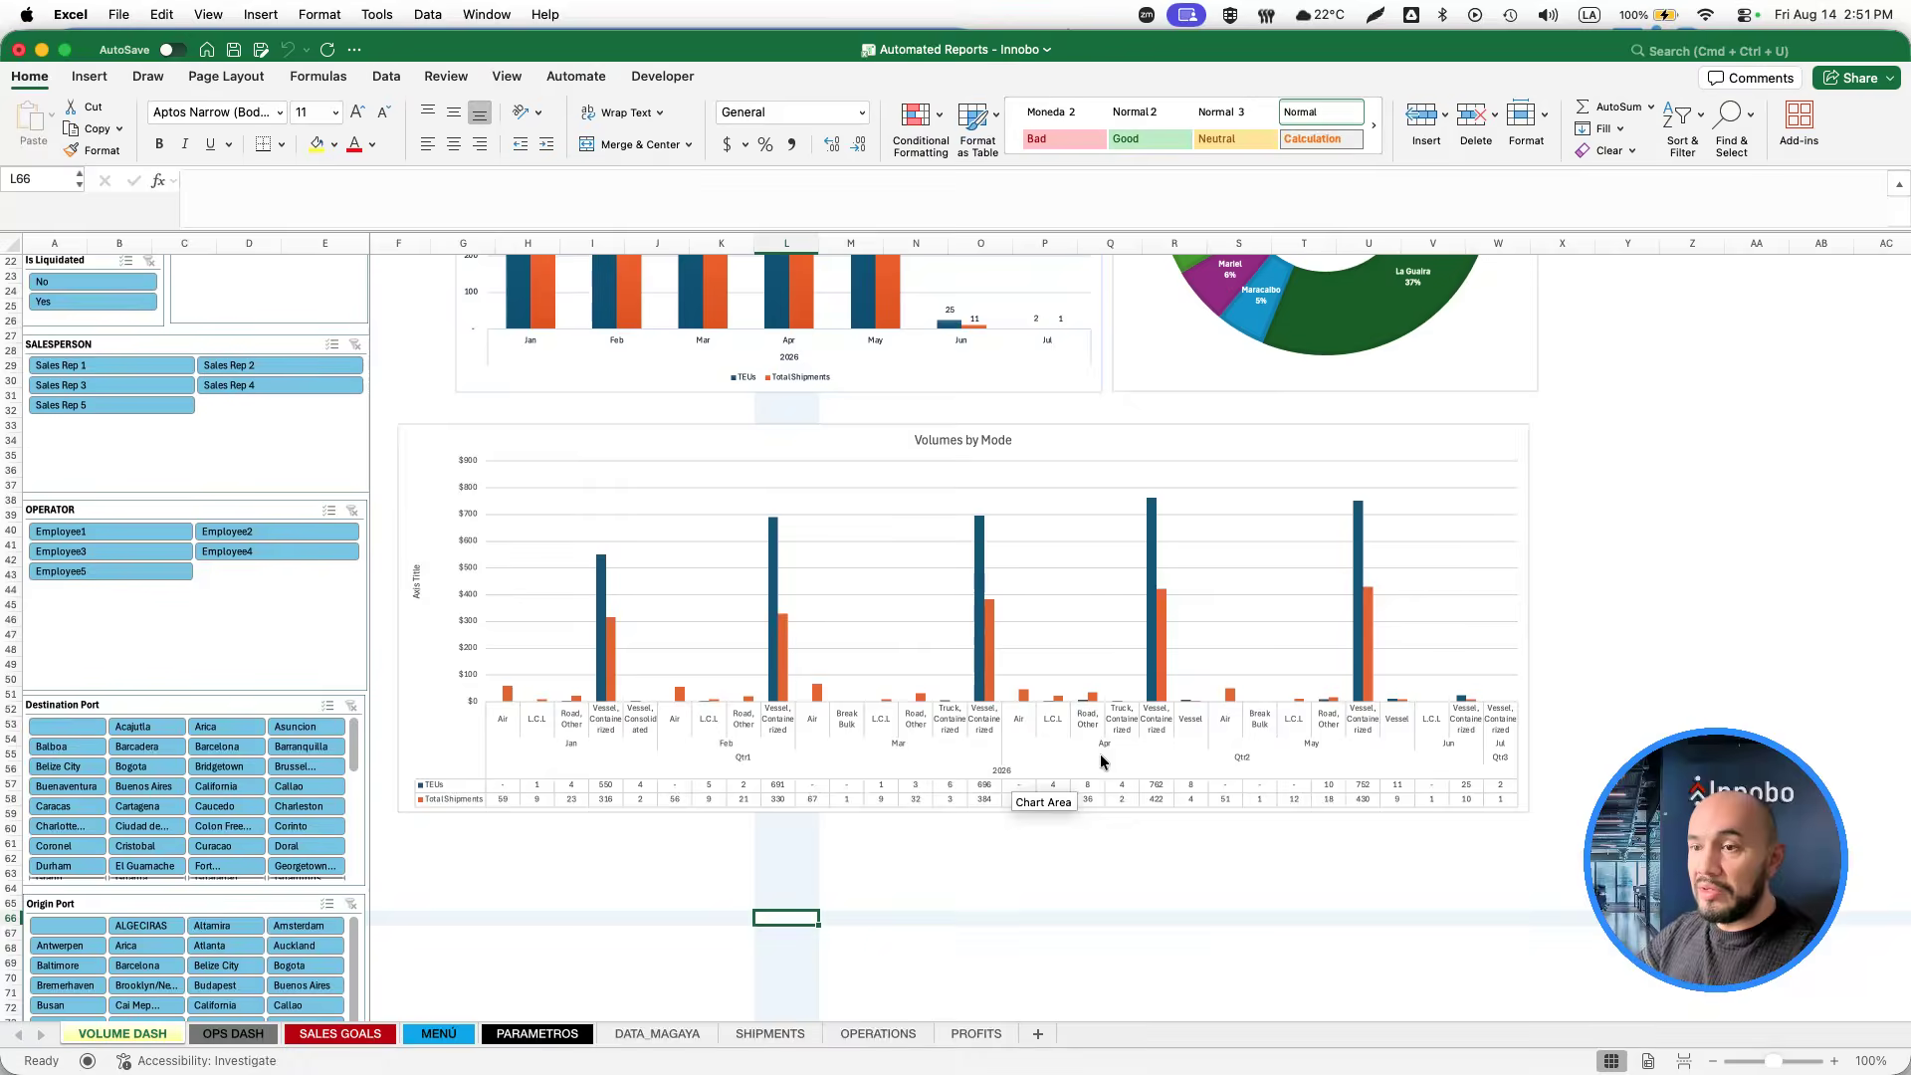
pyautogui.scroll(7, 1101, 755)
pyautogui.scroll(-3, 1101, 754)
pyautogui.scroll(3, 1101, 756)
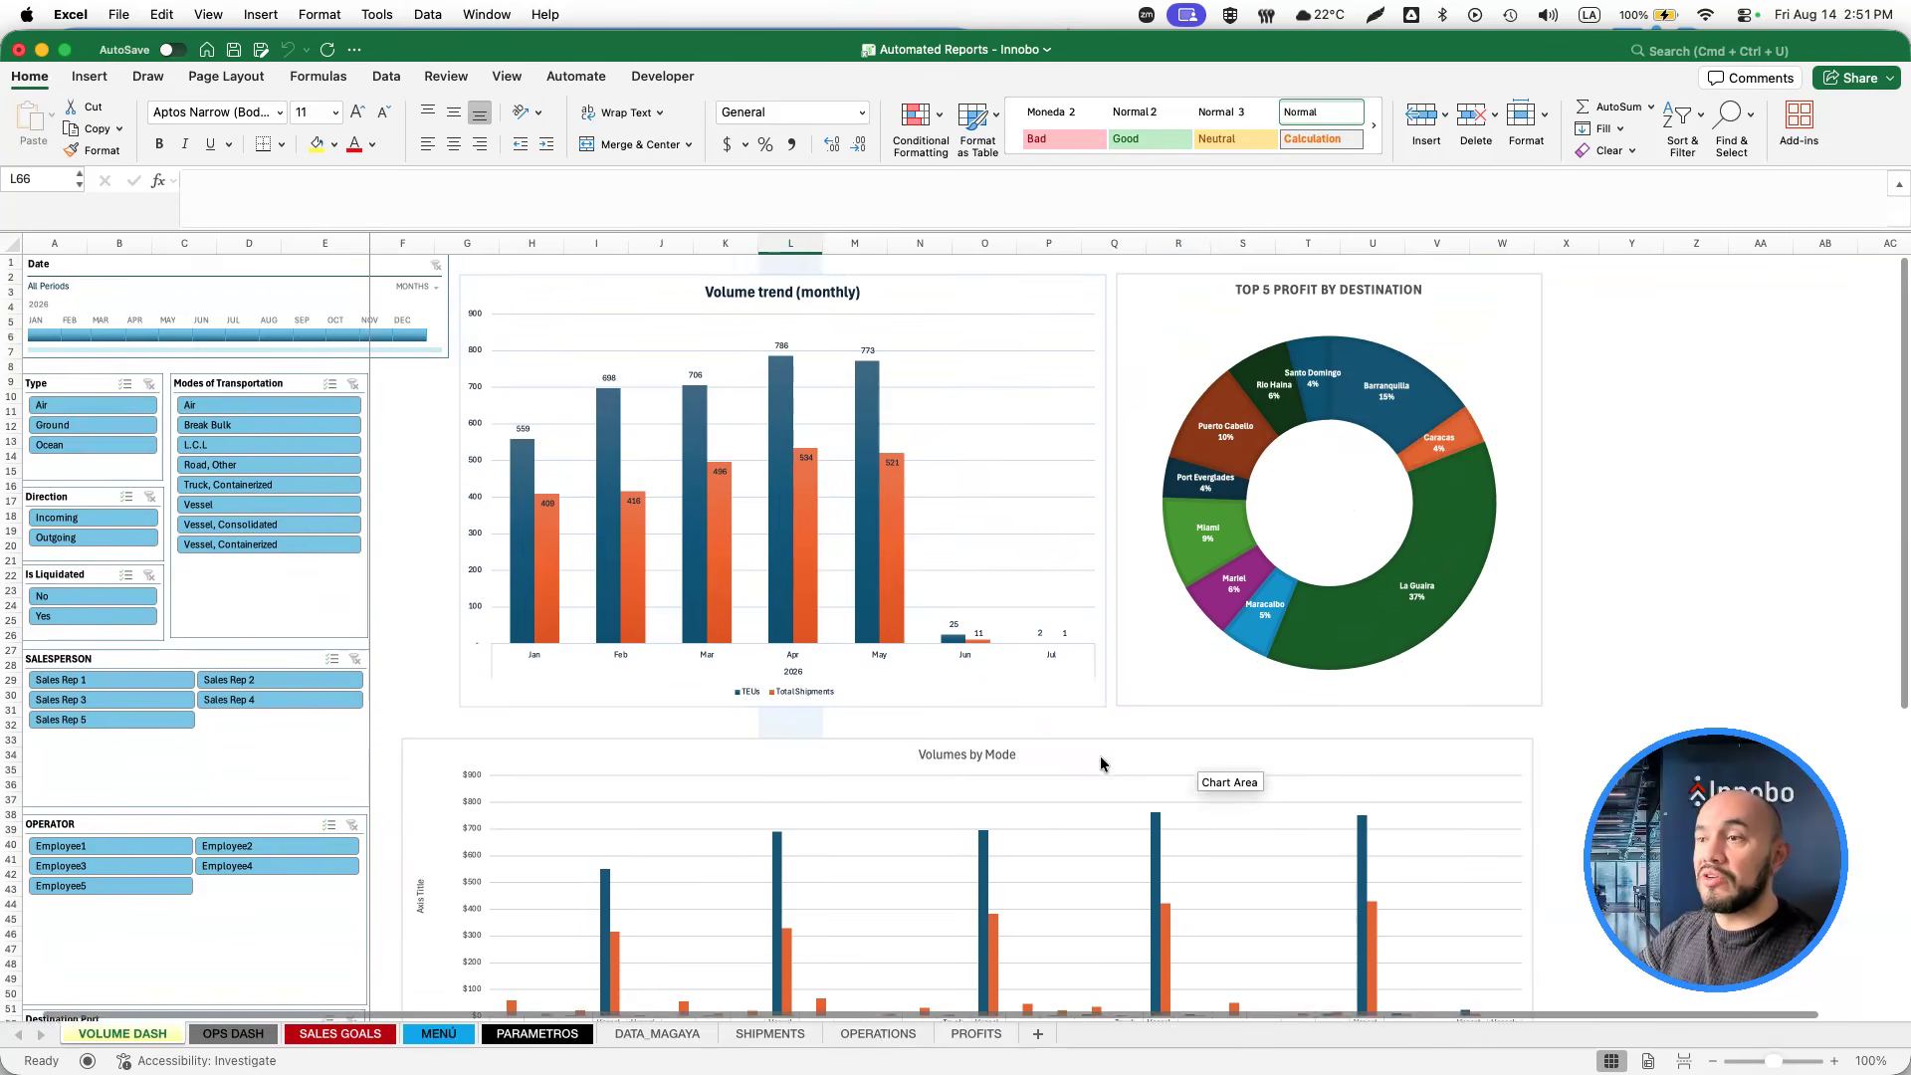
pyautogui.scroll(-1, 1061, 762)
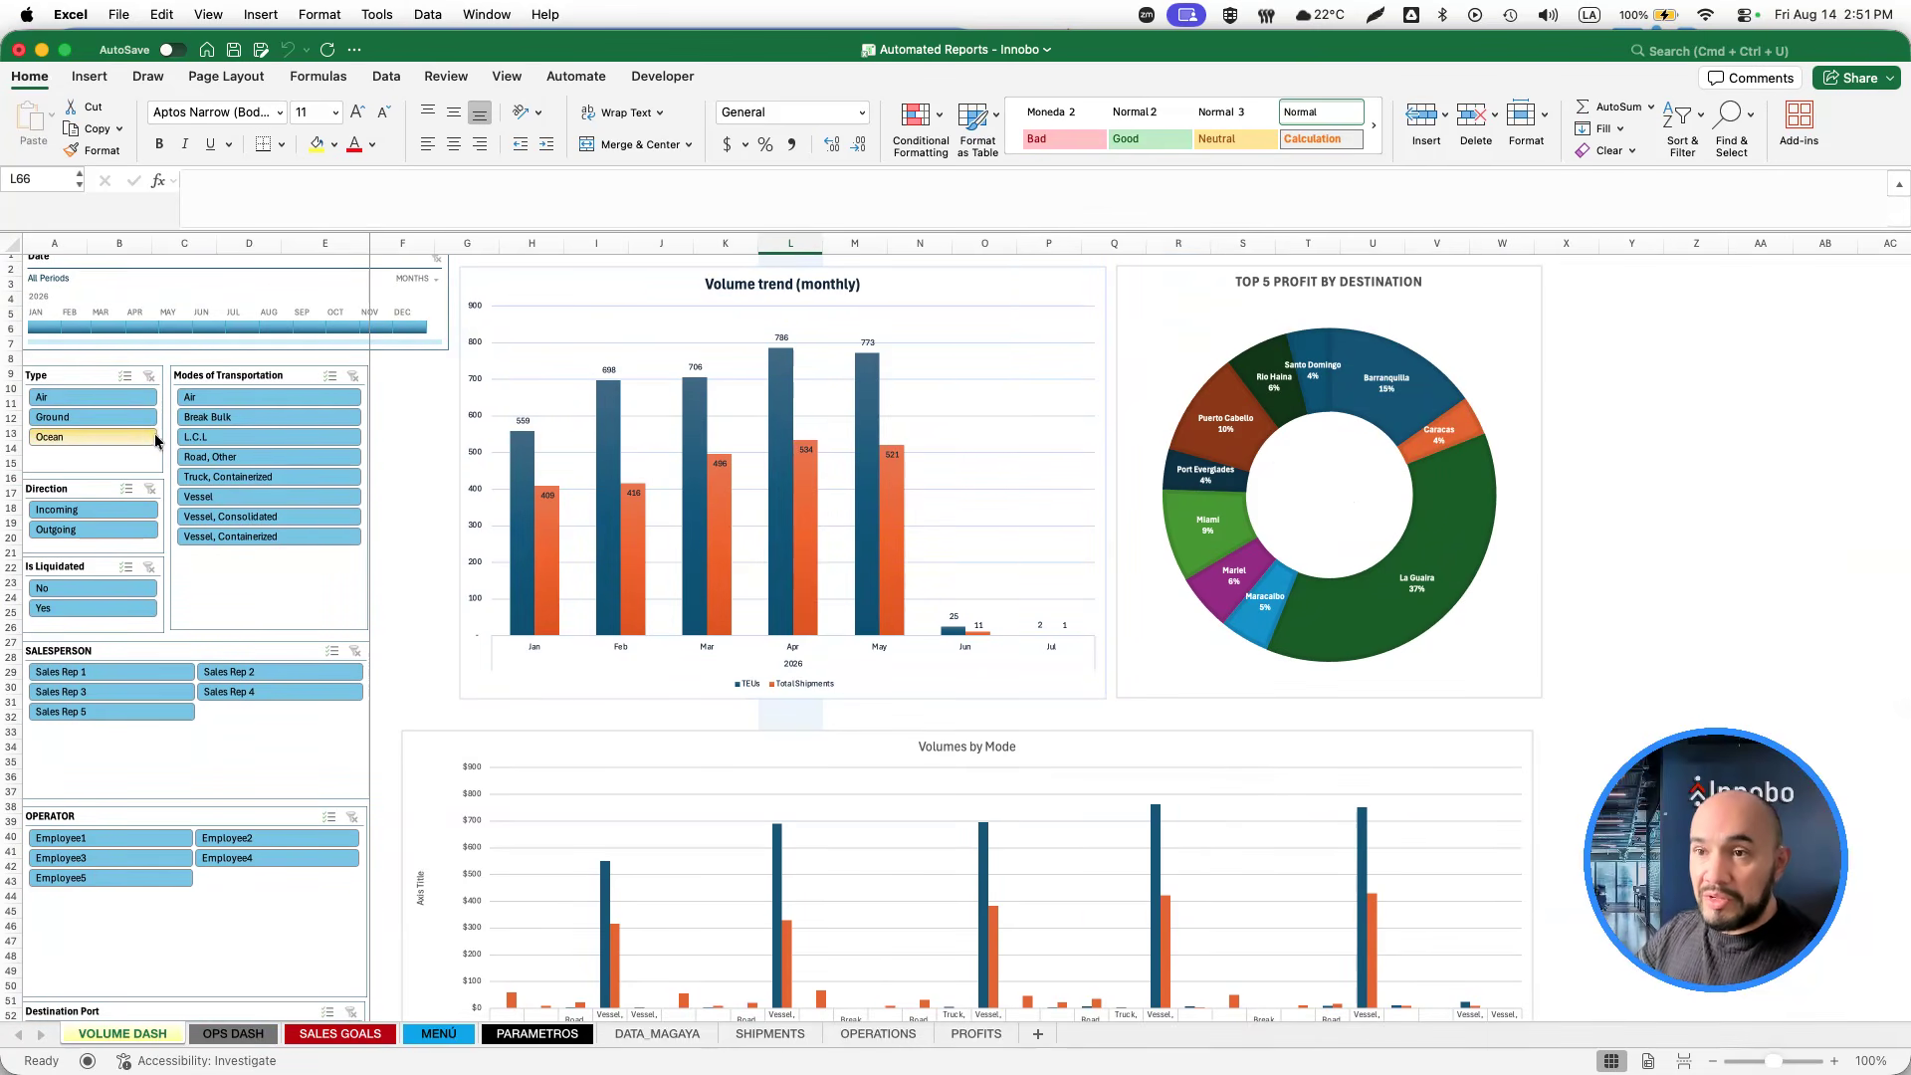
# Filter the volume dashboard by Type Ocean, switch to Air for May 2026, and clear the date and type filters.
pyautogui.click(64, 438)
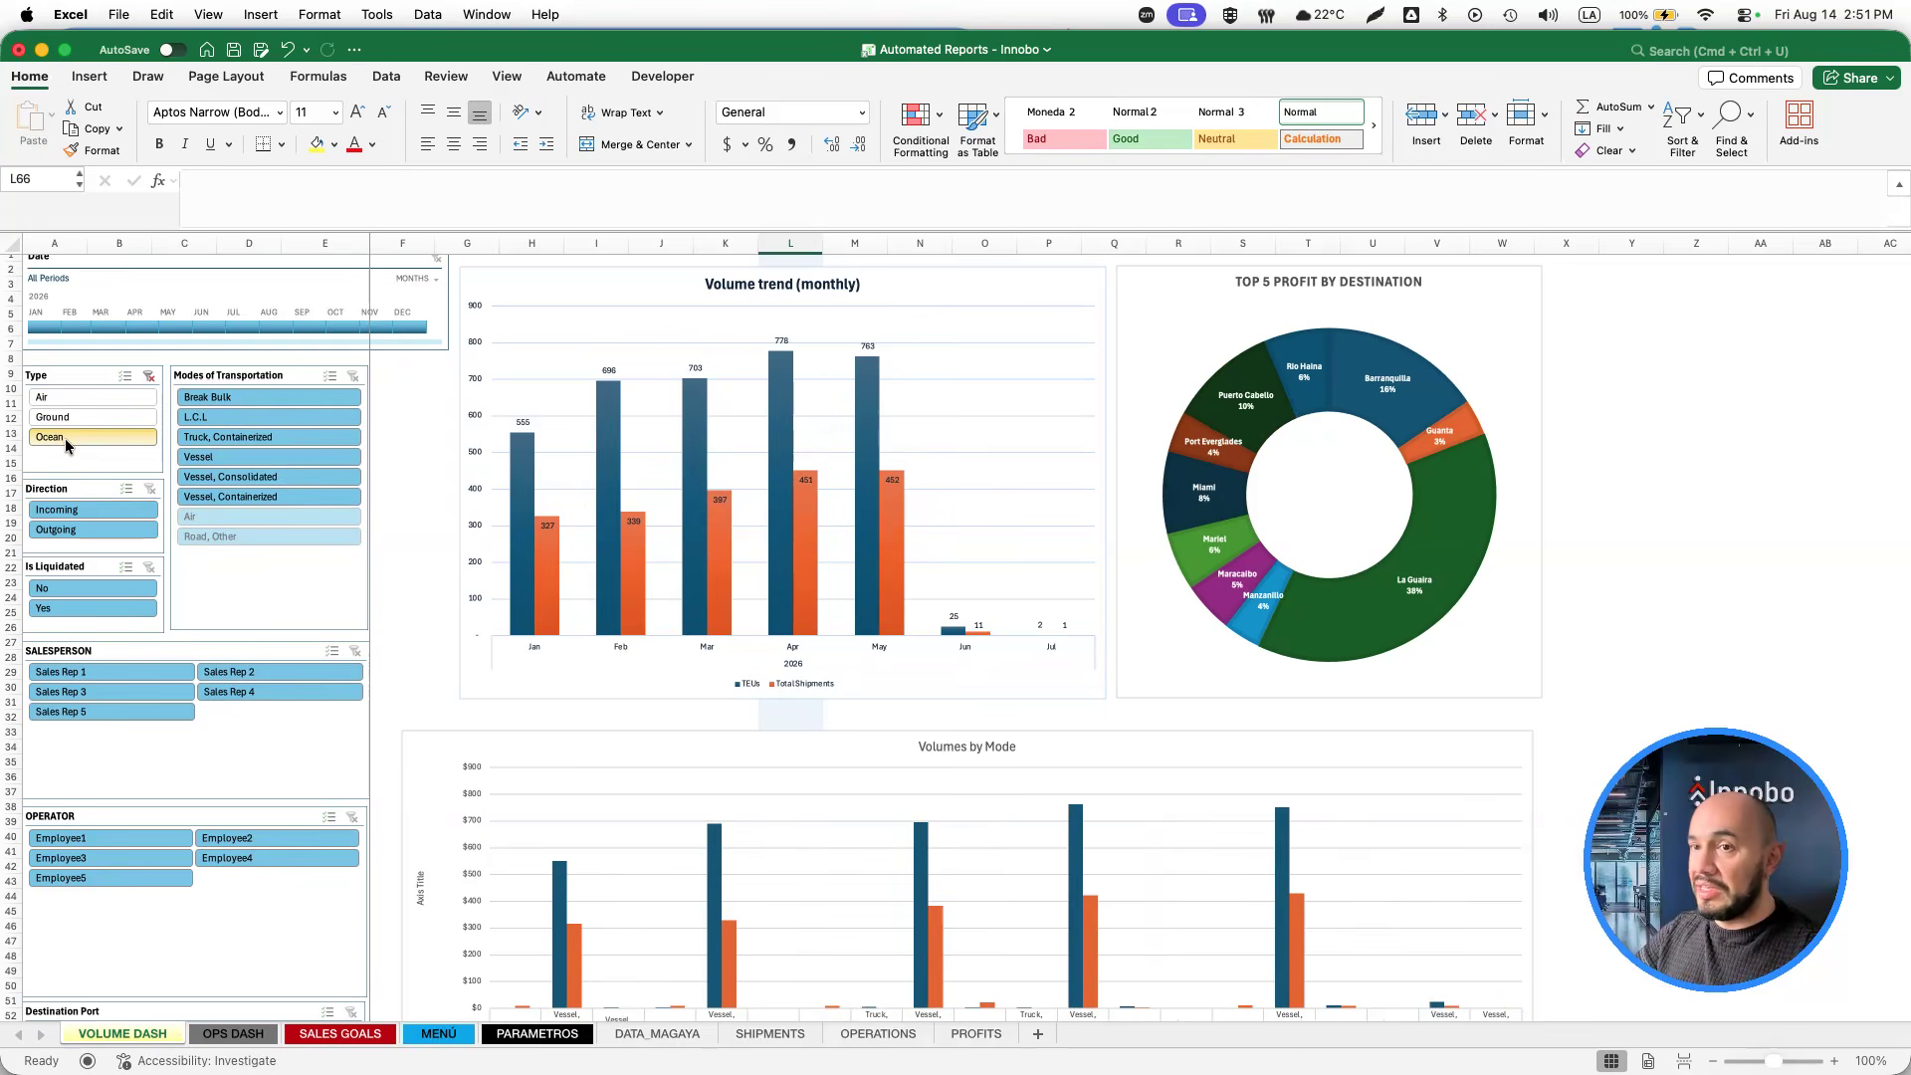
pyautogui.click(60, 397)
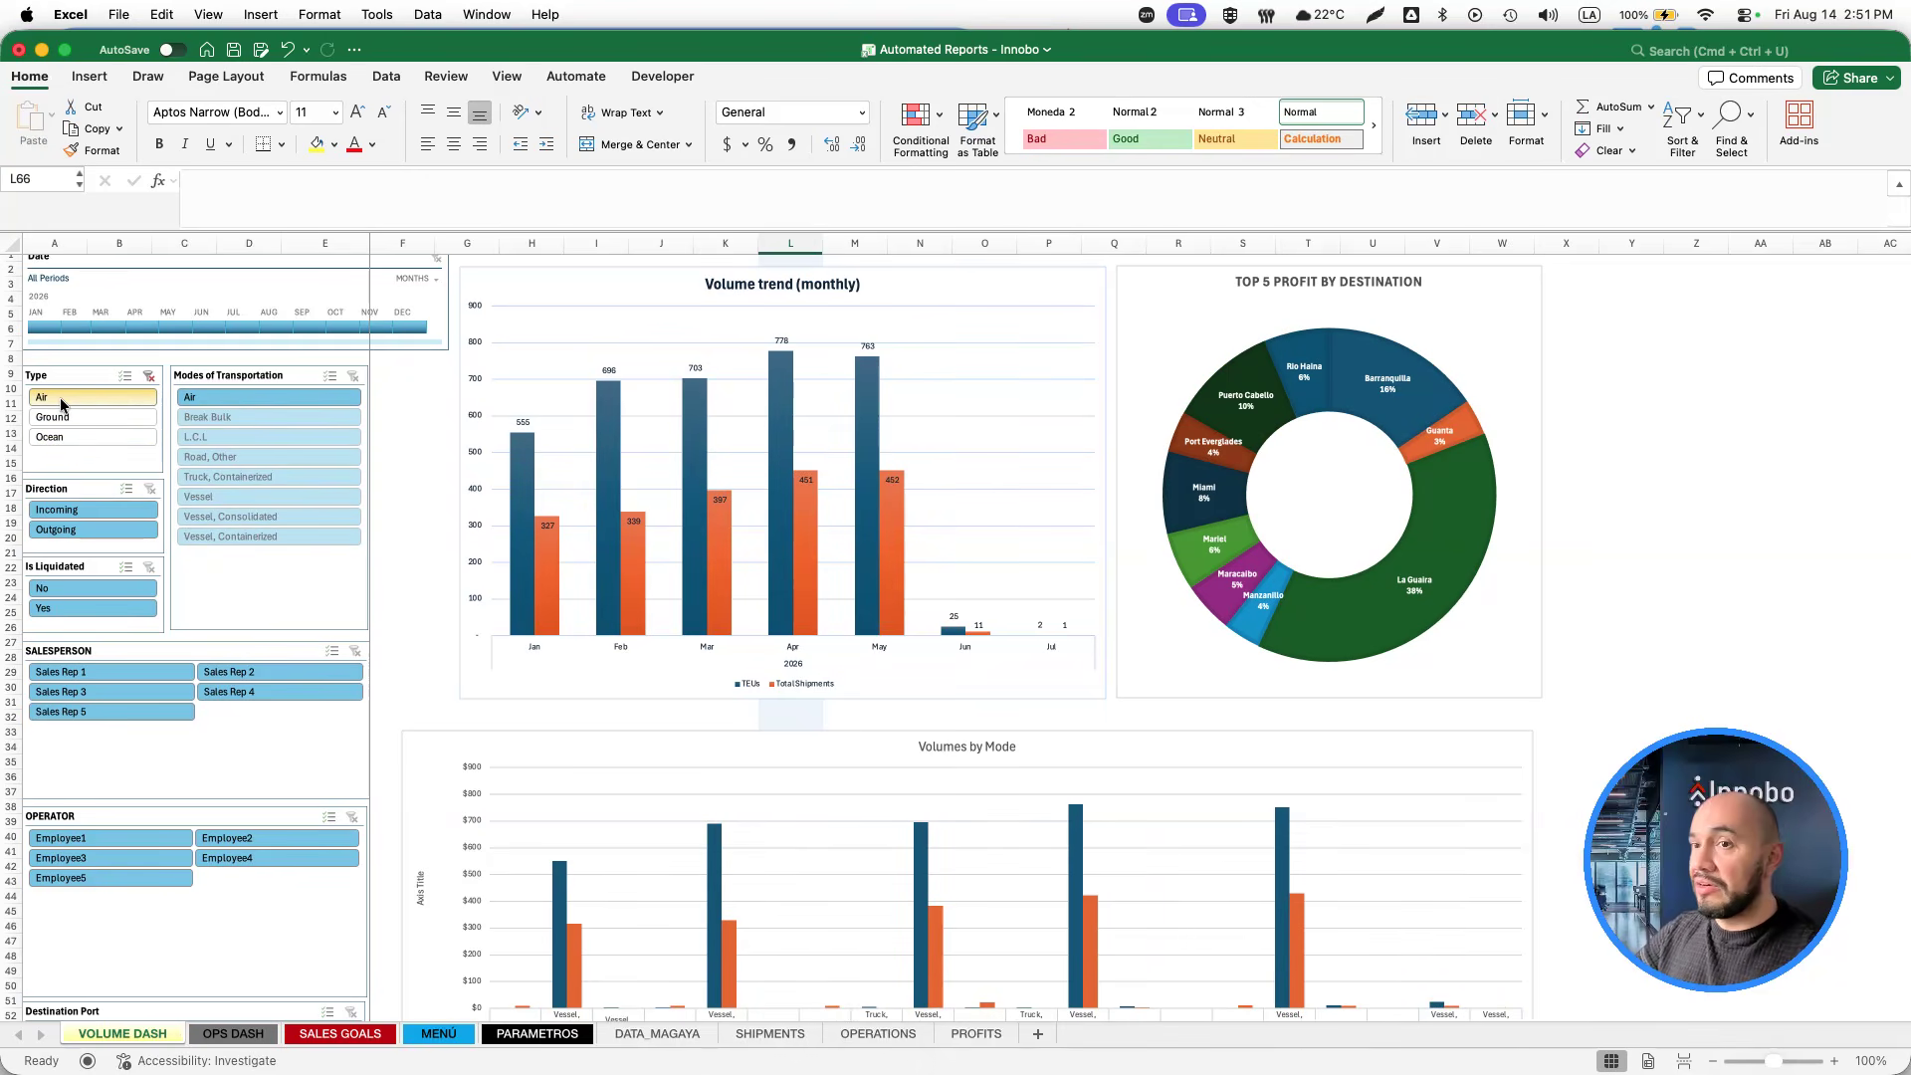
pyautogui.click(172, 328)
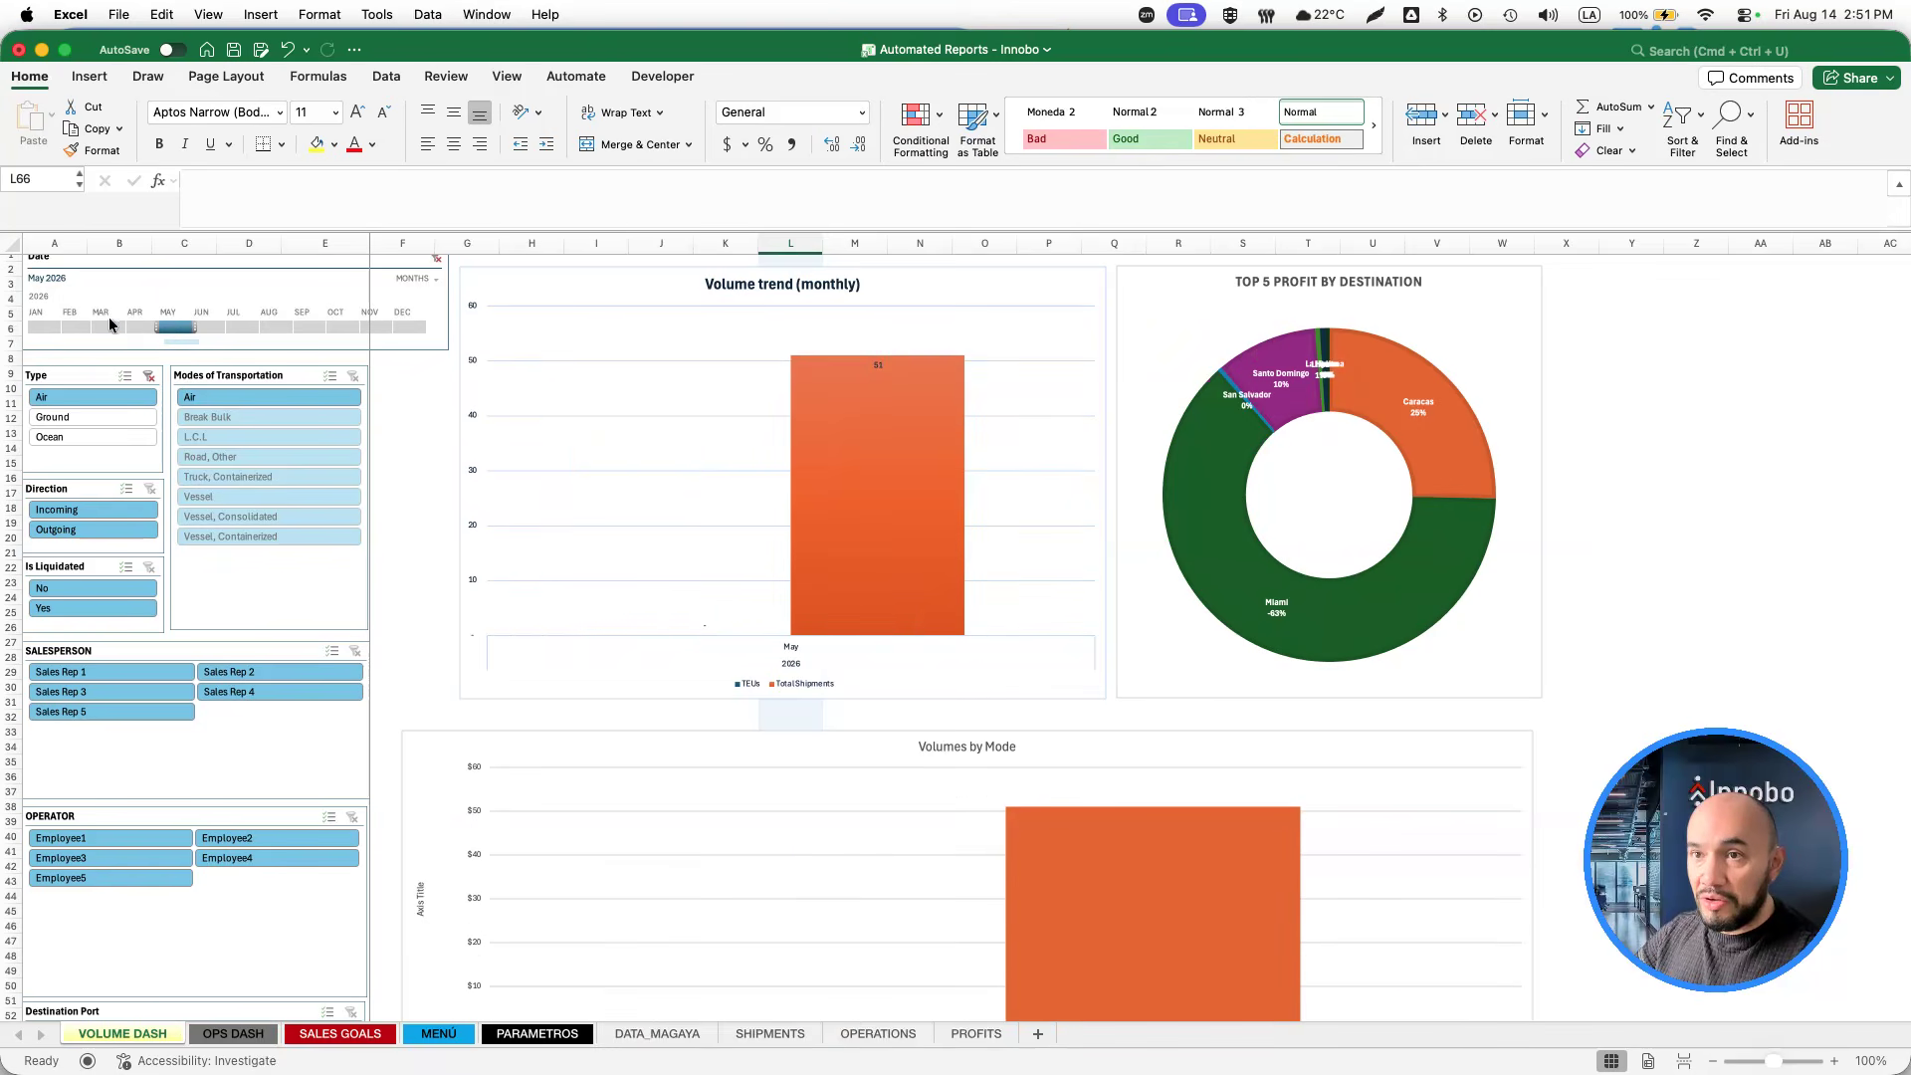
pyautogui.click(436, 258)
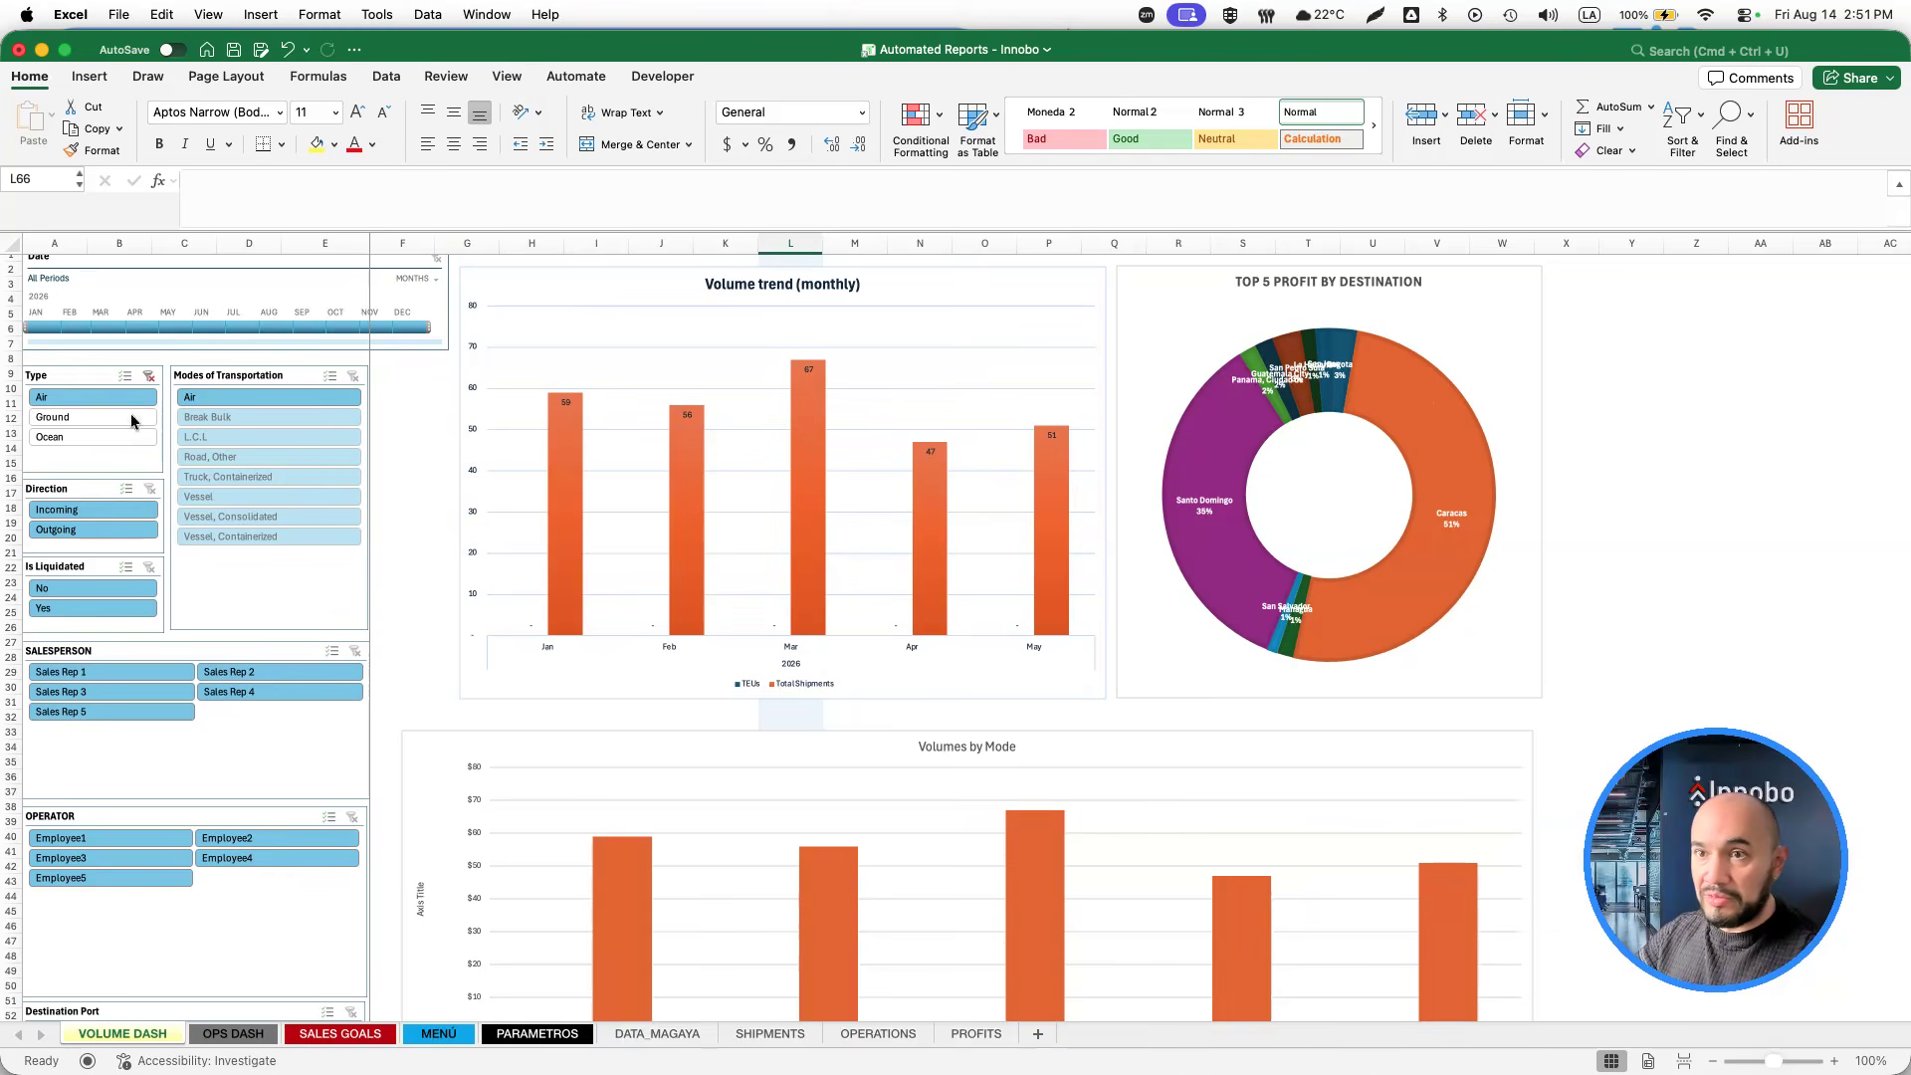
pyautogui.click(148, 376)
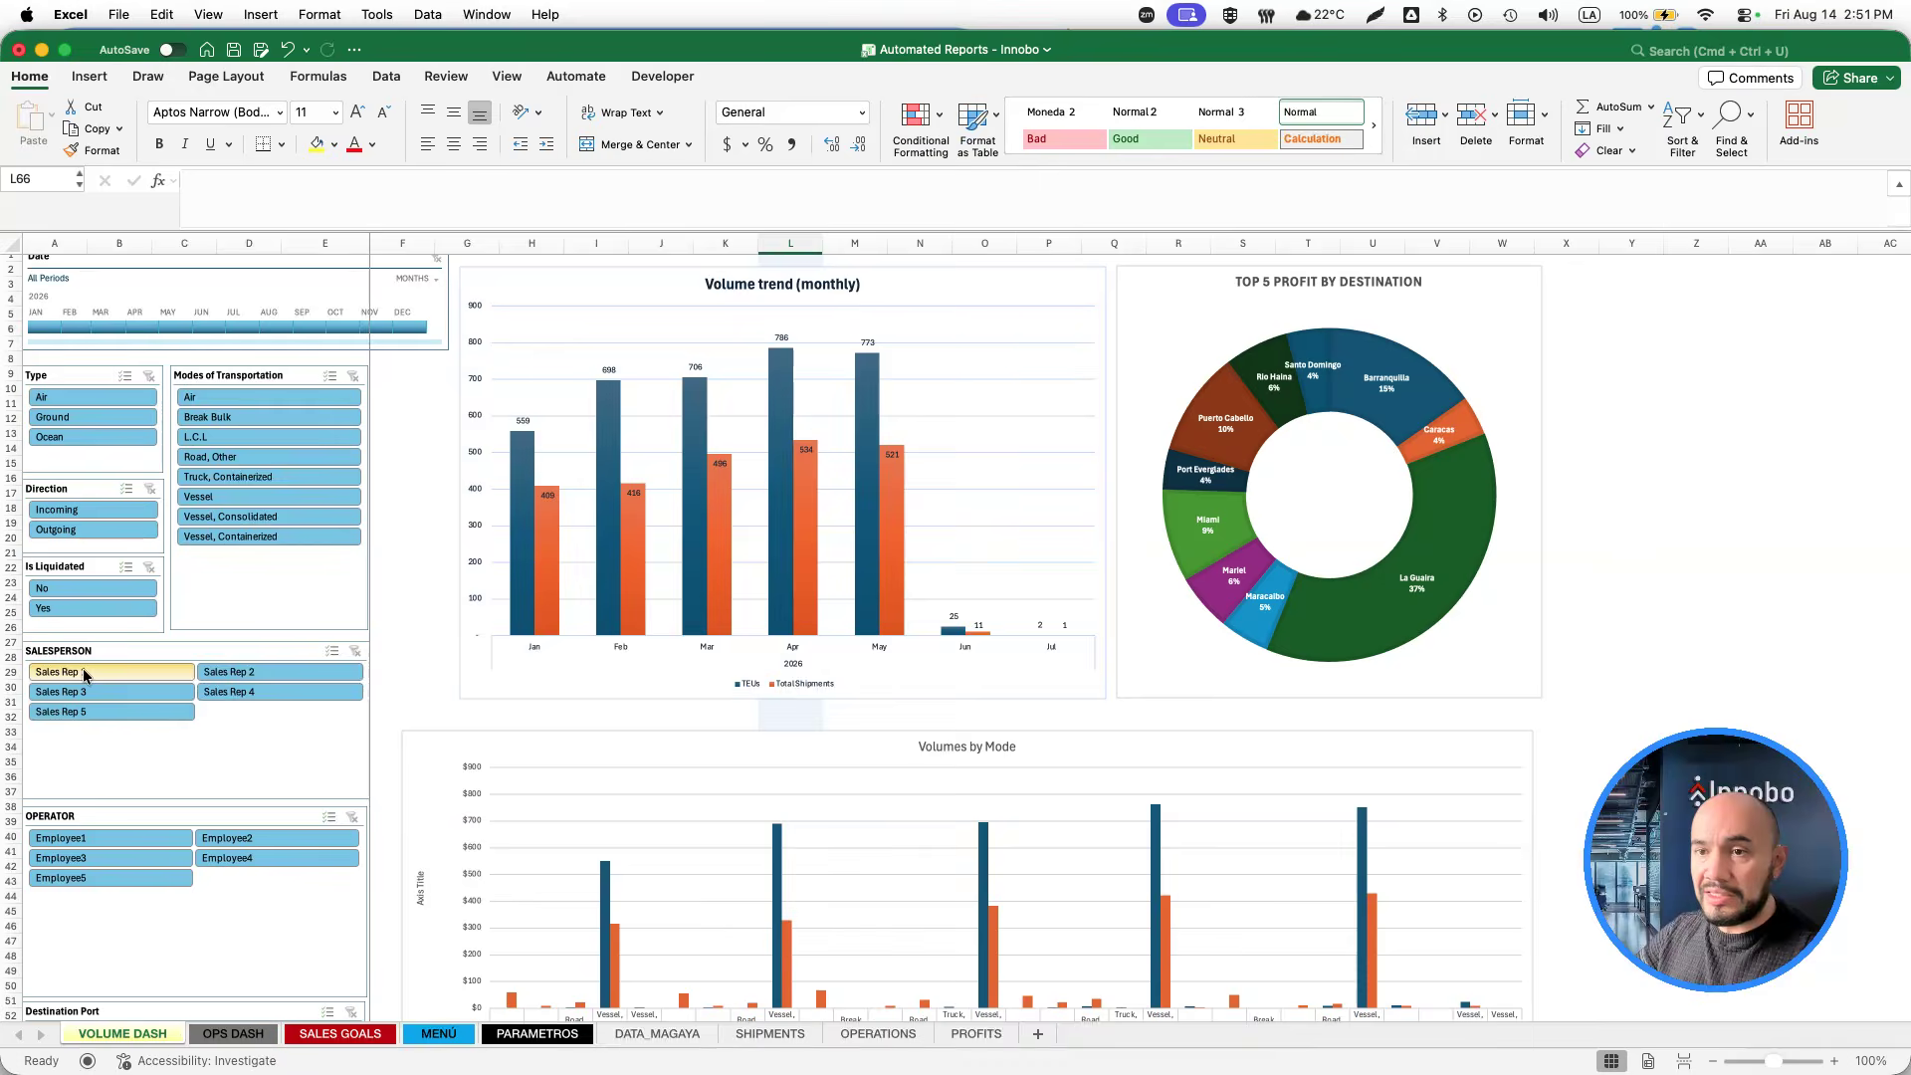
# Filter the volume dashboard separately by salesperson Sales Rep 1, operator Employee2 and Is Liquidated No, clearing each filter.
pyautogui.click(84, 671)
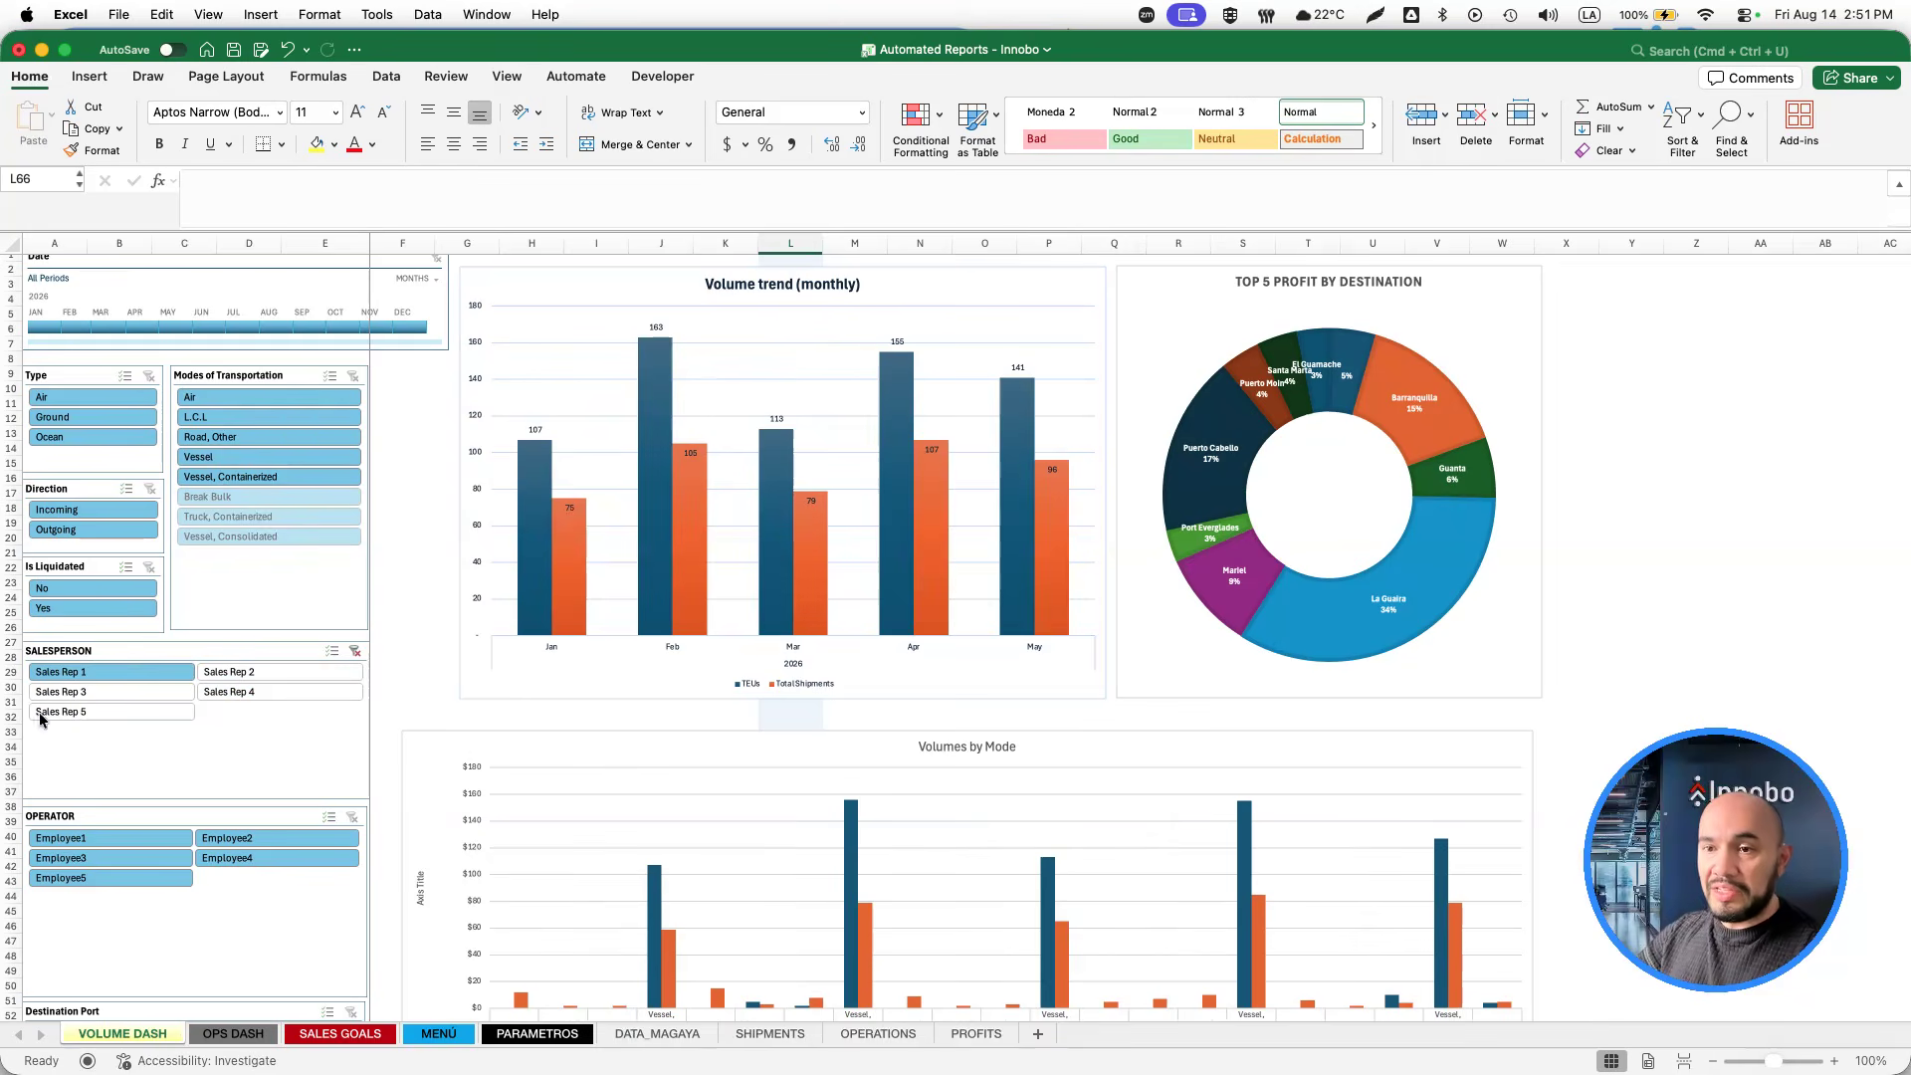
pyautogui.click(356, 651)
pyautogui.click(231, 839)
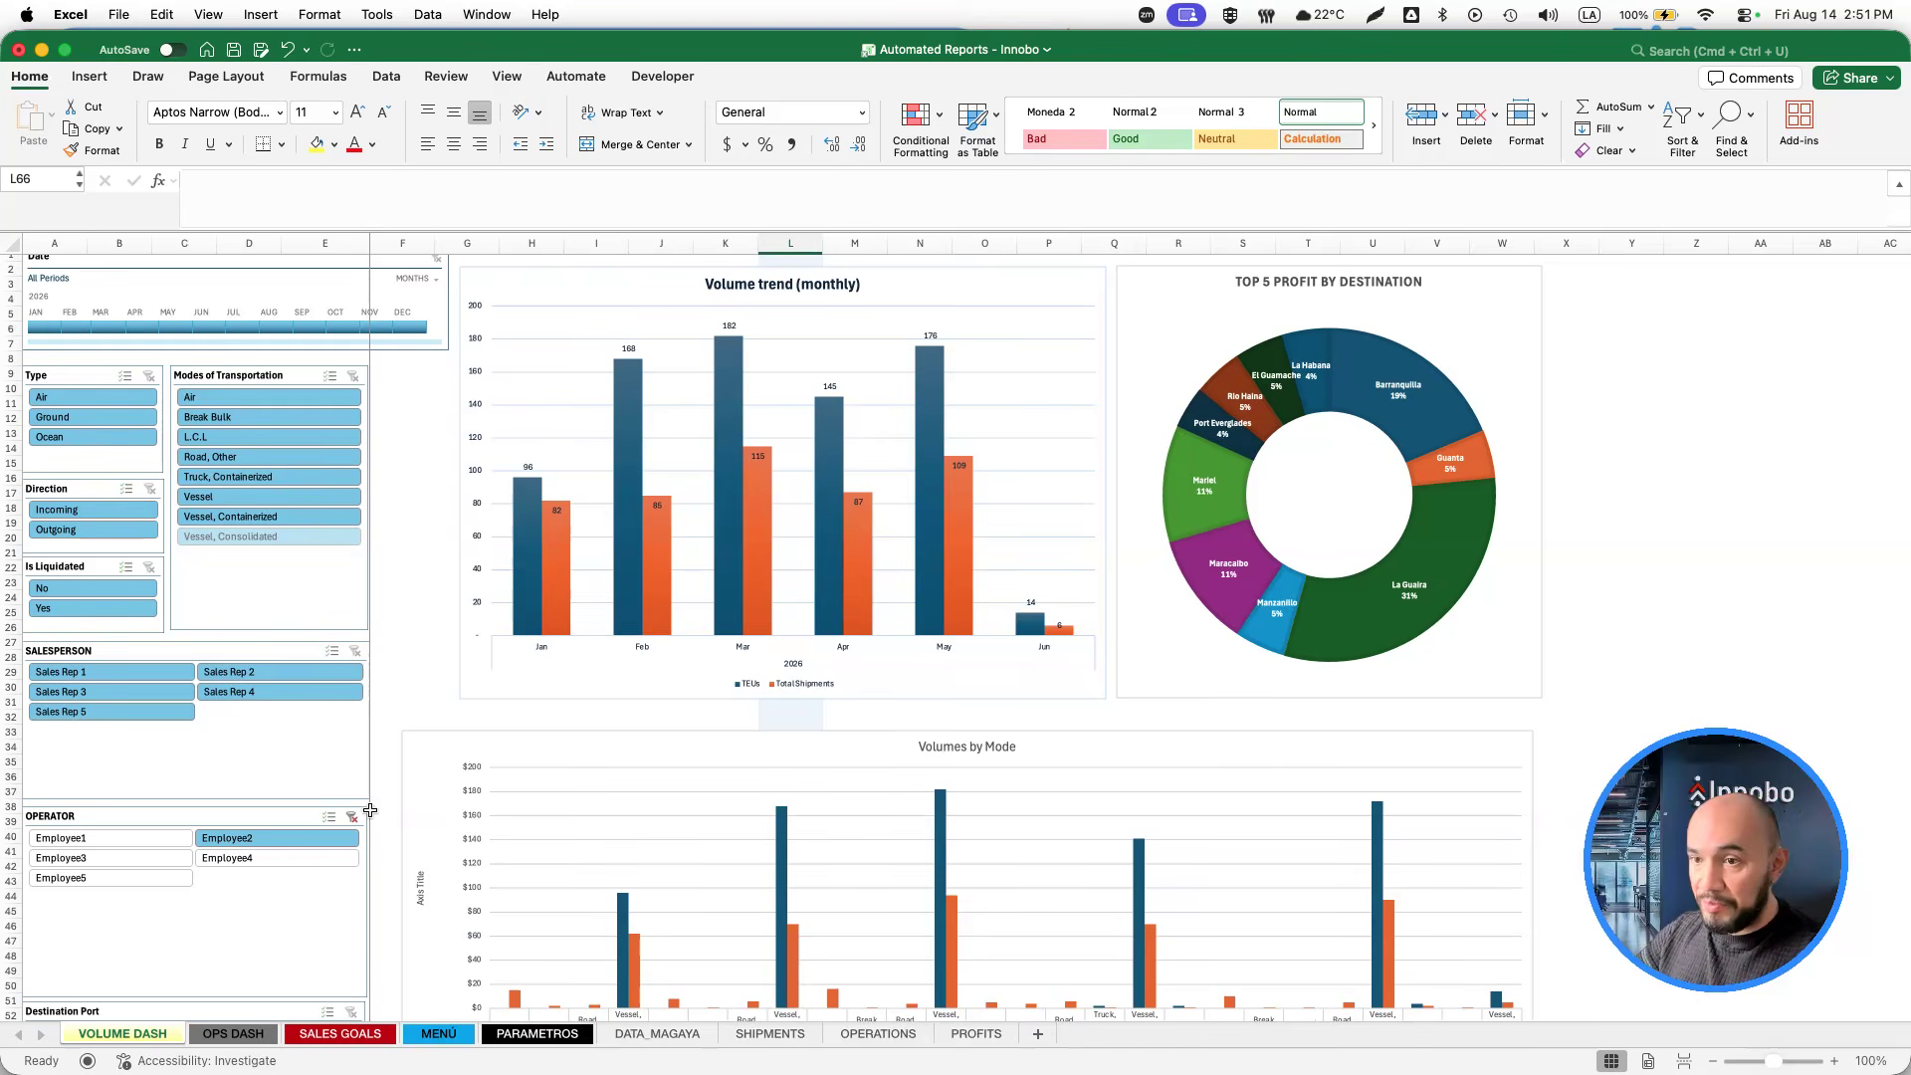
pyautogui.click(353, 818)
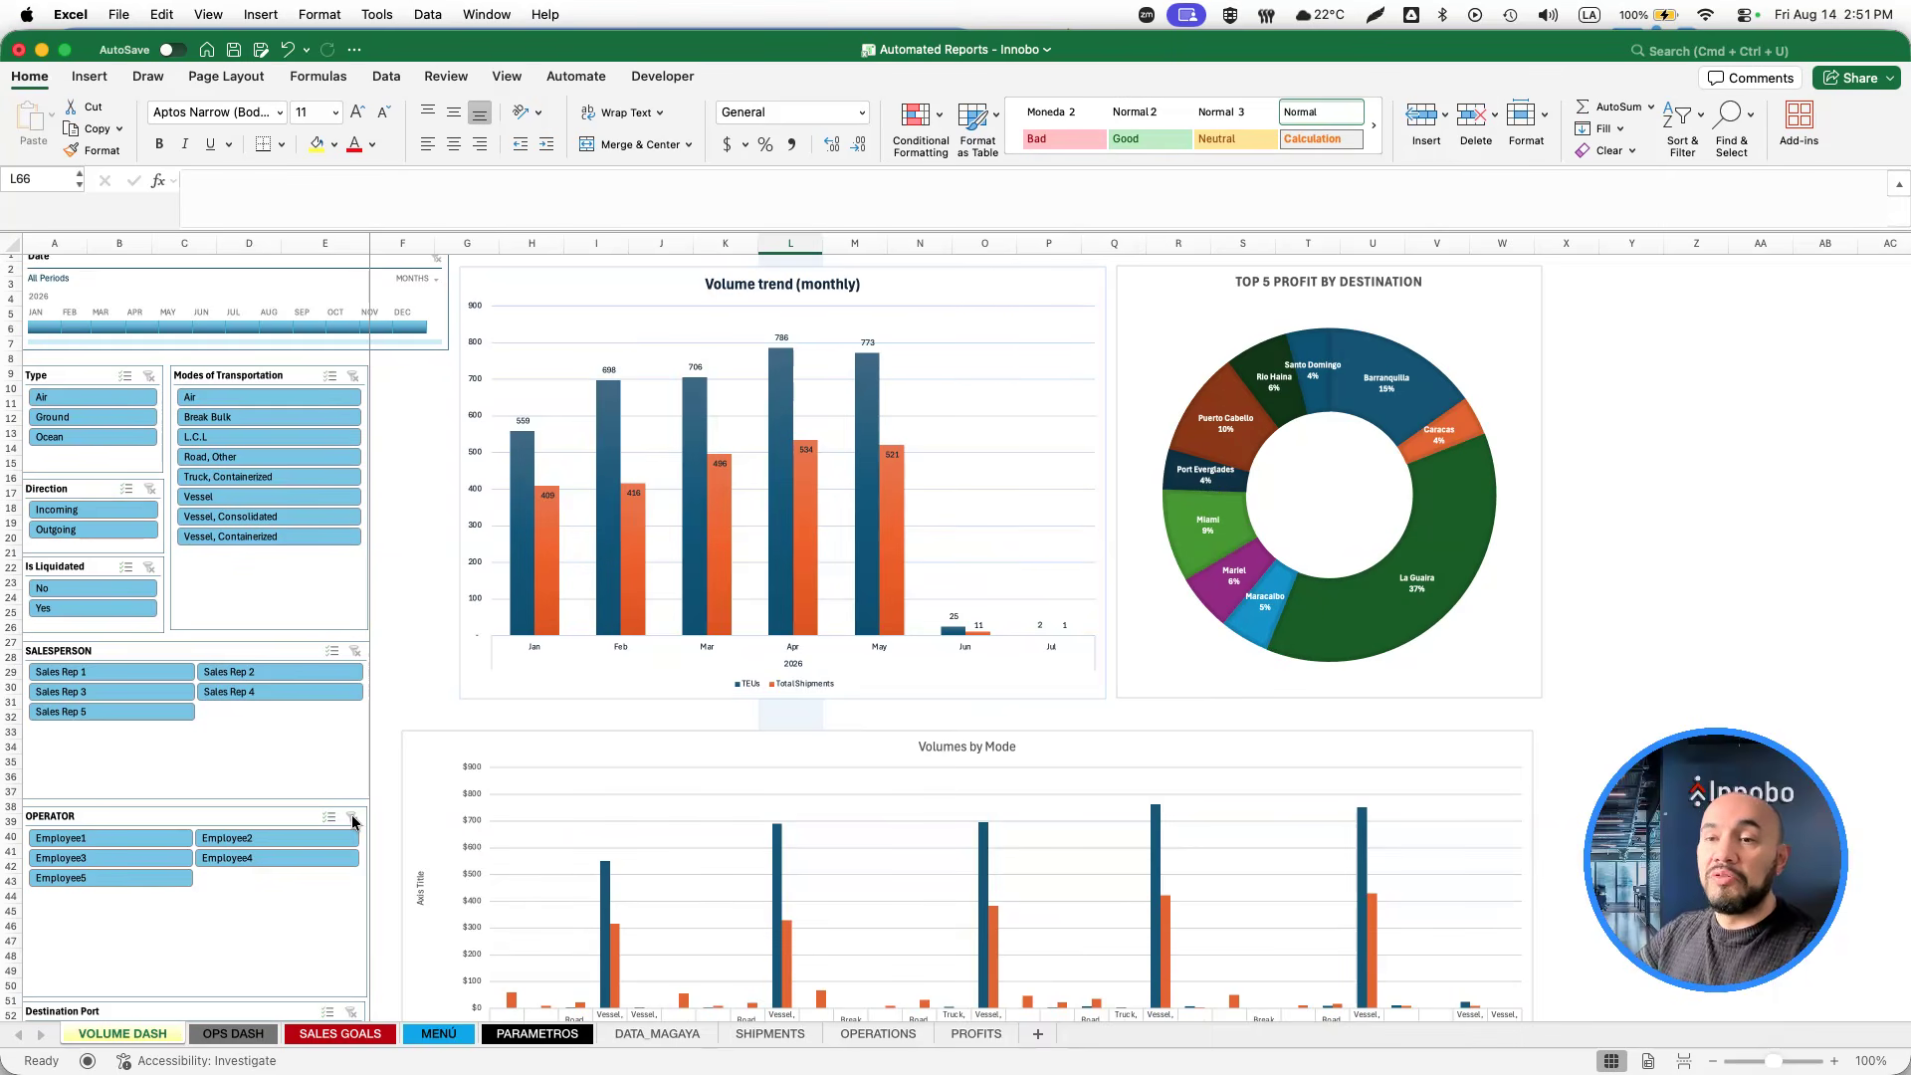
pyautogui.click(93, 586)
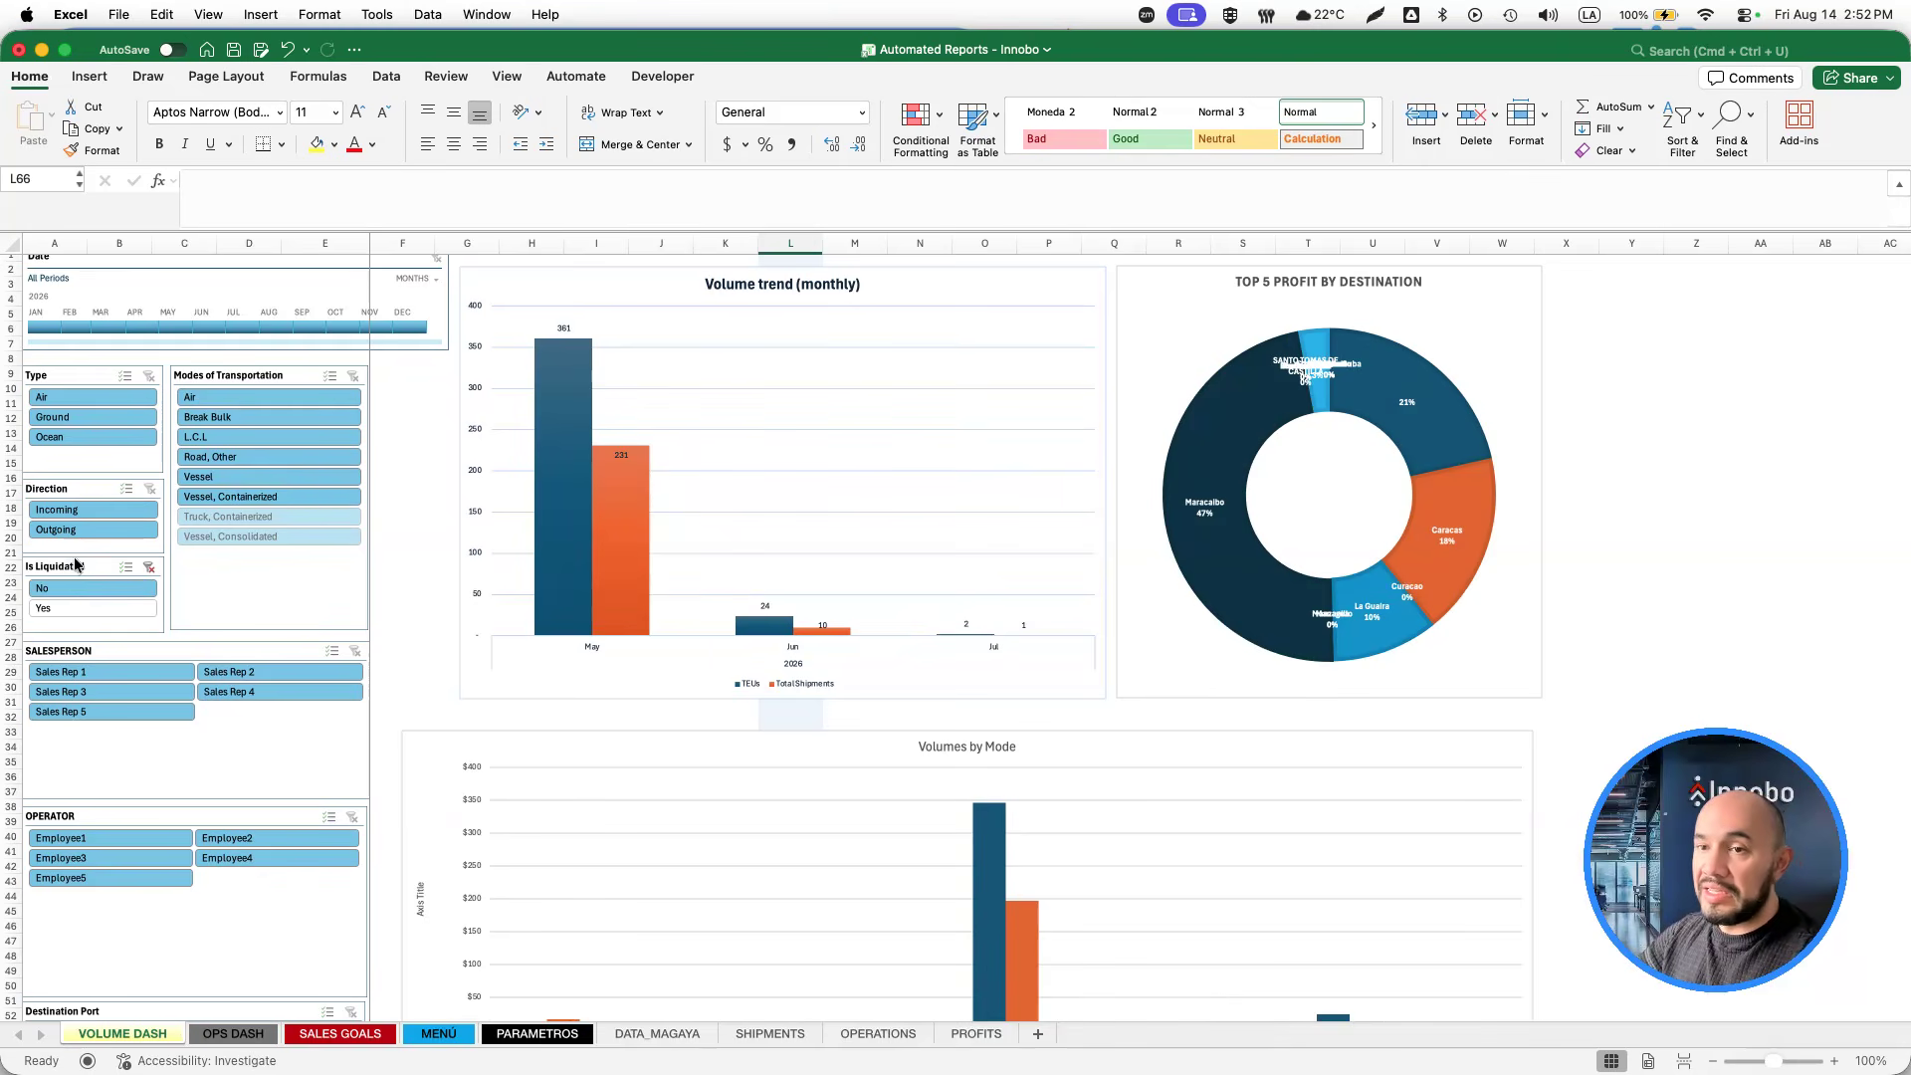
pyautogui.click(148, 568)
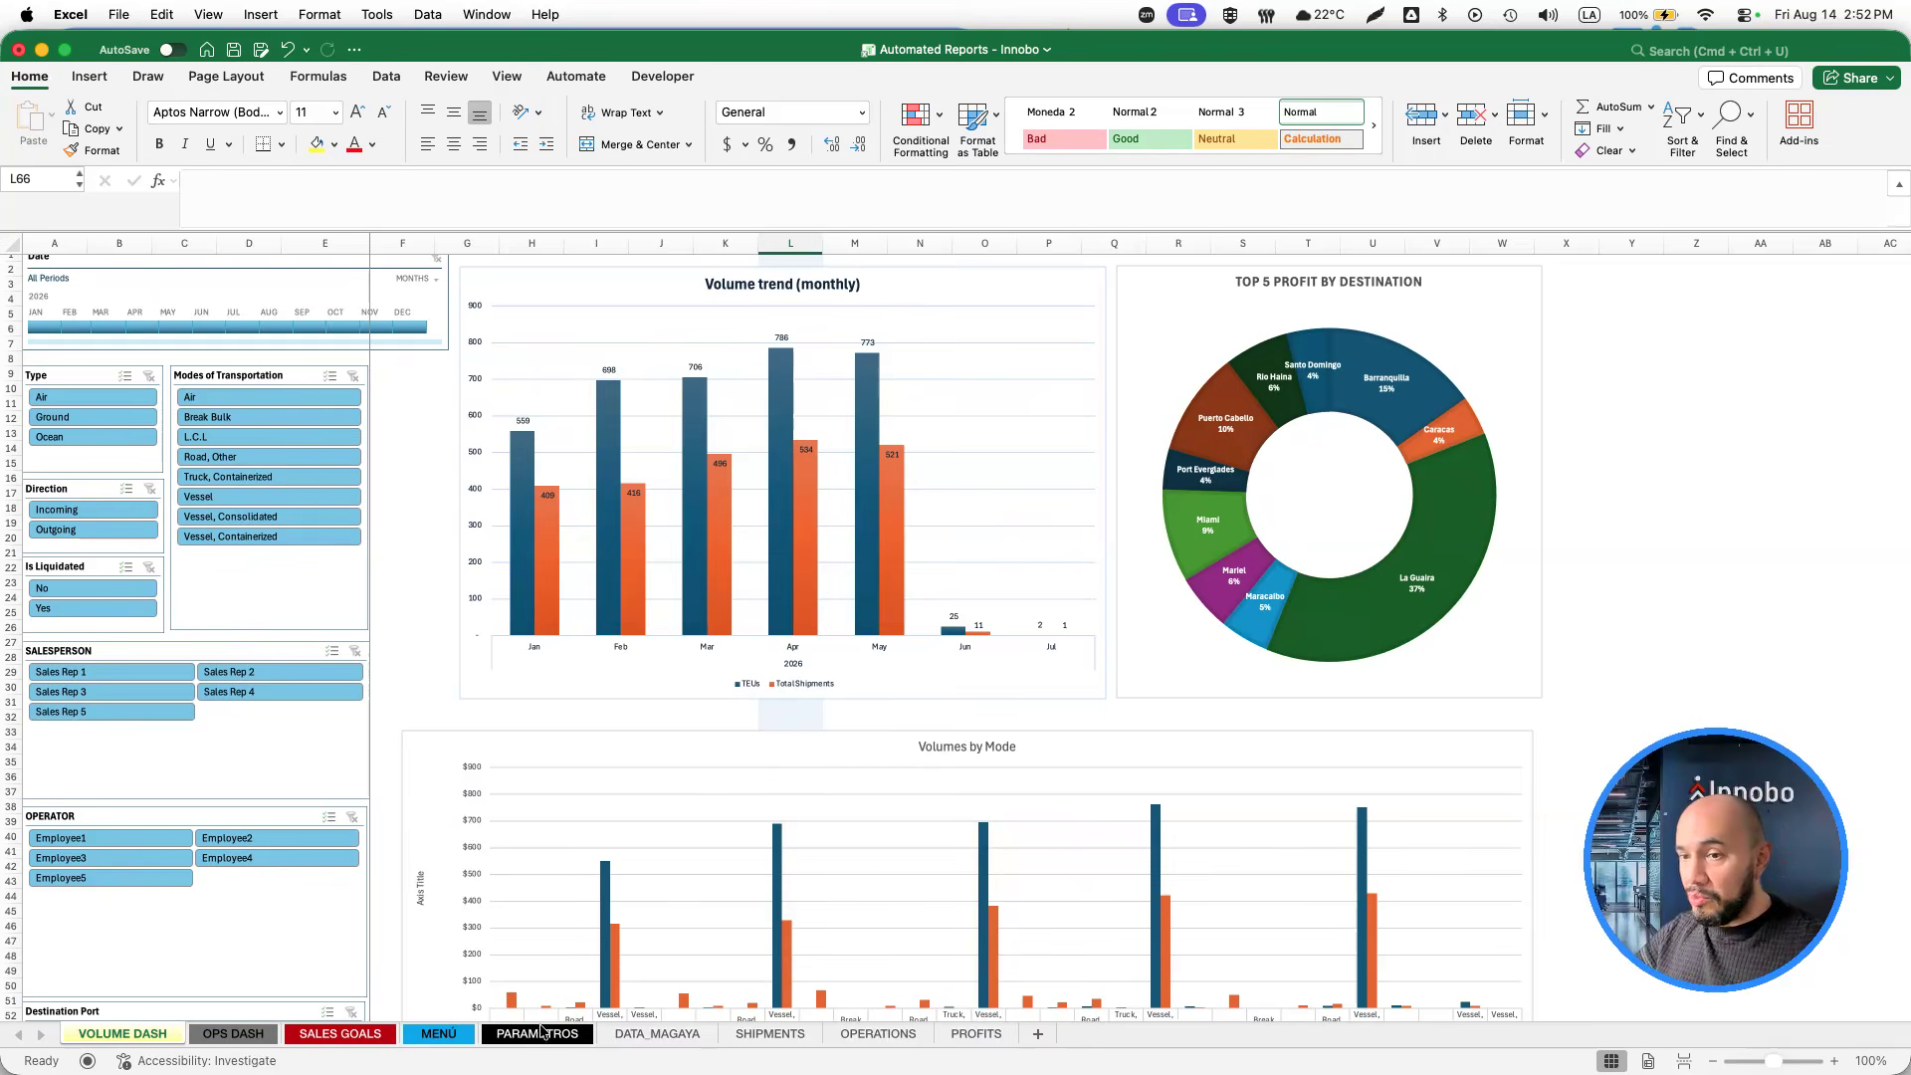
# Review the OPS DASH sheet's Volume by Operator and Cost and Productivity by Operator charts.
pyautogui.click(217, 1038)
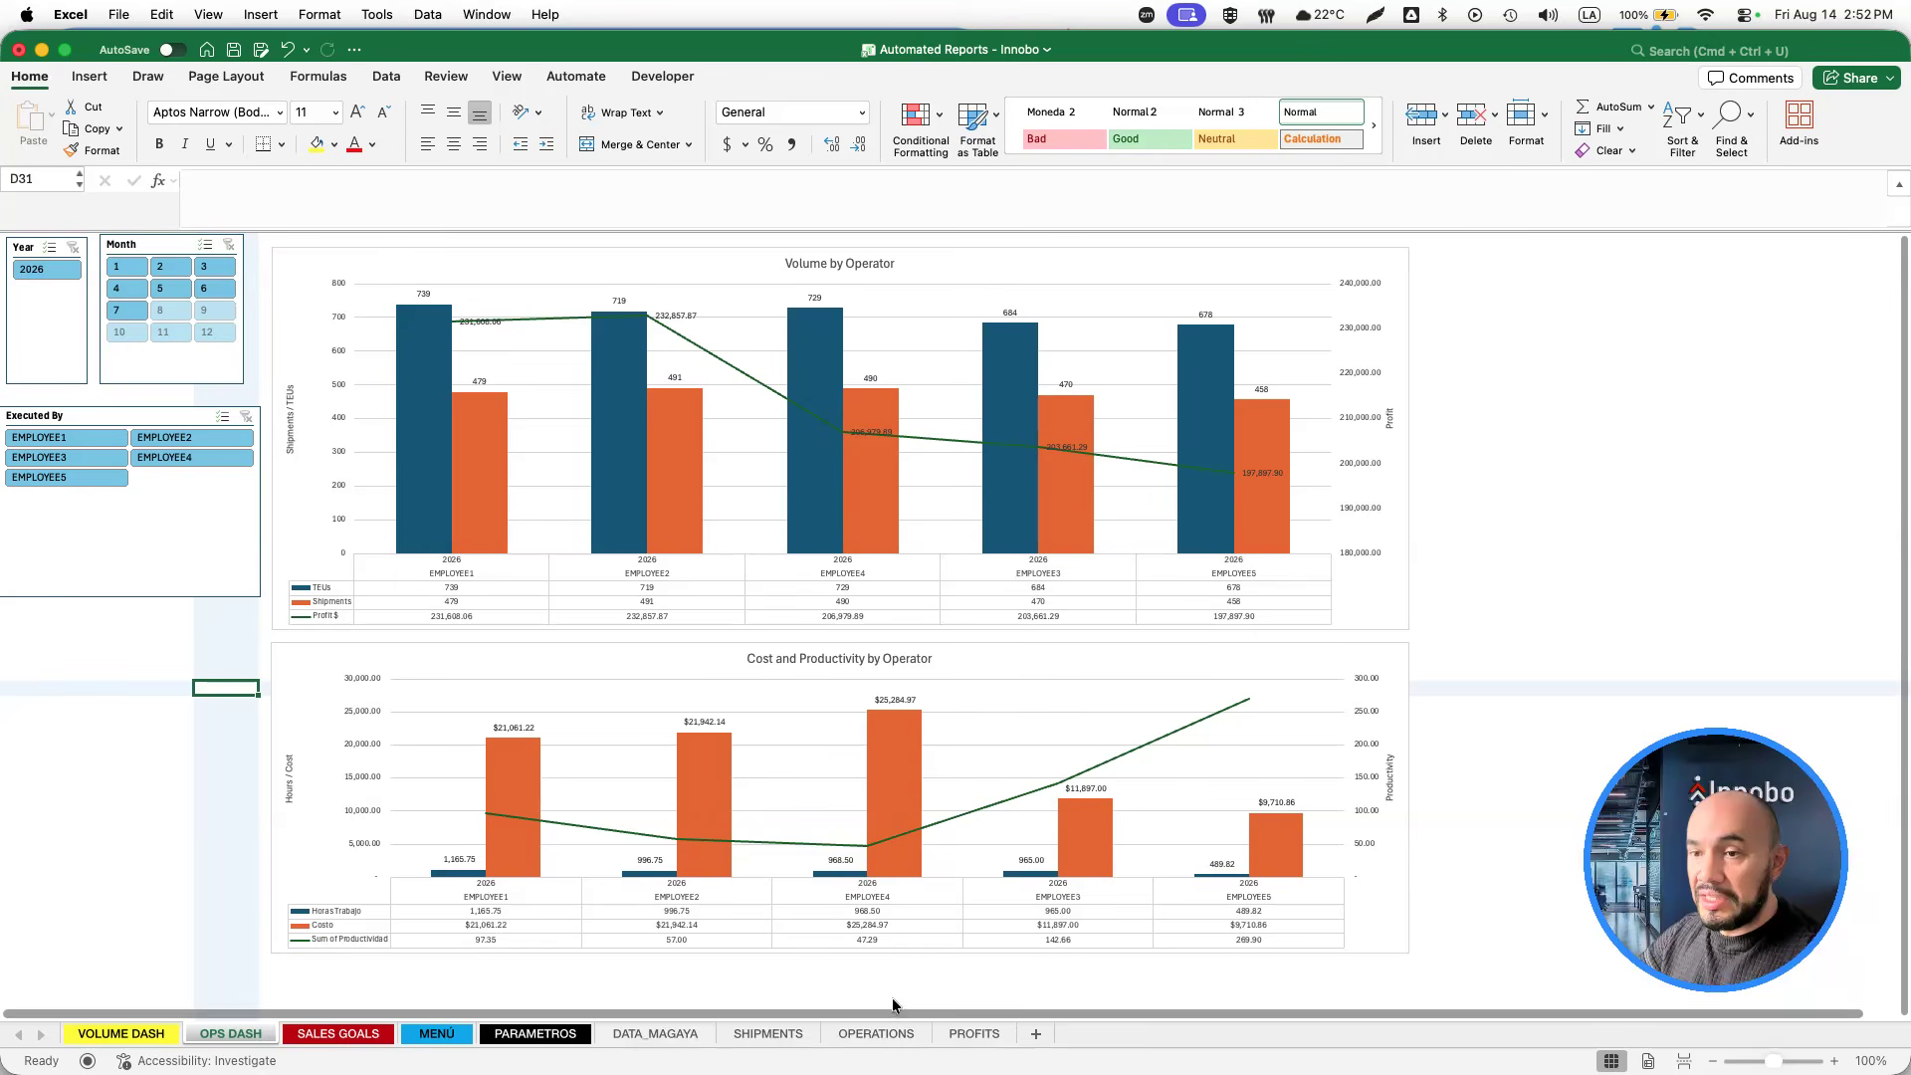
pyautogui.scroll(-3, 784, 1021)
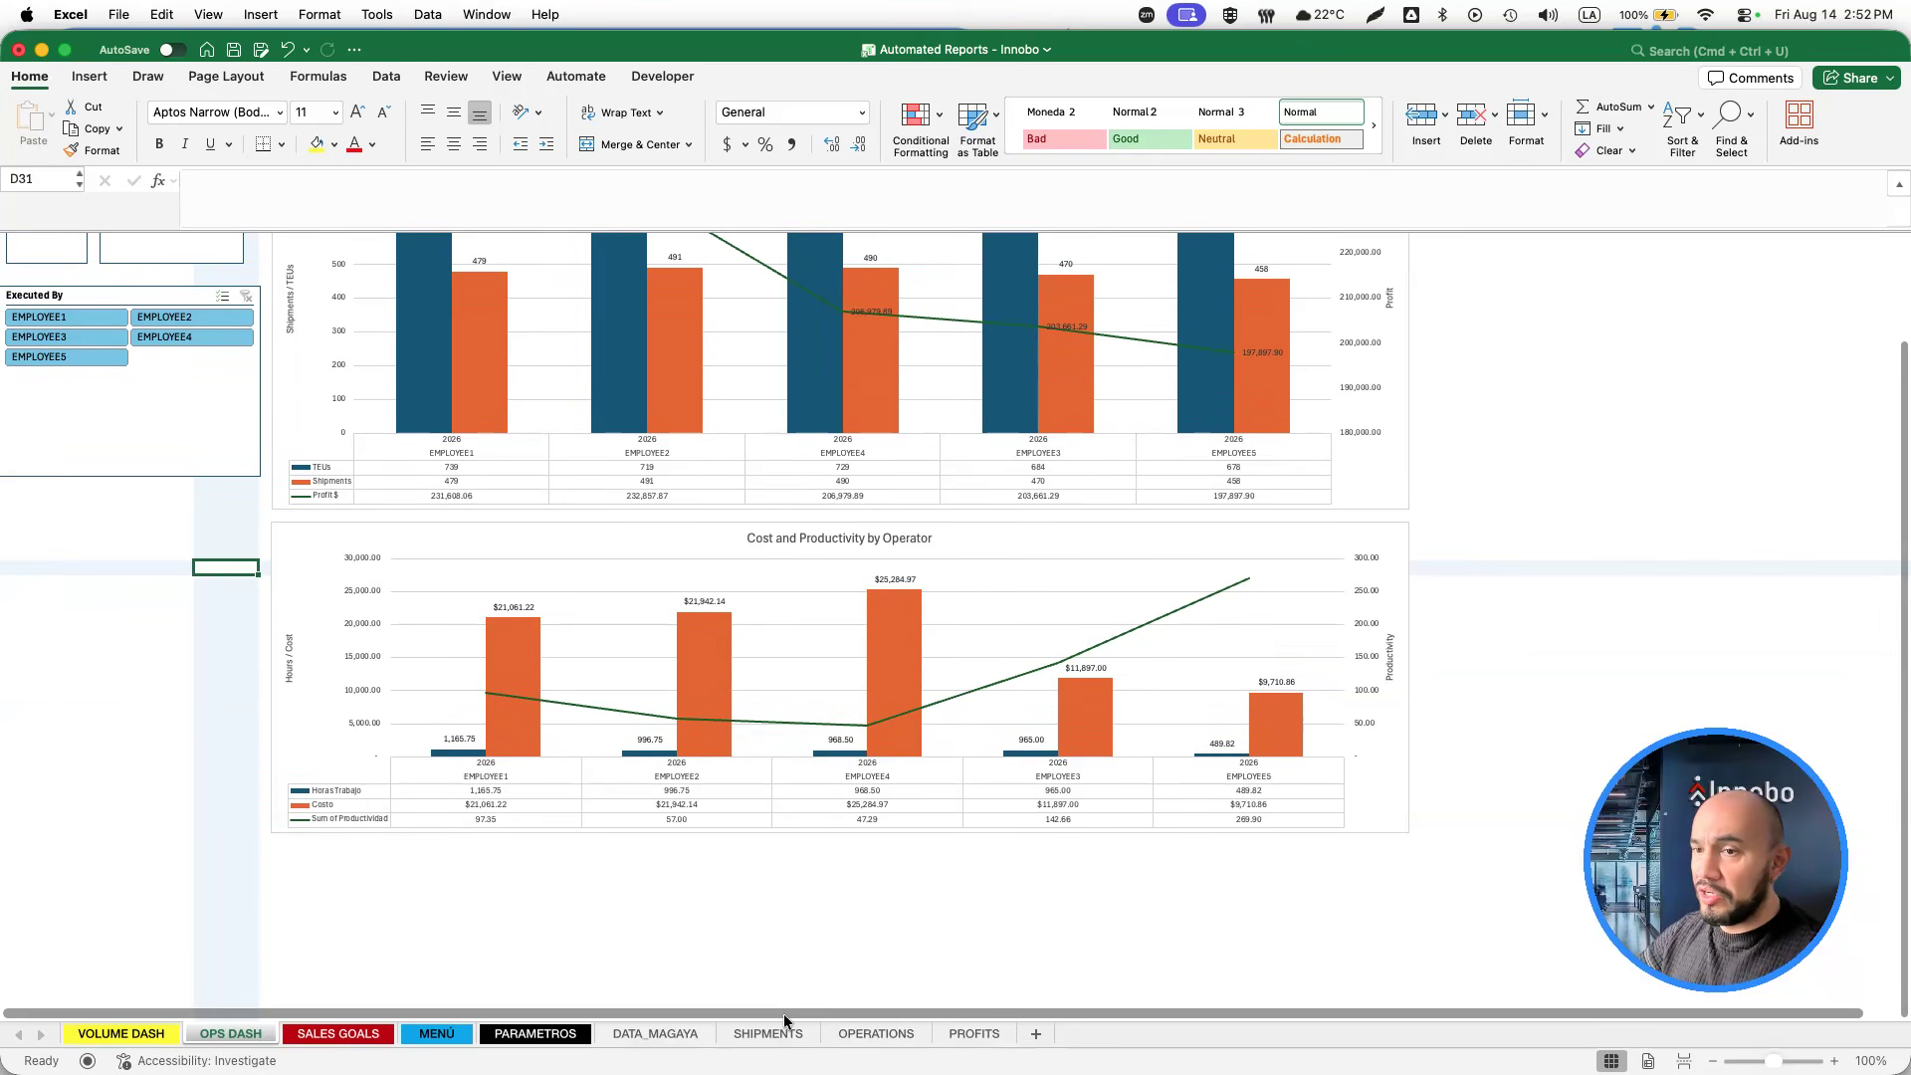
pyautogui.scroll(3, 784, 1021)
pyautogui.hscroll(1, 785, 1021)
pyautogui.hscroll(-1, 826, 1000)
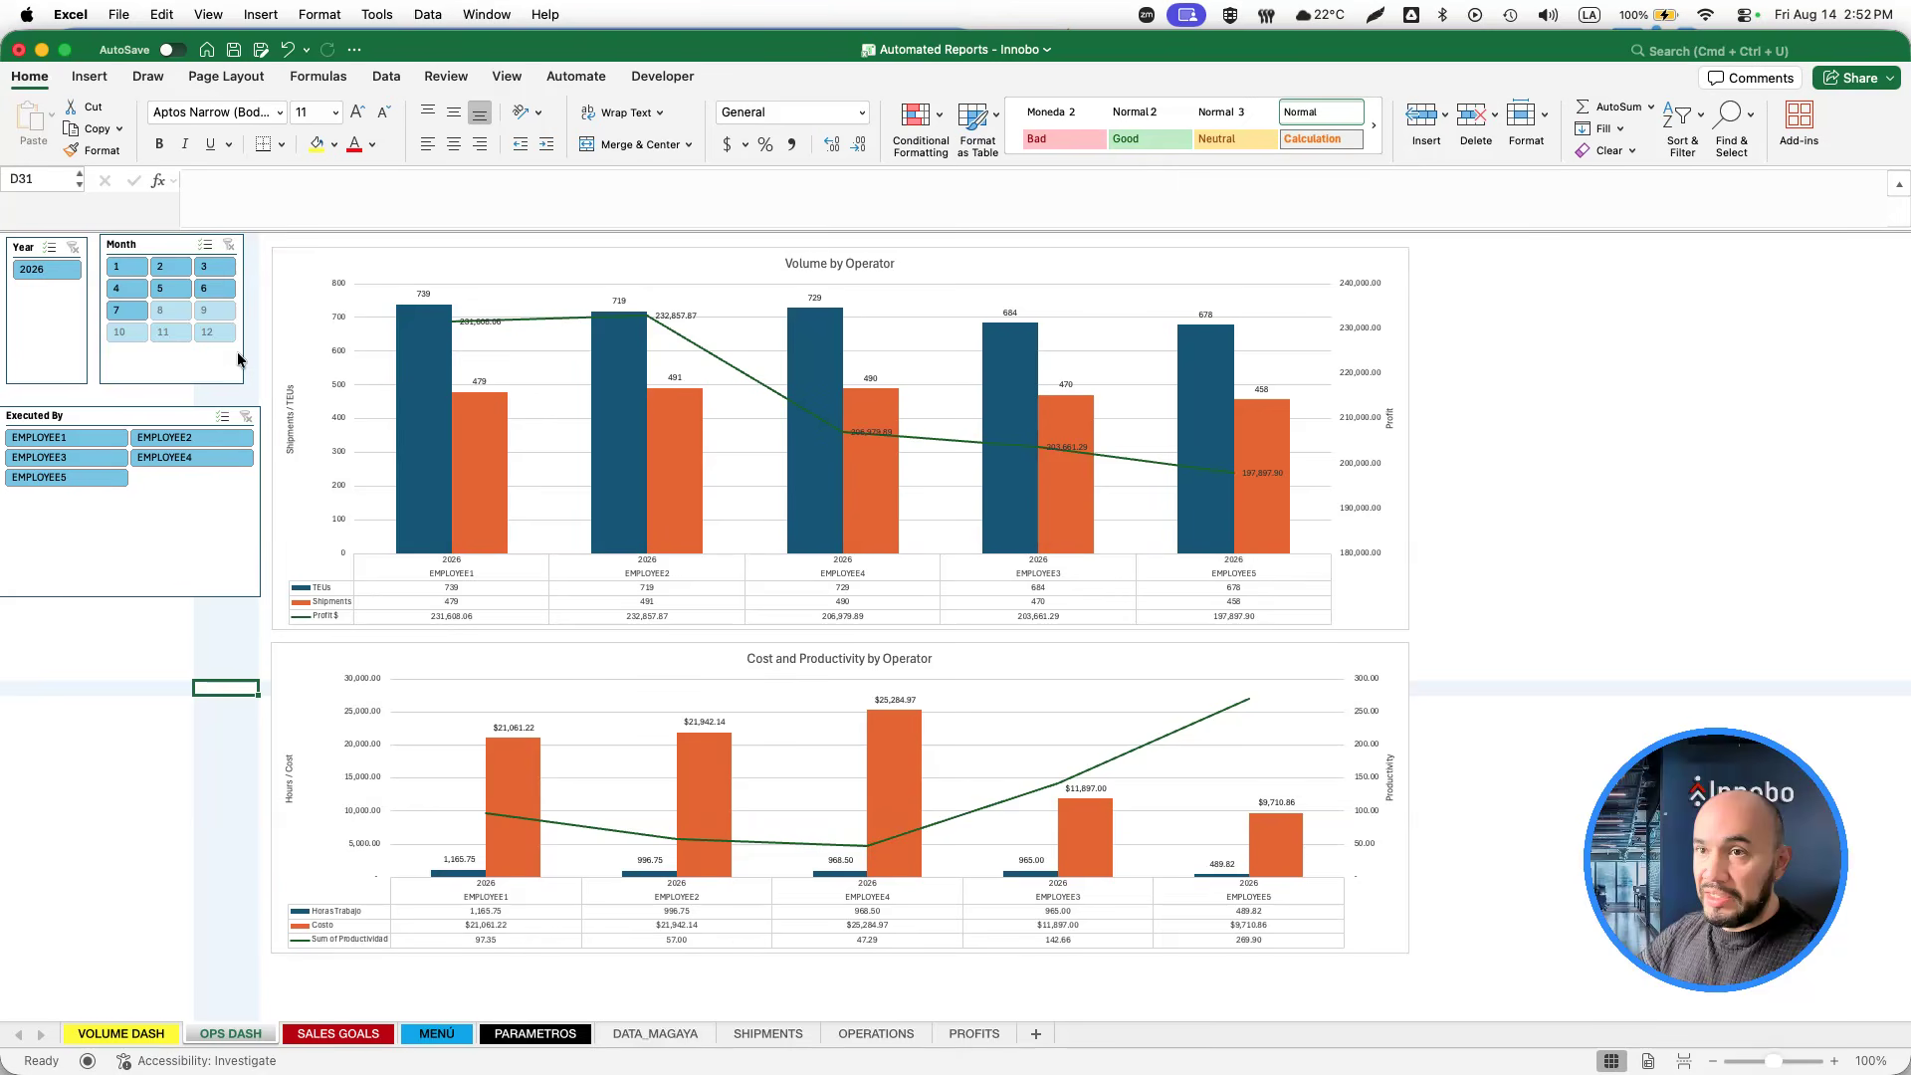
# Filter the operations dashboard by month 3 and separately by EMPLOYEE2, clearing each filter.
pyautogui.click(206, 267)
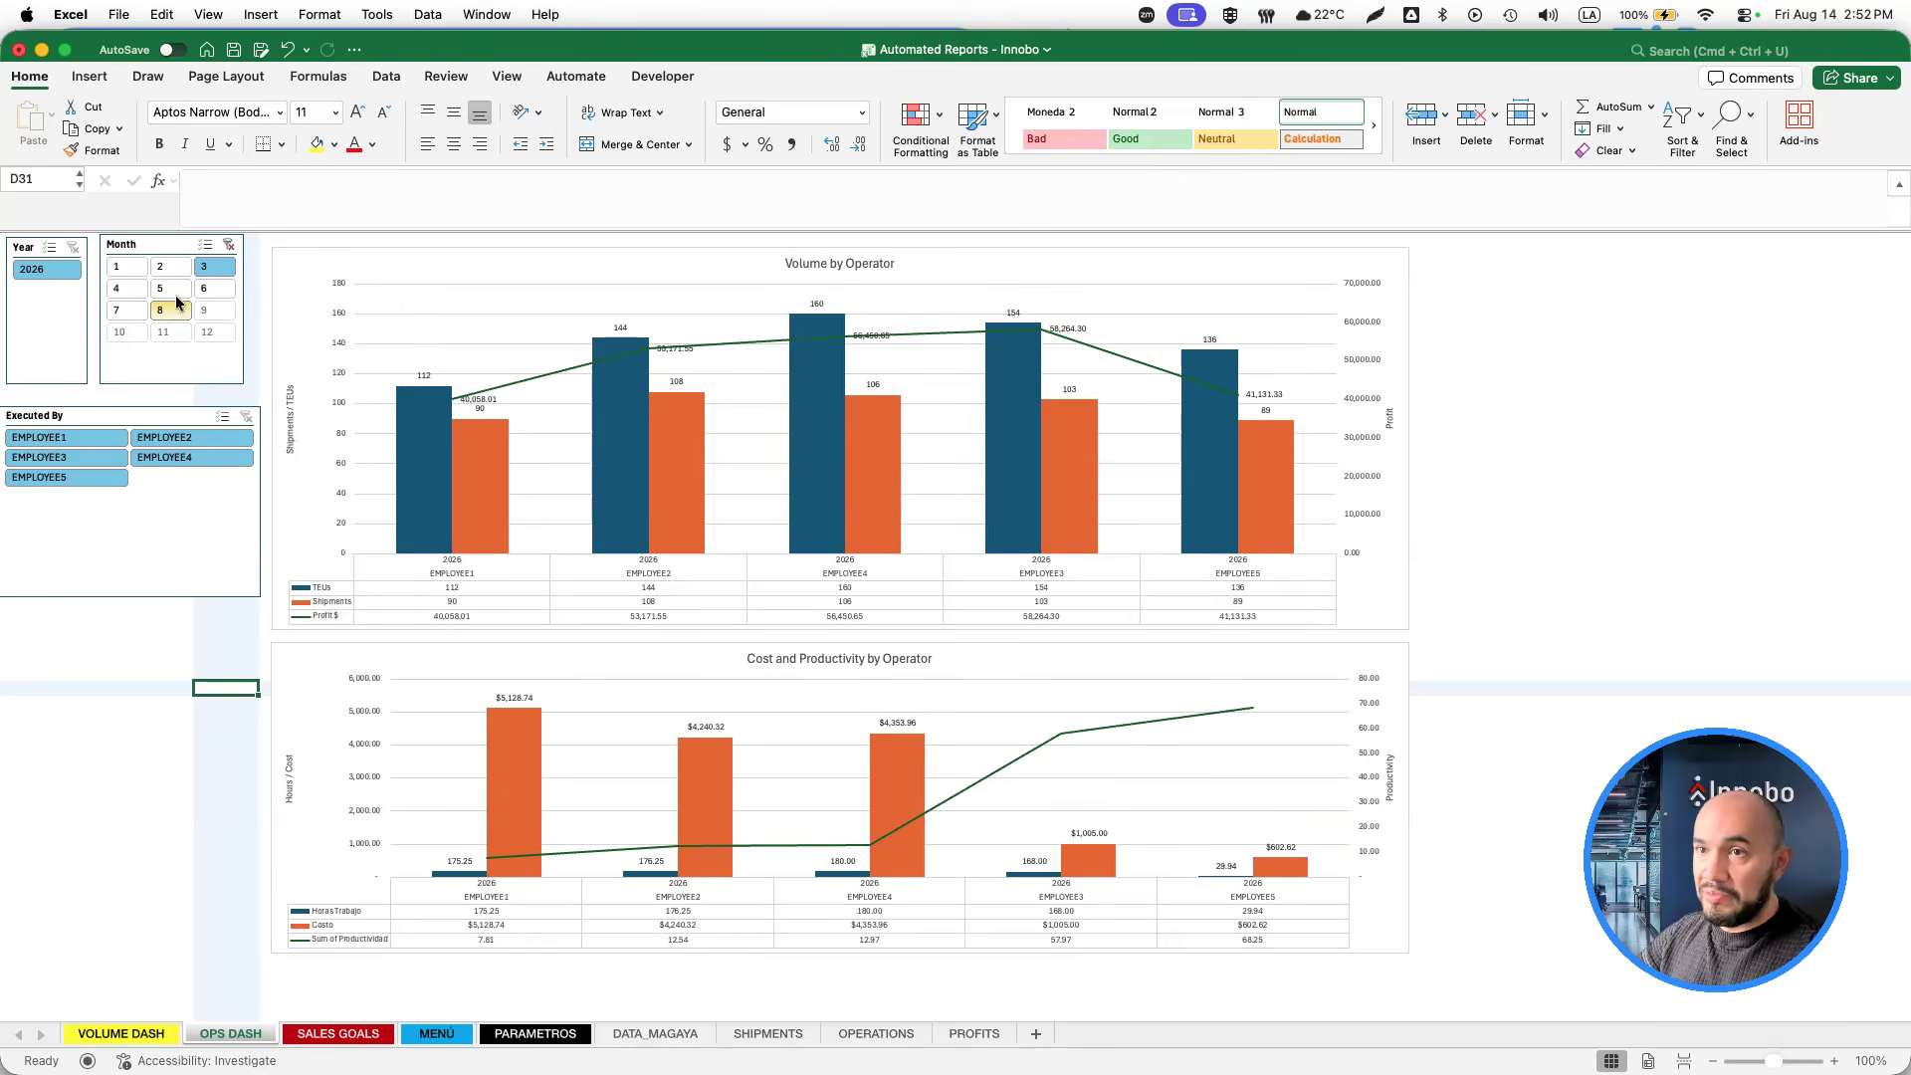
pyautogui.click(229, 244)
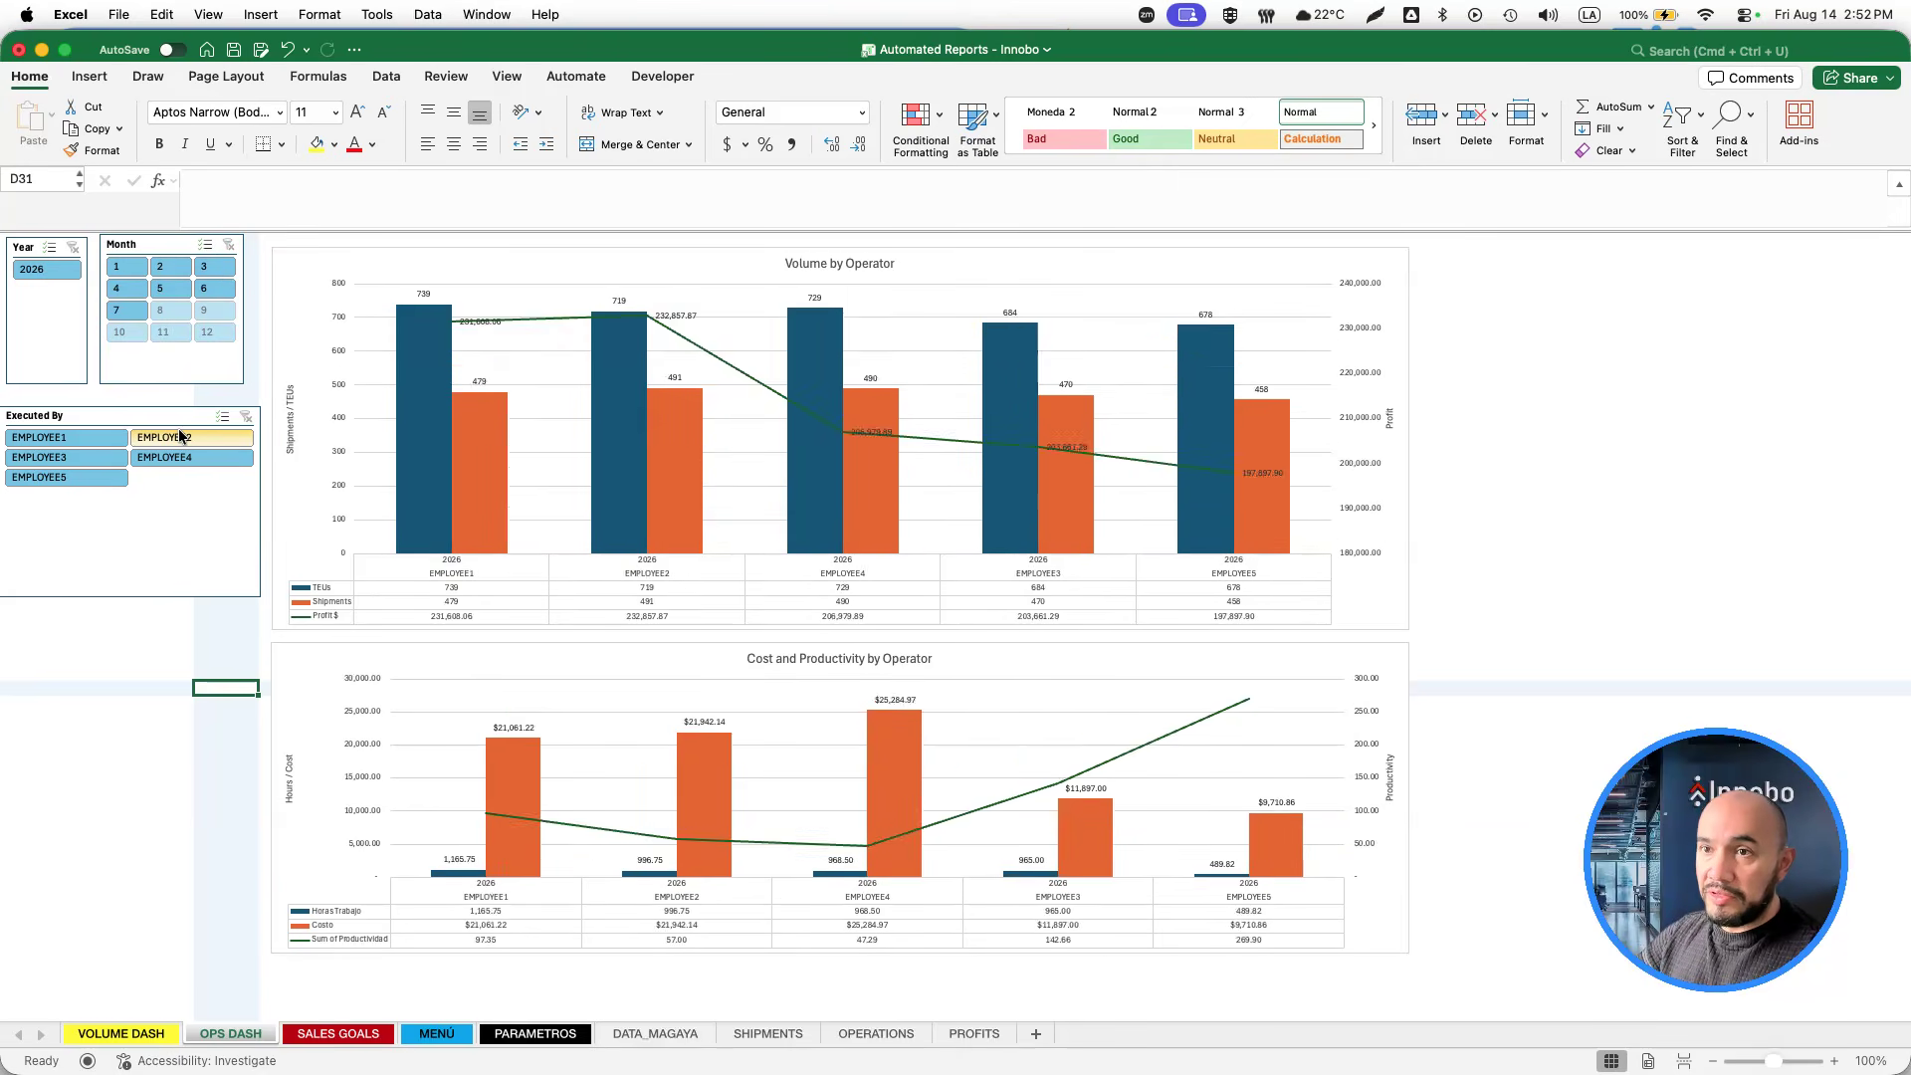
pyautogui.click(180, 436)
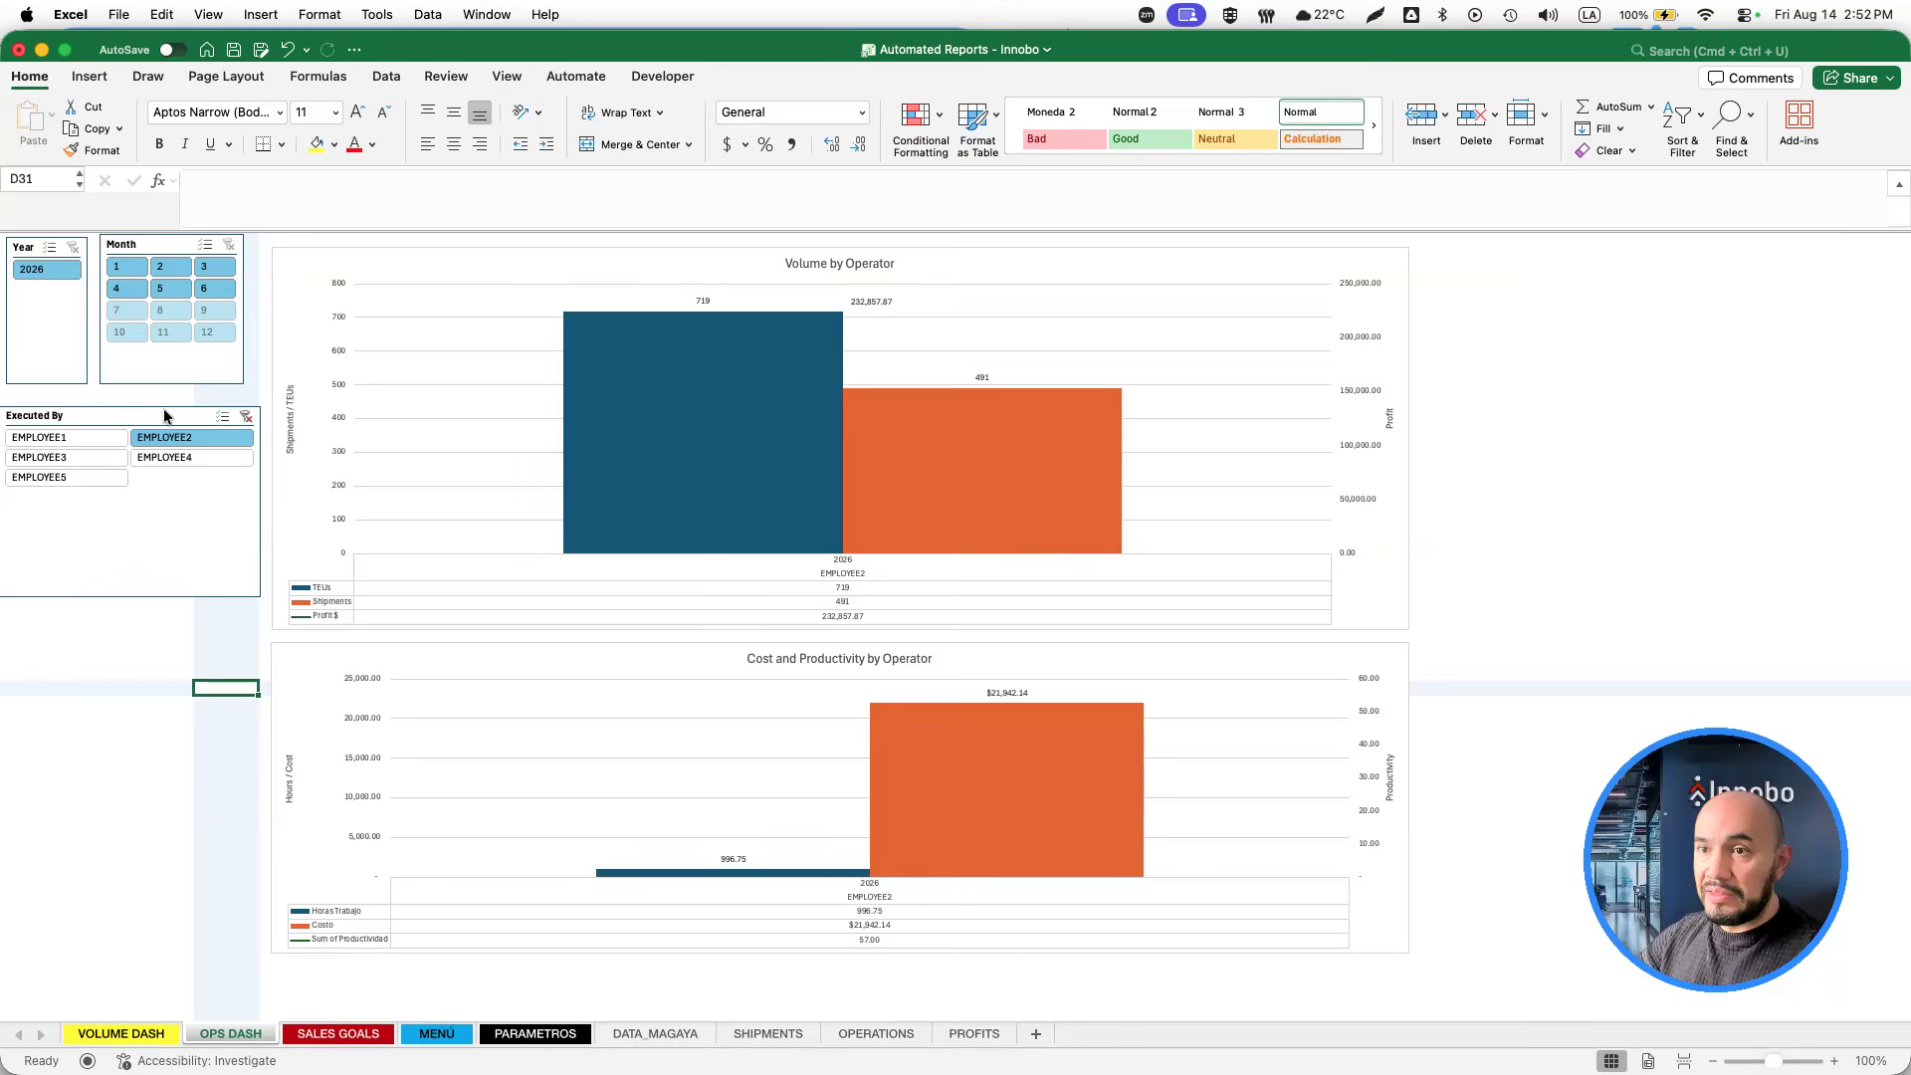
pyautogui.click(245, 417)
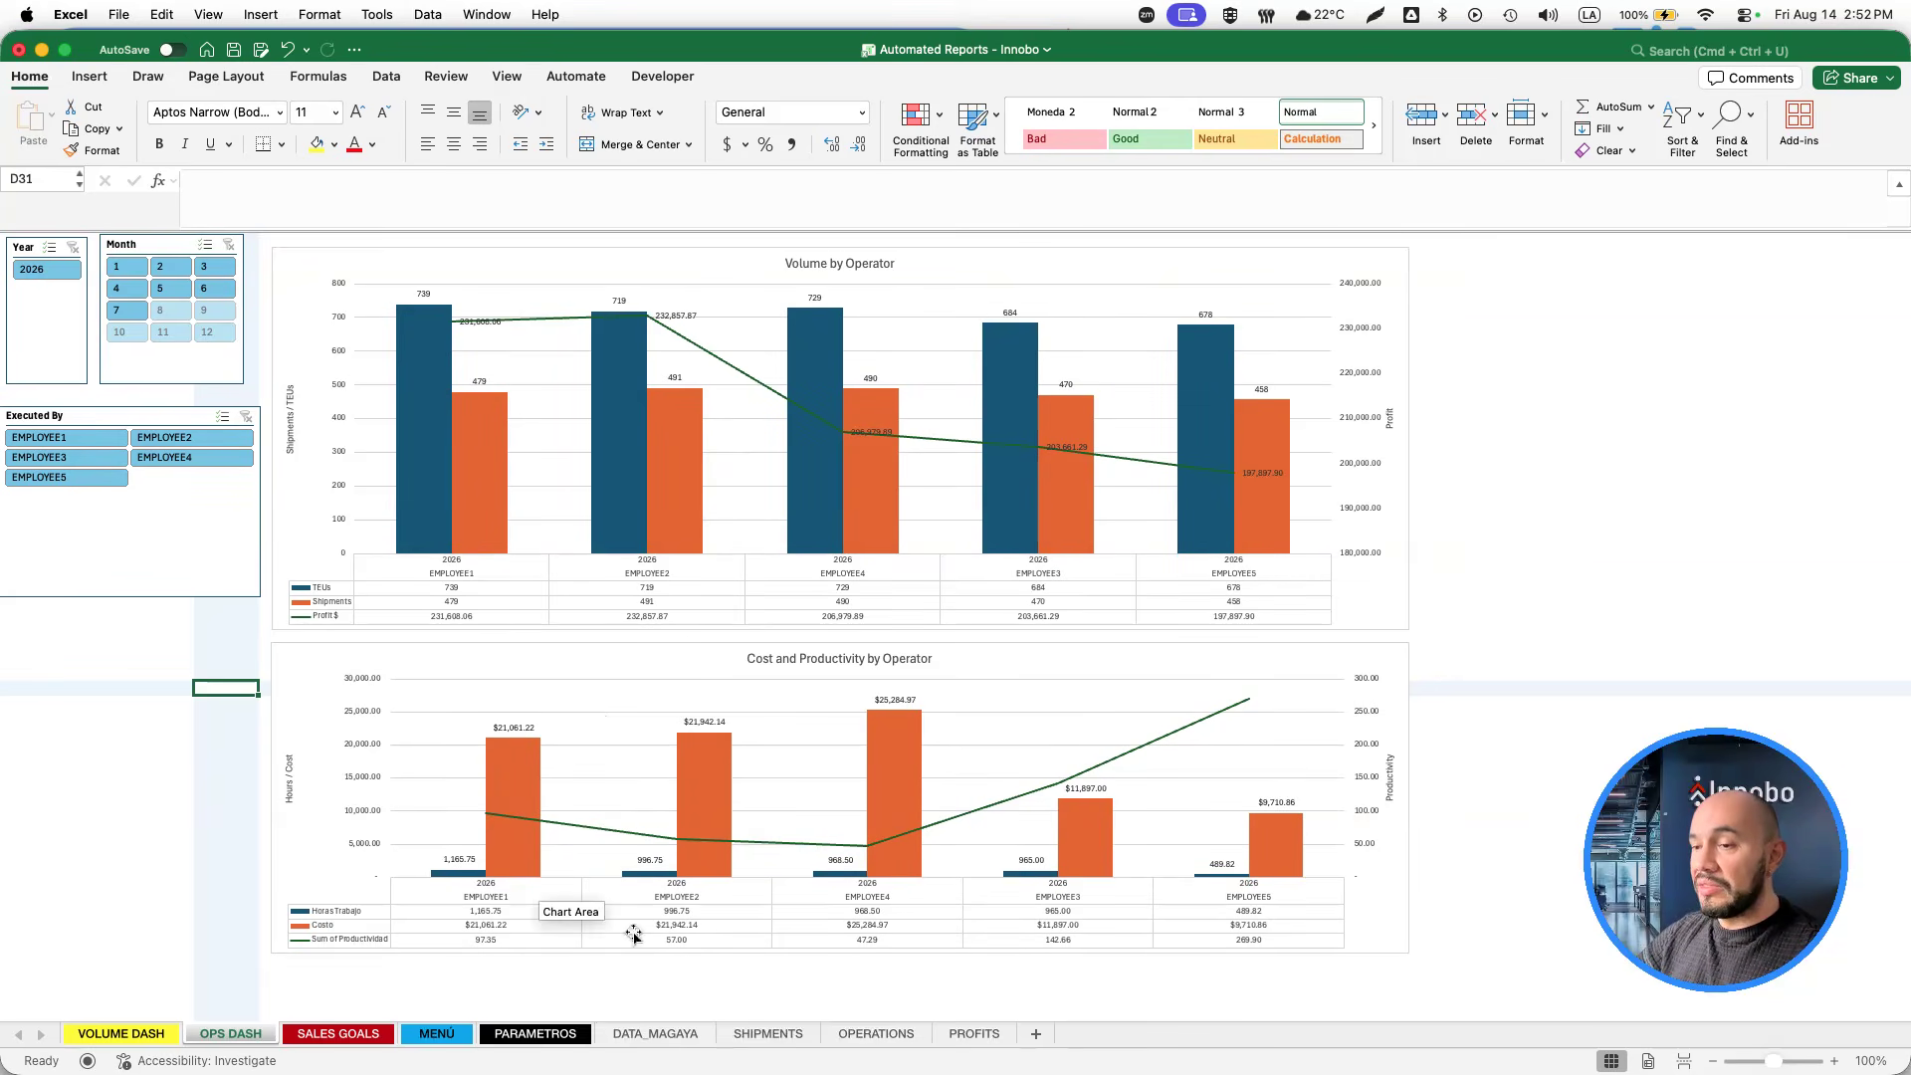
# Review the SALES GOALS sheet's Sales Goals by Rep chart and its data table.
pyautogui.click(337, 1035)
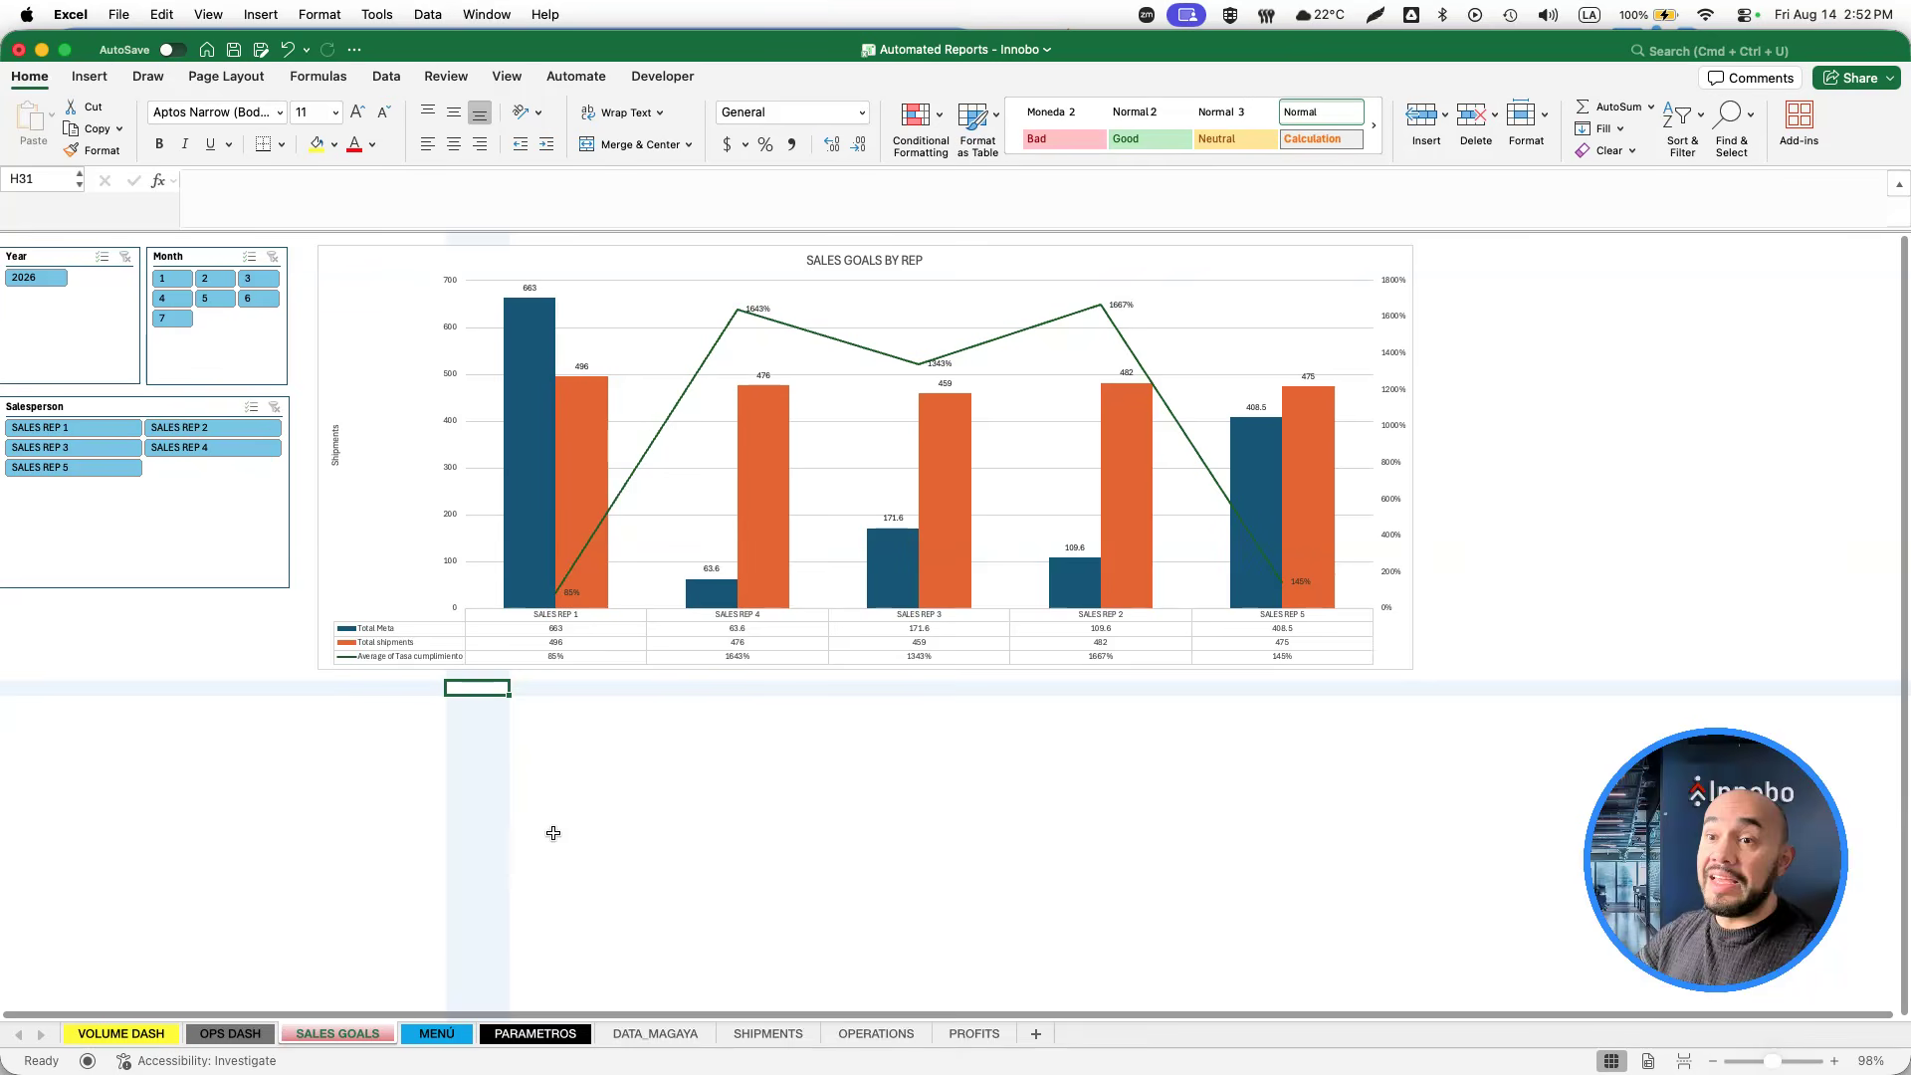
pyautogui.scroll(1, 641, 834)
pyautogui.scroll(-1, 641, 834)
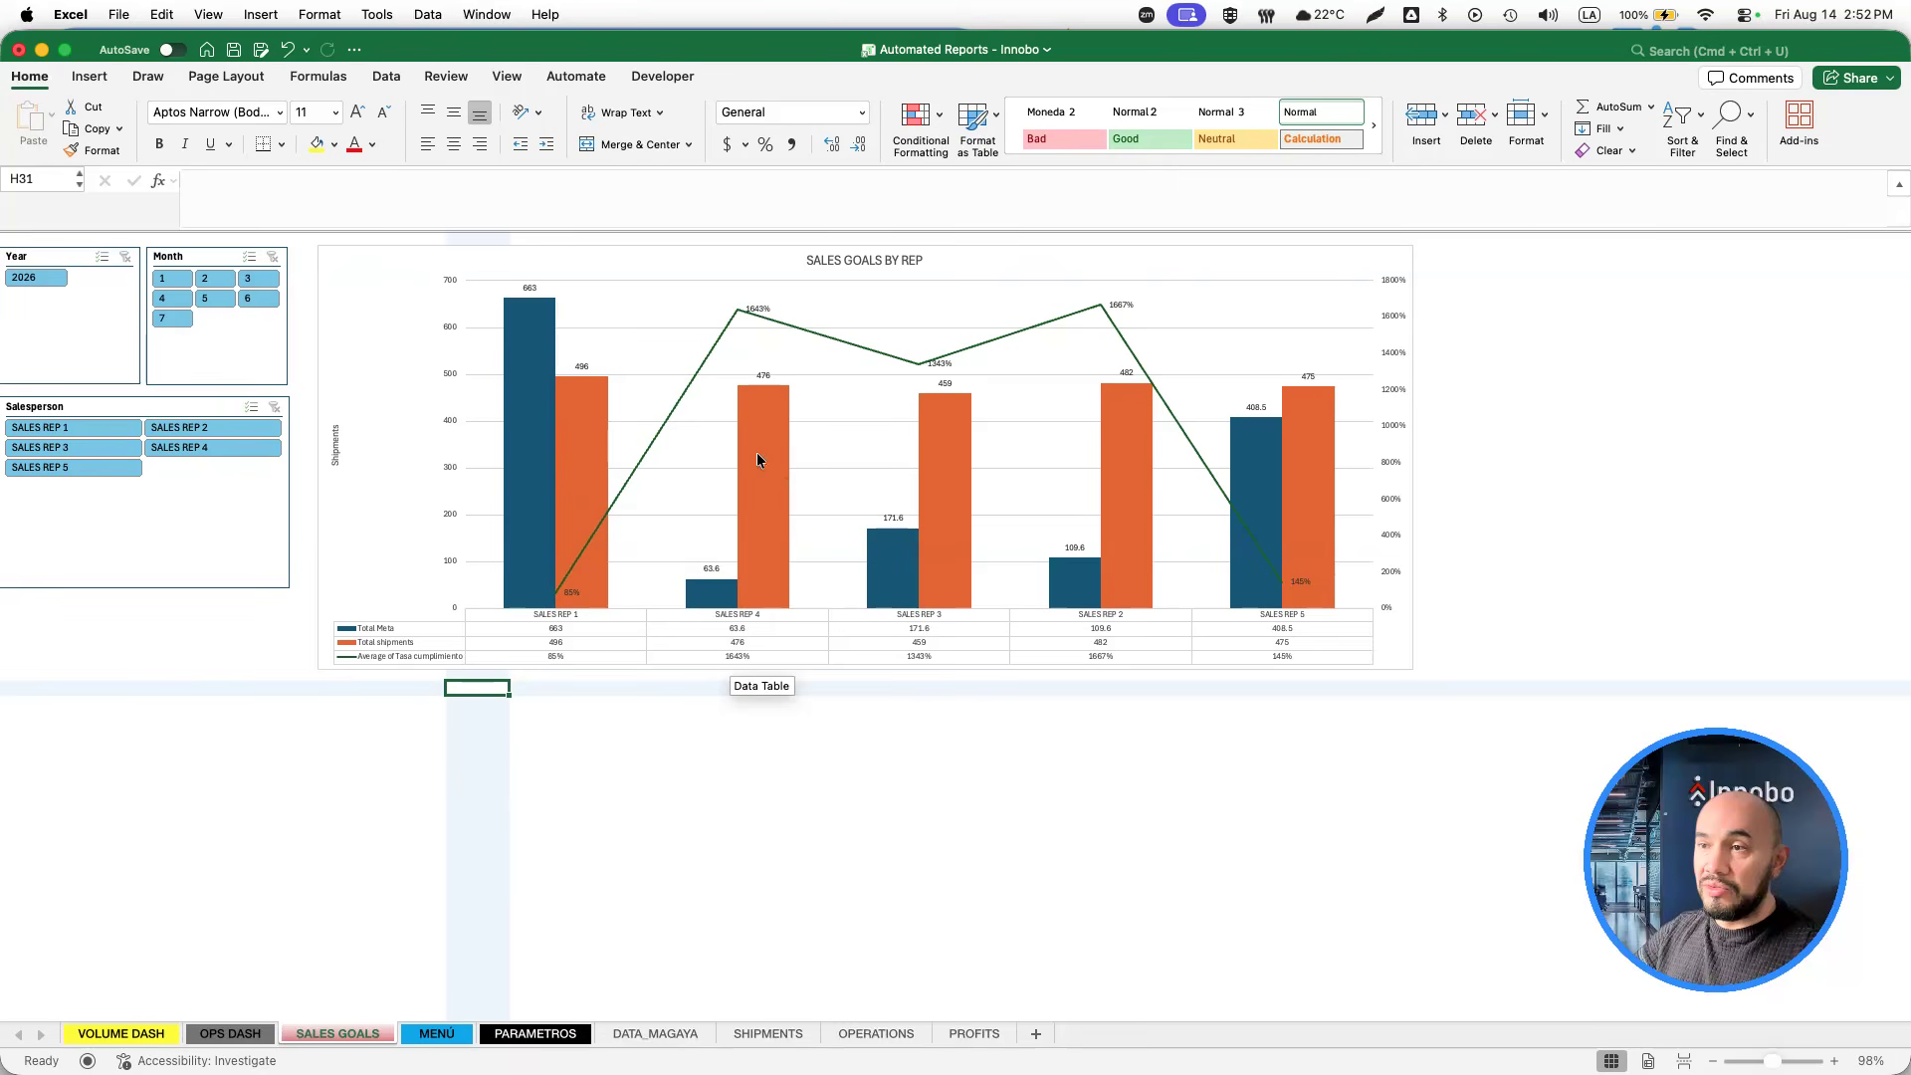
# Compare each rep's Total Meta, Total shipments and Average of Tasa cumplimiento figures in the Sales Goals by Rep chart.
pyautogui.moveTo(542, 503)
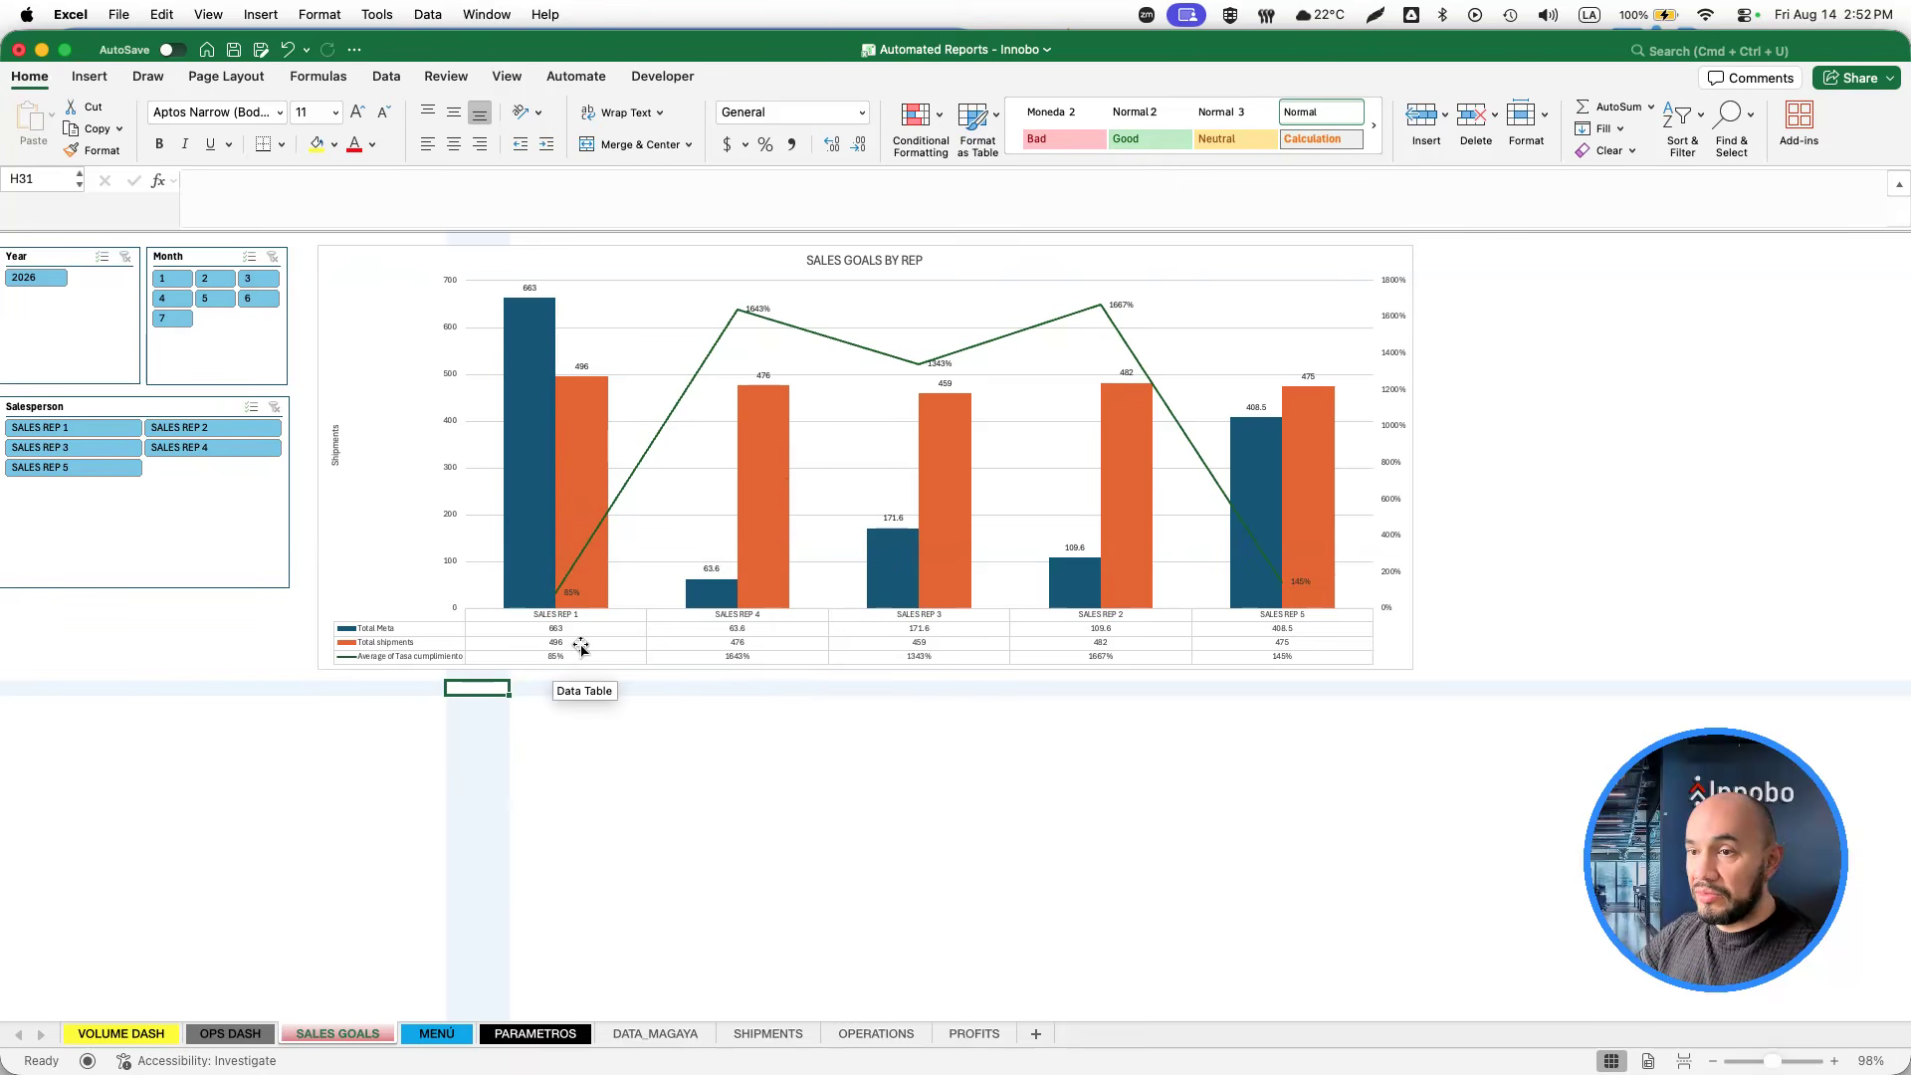
pyautogui.click(591, 716)
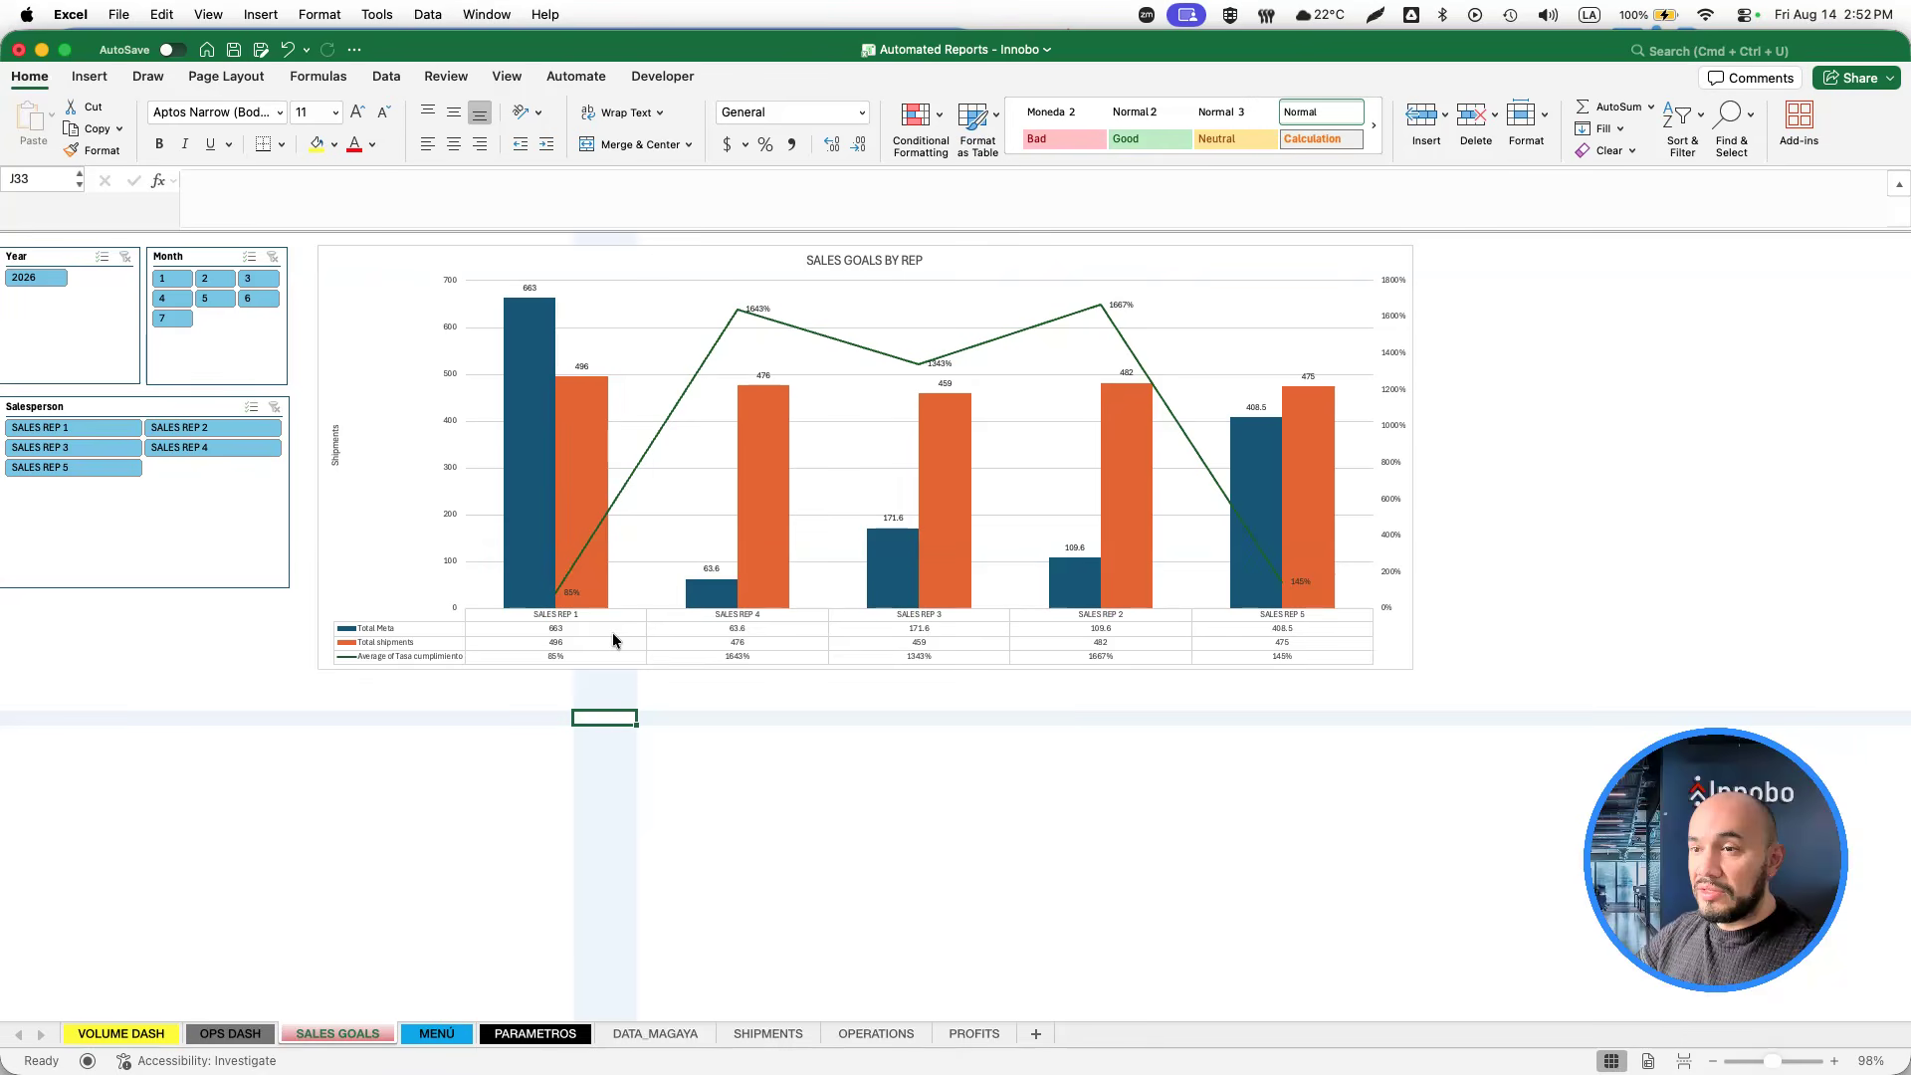
pyautogui.click(1777, 1060)
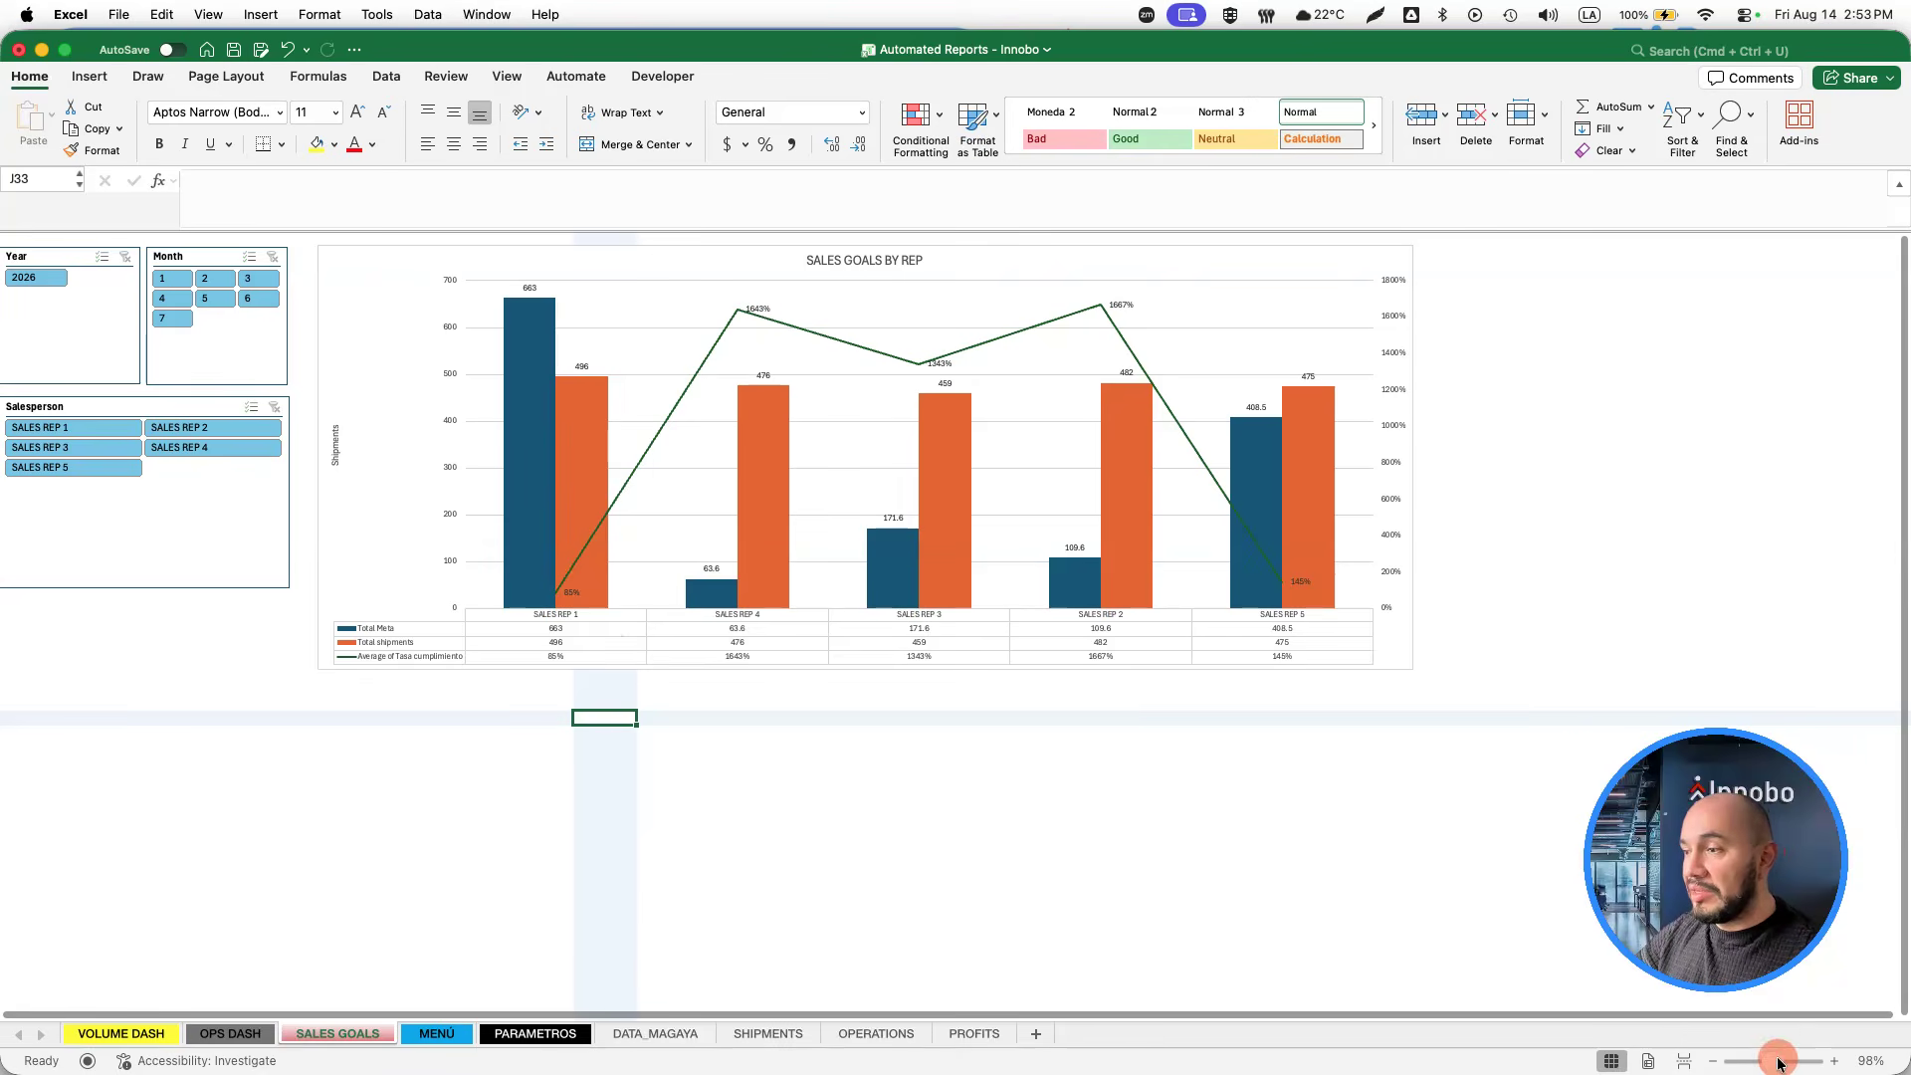
pyautogui.moveTo(1777, 1060); pyautogui.dragTo(1788, 1060)
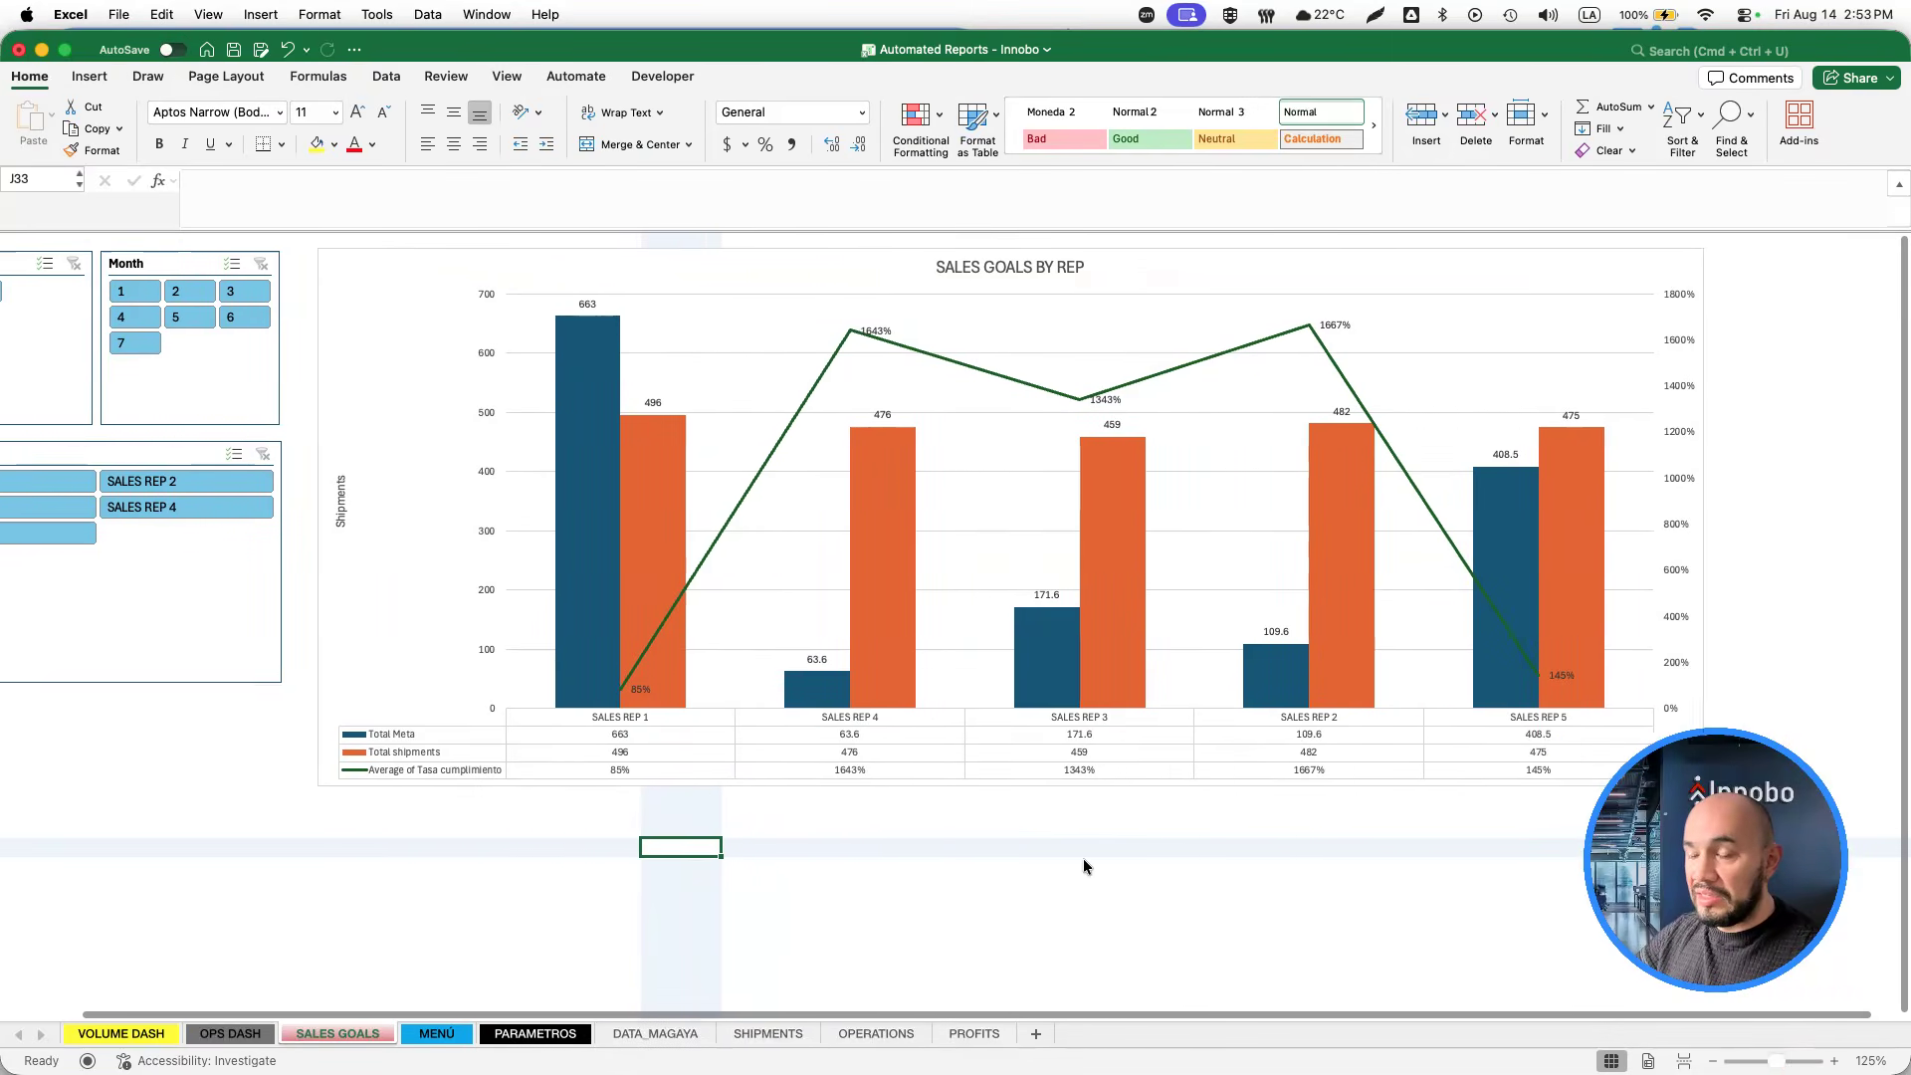
pyautogui.hscroll(3, 1082, 858)
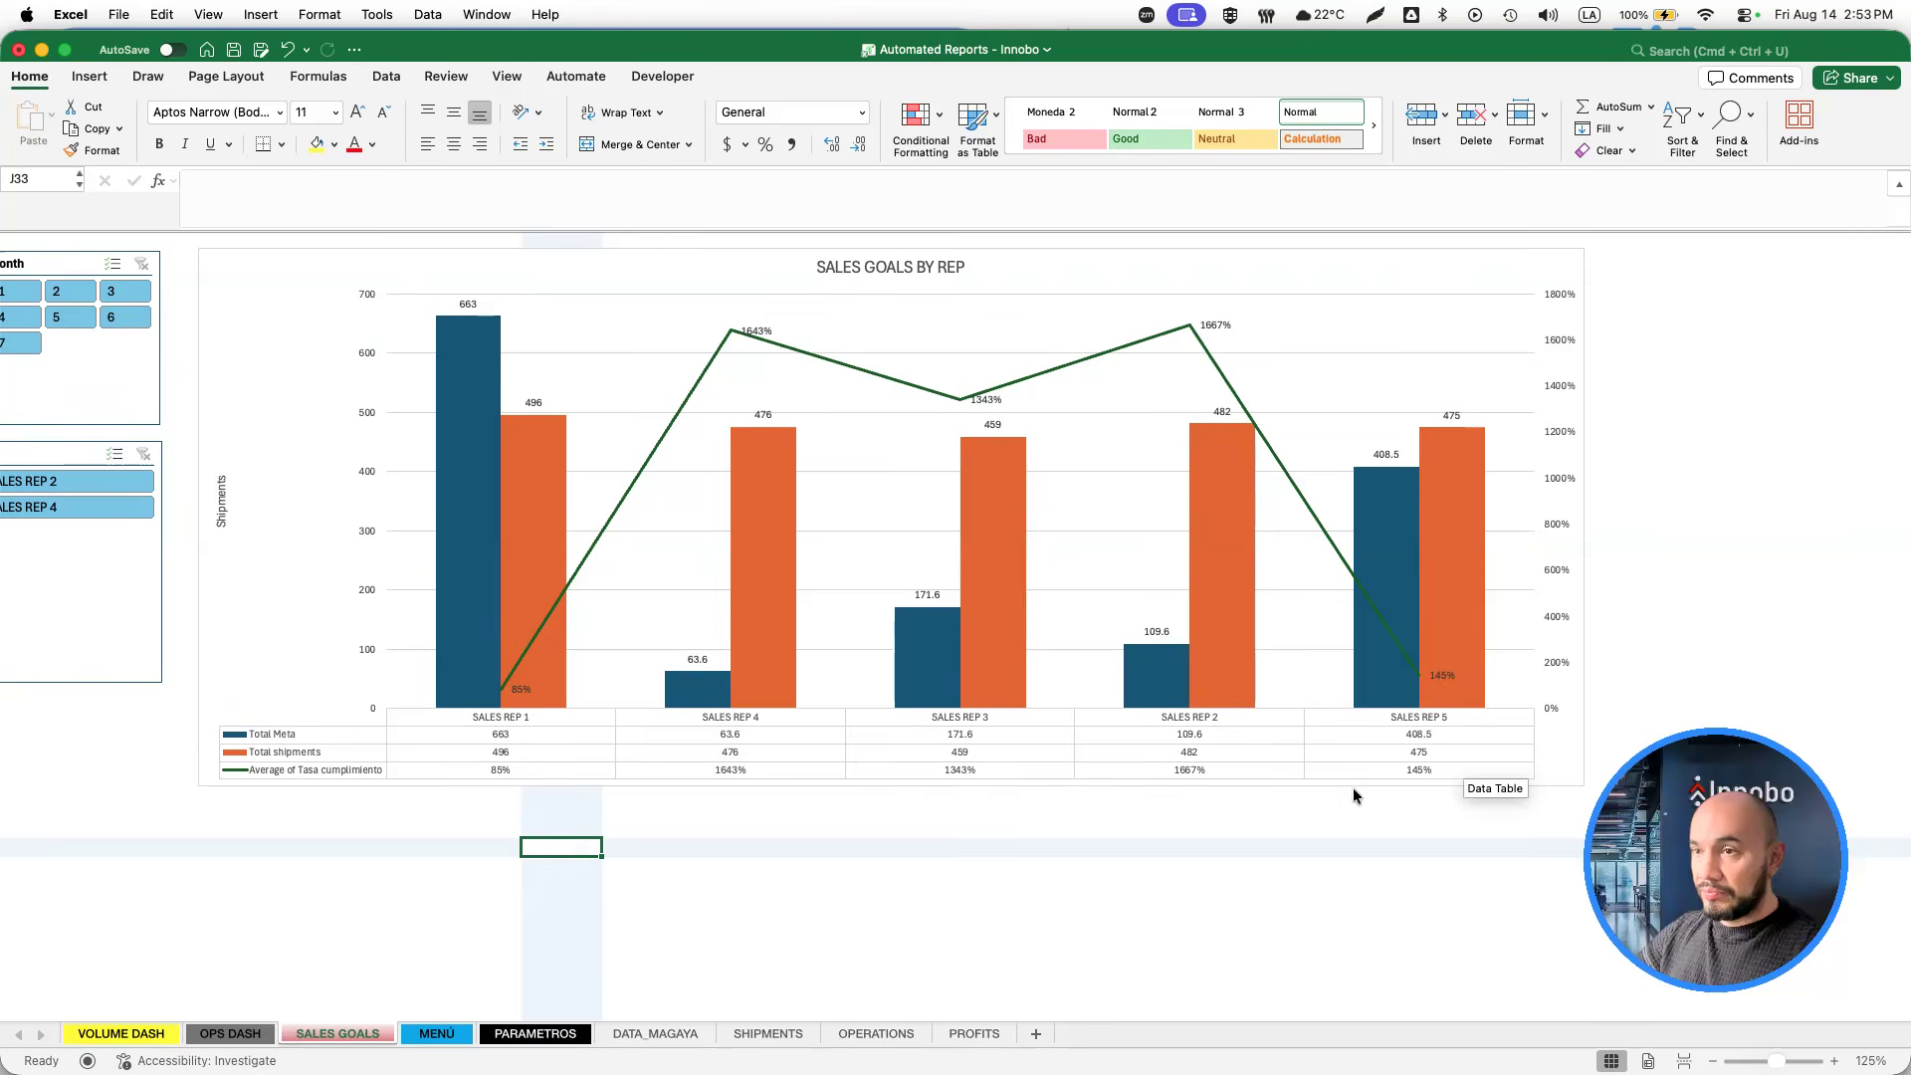
pyautogui.click(1712, 1061)
pyautogui.click(1712, 1062)
pyautogui.click(1712, 1062)
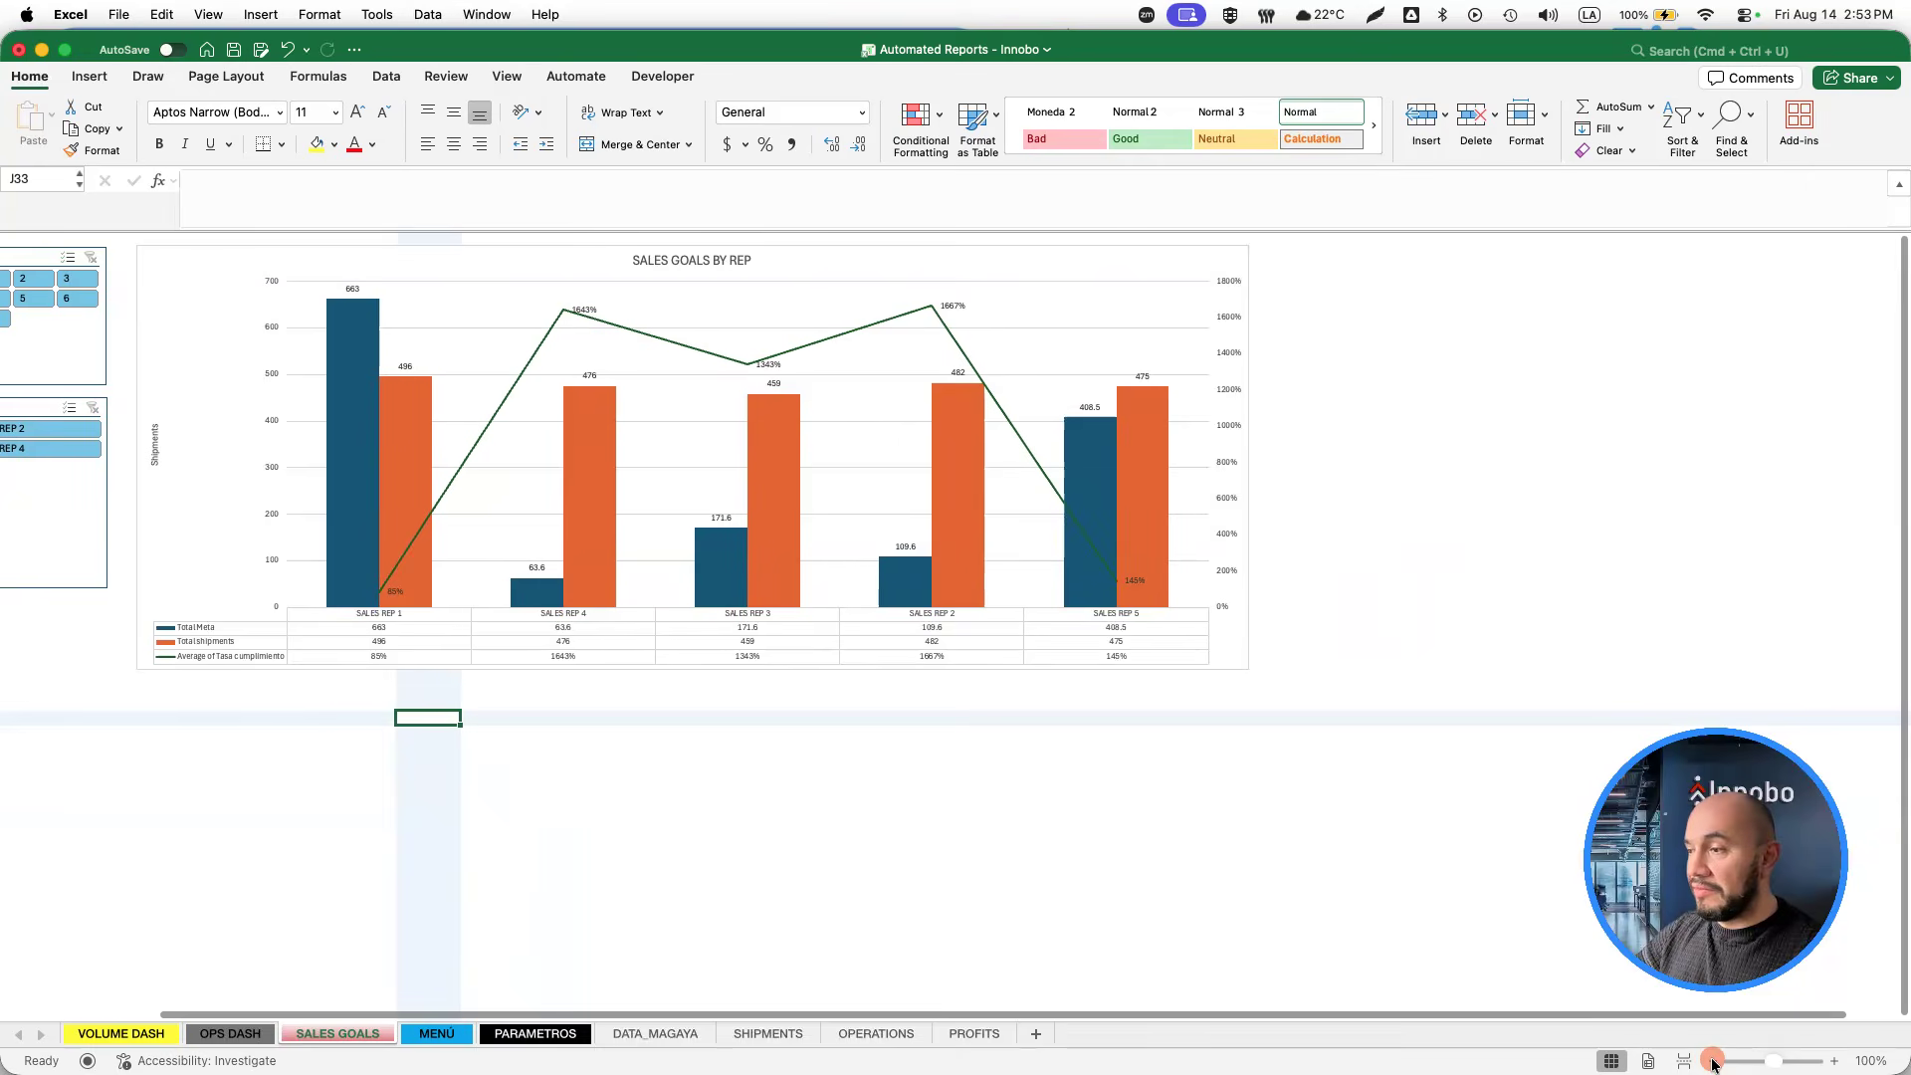
pyautogui.scroll(1, 897, 816)
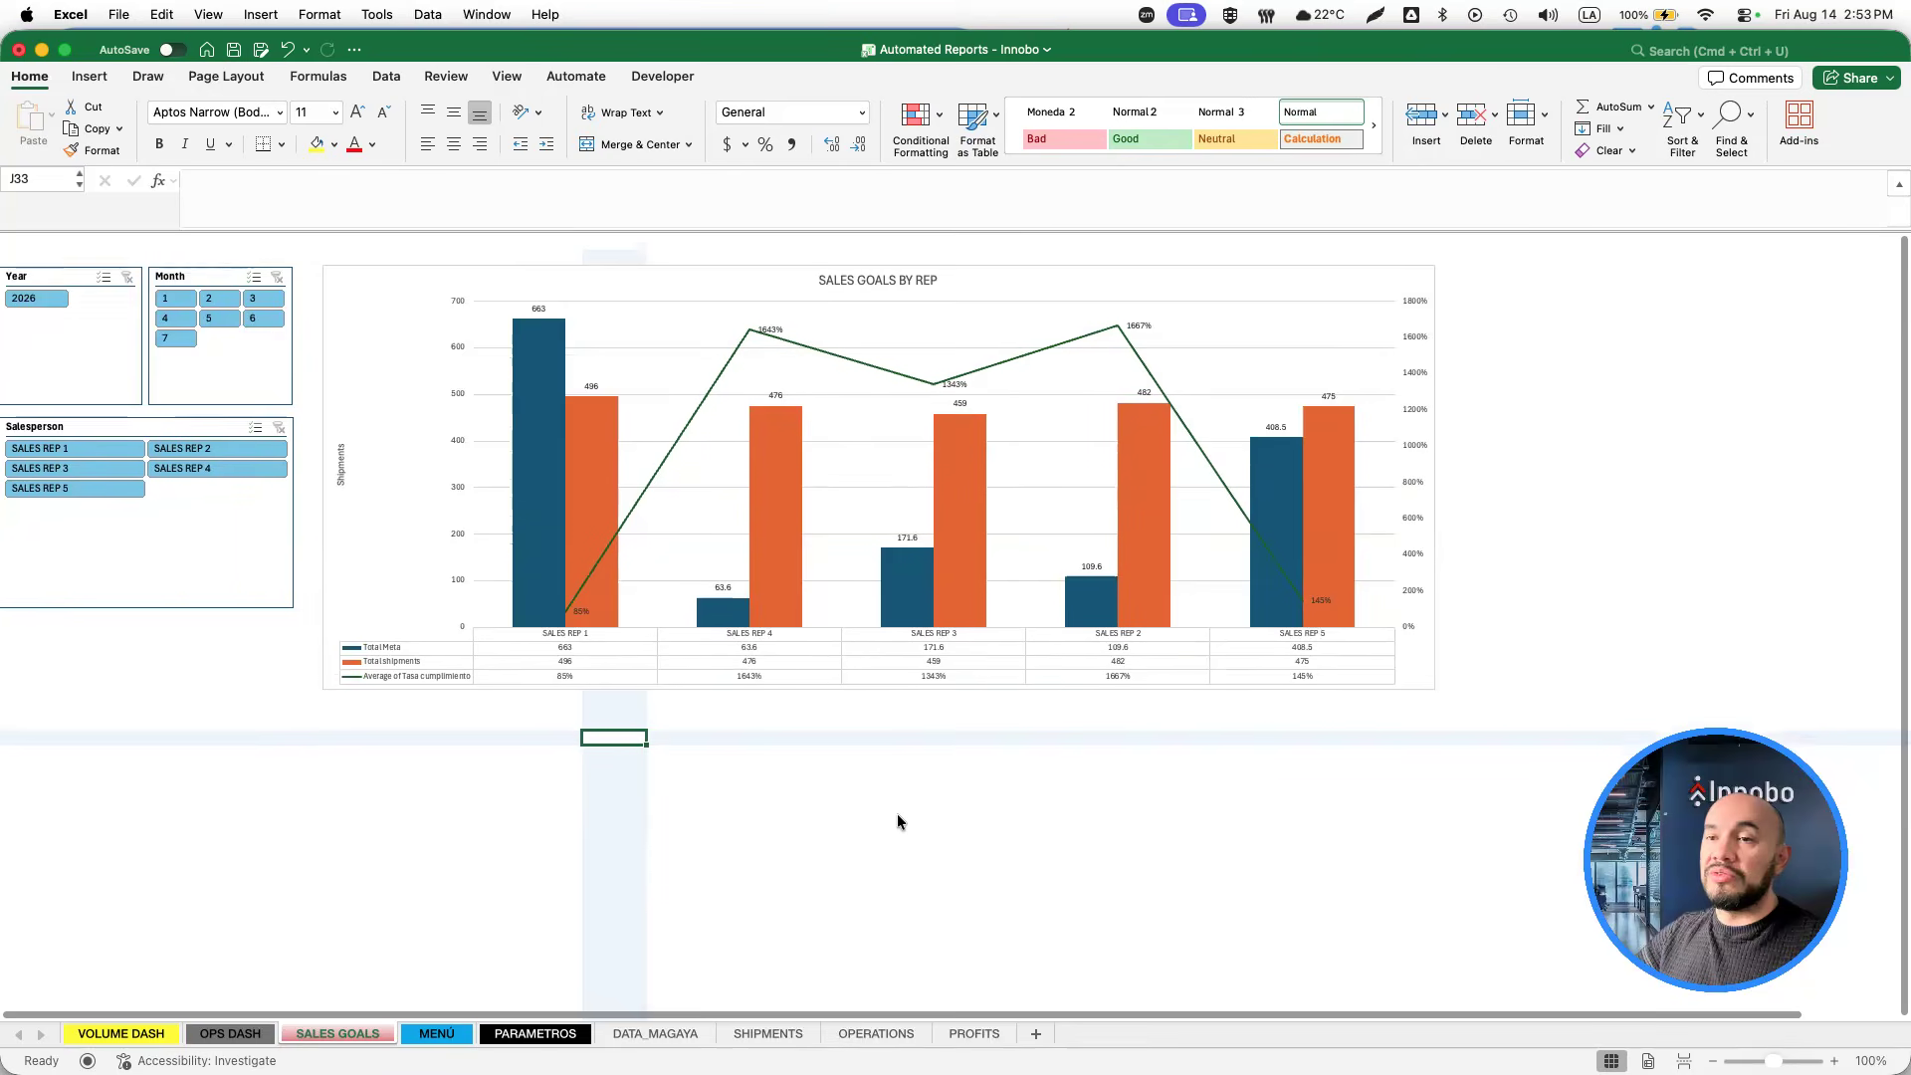
pyautogui.hscroll(1, 897, 816)
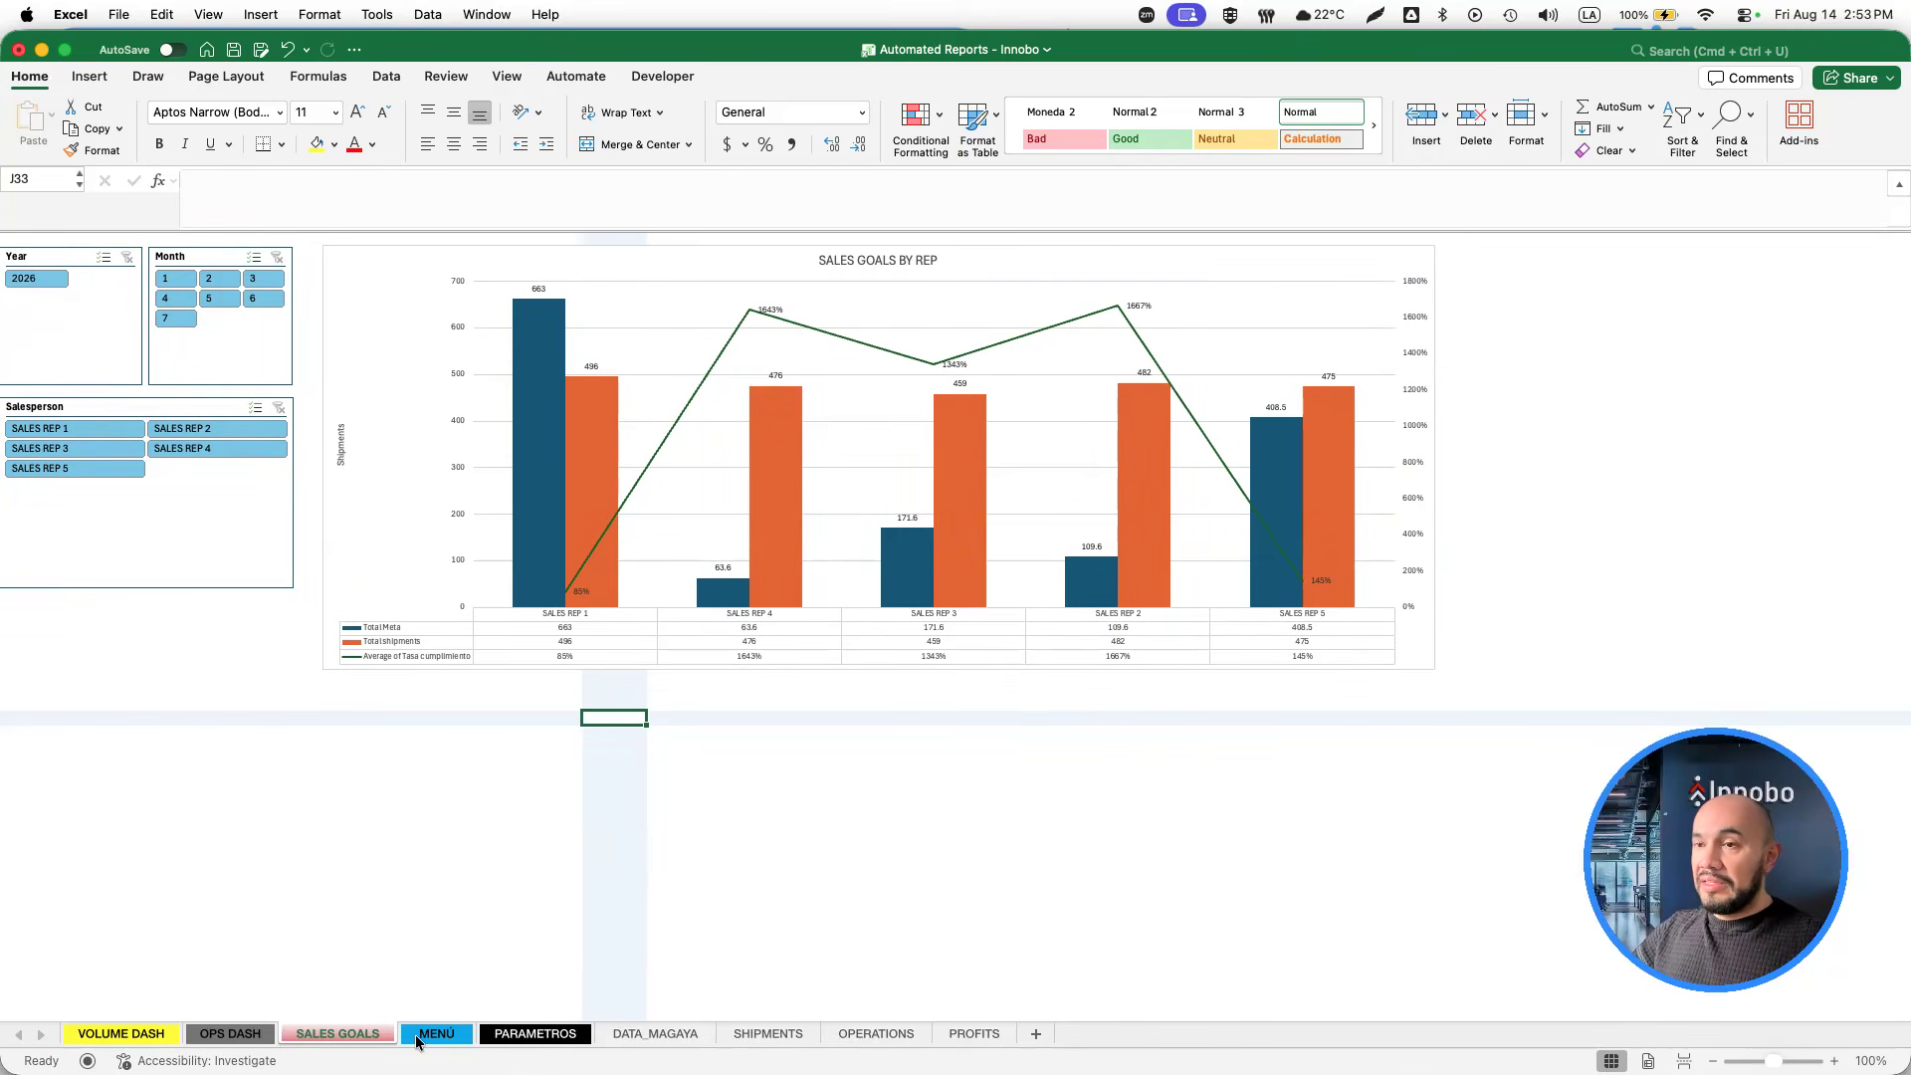
# Revisit the MENÚ sheet and review the PARAMETROS sheet's sales rep, payroll and global budget tables.
pyautogui.click(416, 1038)
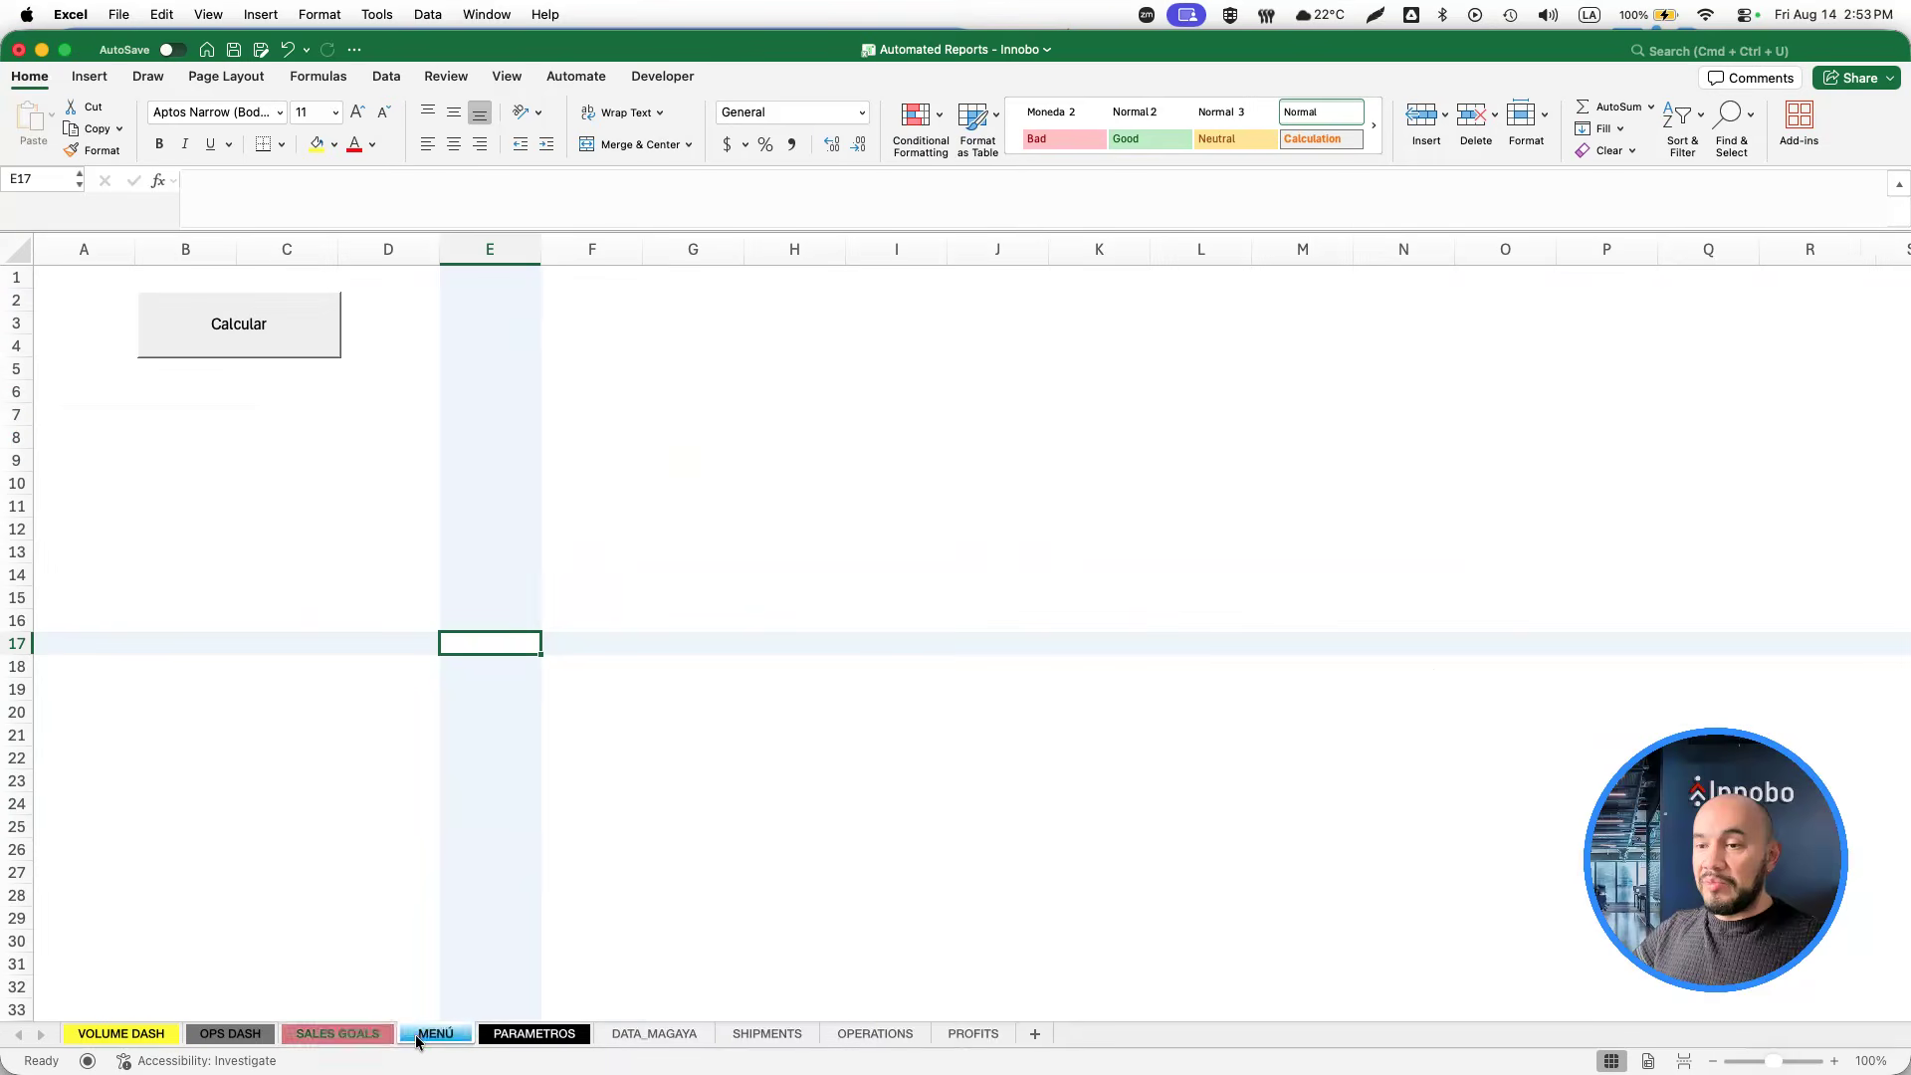
pyautogui.click(537, 1034)
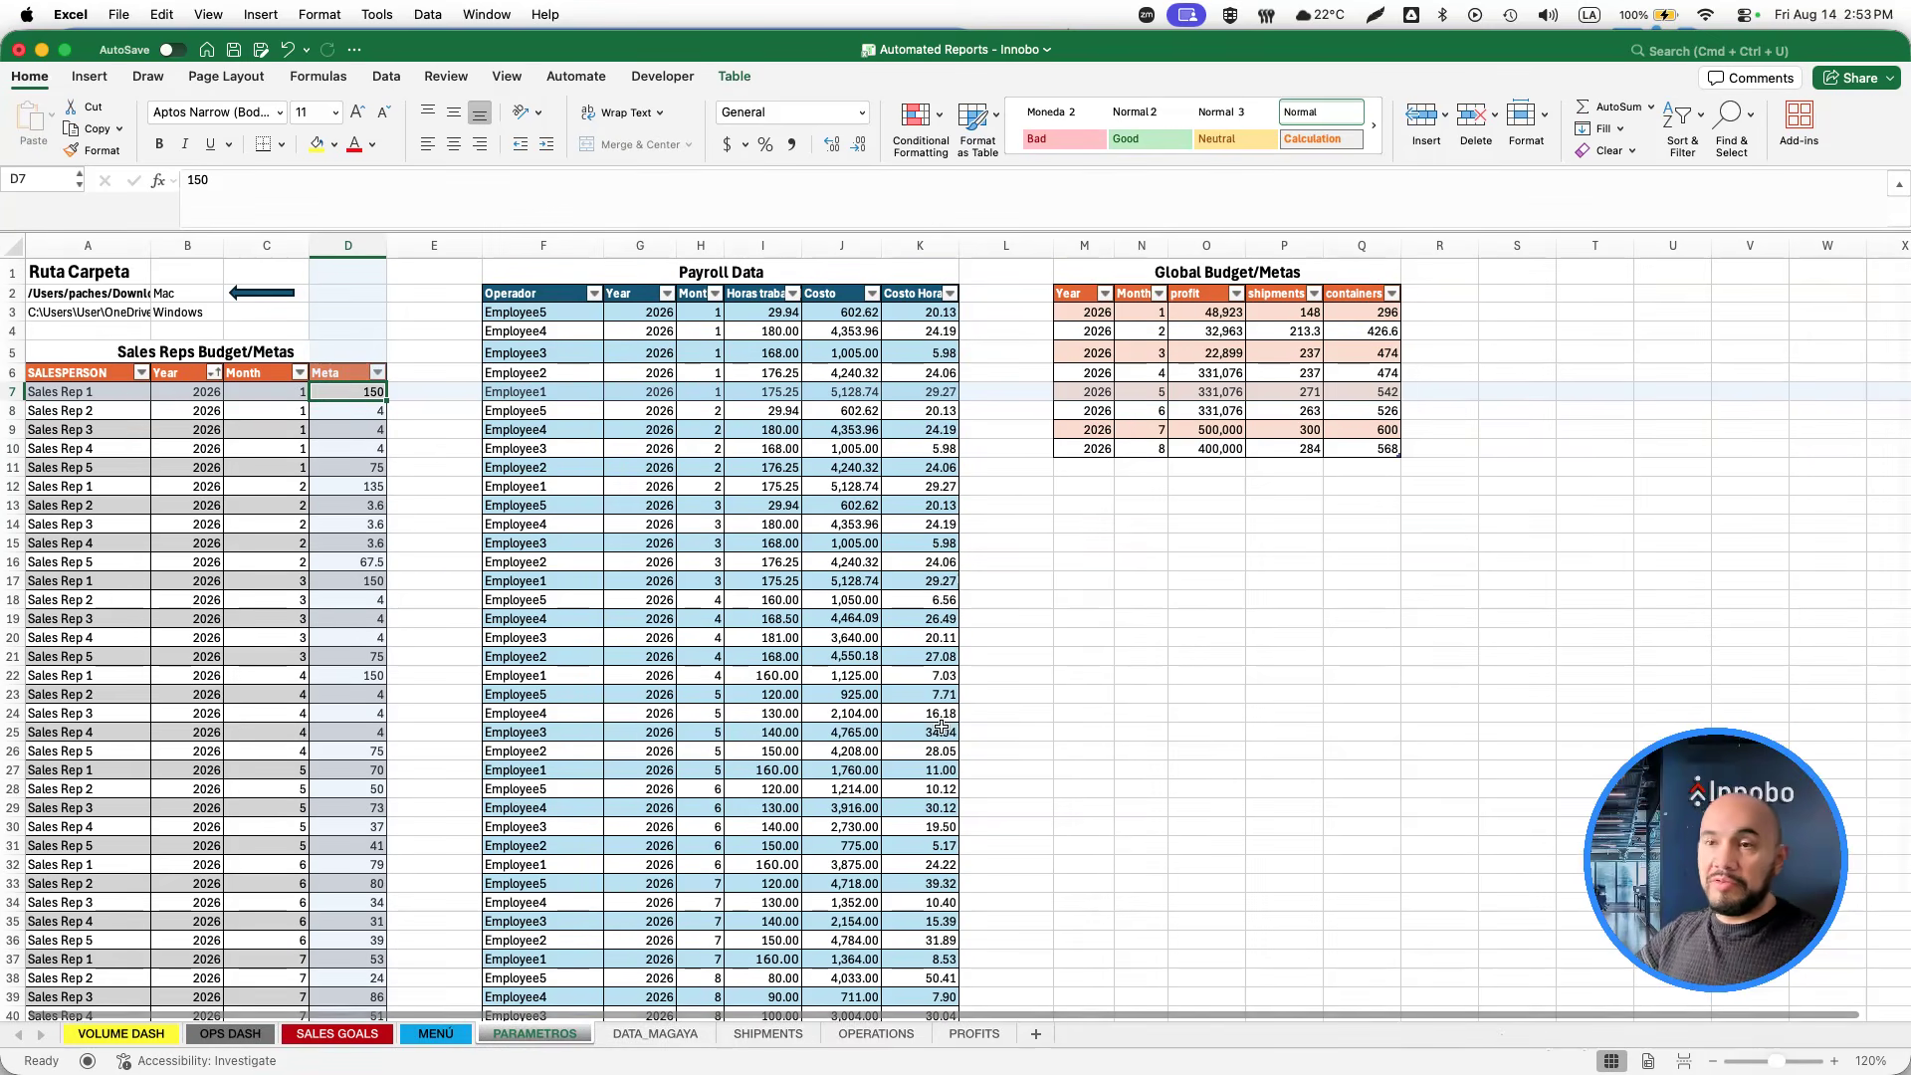
pyautogui.moveTo(1779, 1065); pyautogui.dragTo(1772, 1063)
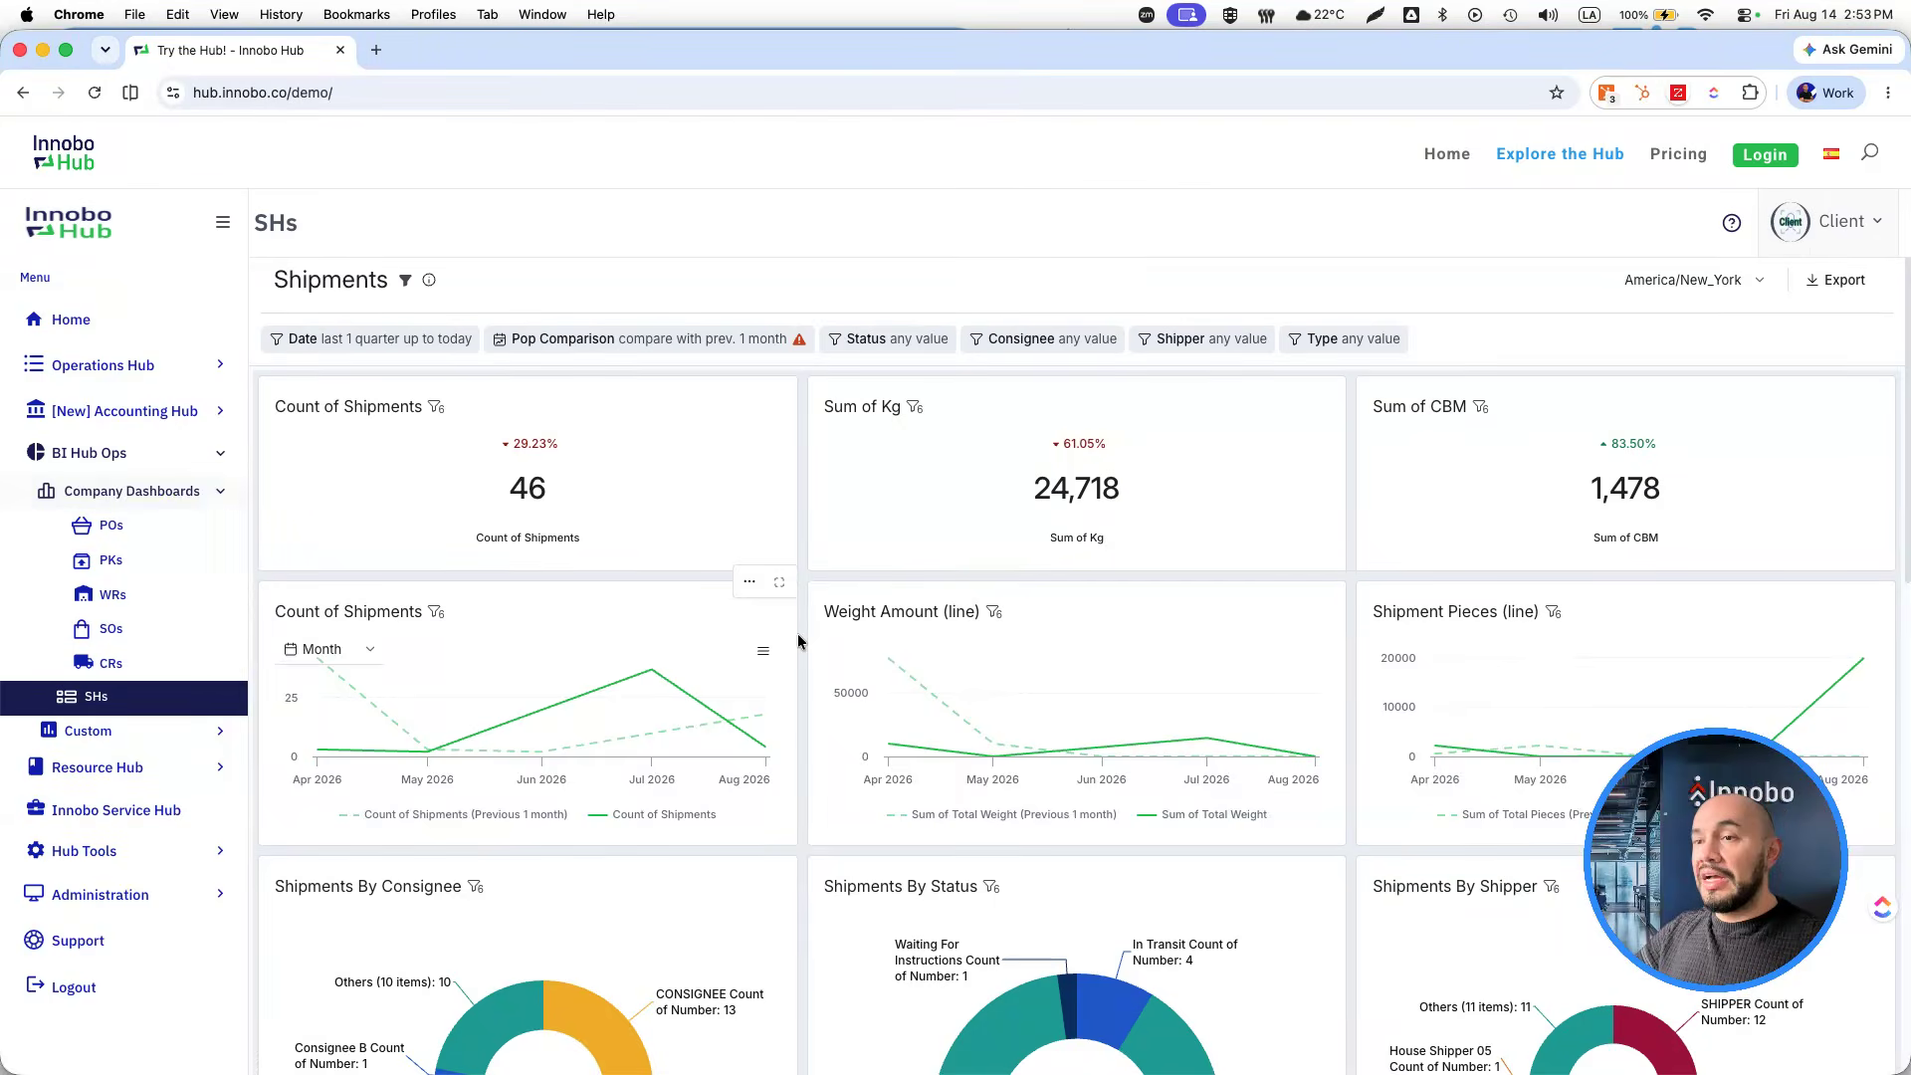
# In Chrome, examine the Innobo Hub demo's Shipments dashboard, covering the trend charts, consignee, status and shipper breakdowns, Shipment Metrics and Missing Entity Report.
pyautogui.scroll(-5, 821, 654)
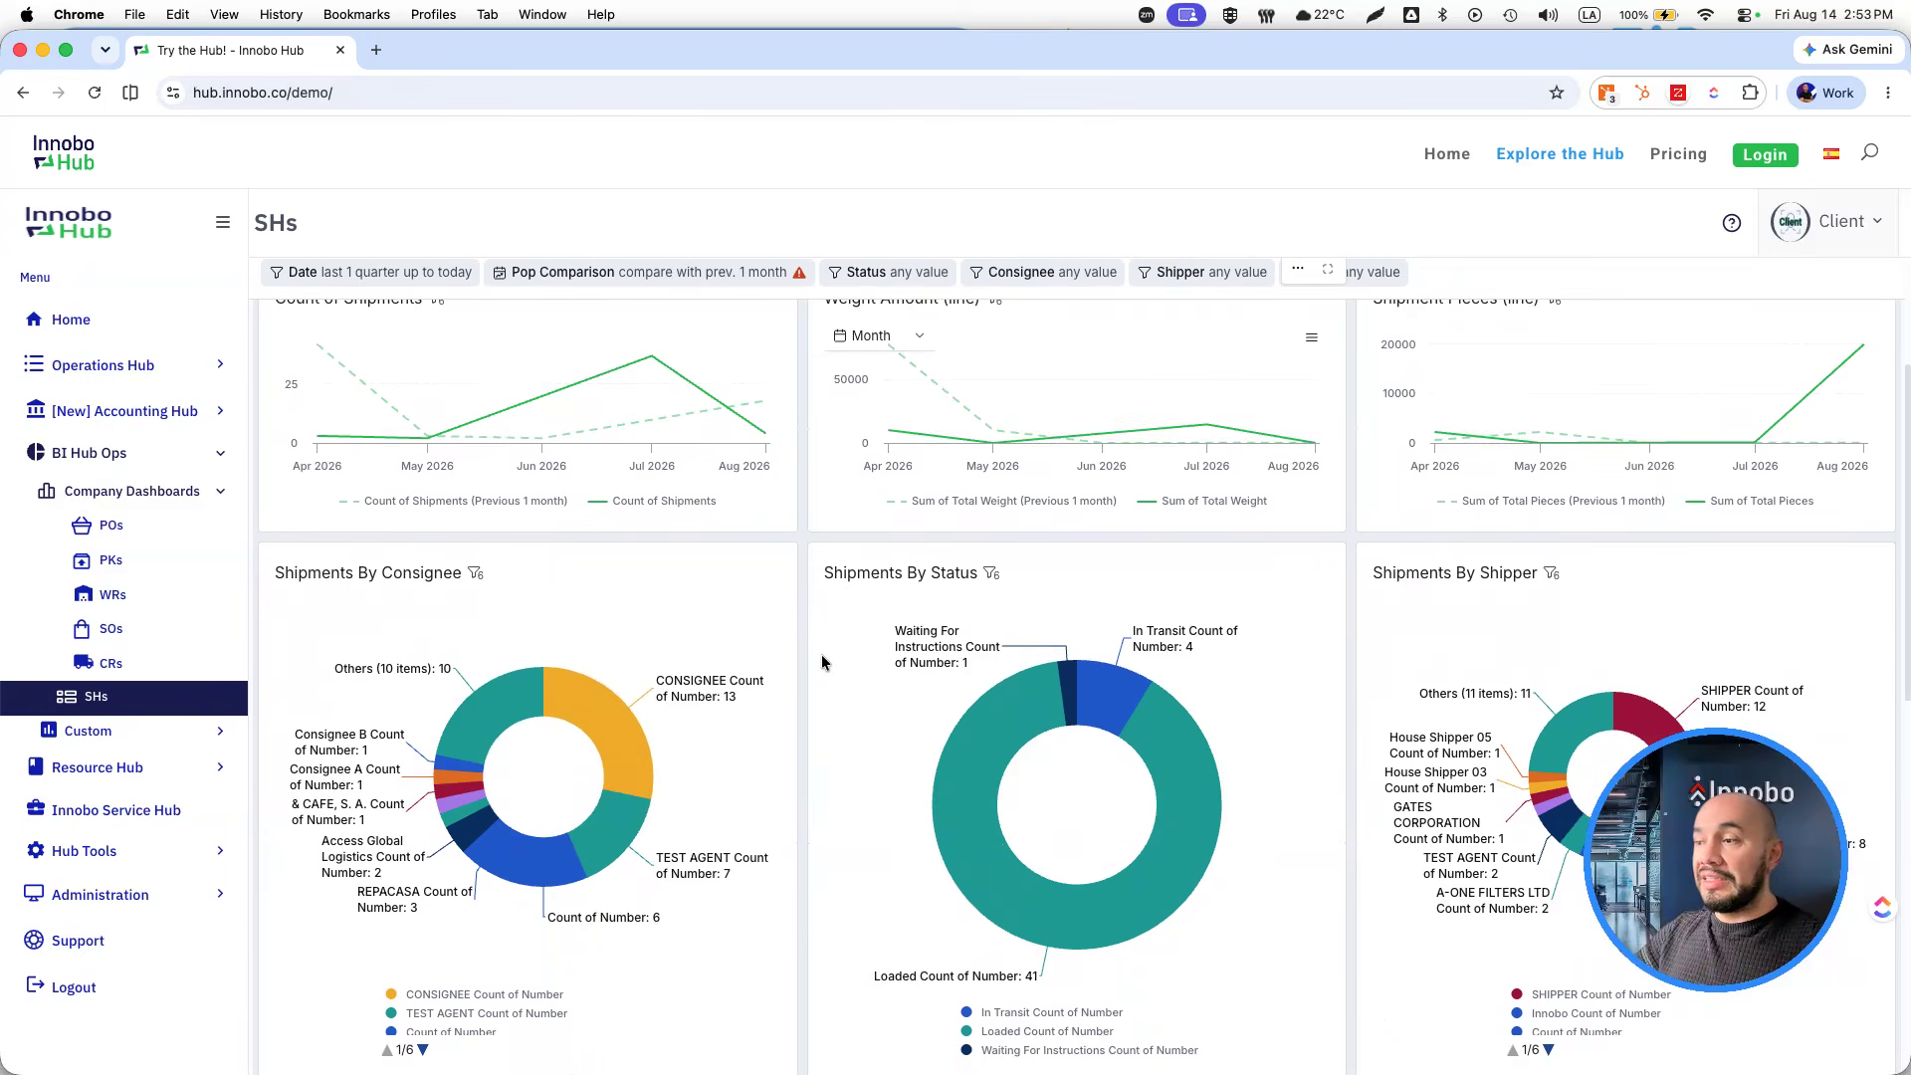
pyautogui.scroll(-5, 821, 654)
pyautogui.scroll(10, 821, 654)
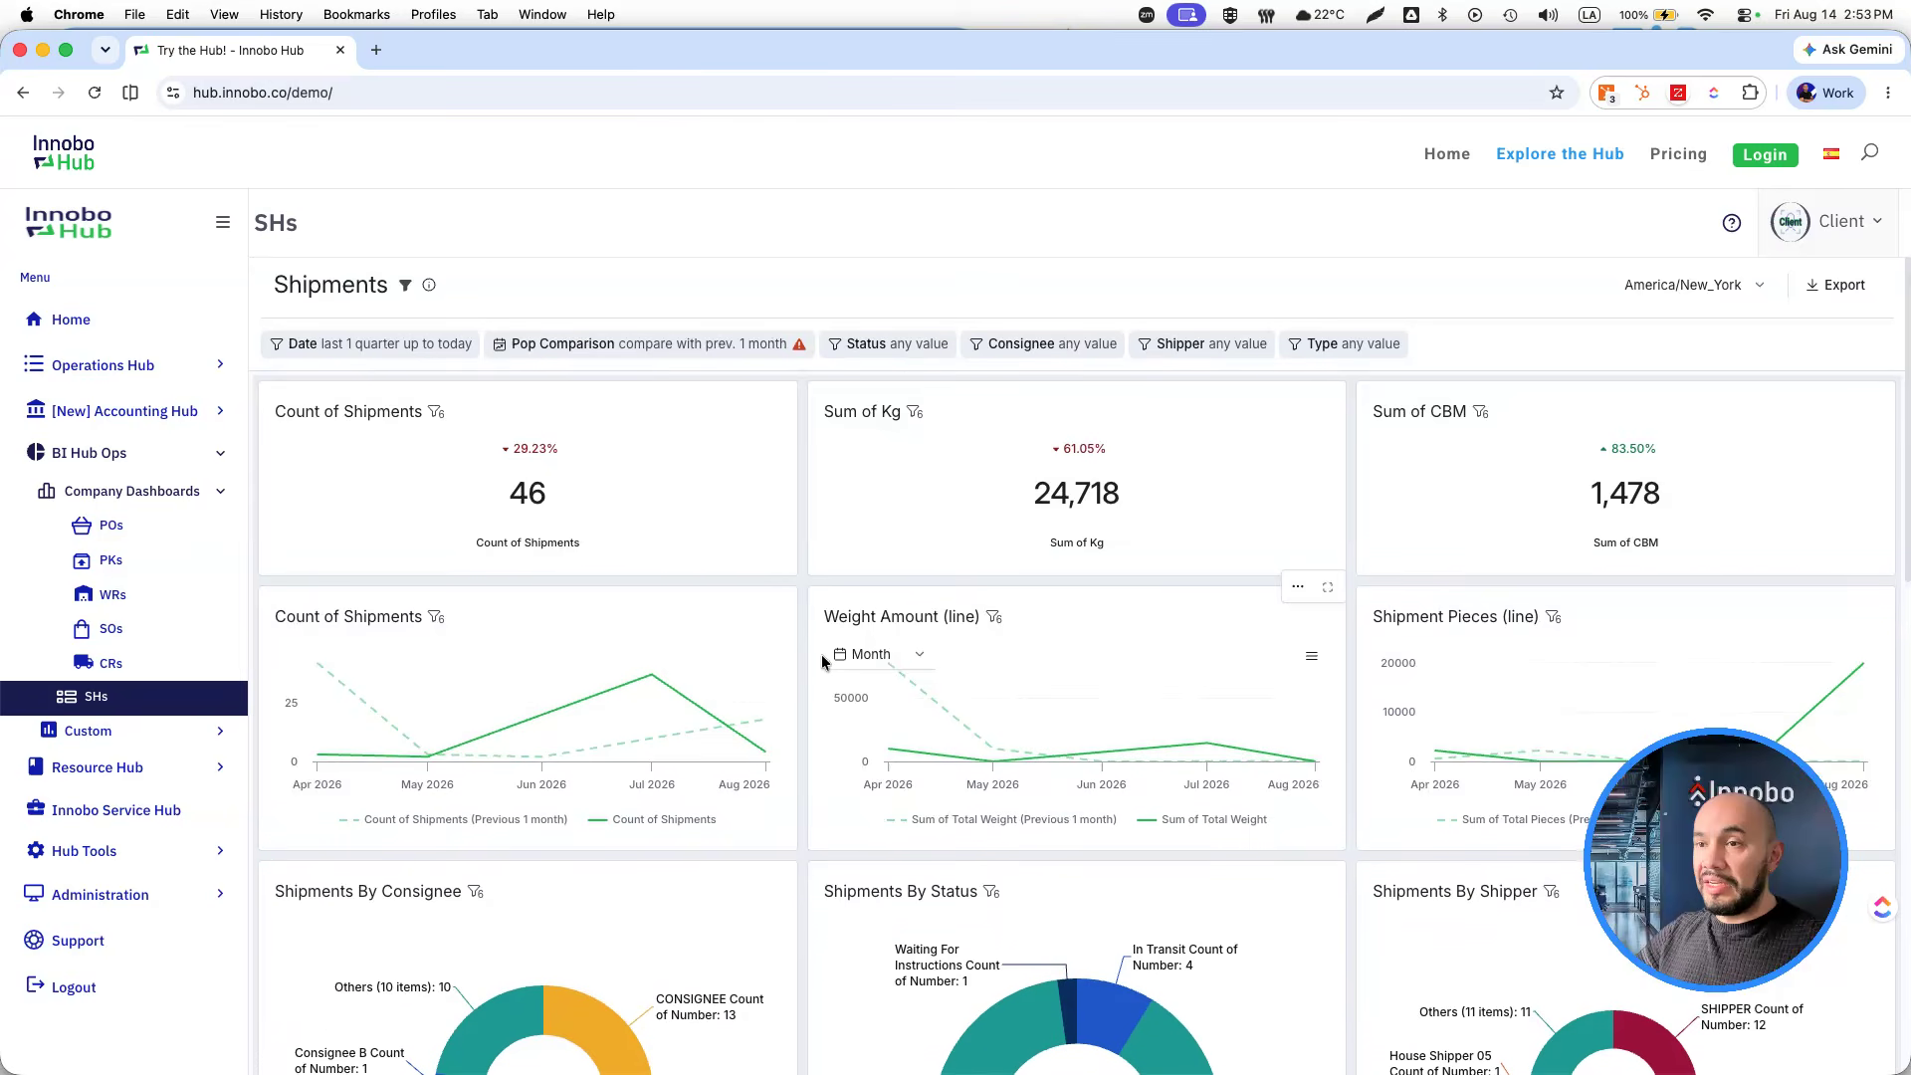
pyautogui.scroll(-10, 821, 653)
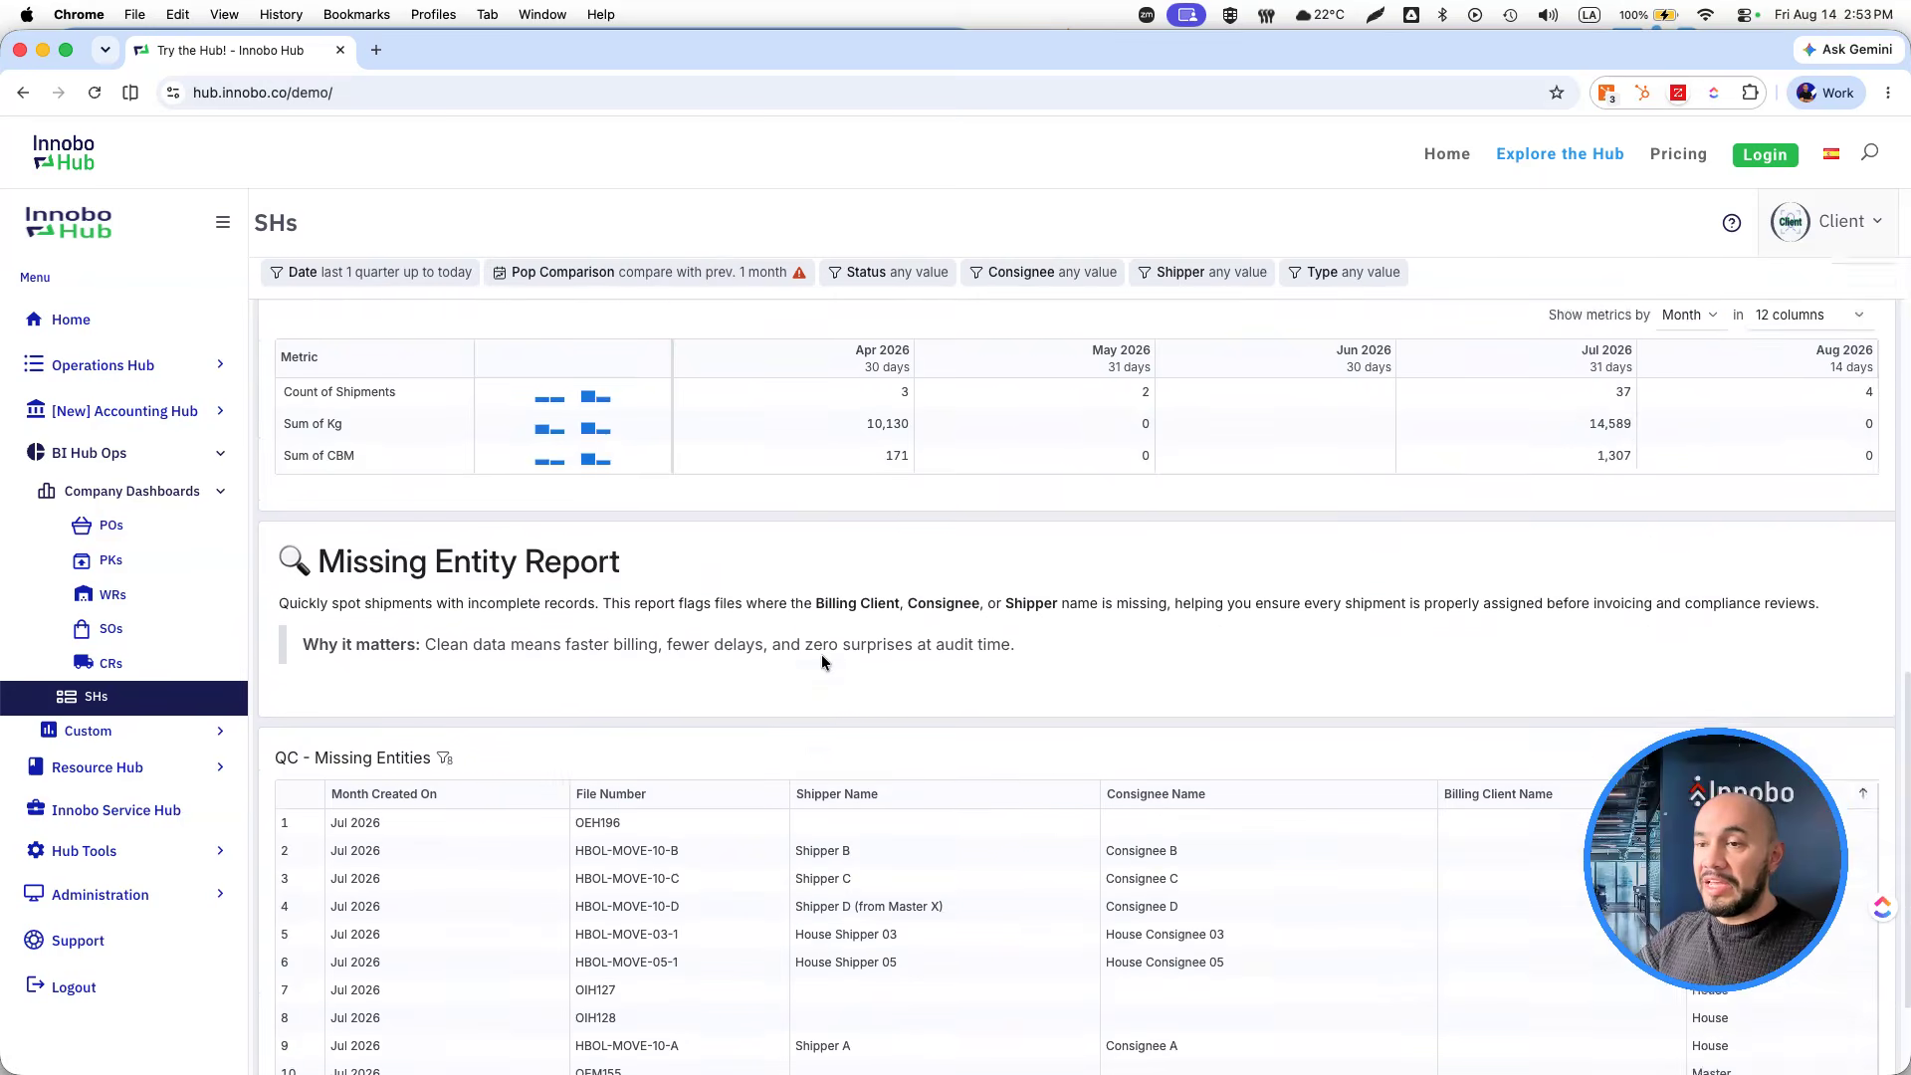
pyautogui.scroll(-3, 831, 686)
pyautogui.scroll(8, 887, 856)
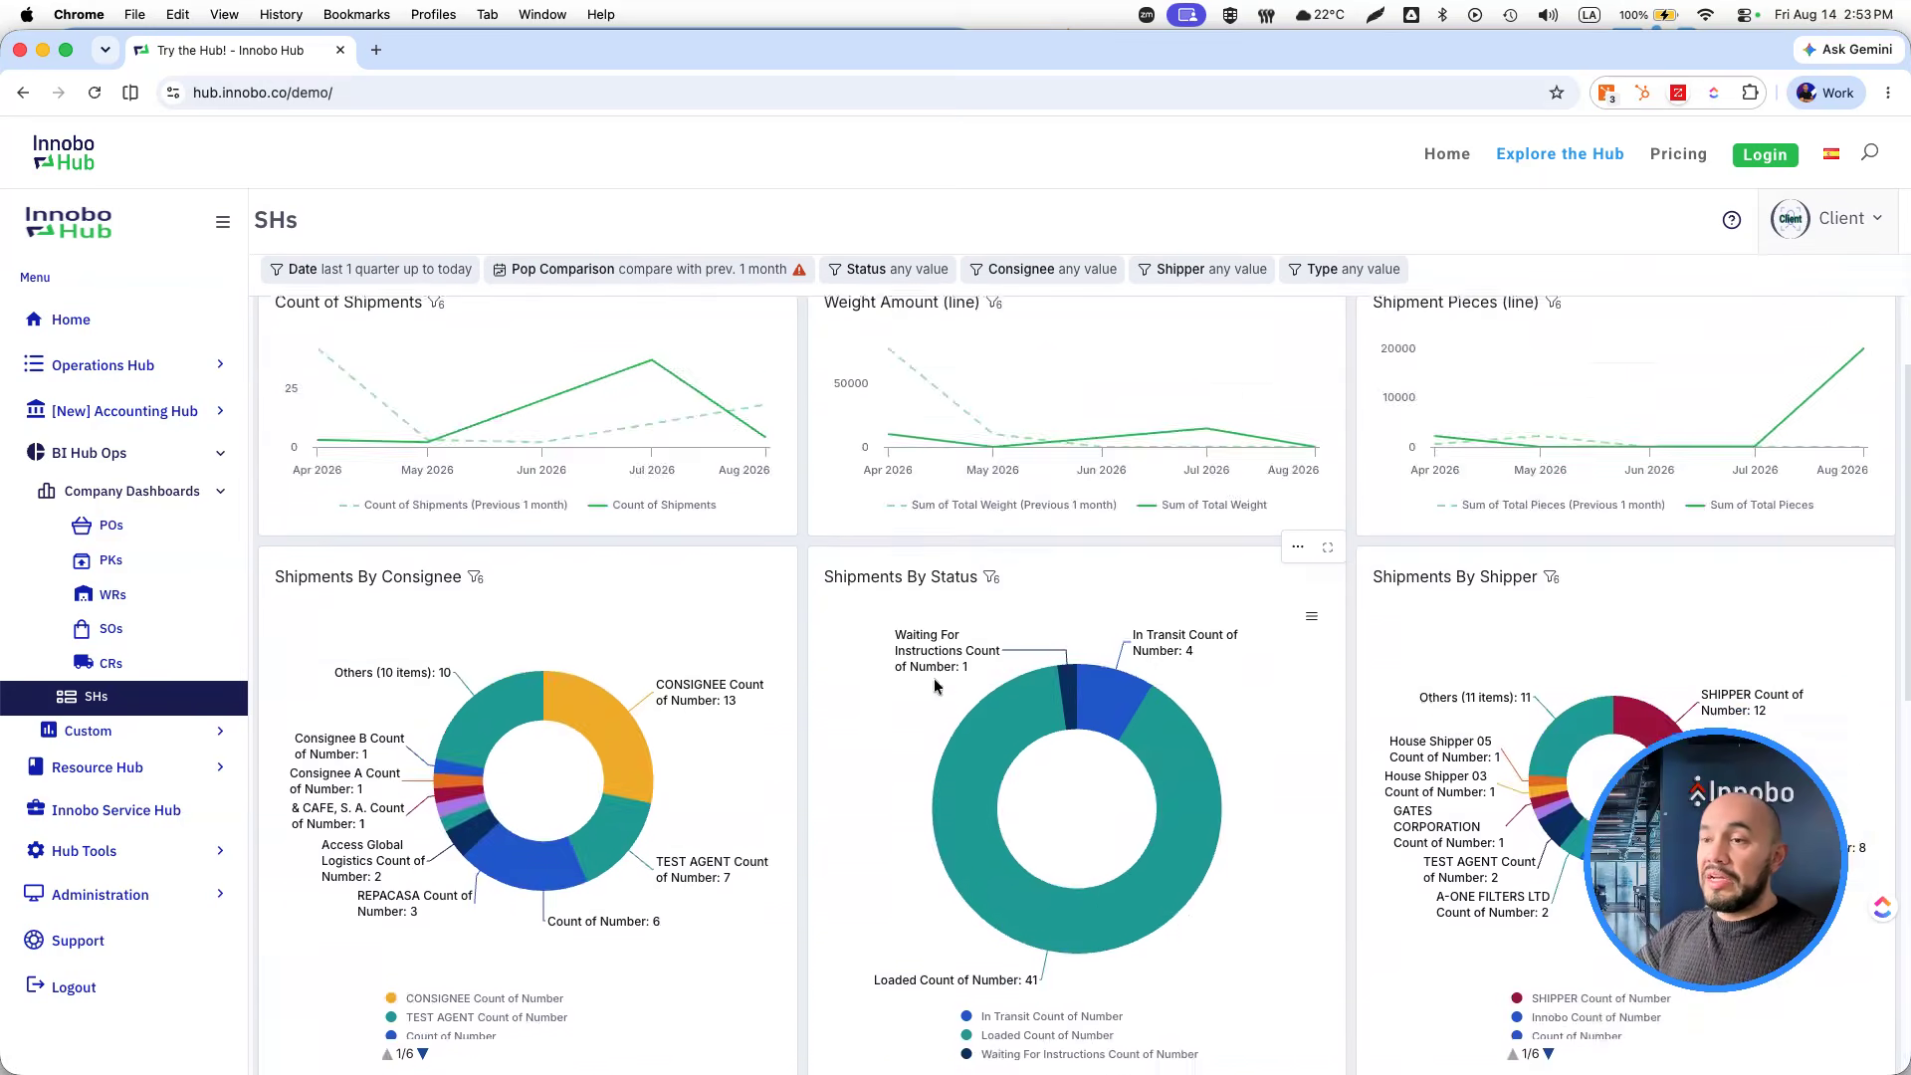
pyautogui.scroll(4, 933, 678)
pyautogui.scroll(-2, 790, 690)
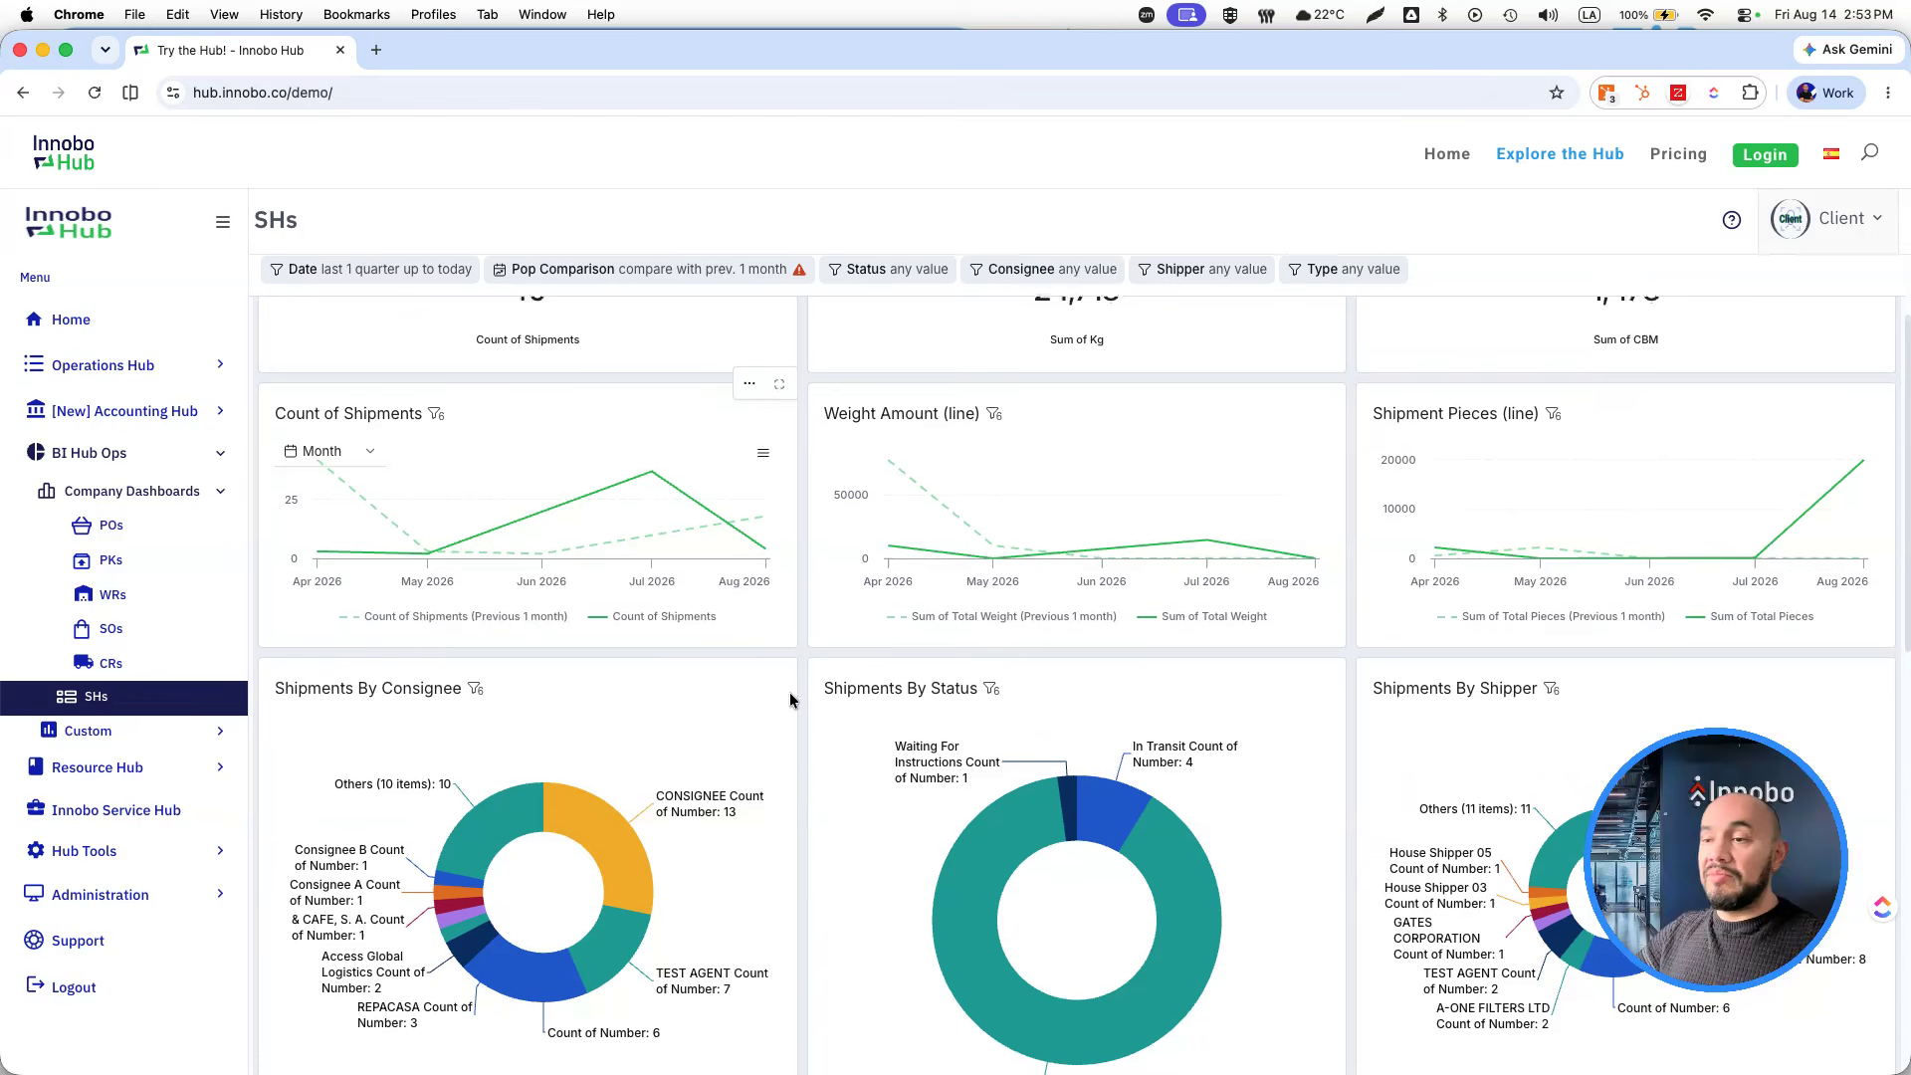
pyautogui.scroll(-3, 790, 691)
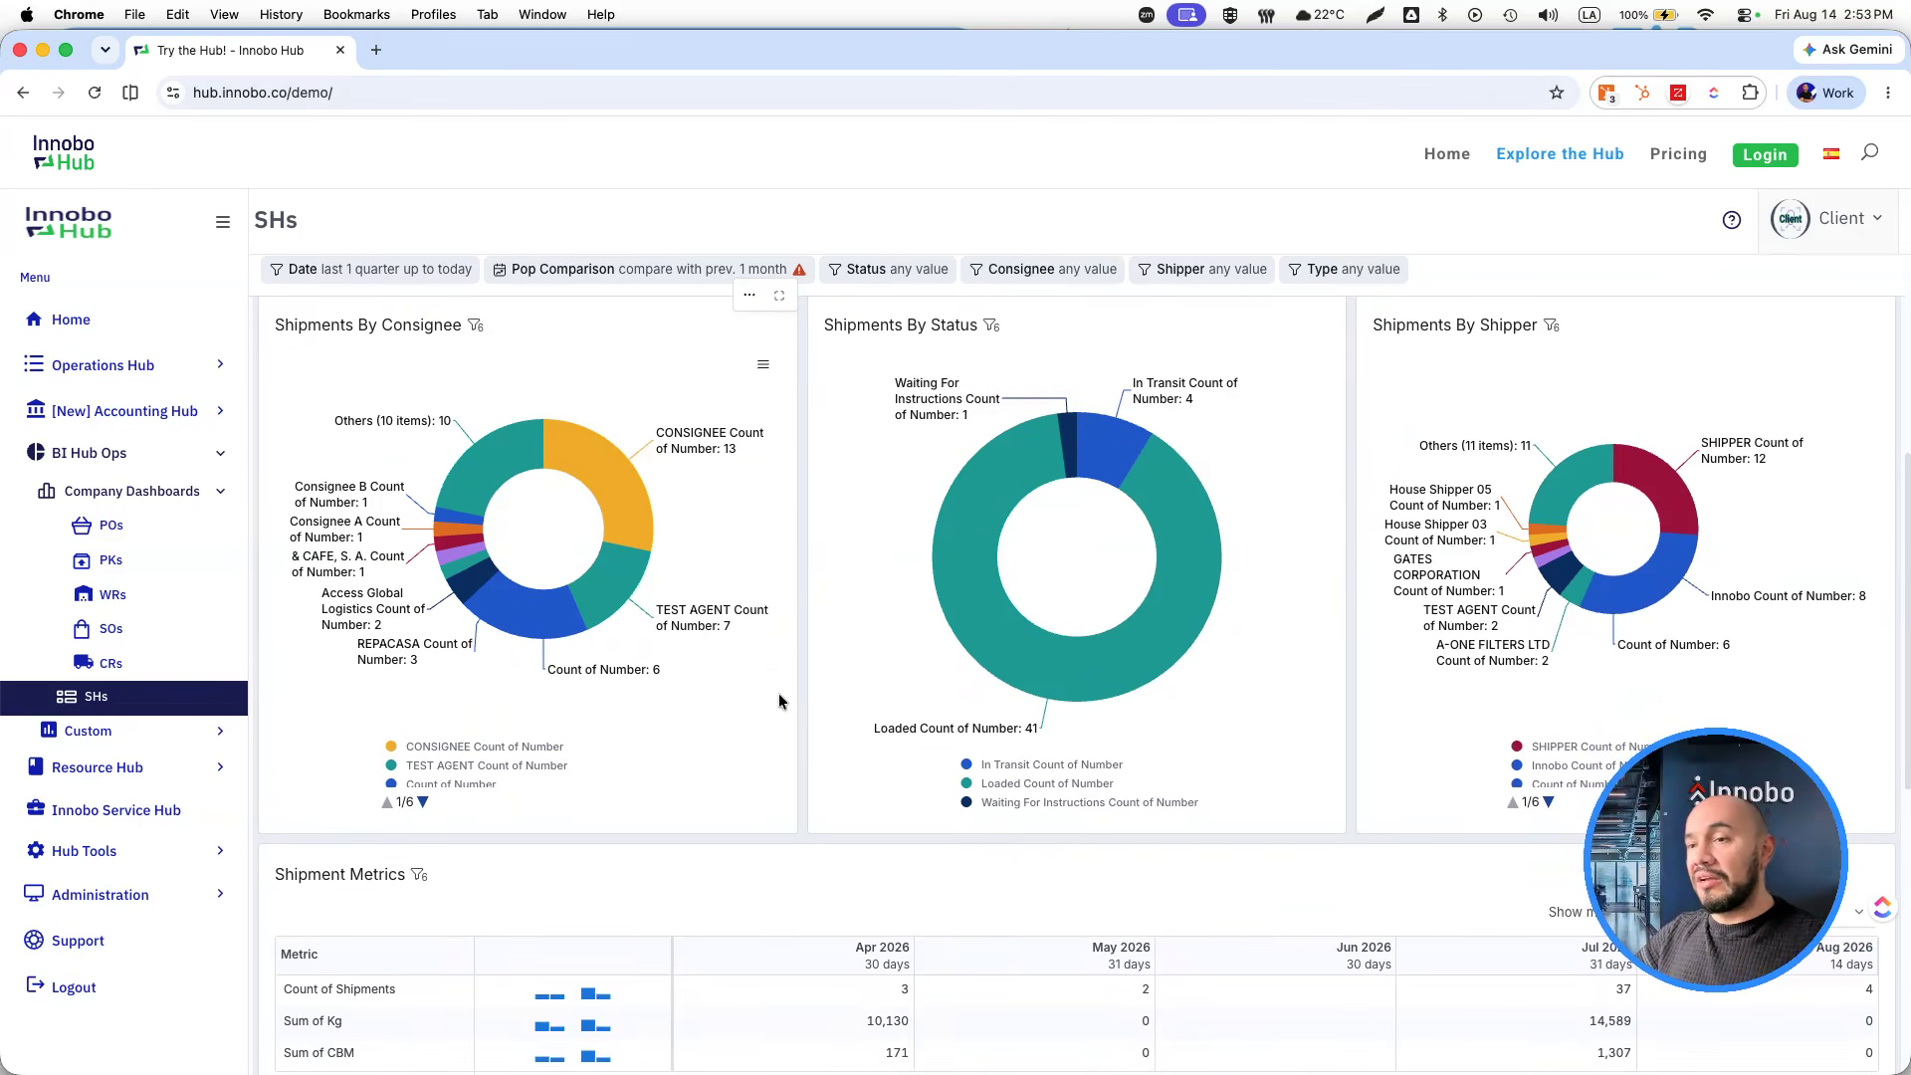
pyautogui.scroll(-5, 773, 673)
pyautogui.scroll(5, 774, 673)
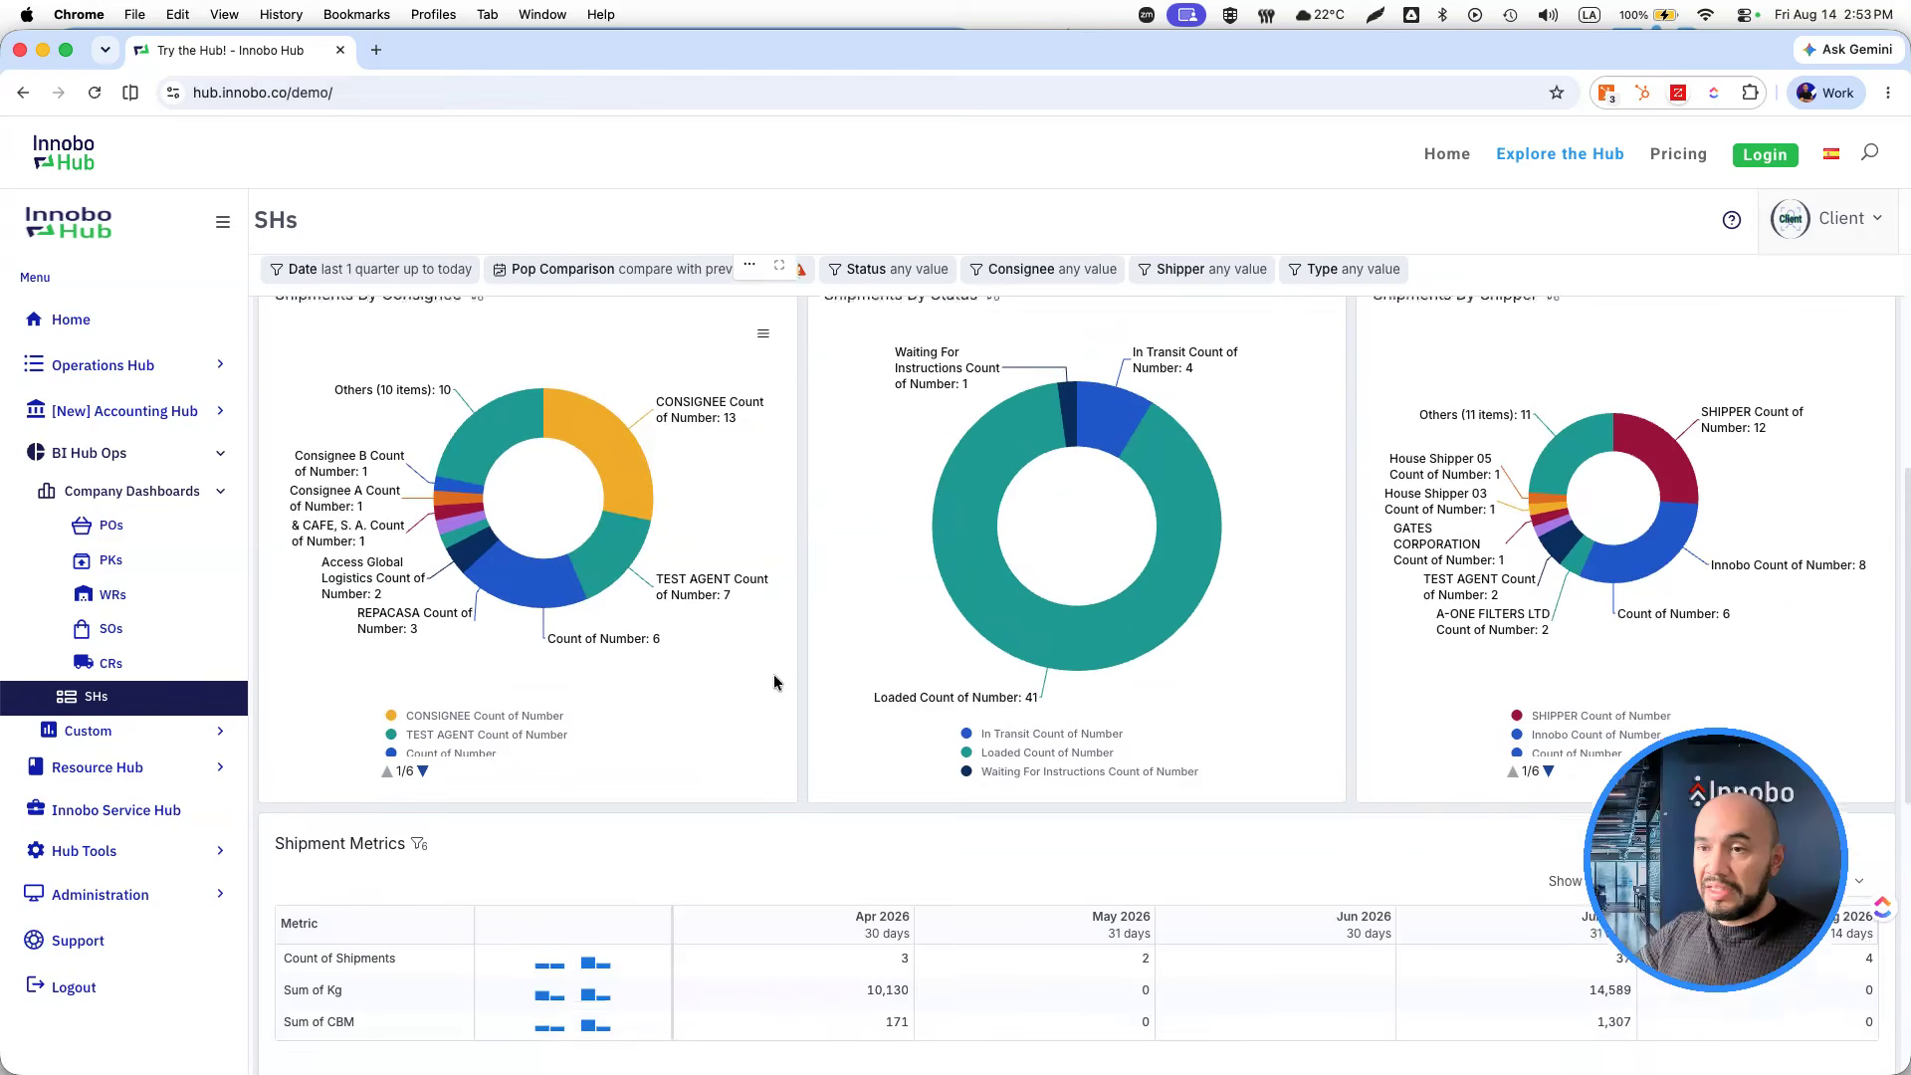
pyautogui.scroll(1, 773, 672)
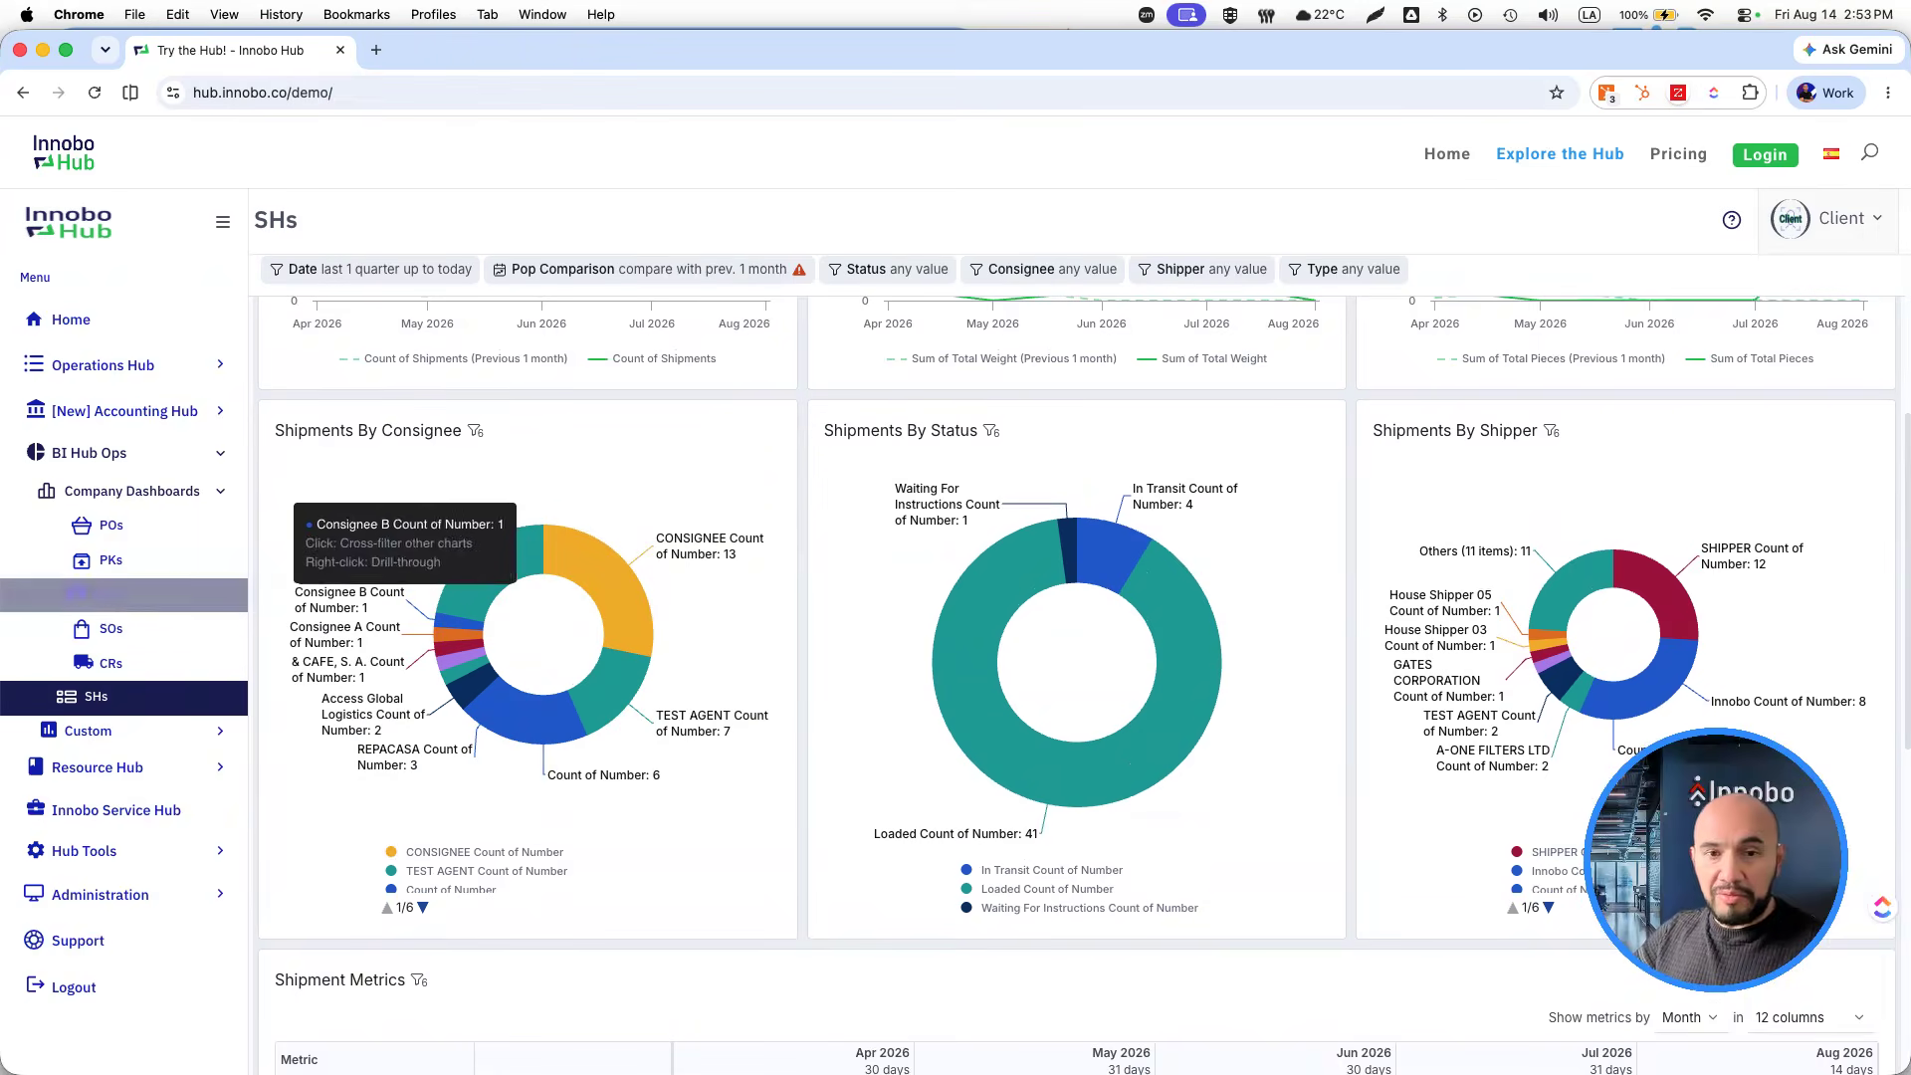